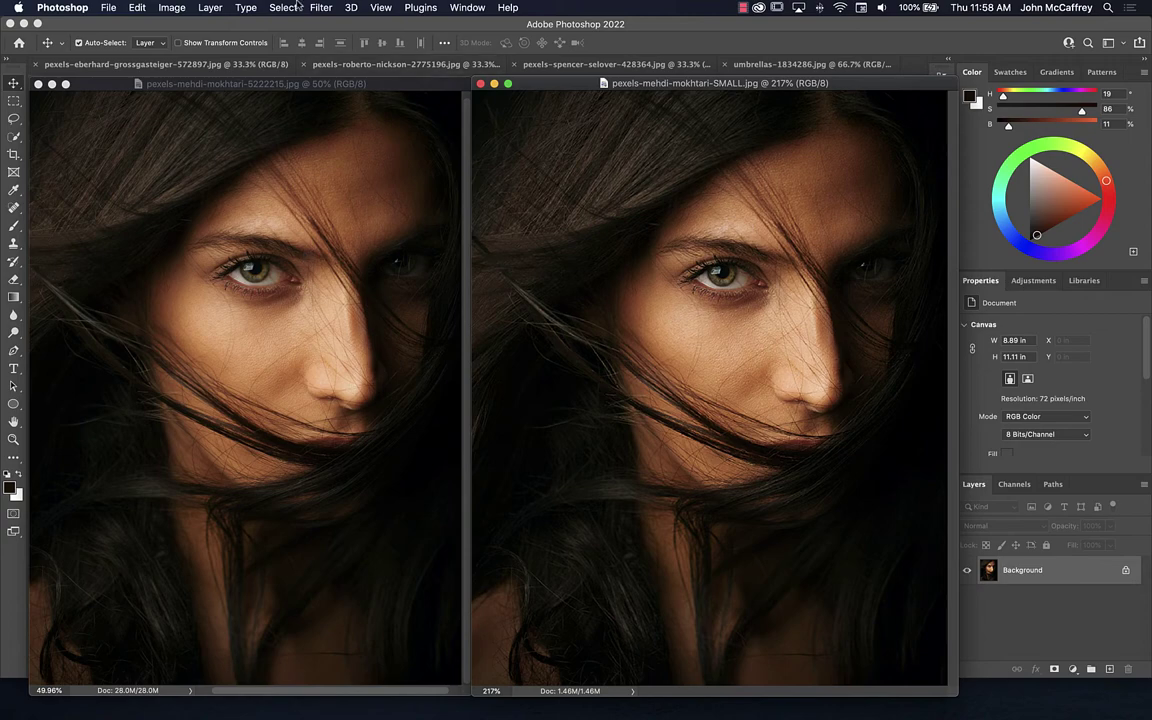
Check the pixel dimensions of the small portrait and the large portrait in Image Size without changing either.
{"action": "left_click", "coordinate": [172, 8]}
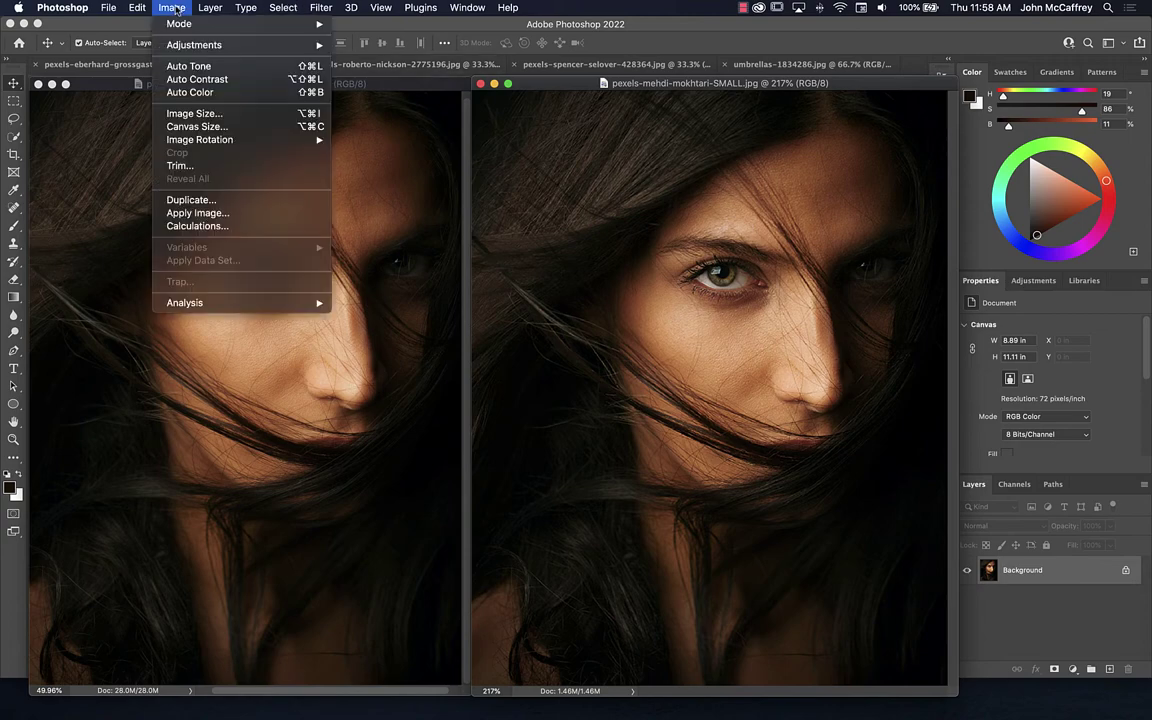
{"action": "left_click", "coordinate": [194, 113]}
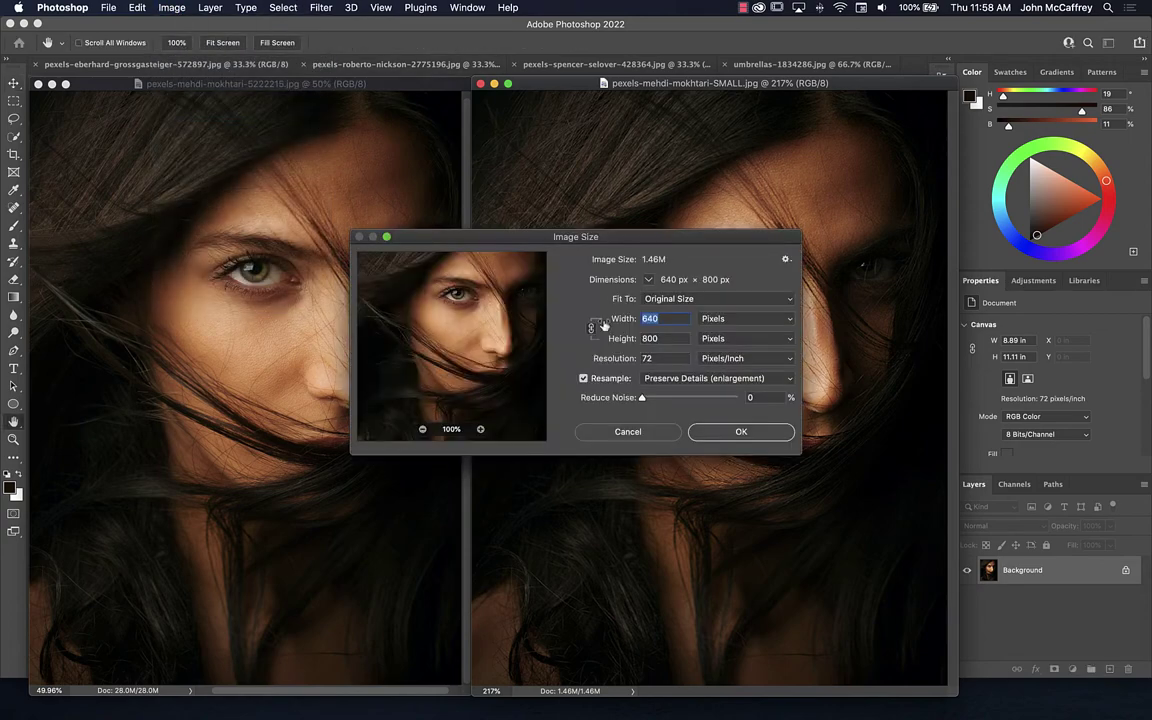
{"action": "left_click", "coordinate": [626, 432]}
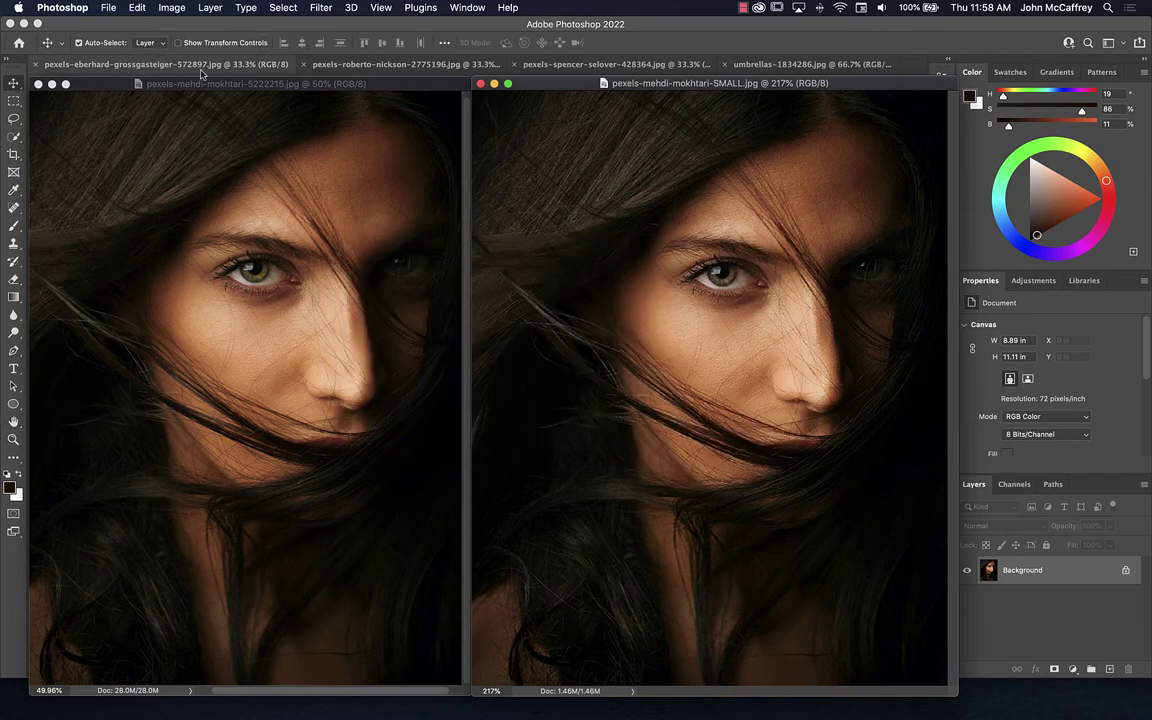
{"action": "left_click", "coordinate": [203, 86]}
{"action": "left_click", "coordinate": [160, 7]}
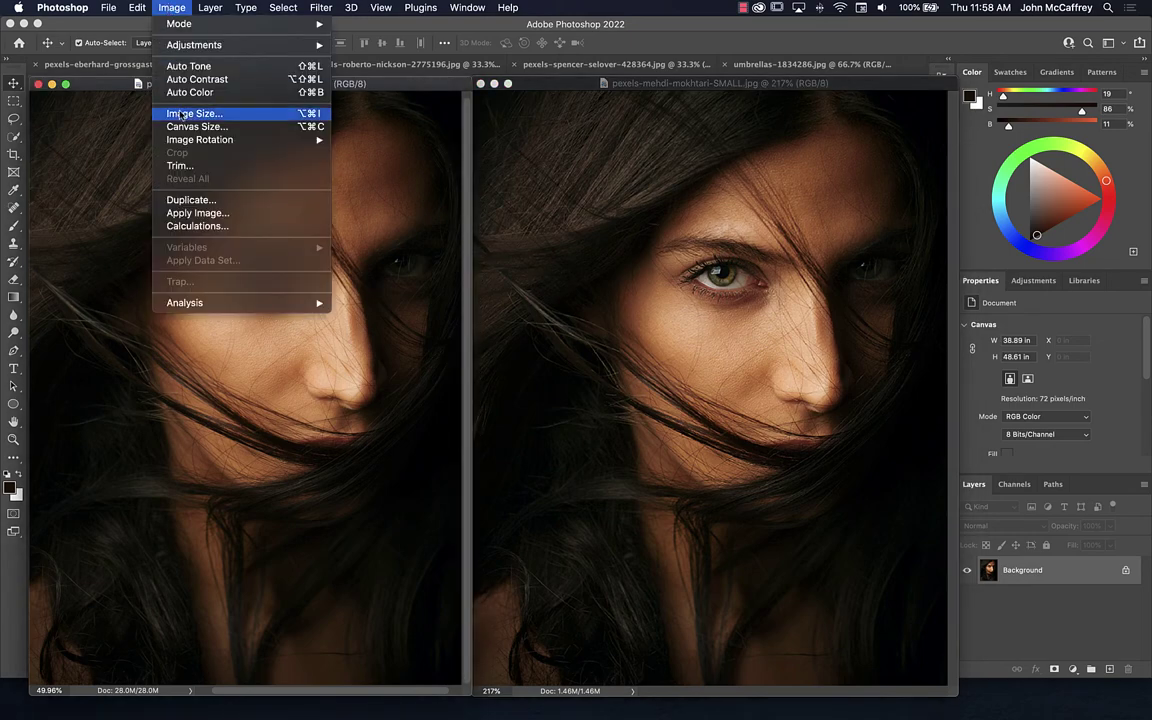
{"action": "left_click", "coordinate": [190, 114]}
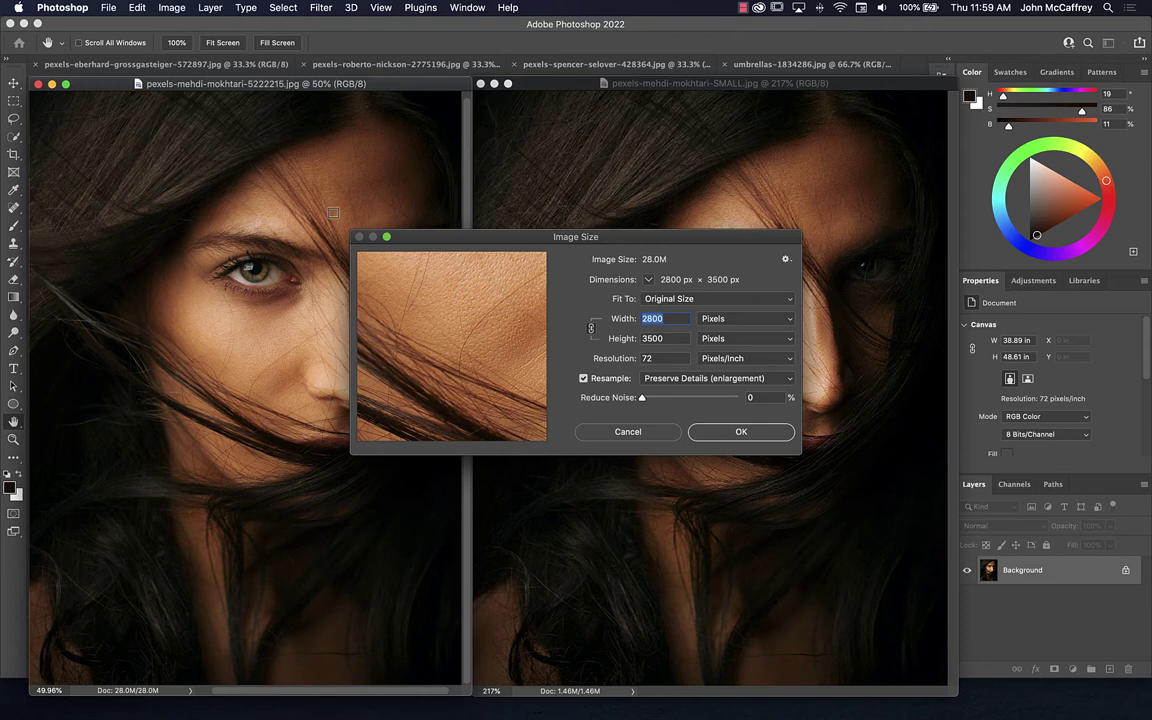
{"action": "left_click", "coordinate": [604, 433]}
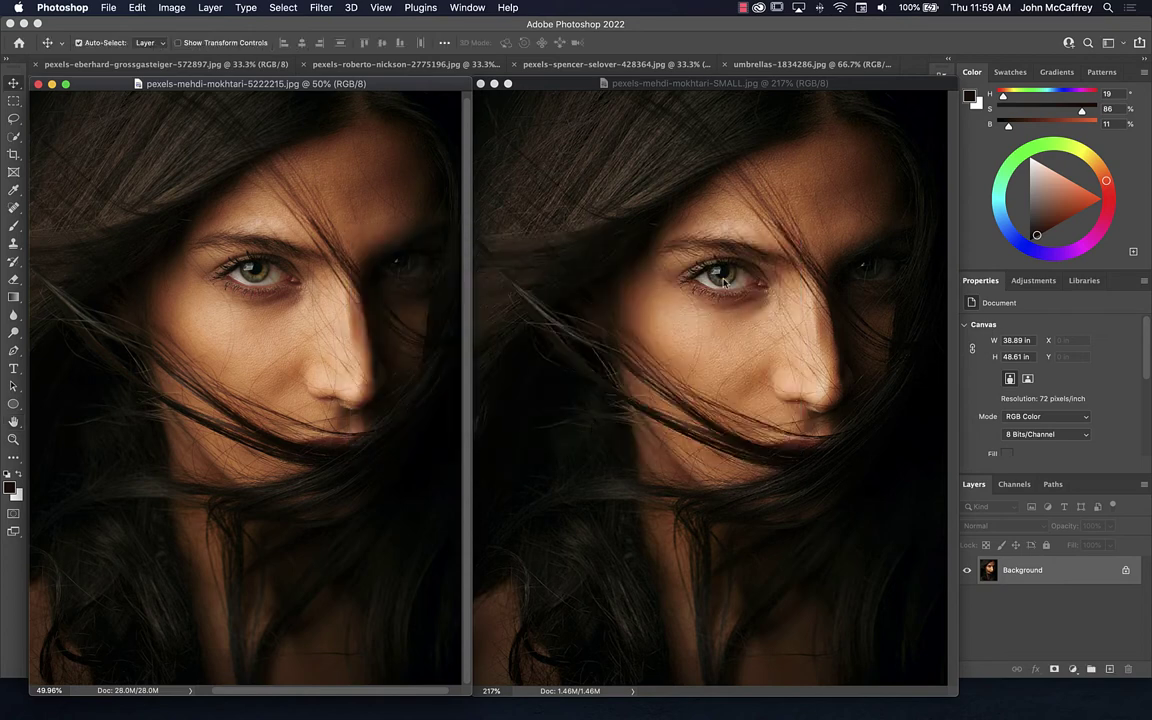
Magnify the eye in the small portrait and examine the individual pixels of the iris and lower lid.
{"action": "scroll", "coordinate": [720, 289], "scroll_direction": "up", "scroll_amount": 5}
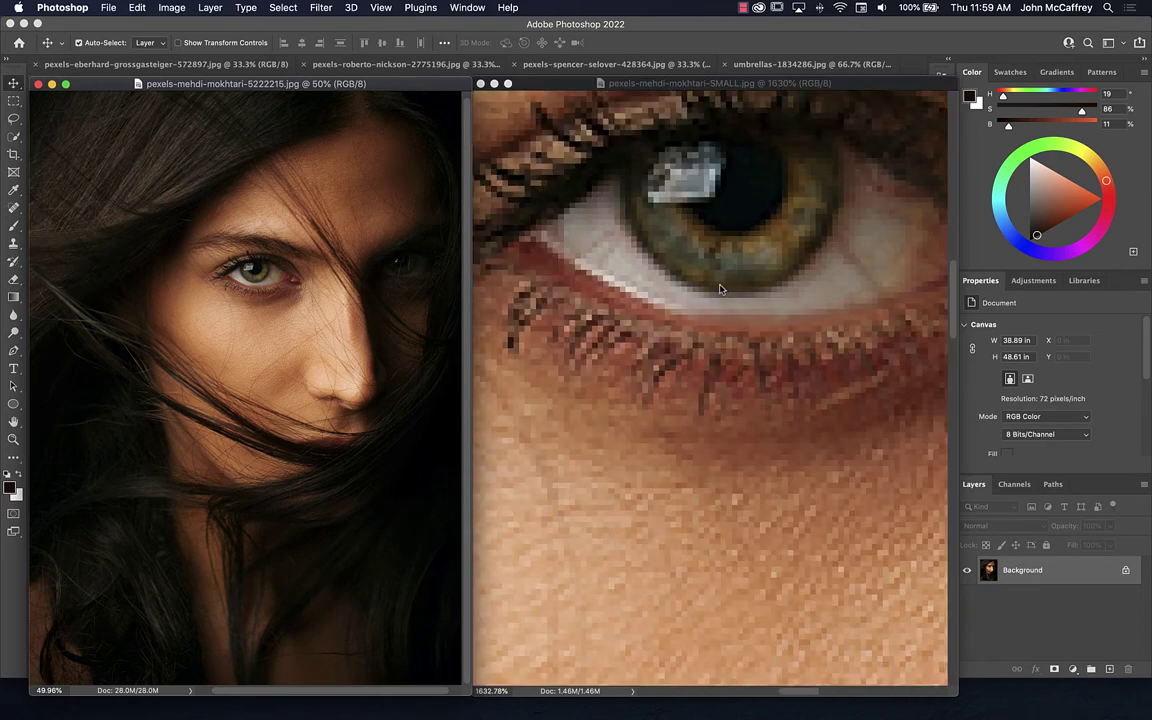
{"action": "scroll", "coordinate": [720, 289], "scroll_direction": "up", "scroll_amount": 5}
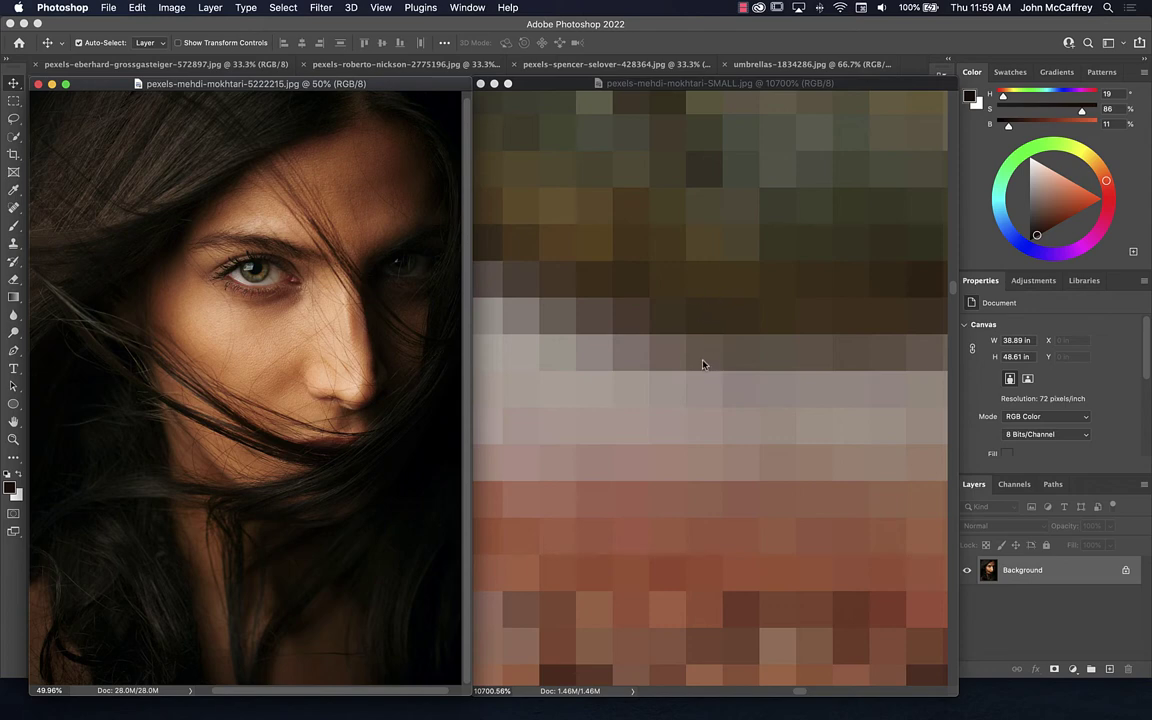
{"action": "scroll", "coordinate": [700, 349], "scroll_direction": "down", "scroll_amount": 3}
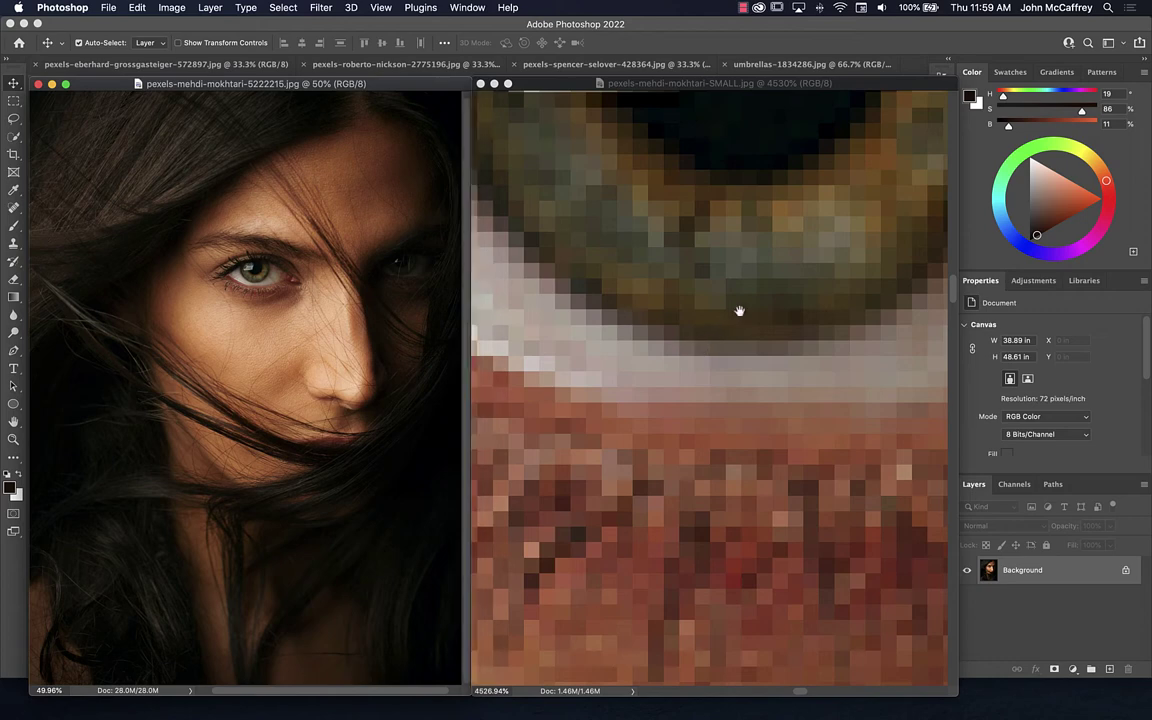
{"action": "left_click", "coordinate": [725, 398]}
{"action": "left_click_drag", "start_coordinate": [733, 314], "coordinate": [720, 437]}
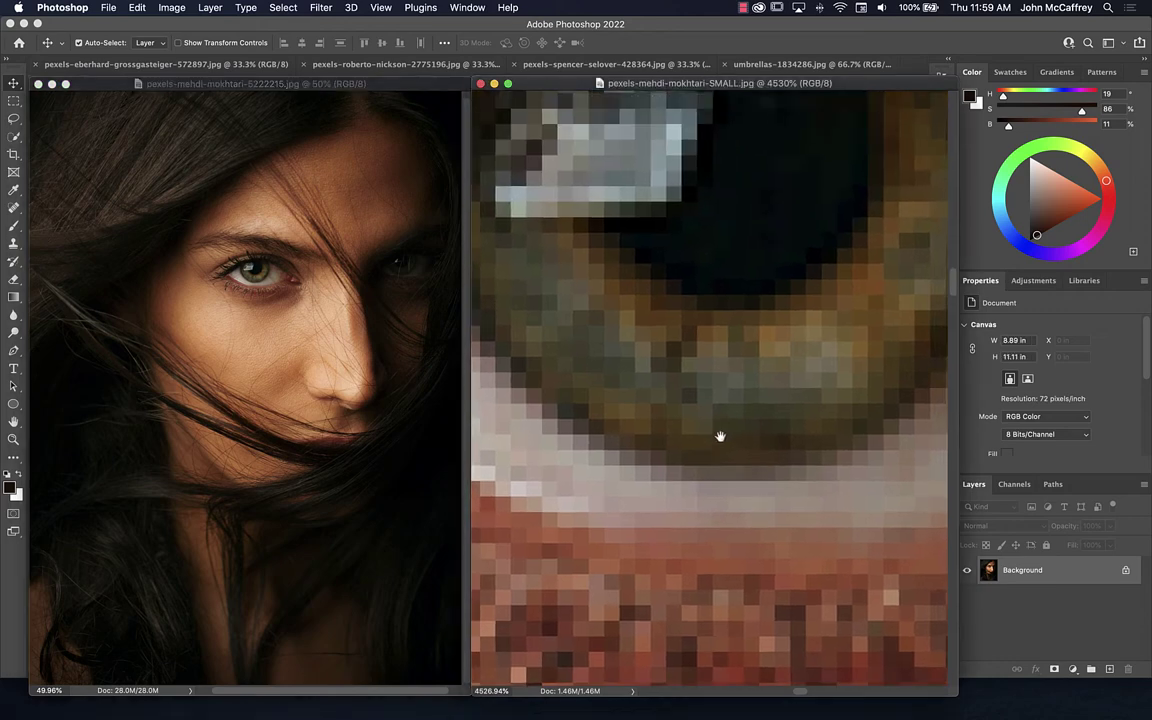
{"action": "scroll", "coordinate": [753, 410], "scroll_direction": "up", "scroll_amount": 2}
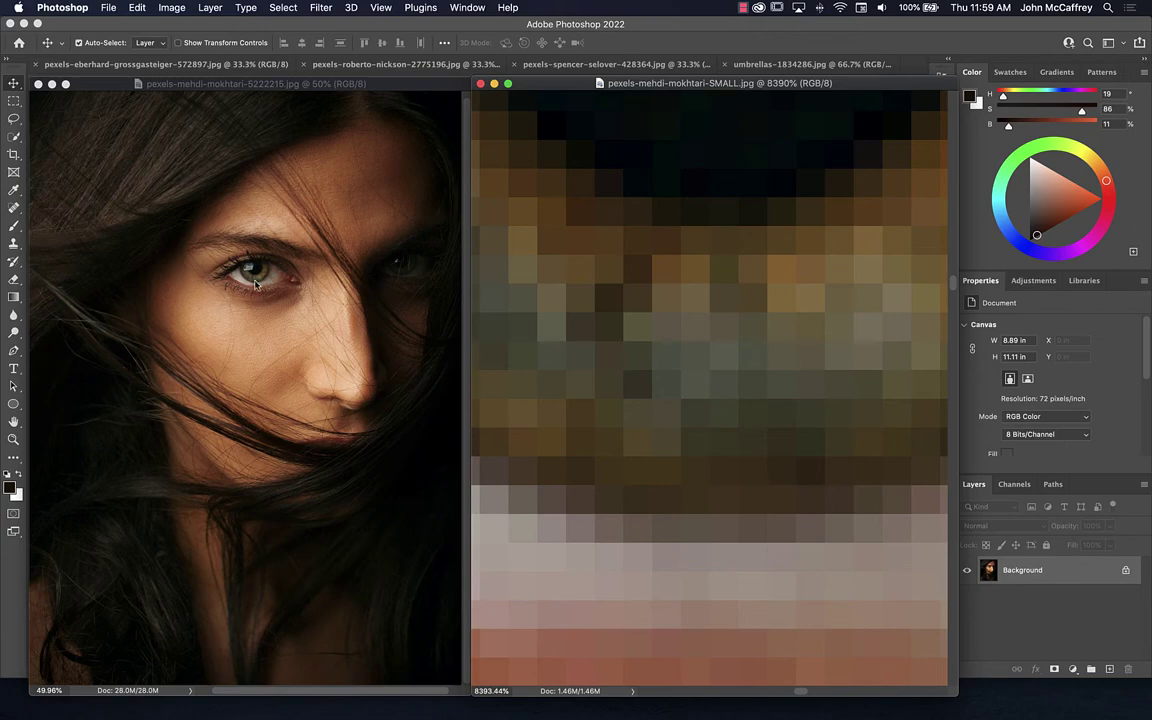
Magnify the same eye in the large portrait to about 9640% and examine its pixels against the small version.
{"action": "scroll", "coordinate": [252, 285], "scroll_direction": "up", "scroll_amount": 15}
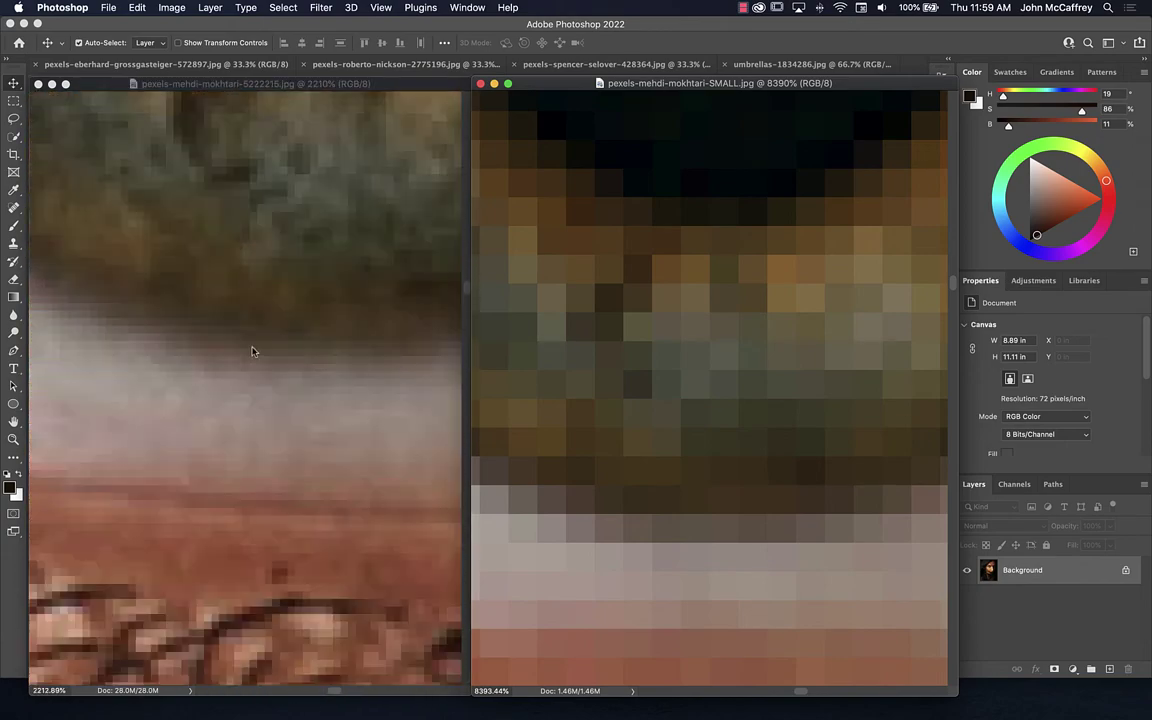
{"action": "left_click", "coordinate": [272, 320]}
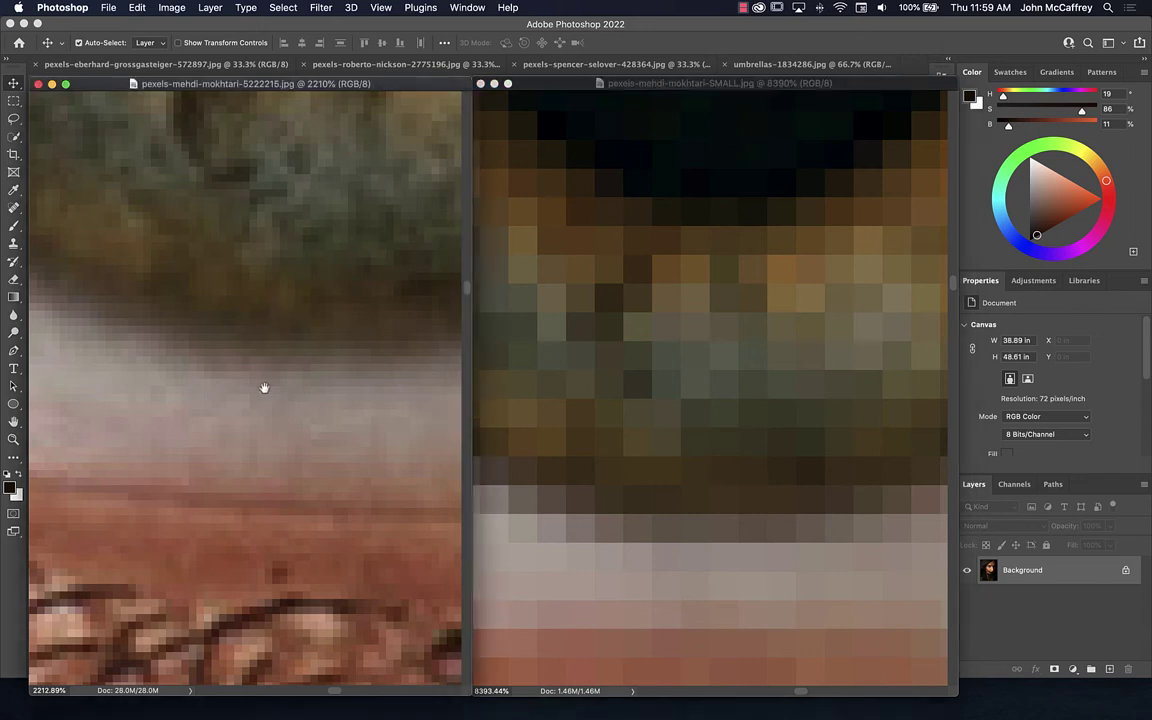
{"action": "left_click_drag", "start_coordinate": [264, 328], "coordinate": [194, 472]}
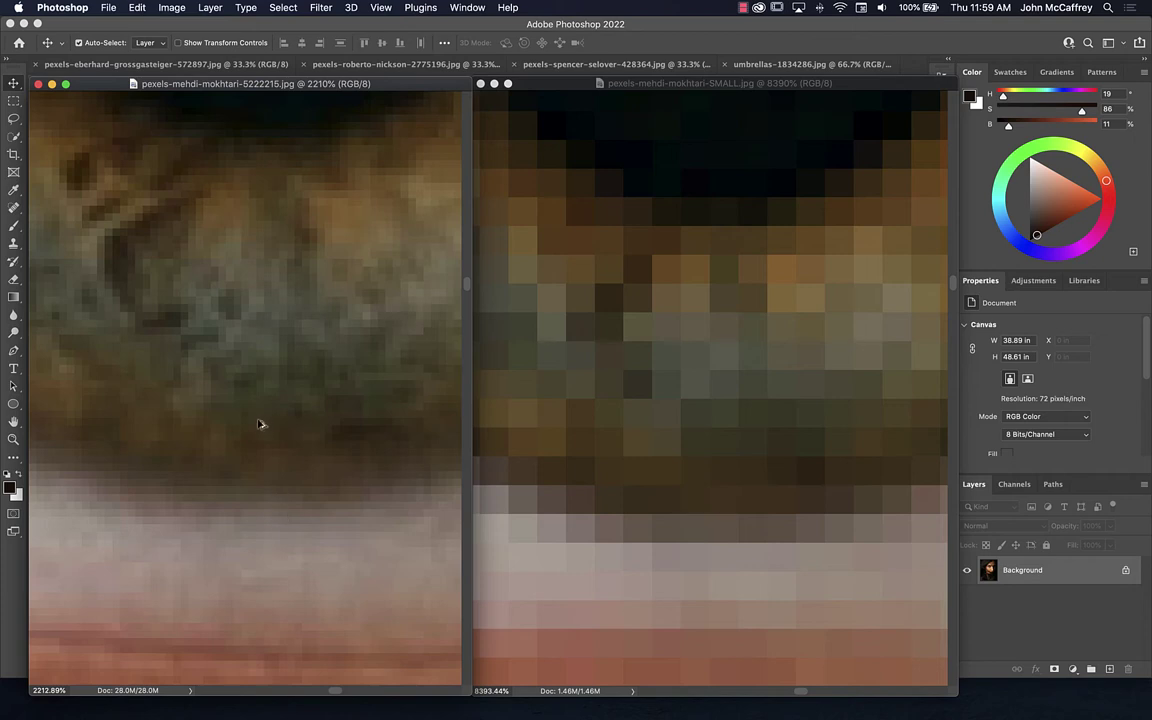
{"action": "scroll", "coordinate": [258, 424], "scroll_direction": "up", "scroll_amount": 5}
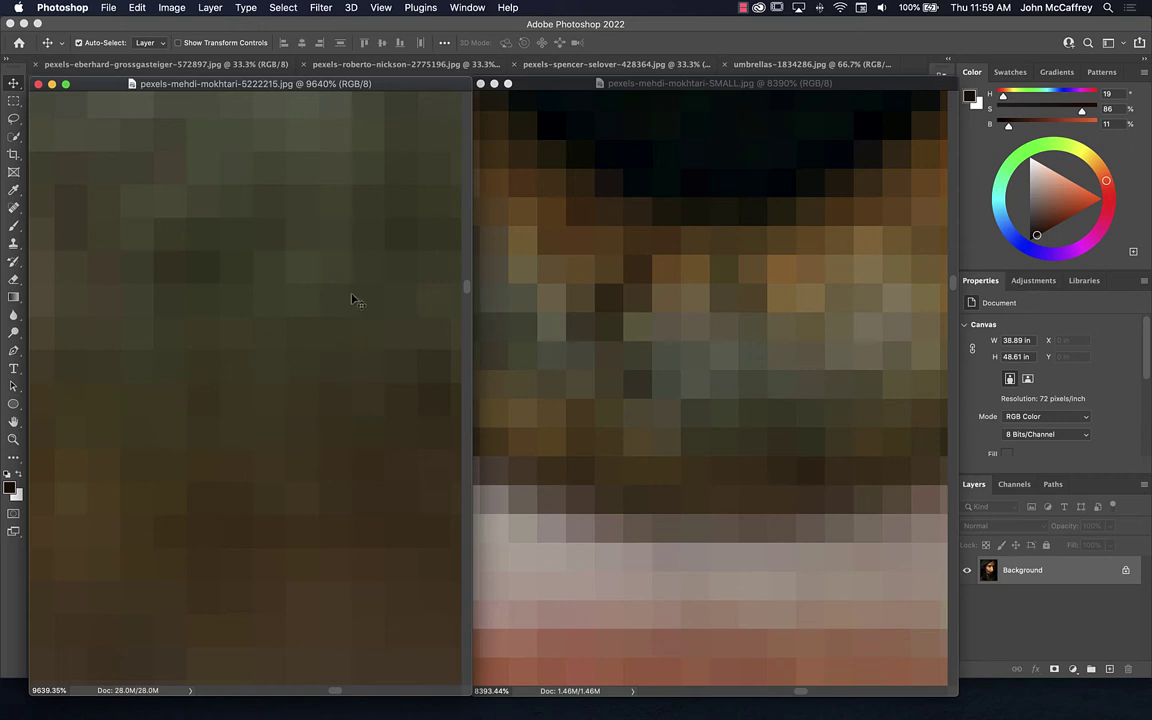
{"action": "scroll", "coordinate": [270, 537], "scroll_direction": "down", "scroll_amount": 5}
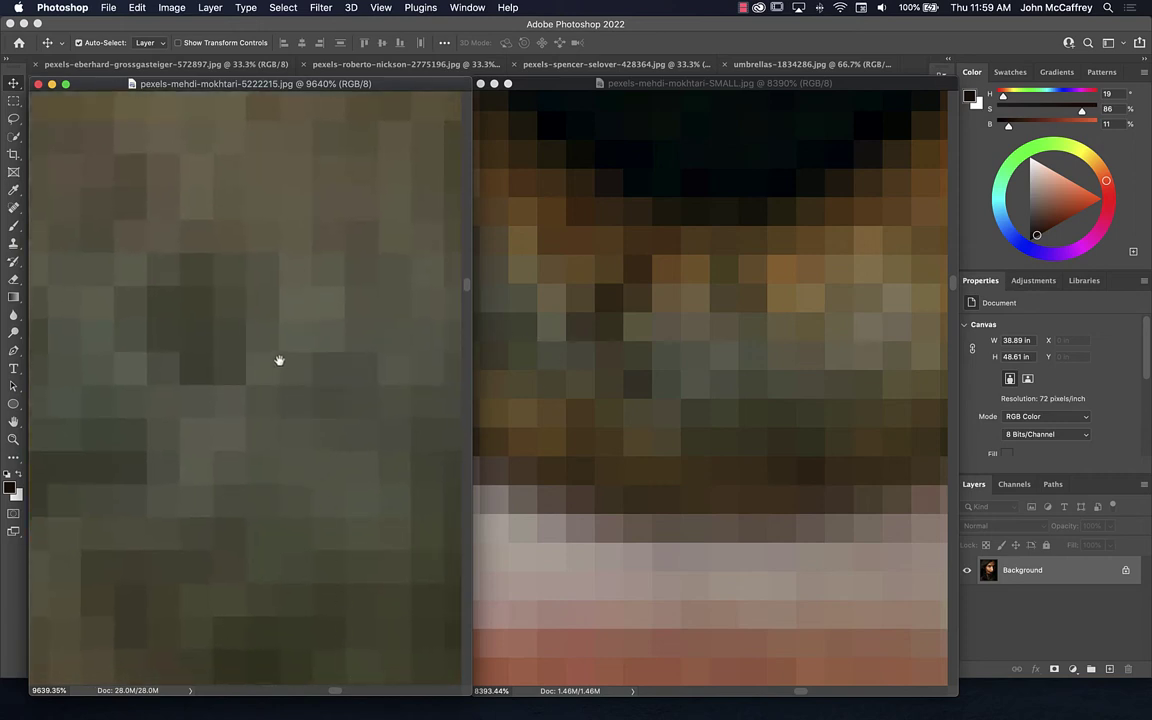
{"action": "scroll", "coordinate": [283, 365], "scroll_direction": "up", "scroll_amount": 5}
{"action": "scroll", "coordinate": [196, 358], "scroll_direction": "down", "scroll_amount": 5}
{"action": "scroll", "coordinate": [117, 256], "scroll_direction": "up", "scroll_amount": 10}
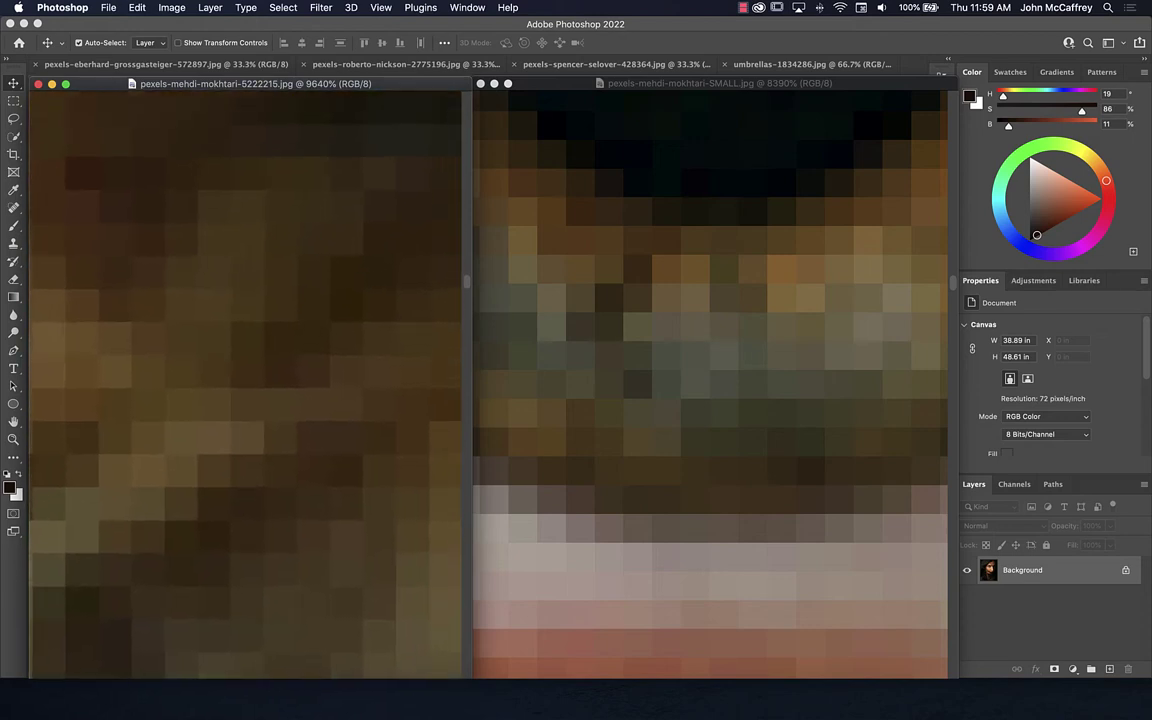
{"action": "scroll", "coordinate": [245, 380], "scroll_direction": "up", "scroll_amount": 3}
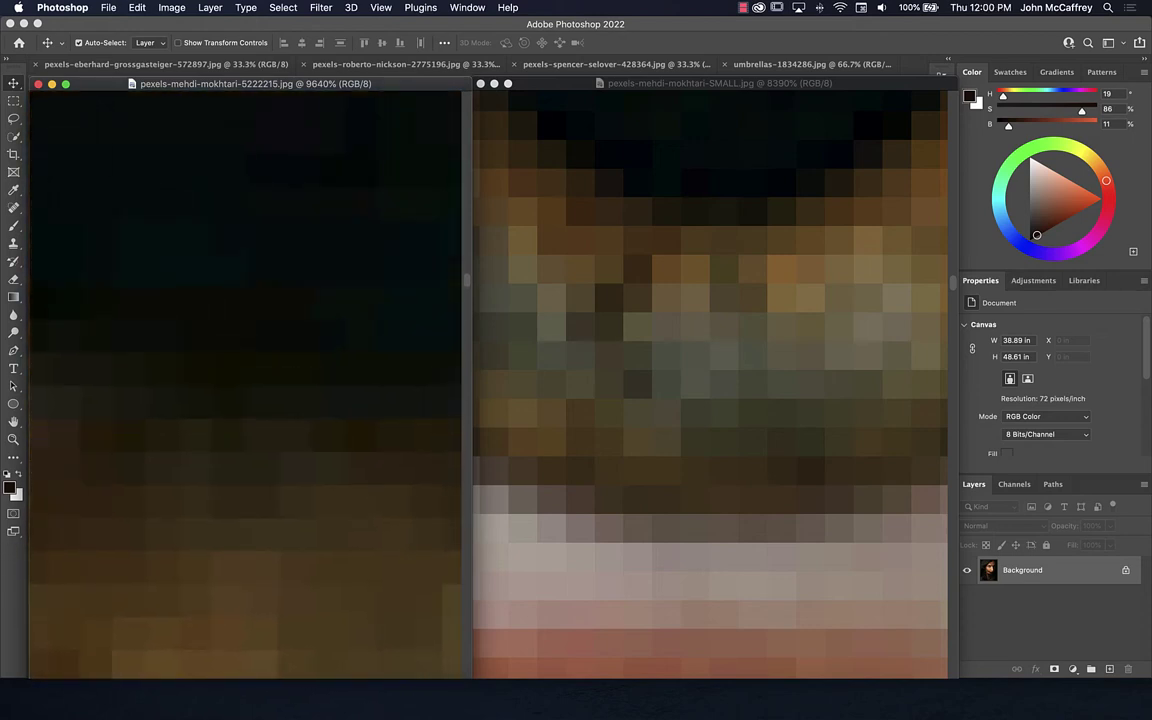
{"action": "scroll", "coordinate": [93, 512], "scroll_direction": "down", "scroll_amount": 3}
{"action": "left_click_drag", "start_coordinate": [118, 493], "coordinate": [157, 432]}
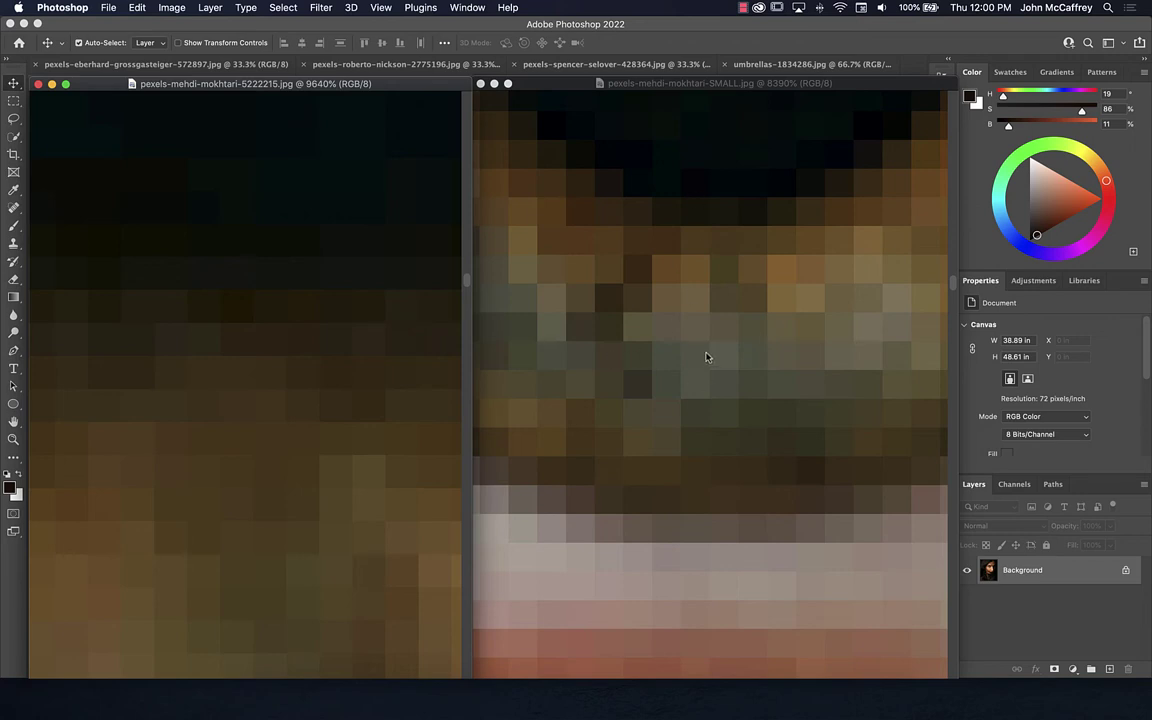
Show the large portrait at 100% in a narrowed window beside the small one, framing the eye and nose.
{"action": "key", "text": "super+0"}
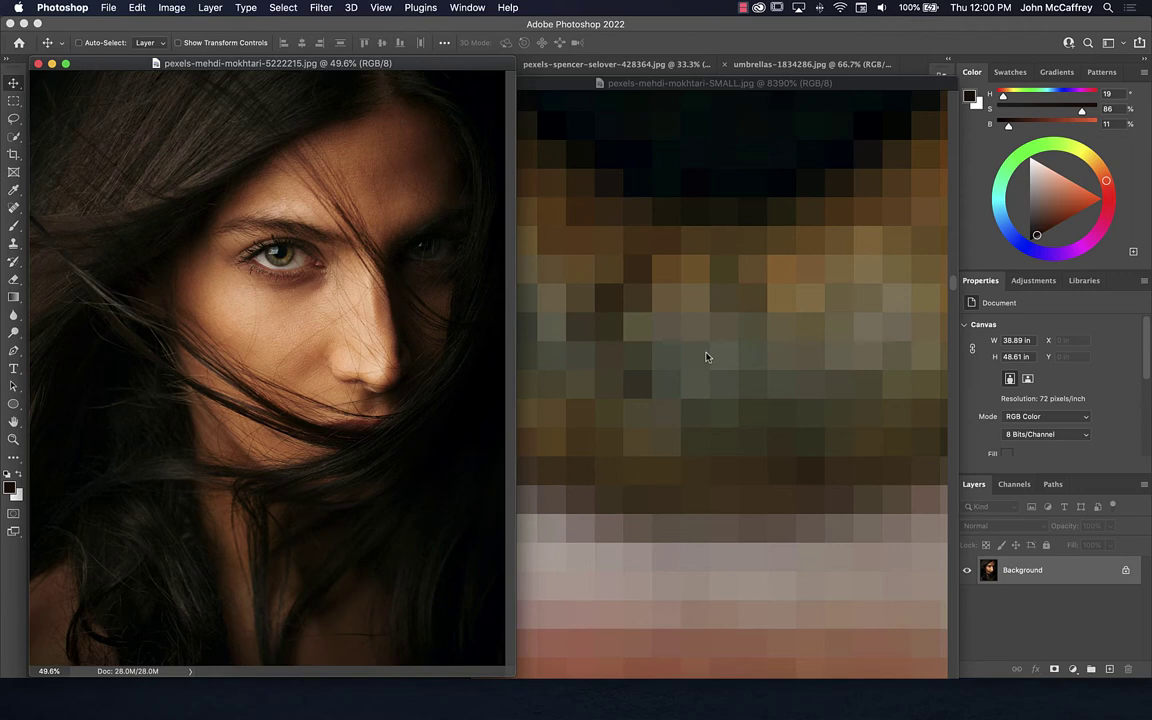
{"action": "key", "text": "super+equal"}
{"action": "key", "text": "super+equal"}
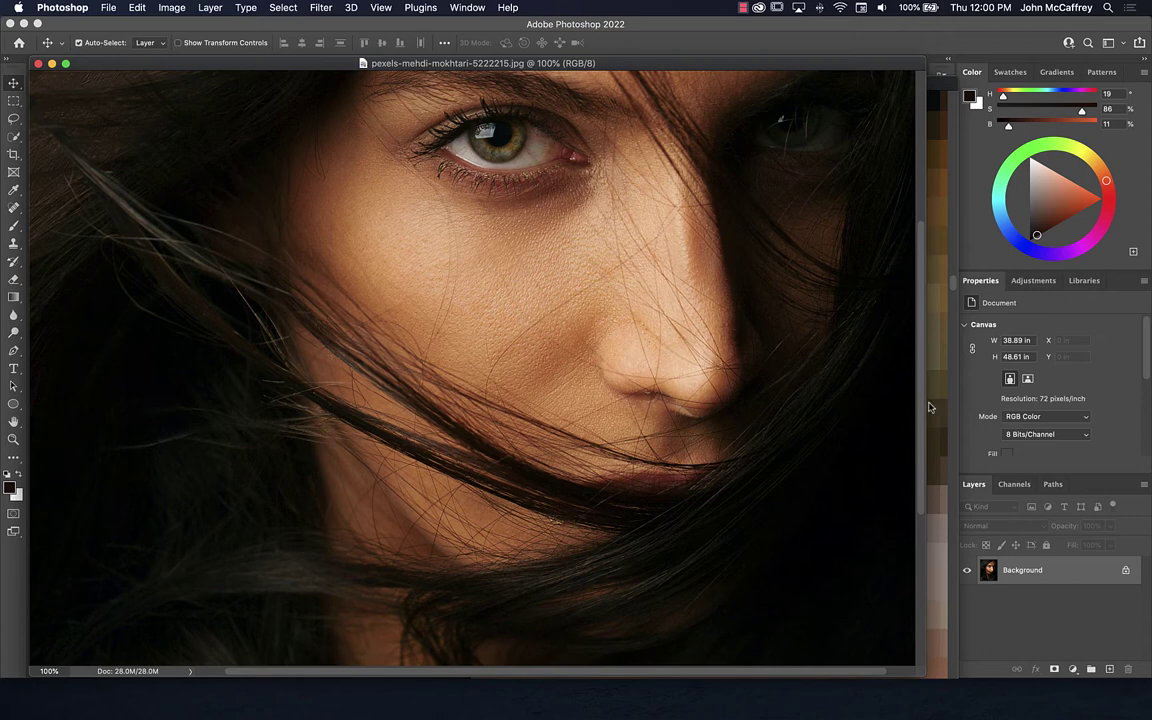
{"action": "left_click_drag", "start_coordinate": [920, 407], "coordinate": [458, 410]}
{"action": "scroll", "coordinate": [380, 425], "scroll_direction": "right", "scroll_amount": 5}
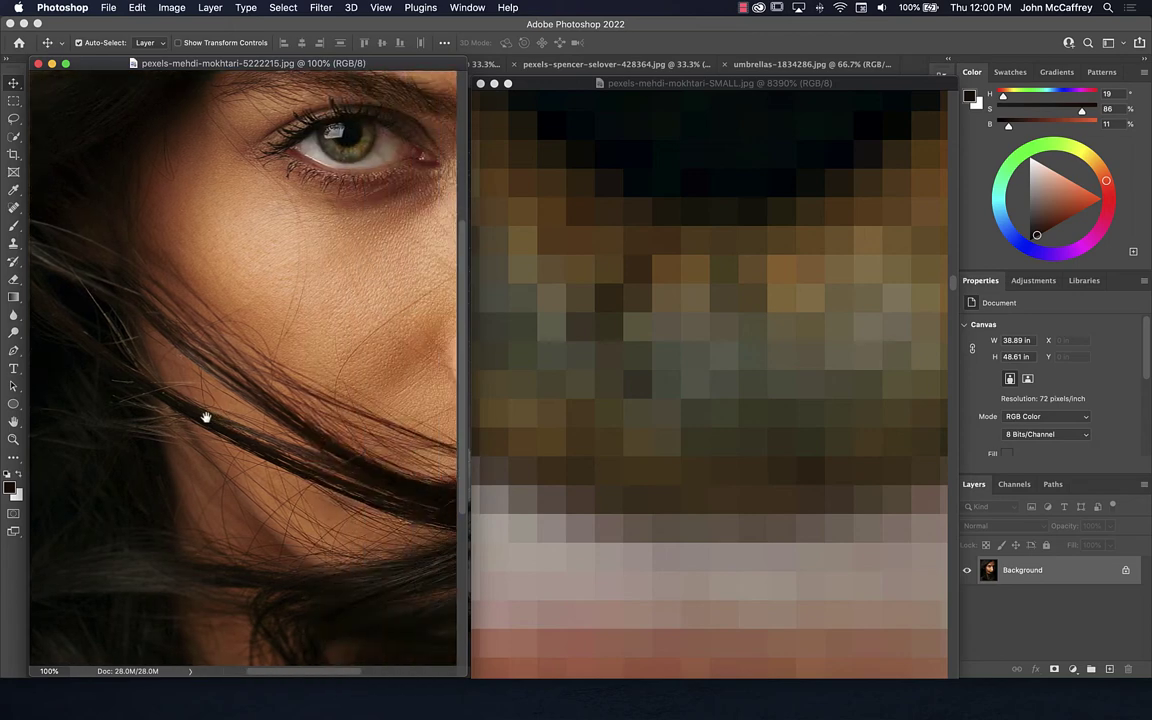
Show the small portrait at 100% and place its window beside the large portrait, over the mountain photo.
{"action": "left_click", "coordinate": [633, 86]}
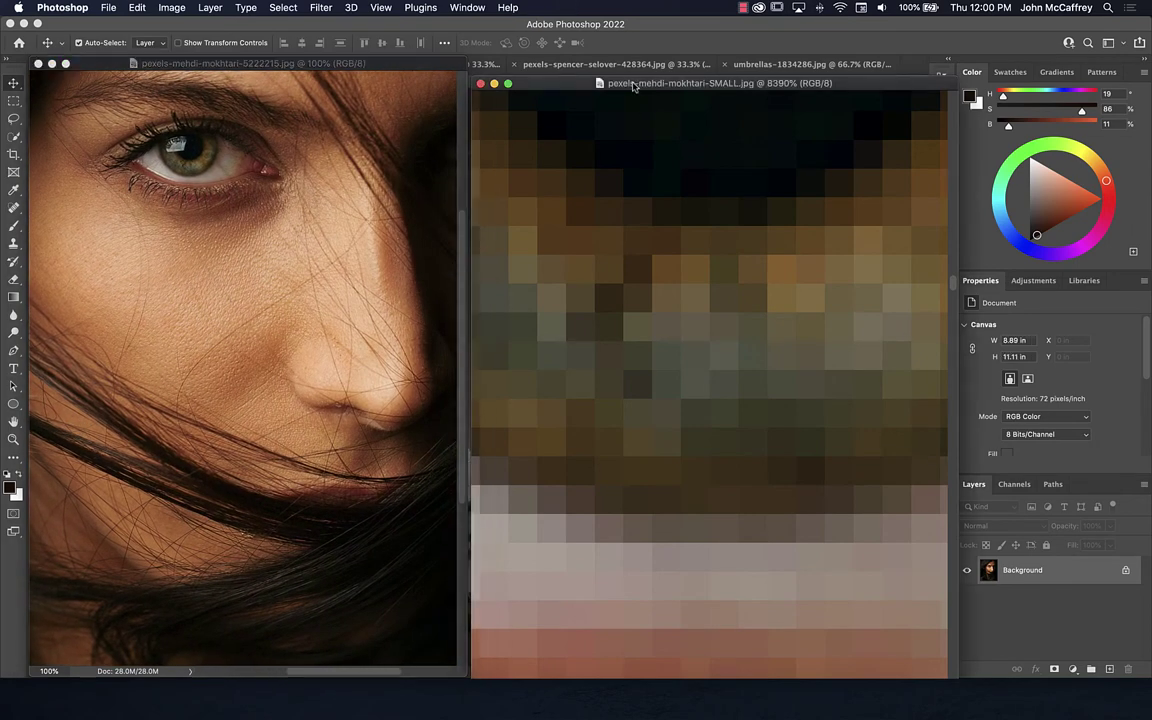
{"action": "key", "text": "super+0"}
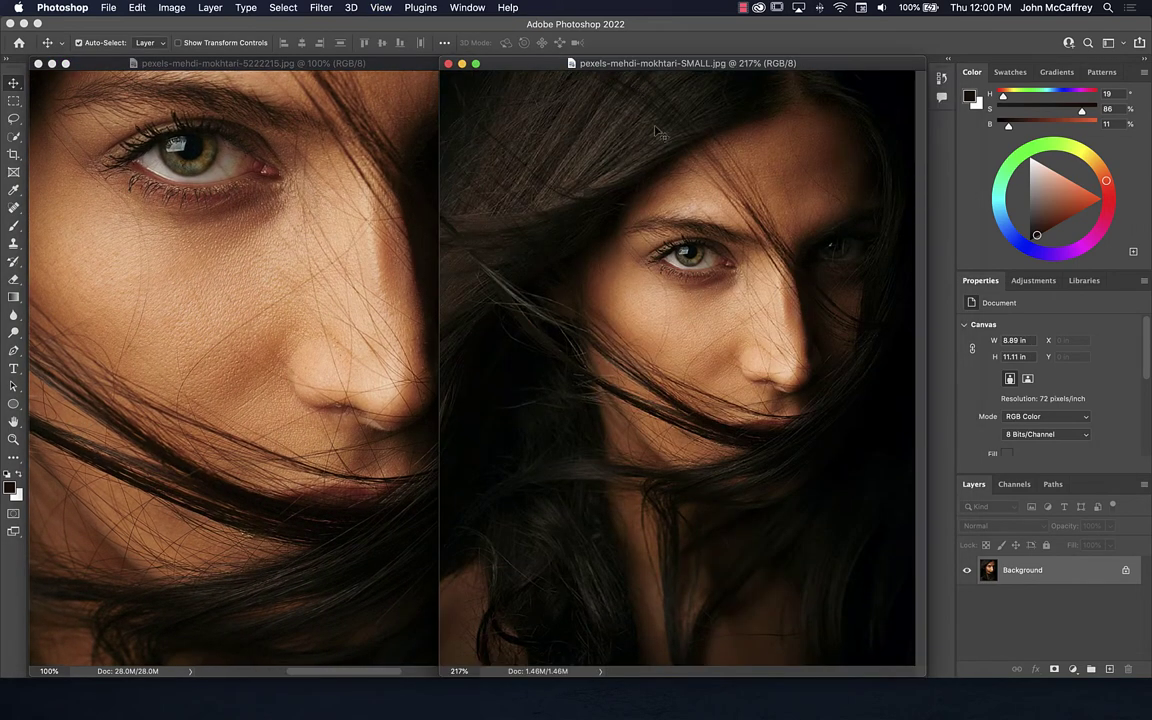
{"action": "key", "text": "super+minus"}
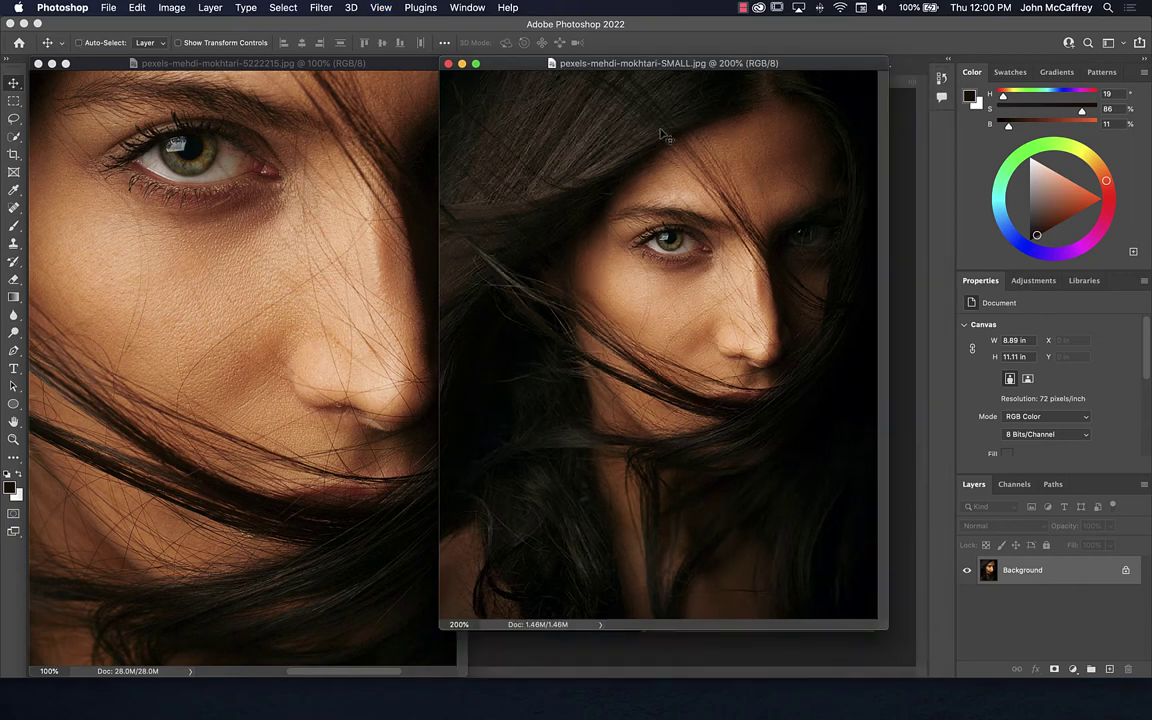
{"action": "key", "text": "super+minus"}
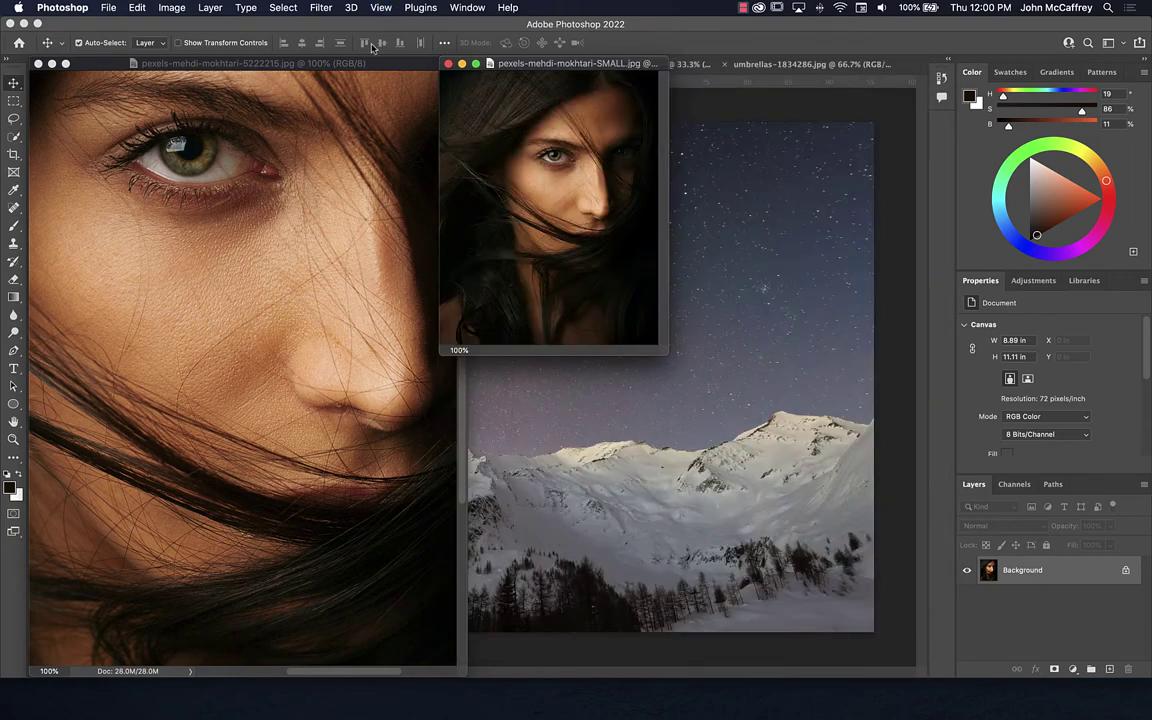
{"action": "left_click_drag", "start_coordinate": [560, 66], "coordinate": [664, 232]}
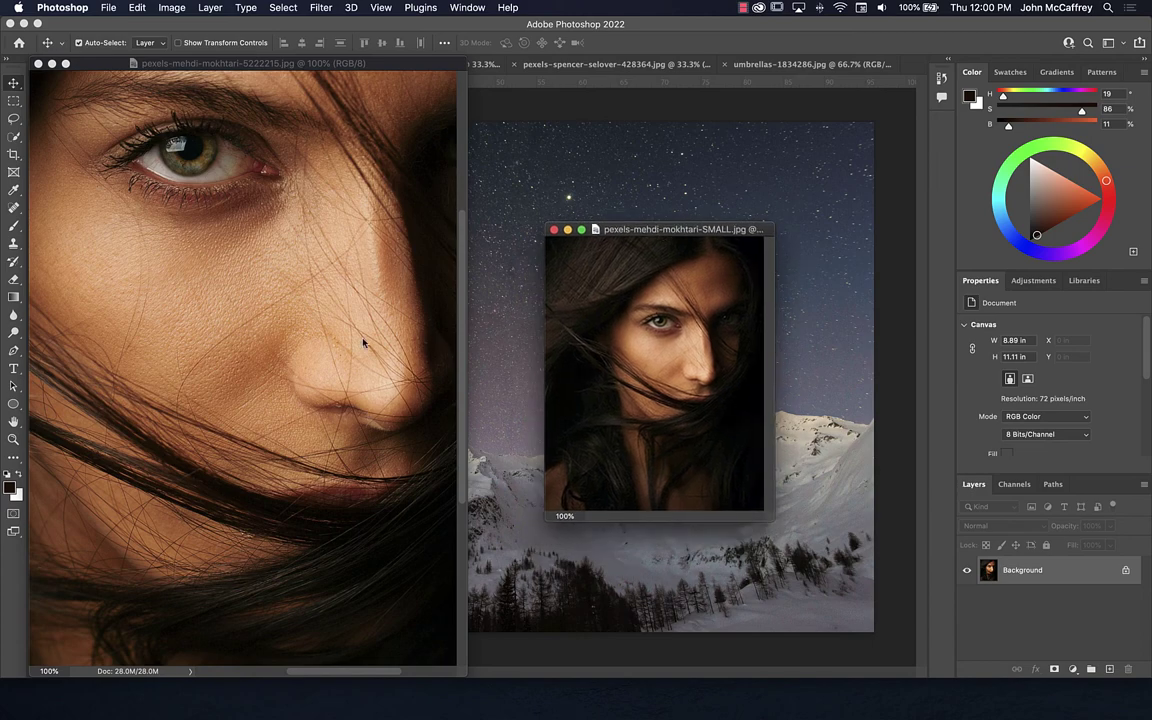
{"action": "left_click_drag", "start_coordinate": [664, 236], "coordinate": [146, 66]}
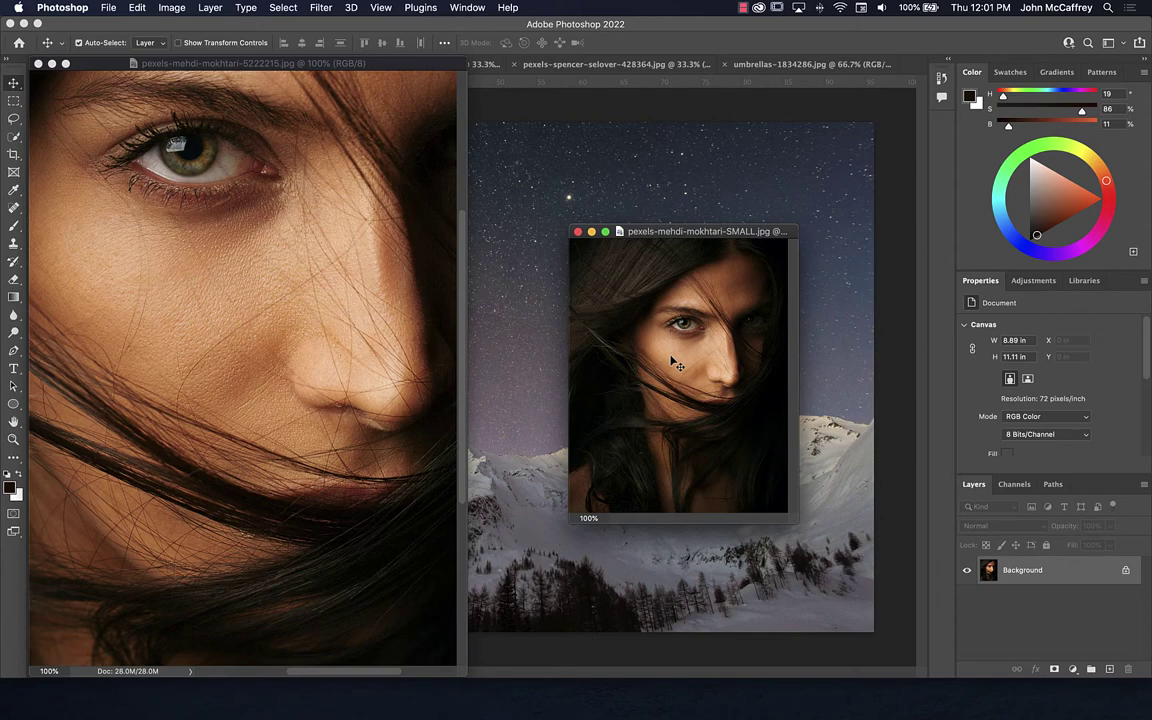
Magnify the cheek in the small portrait to about 3890% and enlarge its window beside the large portrait.
{"action": "scroll", "coordinate": [676, 365], "scroll_direction": "up", "scroll_amount": 10}
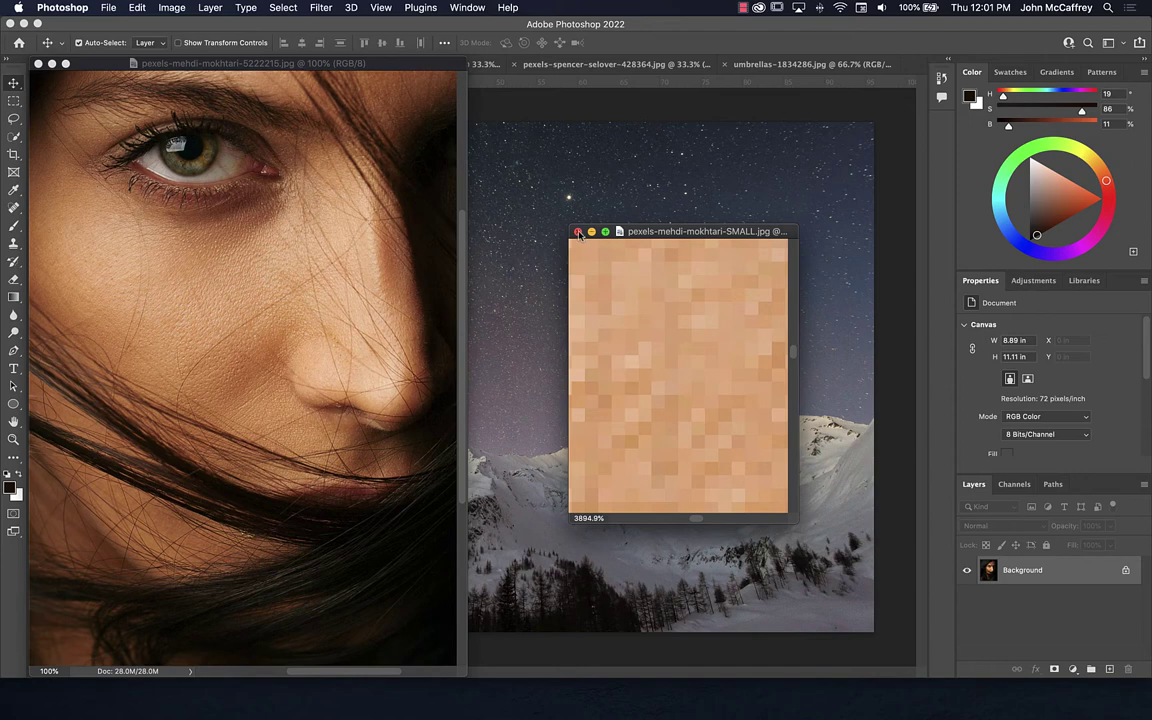
{"action": "left_click_drag", "start_coordinate": [569, 227], "coordinate": [467, 58]}
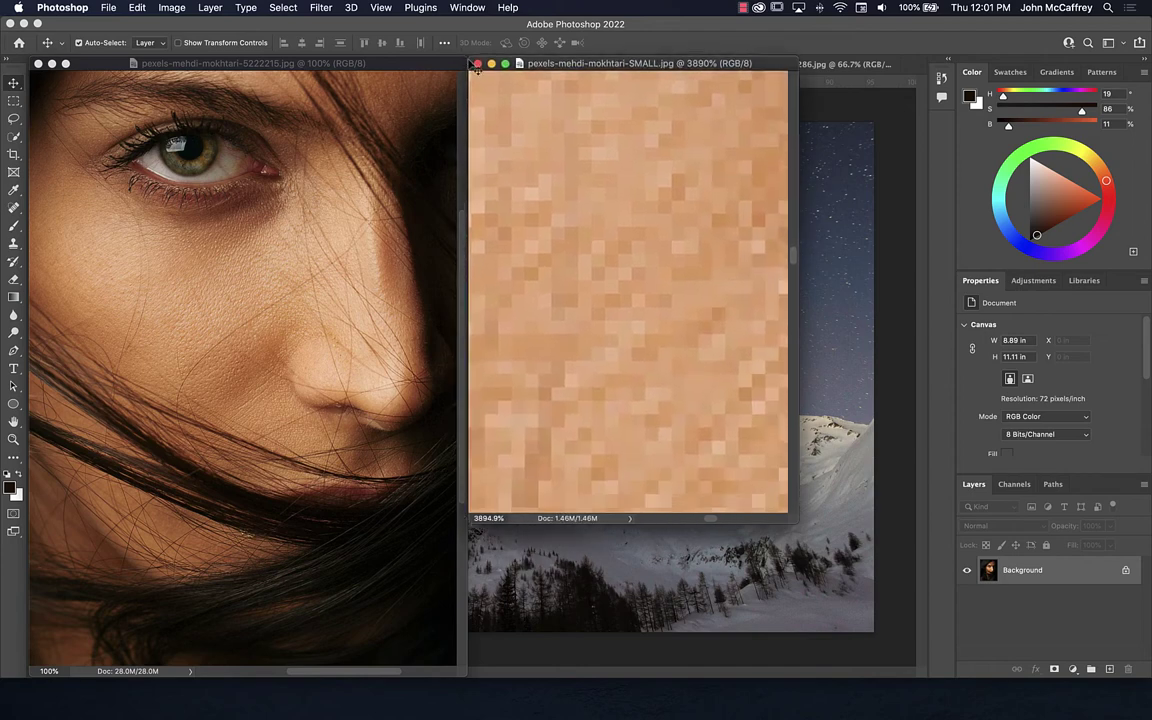
{"action": "left_click_drag", "start_coordinate": [800, 522], "coordinate": [922, 674]}
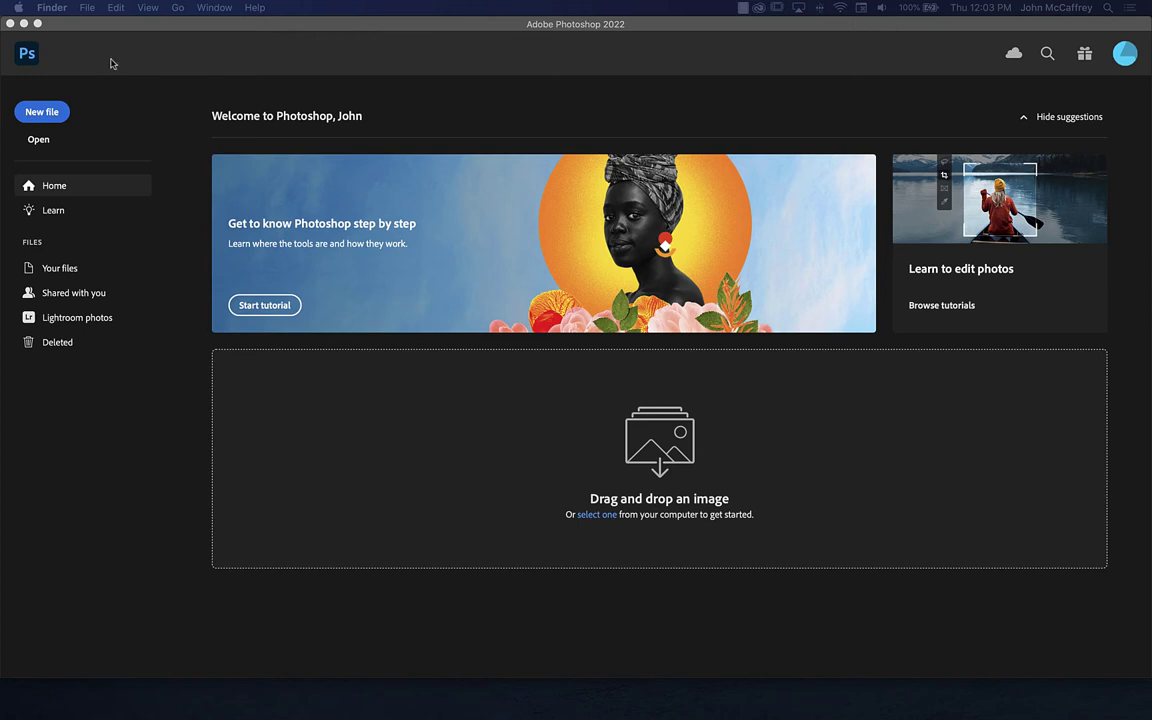
Start a new document and look through the Photo, Web, and Film & Video blank presets.
{"action": "left_click", "coordinate": [42, 113]}
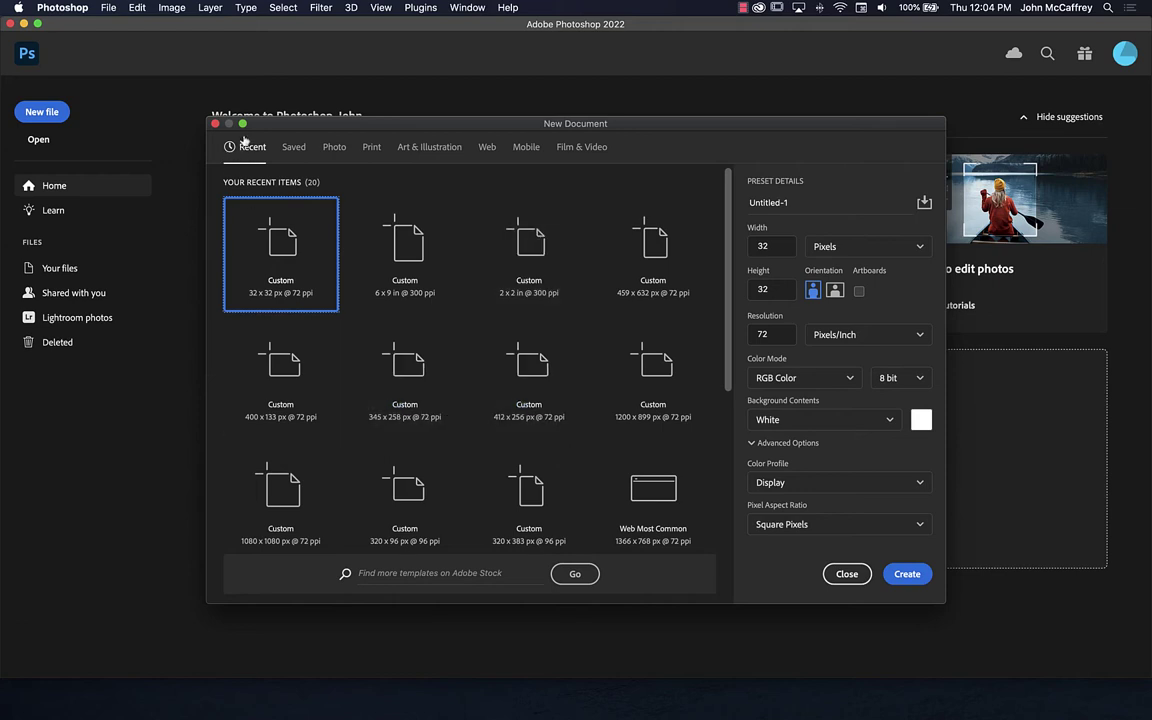
{"action": "left_click", "coordinate": [334, 147]}
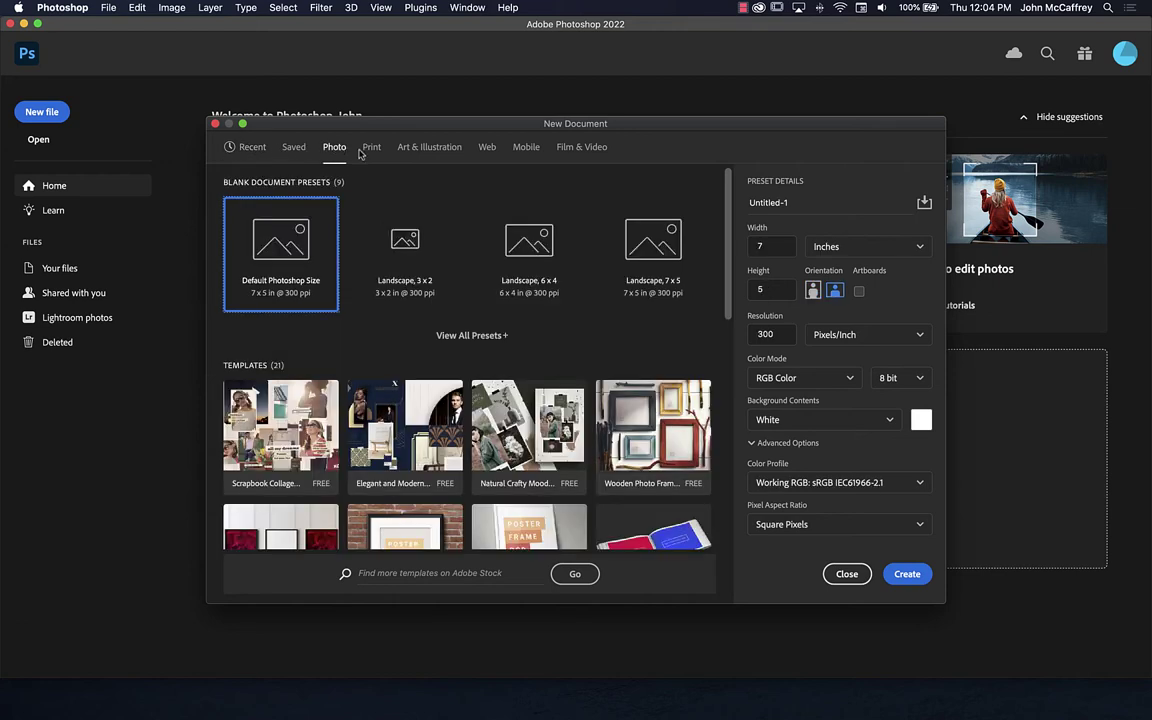
{"action": "left_click", "coordinate": [488, 148]}
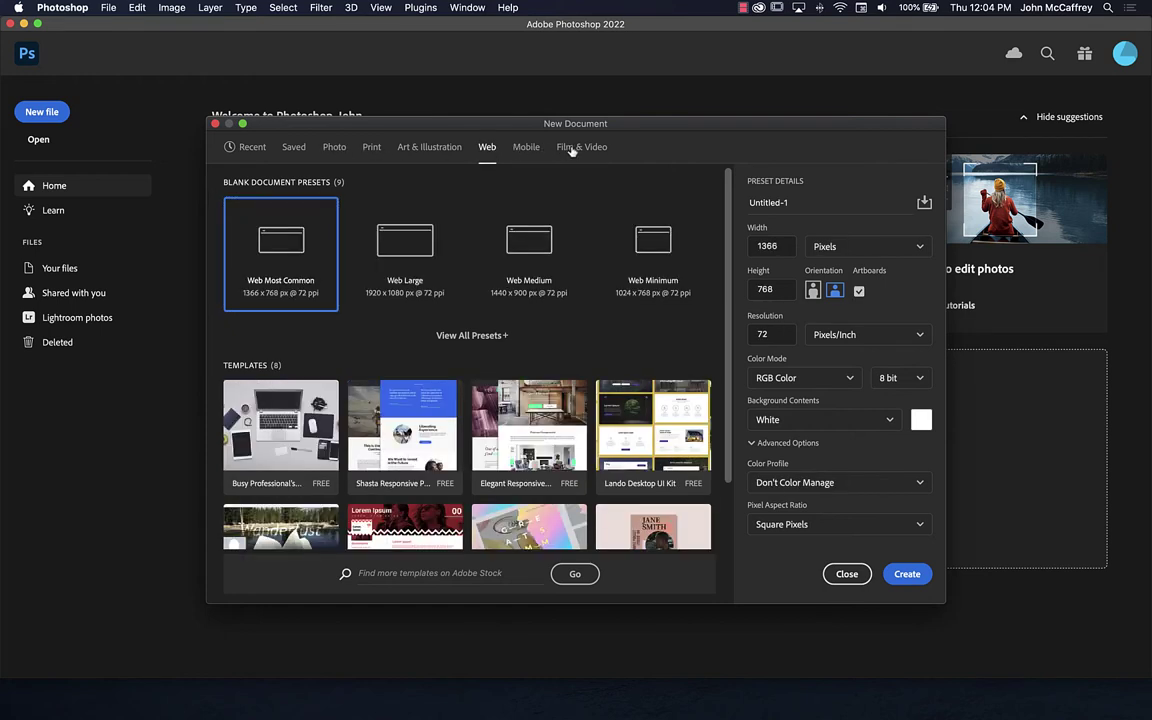
{"action": "left_click", "coordinate": [572, 149]}
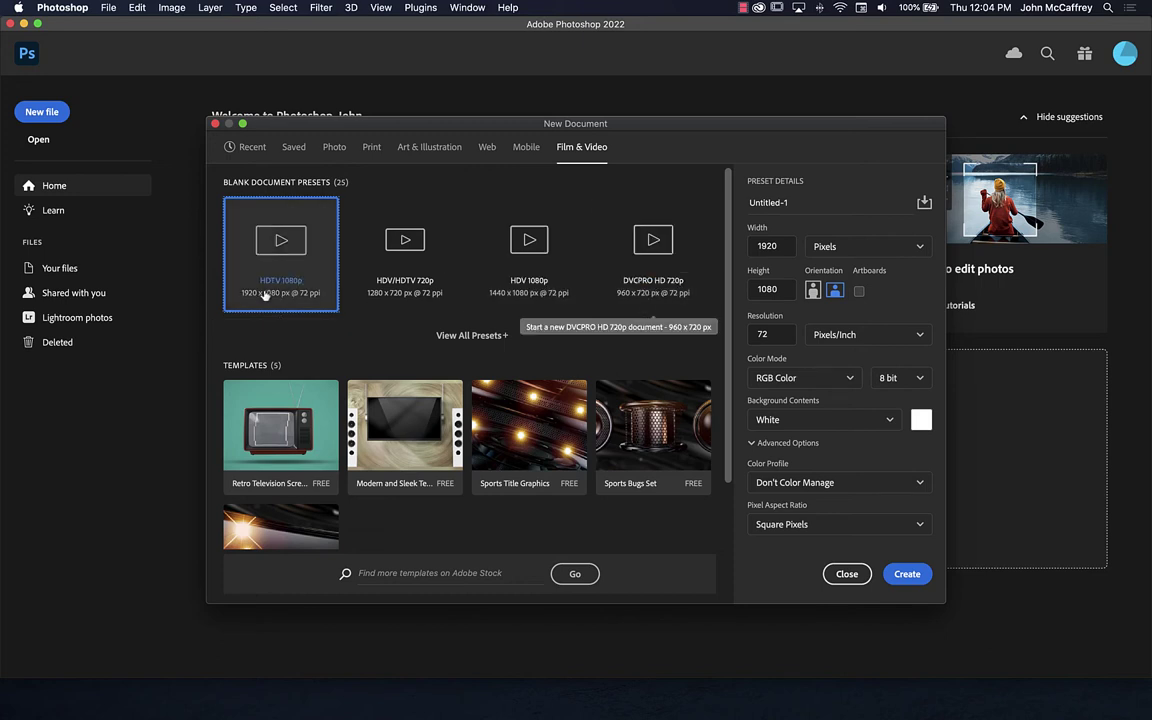
Create a new document from the recent custom 6 x 9 in preset at 300 ppi.
{"action": "left_click", "coordinate": [252, 148]}
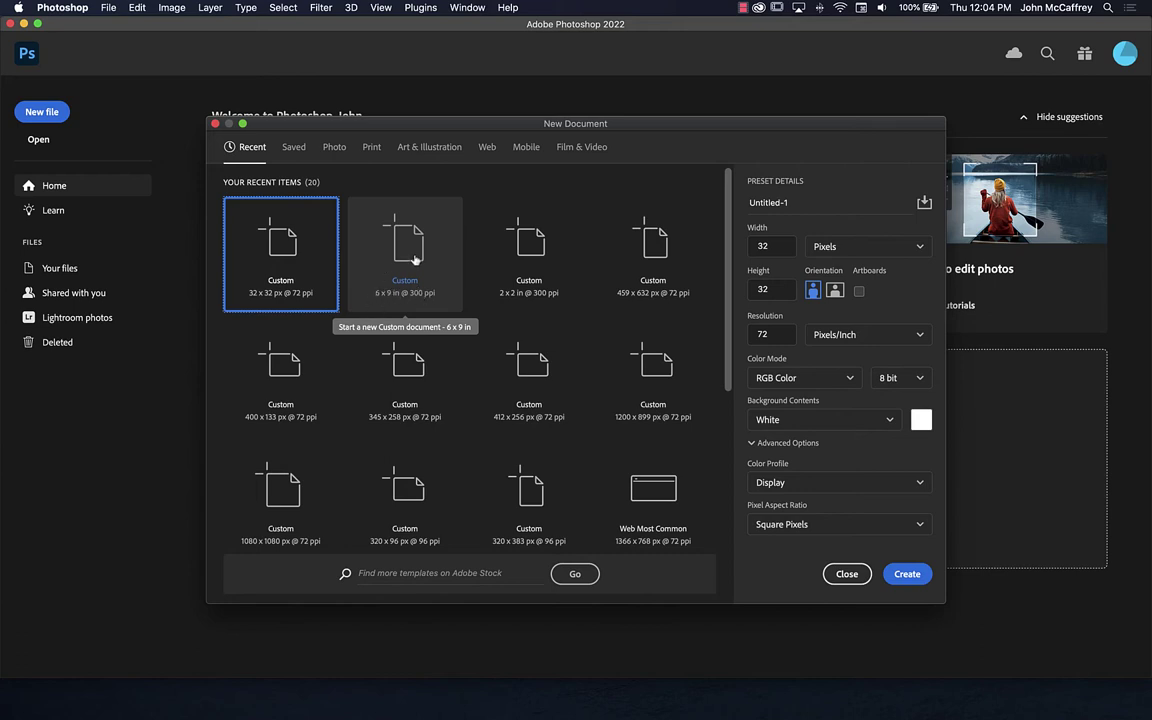
{"action": "left_click", "coordinate": [410, 256]}
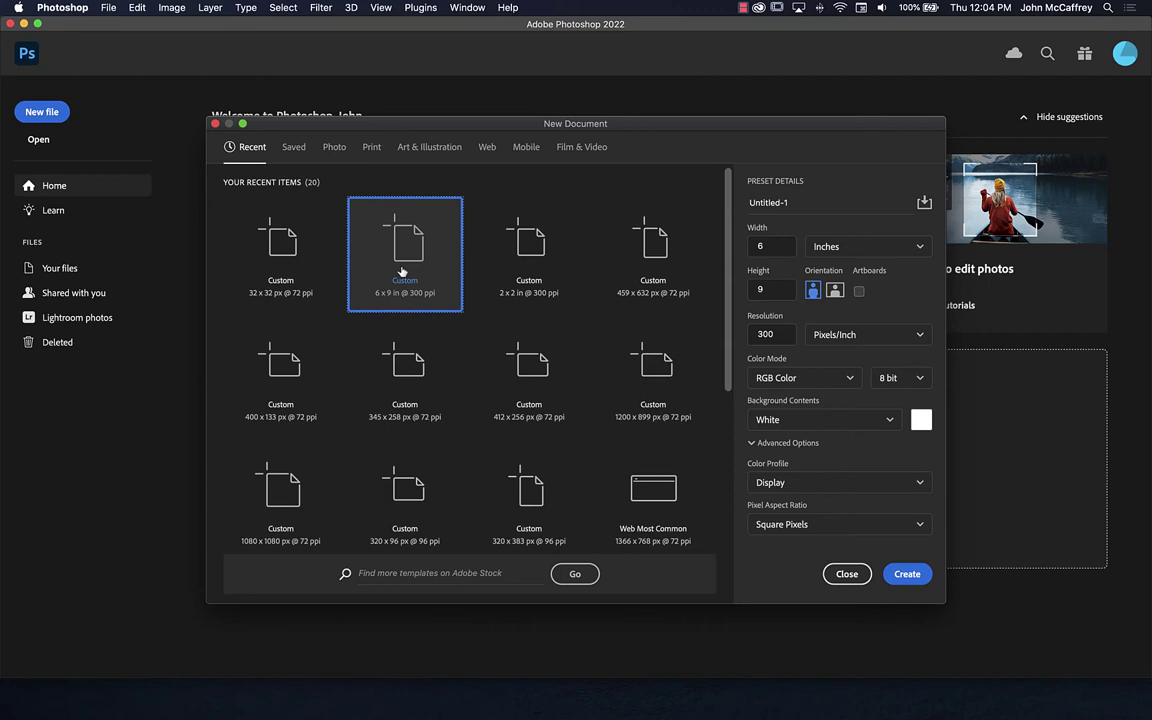
{"action": "left_click", "coordinate": [907, 576]}
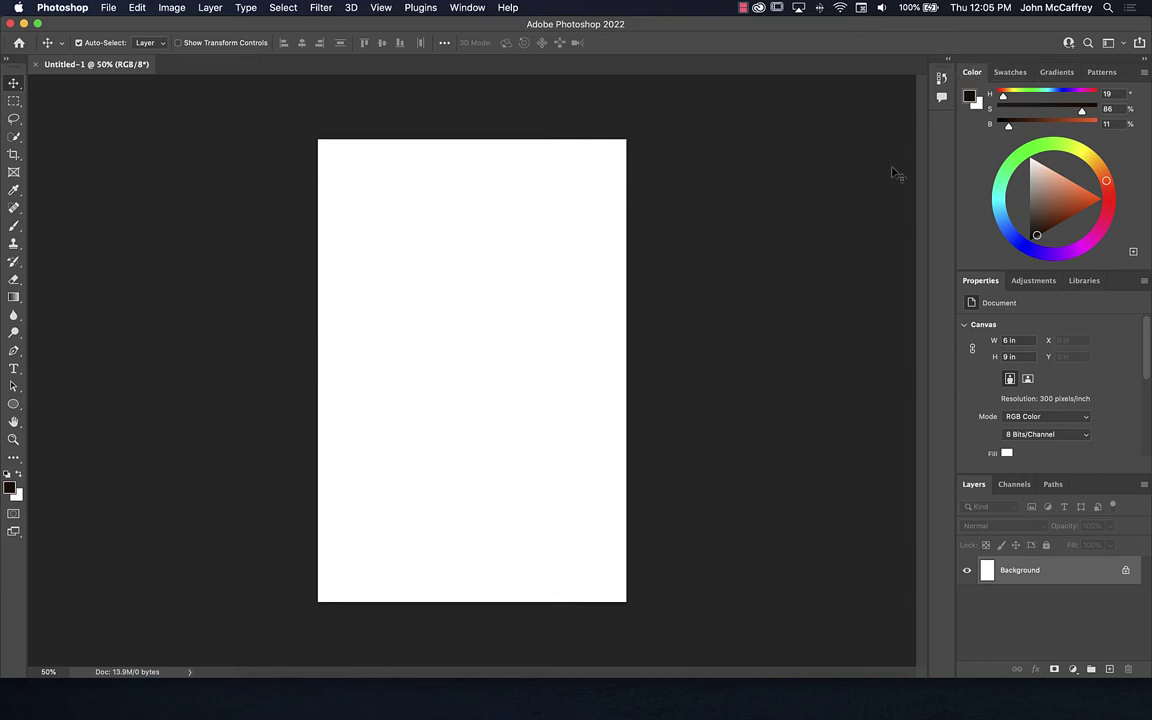
Undock and close the Color, Swatches and Layers panels.
{"action": "left_click_drag", "start_coordinate": [972, 72], "coordinate": [620, 170]}
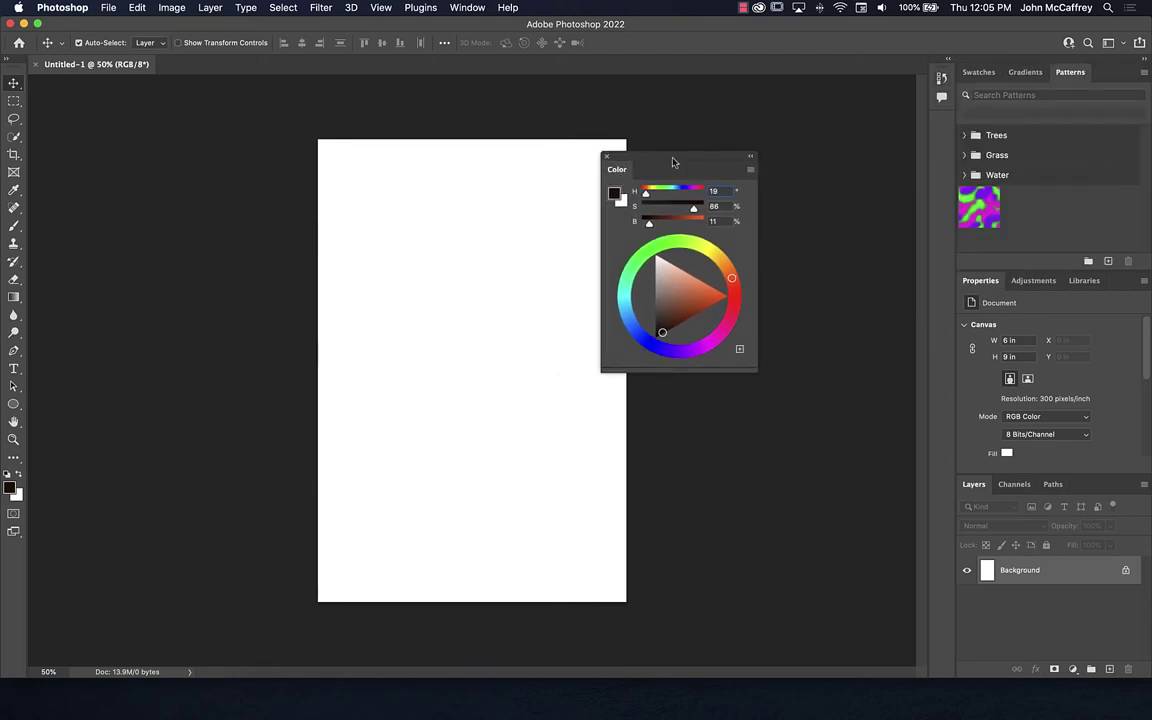
{"action": "left_click", "coordinate": [607, 157]}
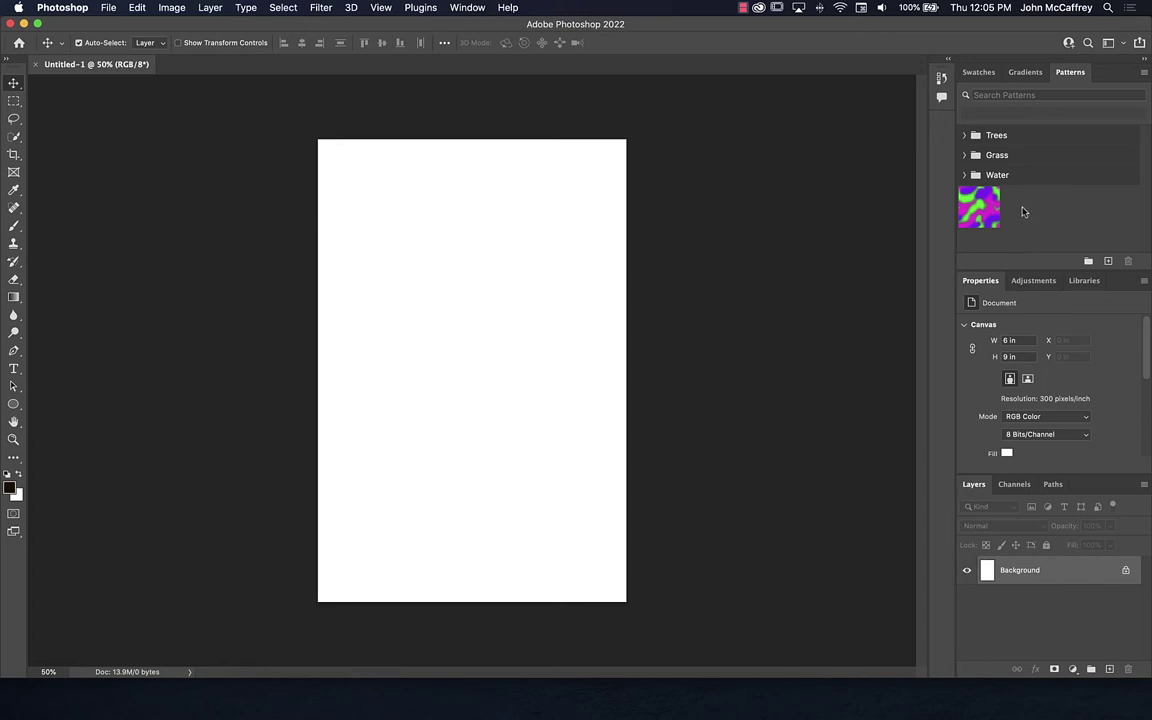
{"action": "left_click", "coordinate": [979, 72]}
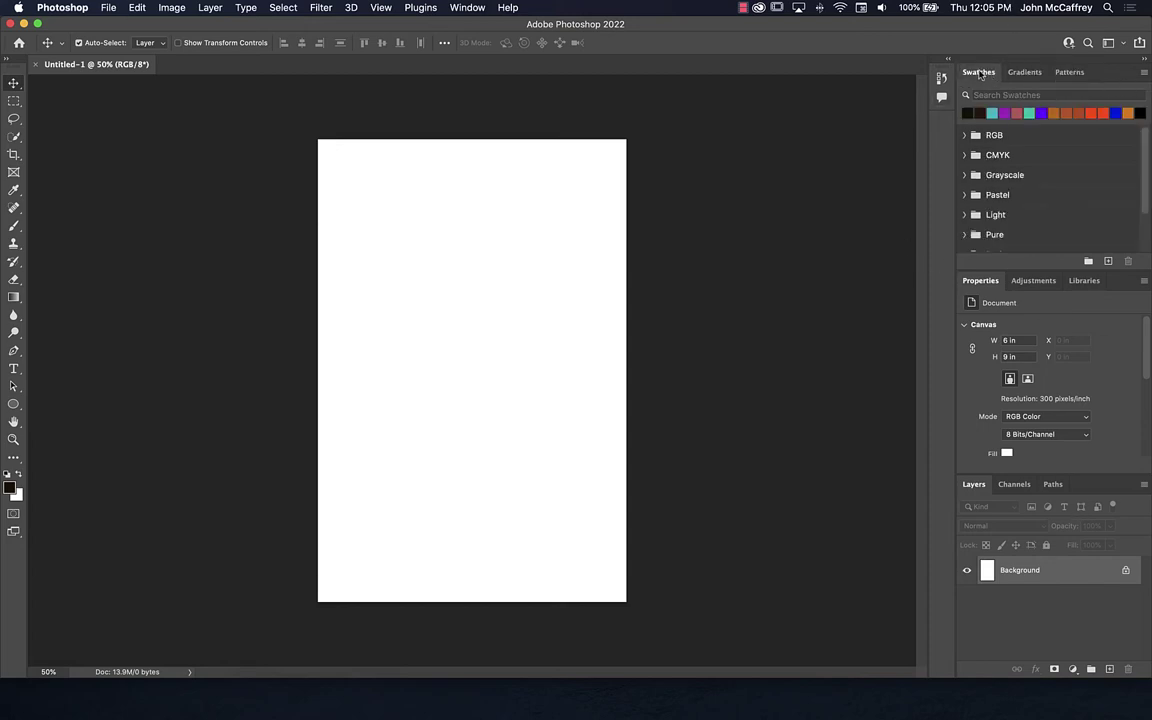
{"action": "left_click_drag", "start_coordinate": [979, 72], "coordinate": [752, 118]}
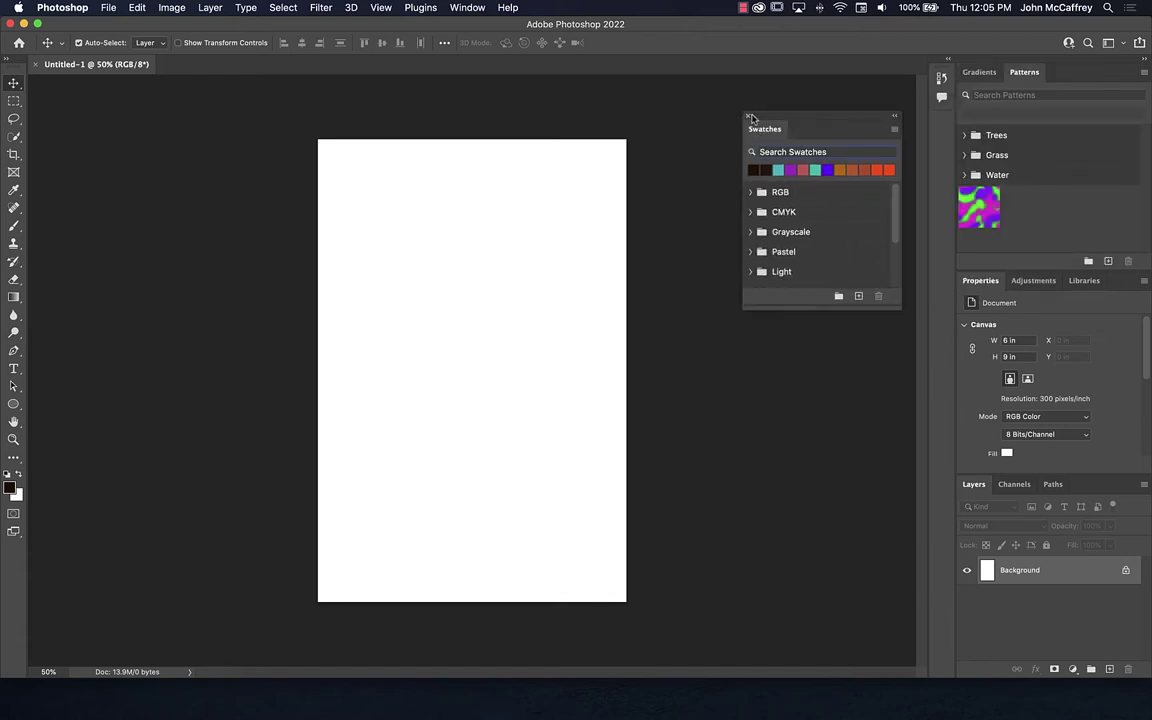
{"action": "left_click", "coordinate": [750, 116]}
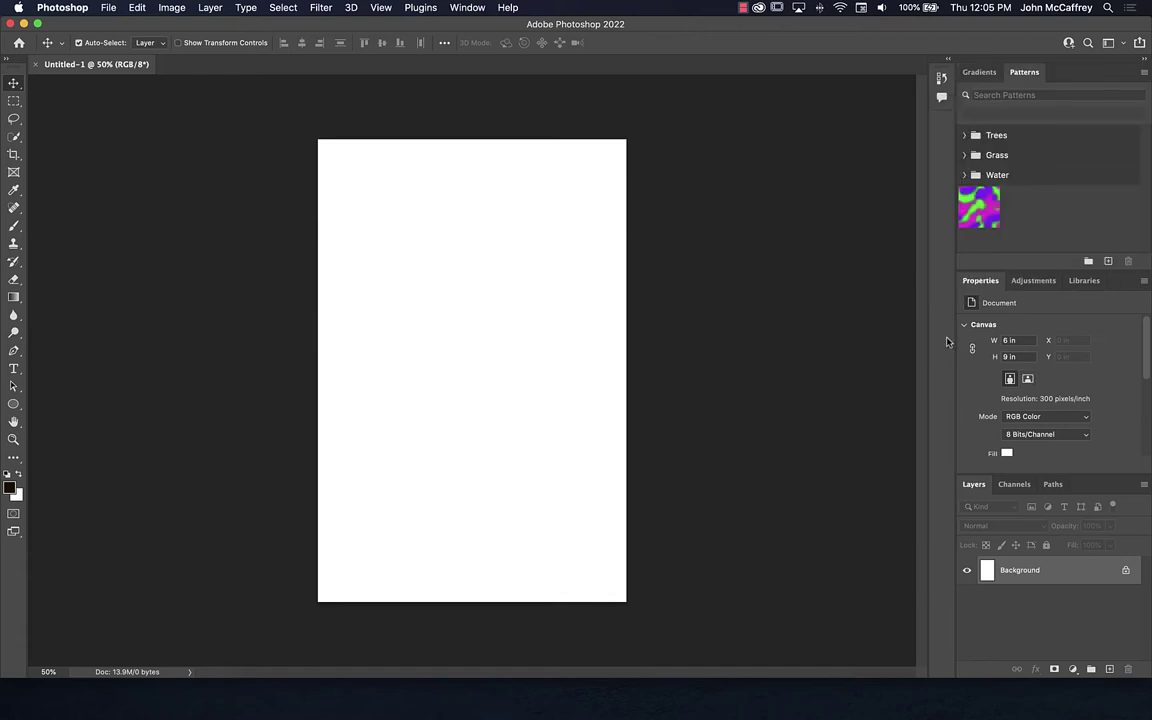
{"action": "left_click_drag", "start_coordinate": [973, 484], "coordinate": [721, 297]}
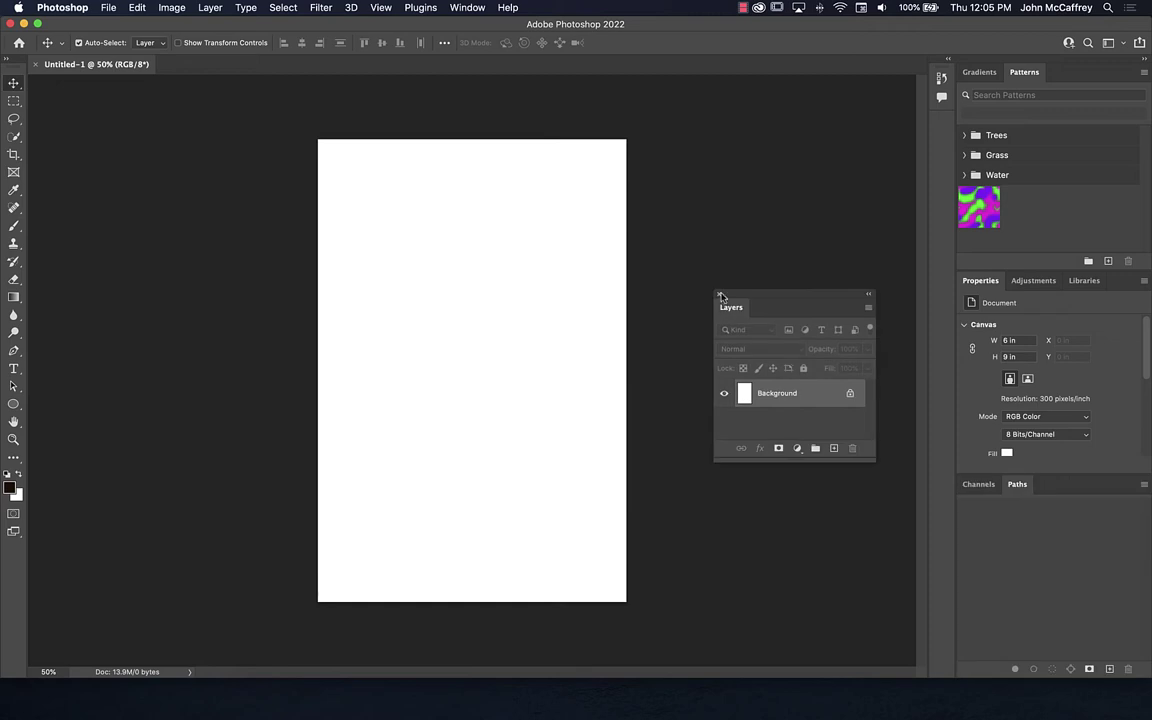
{"action": "left_click", "coordinate": [720, 295]}
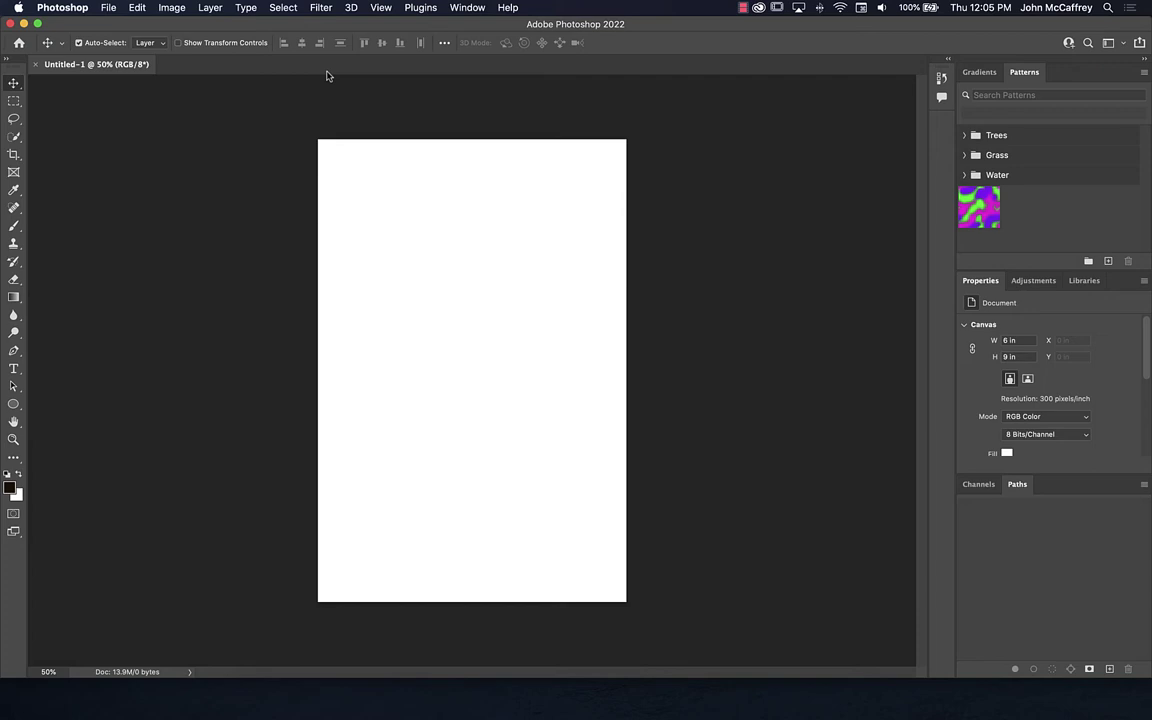
Reset the Essentials workspace to its default panel layout and review the available workspace options.
{"action": "left_click", "coordinate": [467, 8]}
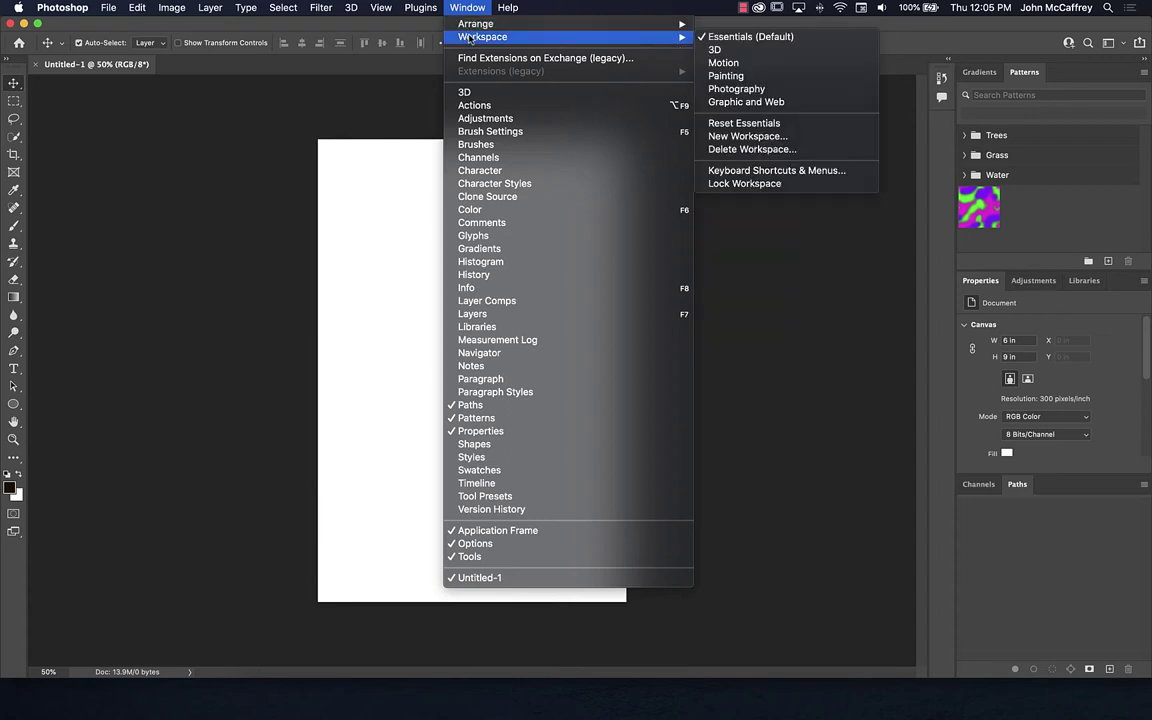
{"action": "left_click", "coordinate": [752, 124]}
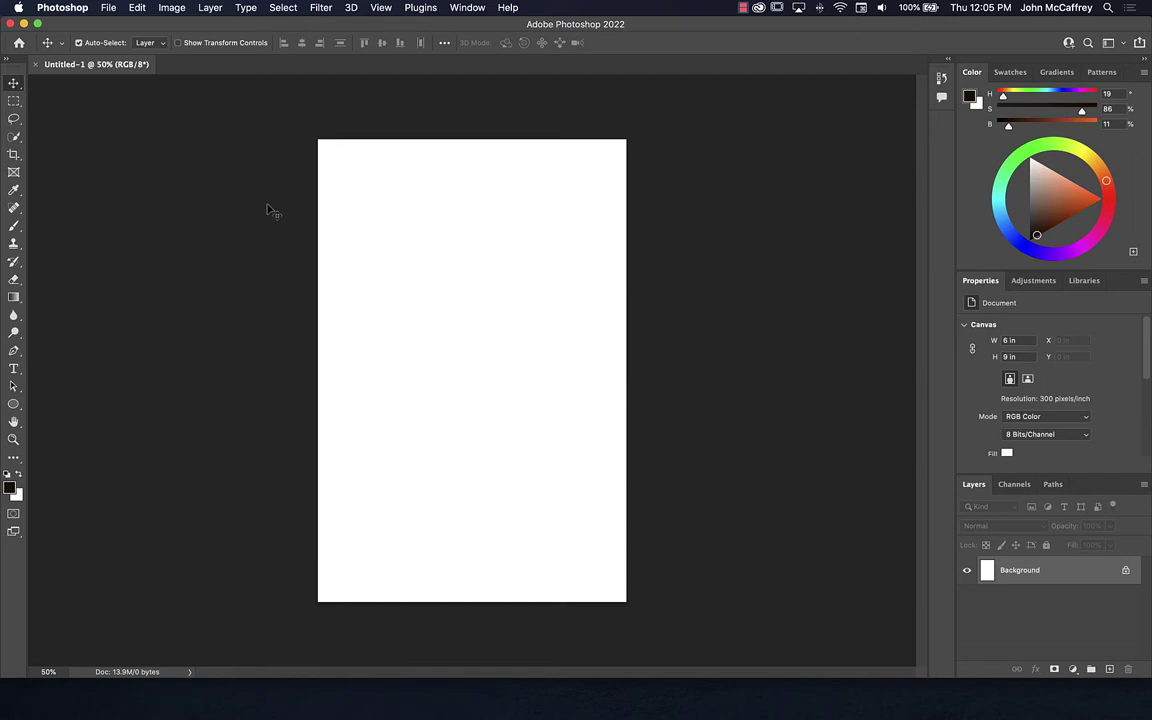
{"action": "left_click", "coordinate": [468, 7]}
{"action": "mouse_move", "coordinate": [476, 40]}
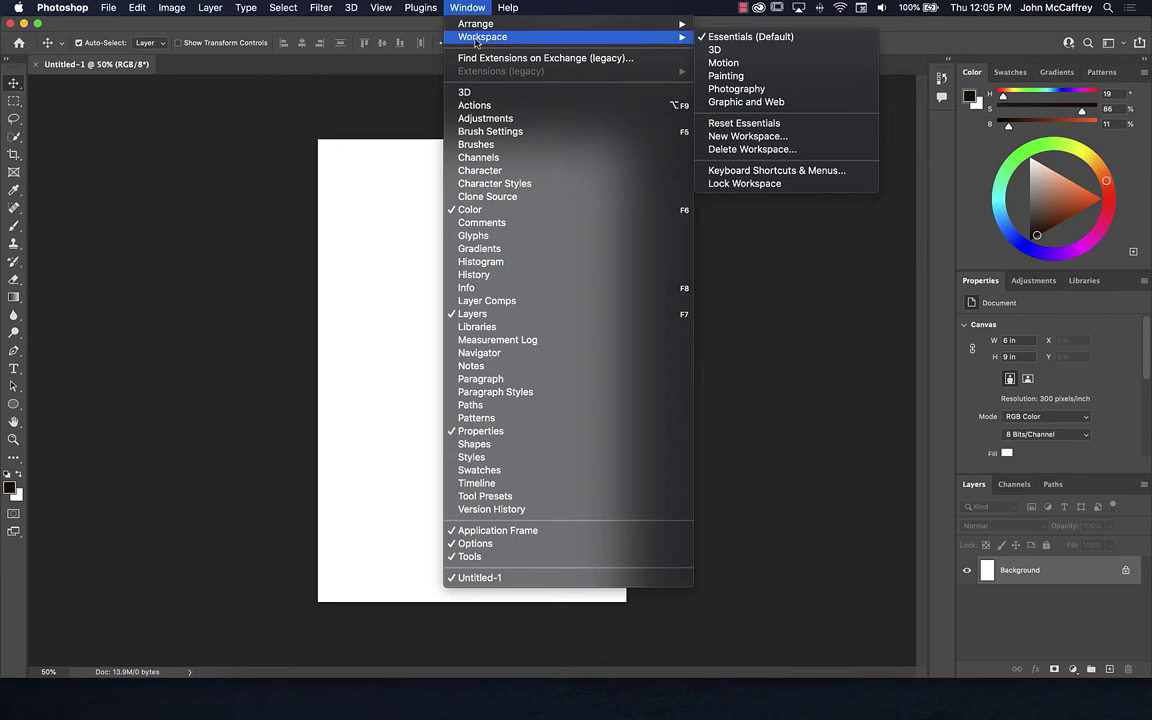
{"action": "left_click", "coordinate": [895, 393]}
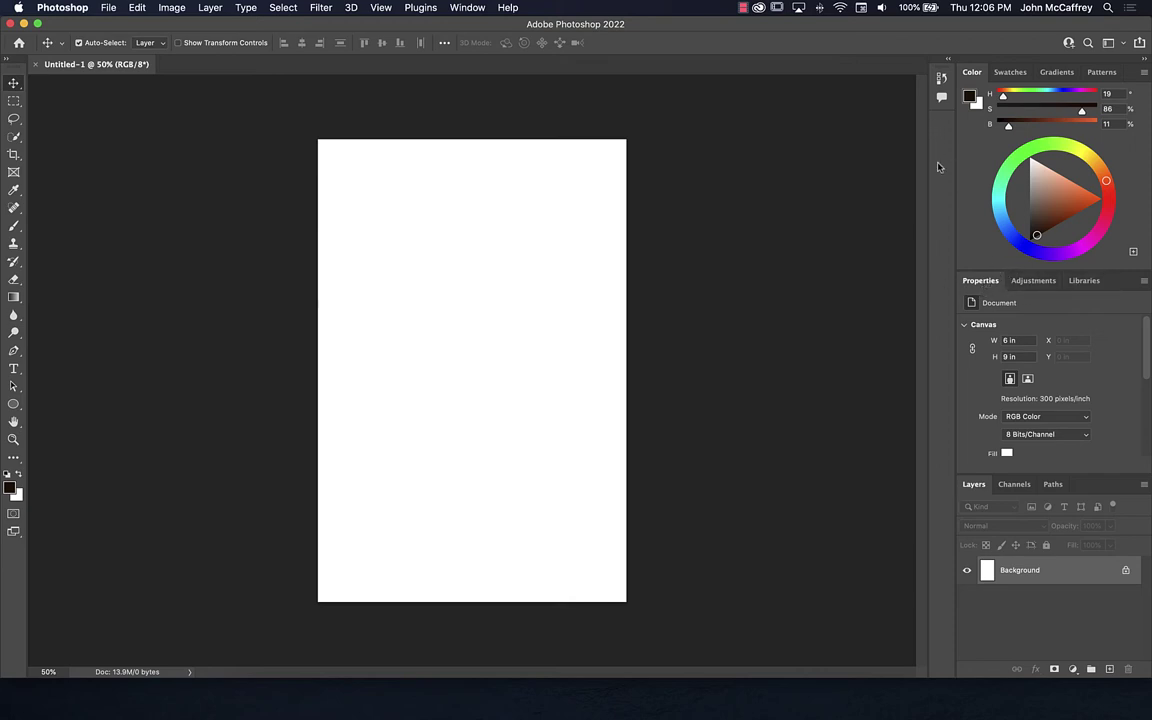
Add the Character panel to the workspace and leave it collapsed to an icon.
{"action": "left_click", "coordinate": [467, 7]}
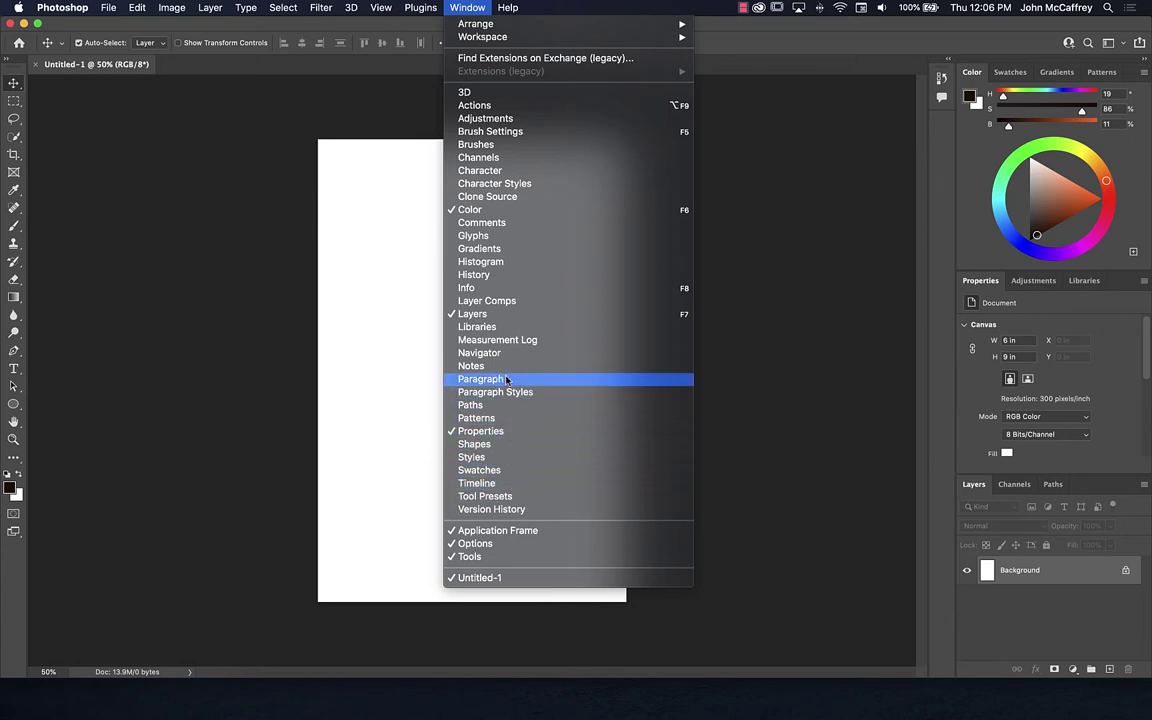
{"action": "left_click", "coordinate": [482, 172]}
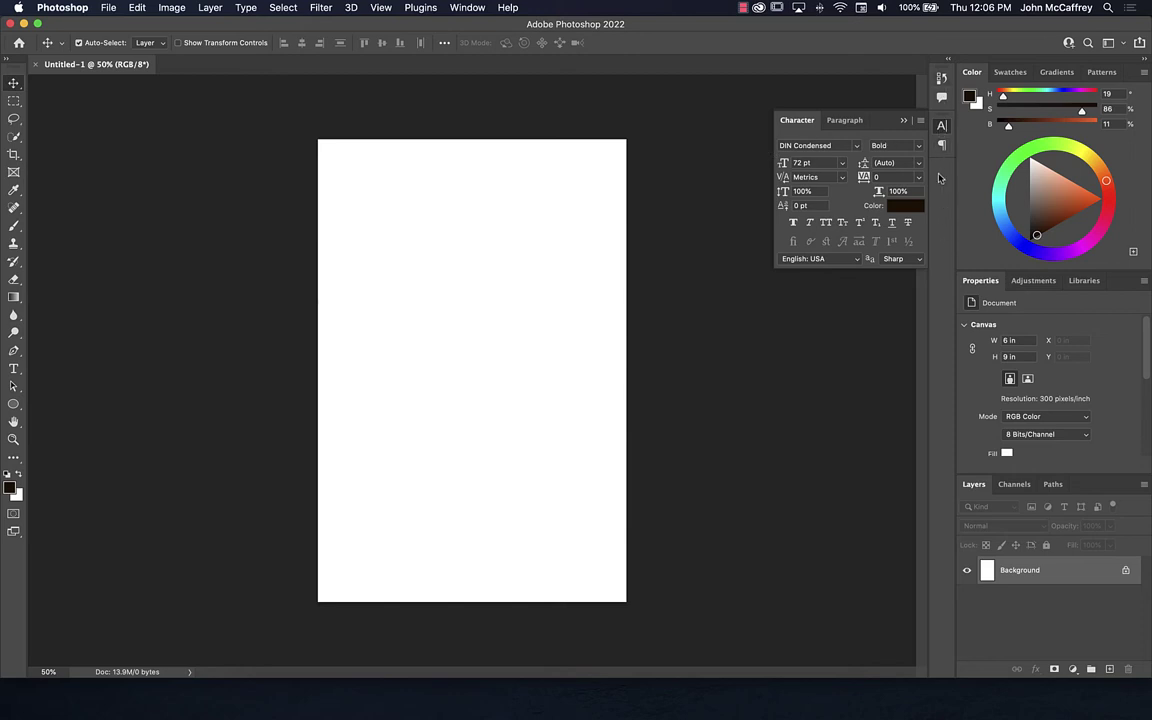
{"action": "left_click", "coordinate": [941, 125]}
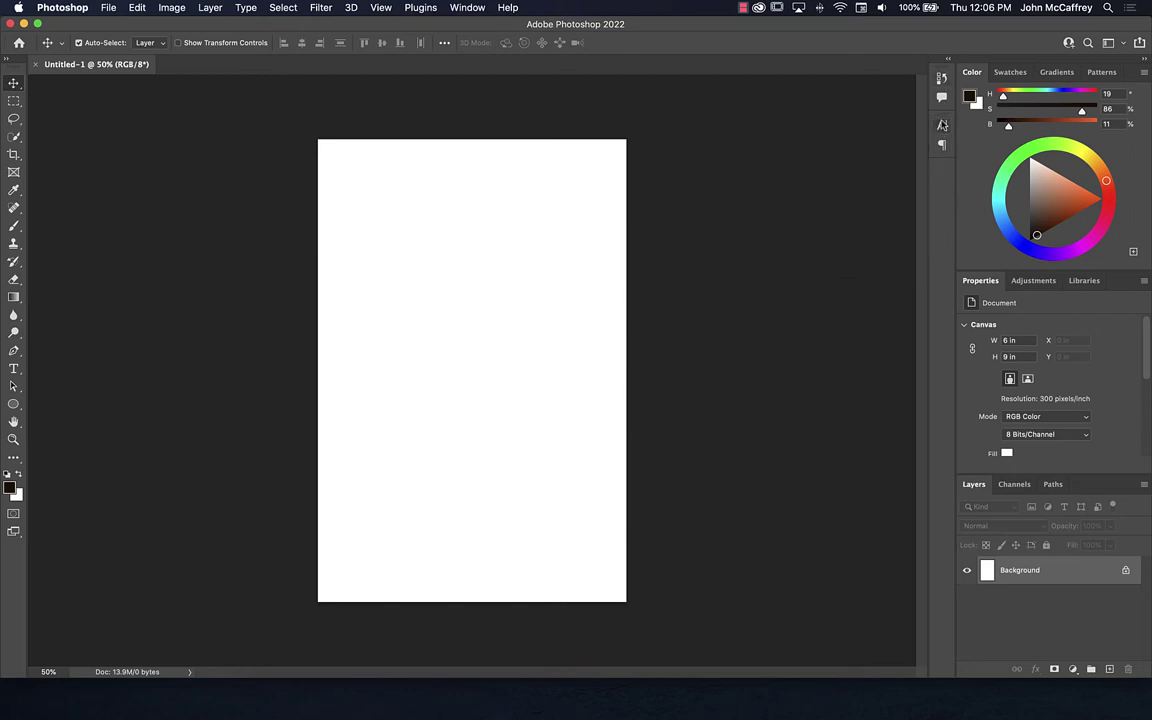
{"action": "left_click", "coordinate": [942, 126]}
{"action": "left_click", "coordinate": [941, 125]}
Activate each tool from Rectangular Marquee through Brush in turn and compare their tool options.
{"action": "left_click", "coordinate": [14, 100]}
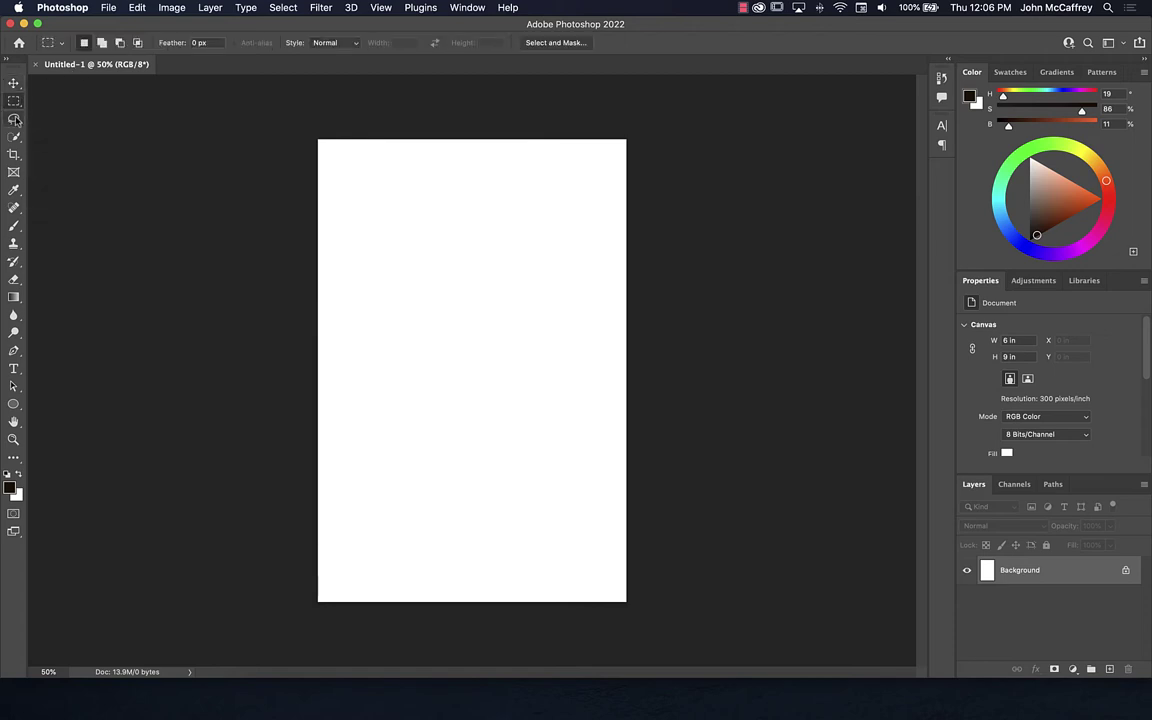
{"action": "left_click", "coordinate": [14, 119]}
{"action": "left_click", "coordinate": [14, 136]}
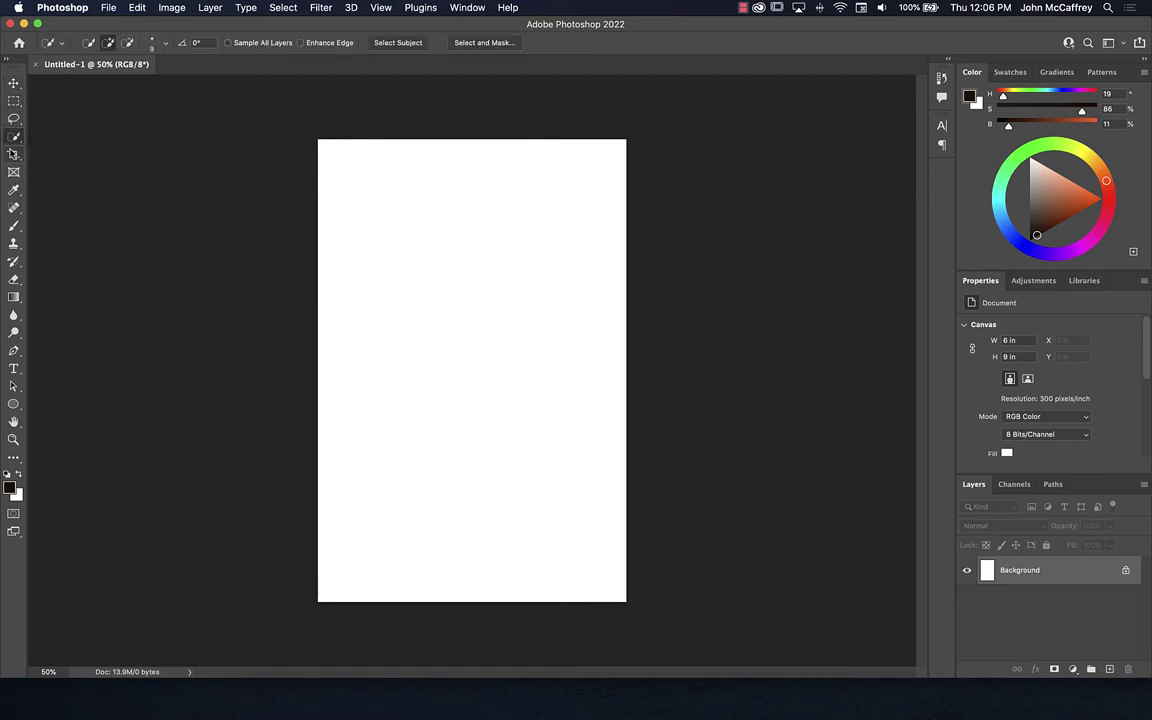
{"action": "left_click", "coordinate": [14, 153]}
{"action": "left_click", "coordinate": [14, 171]}
{"action": "left_click", "coordinate": [14, 192]}
{"action": "left_click", "coordinate": [14, 207]}
{"action": "left_click", "coordinate": [13, 225]}
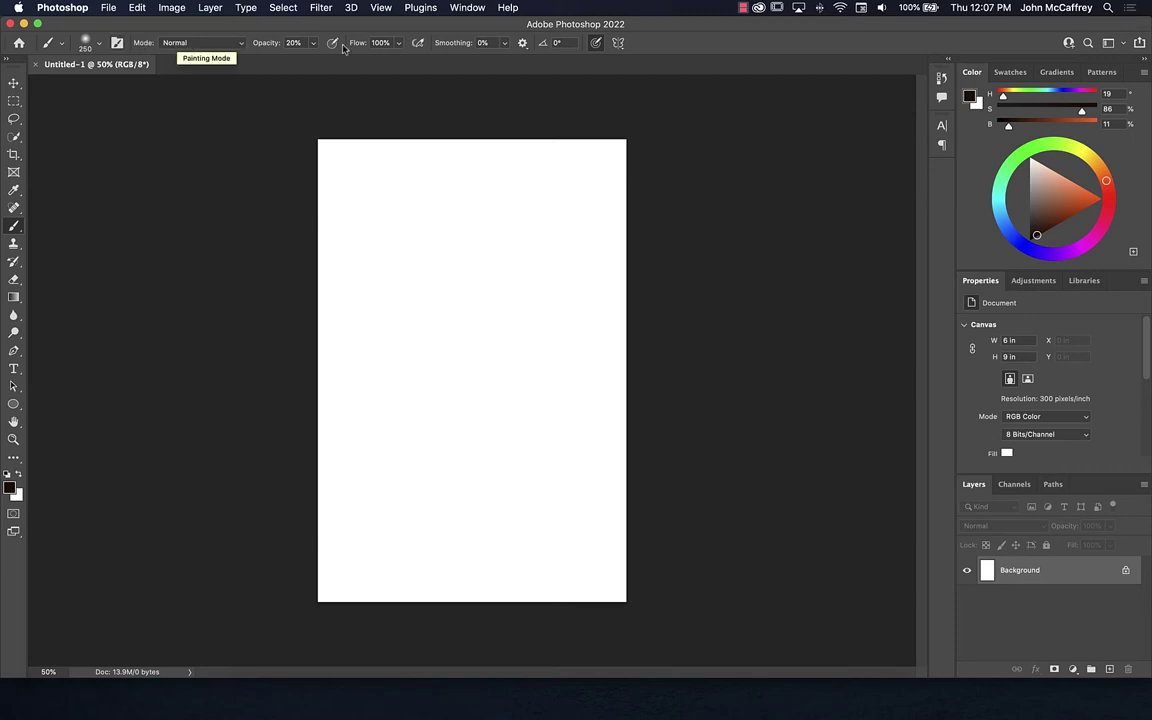
Examine the Move, Marquee, Lasso and Quick Selection tools, including the alternate tools grouped with them.
{"action": "left_click", "coordinate": [14, 84]}
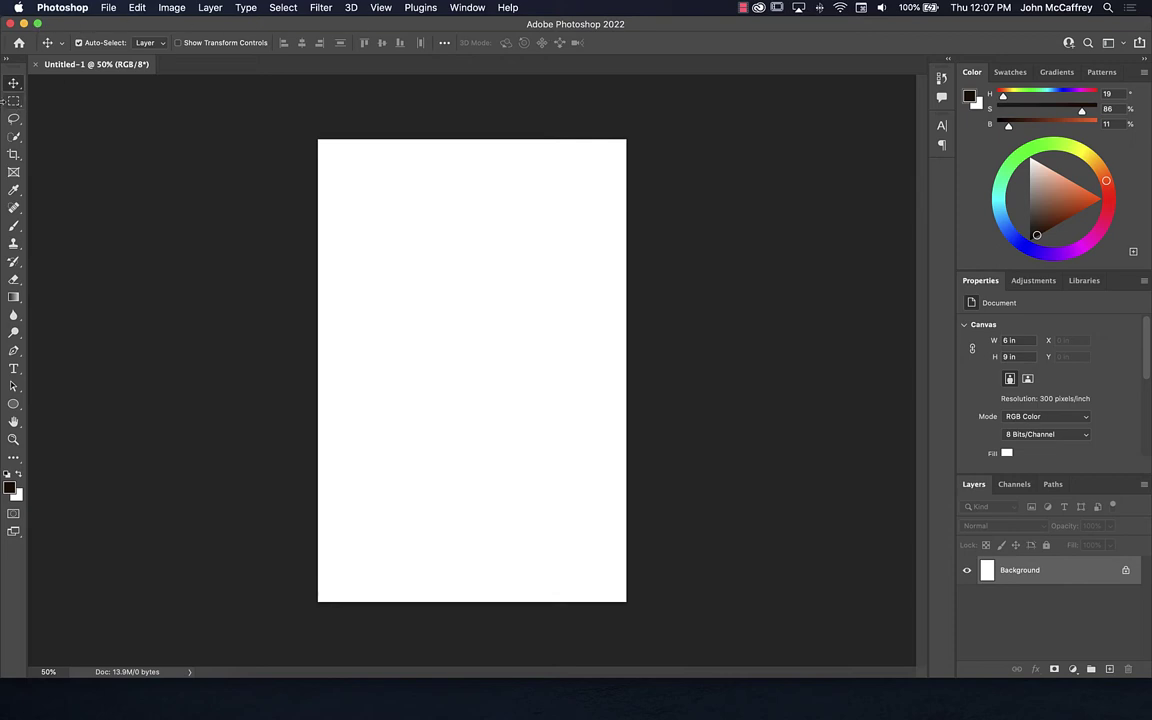
{"action": "left_click", "coordinate": [14, 101]}
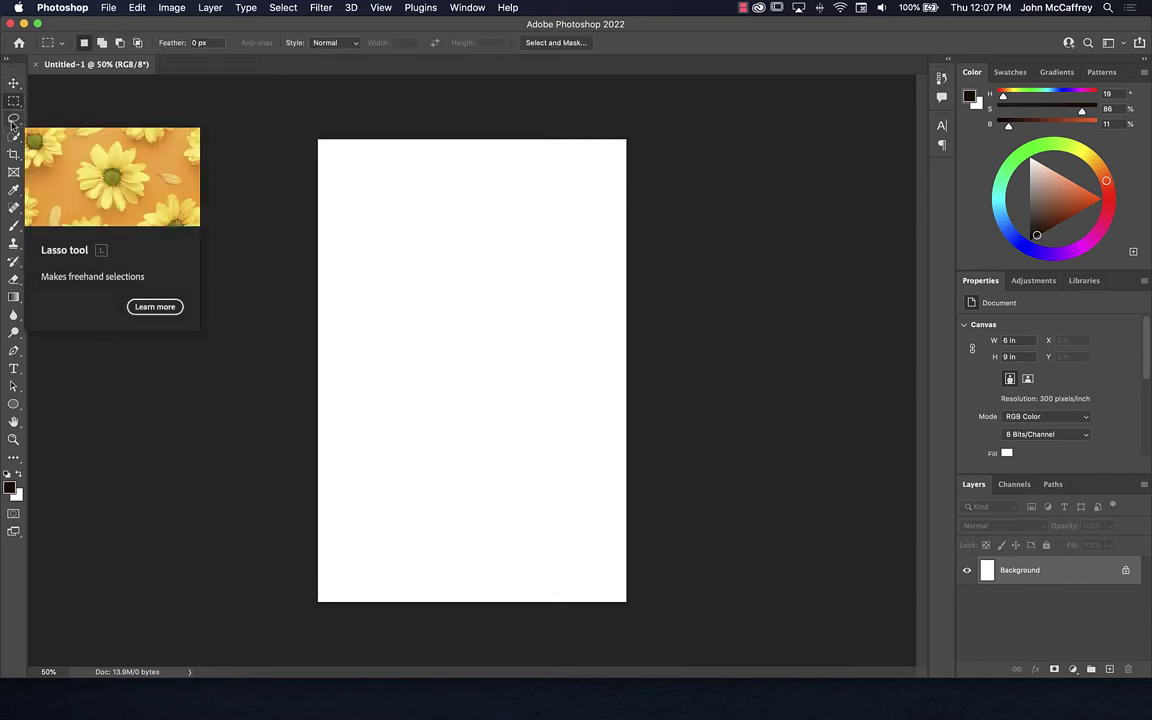
{"action": "left_click", "coordinate": [14, 119]}
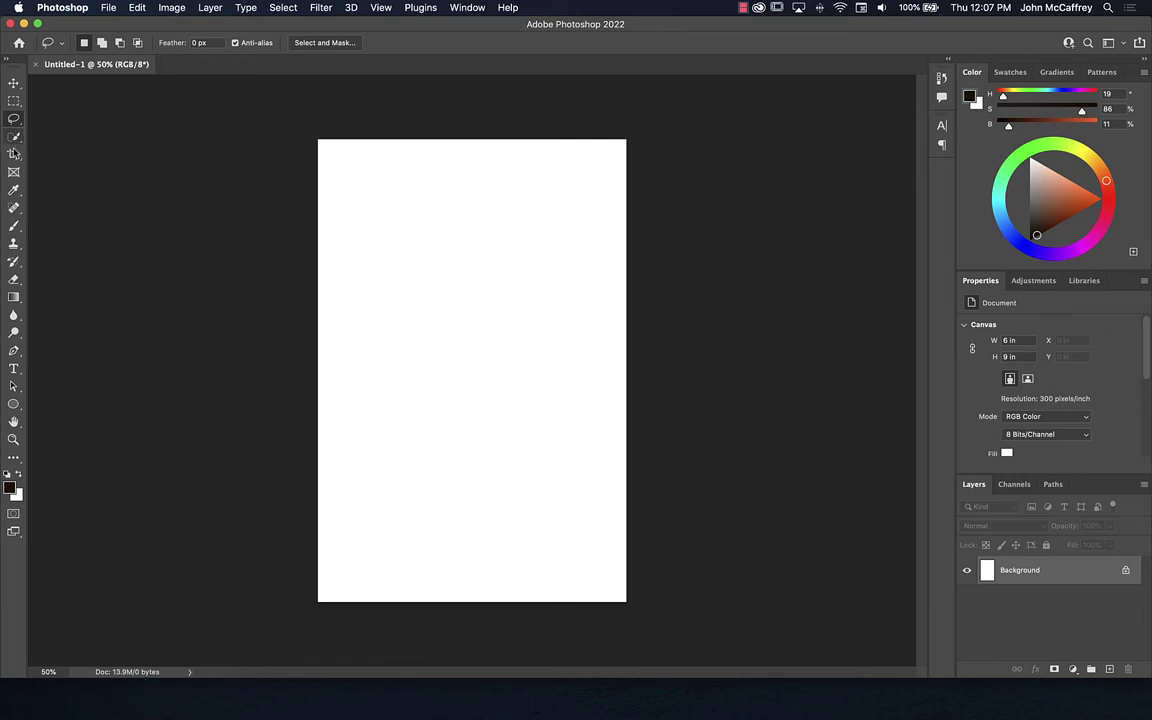
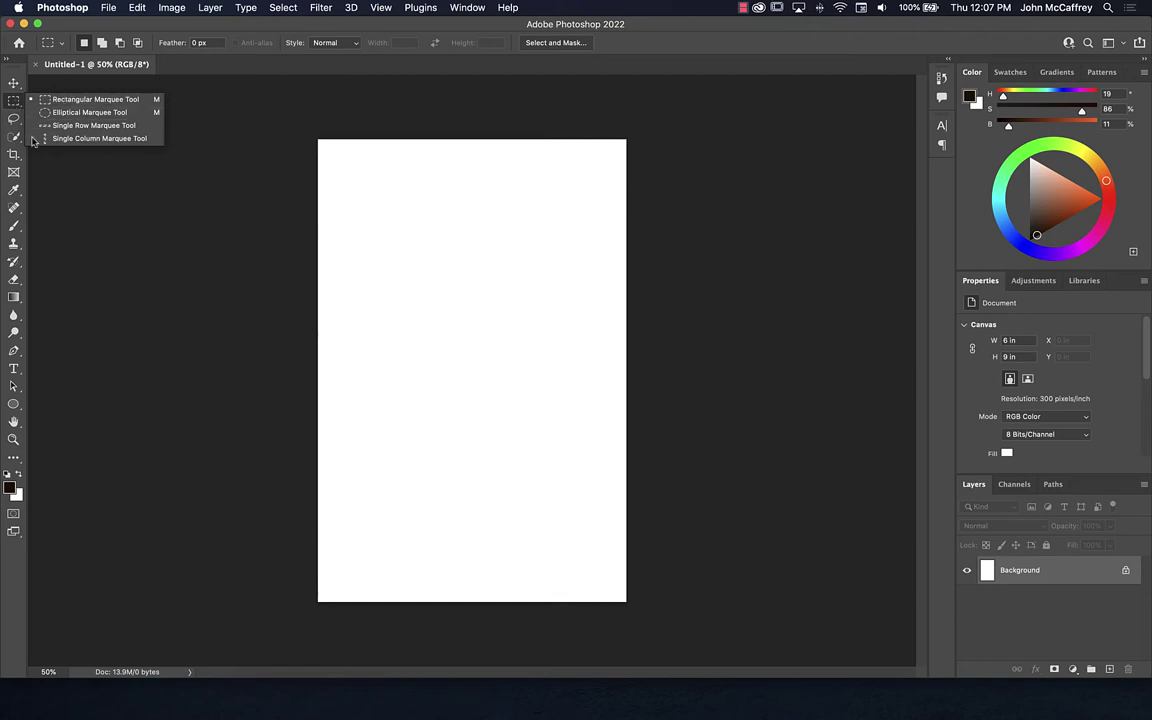
{"action": "left_click", "coordinate": [14, 84]}
{"action": "left_click", "coordinate": [14, 84]}
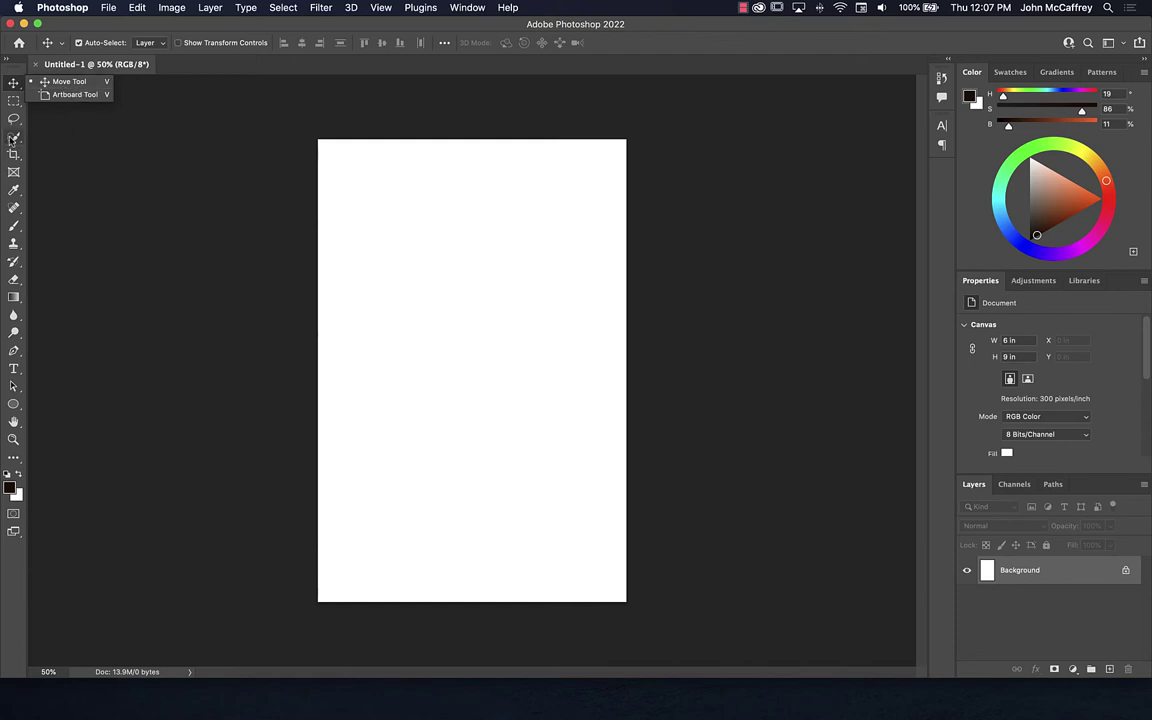
{"action": "left_click", "coordinate": [12, 139]}
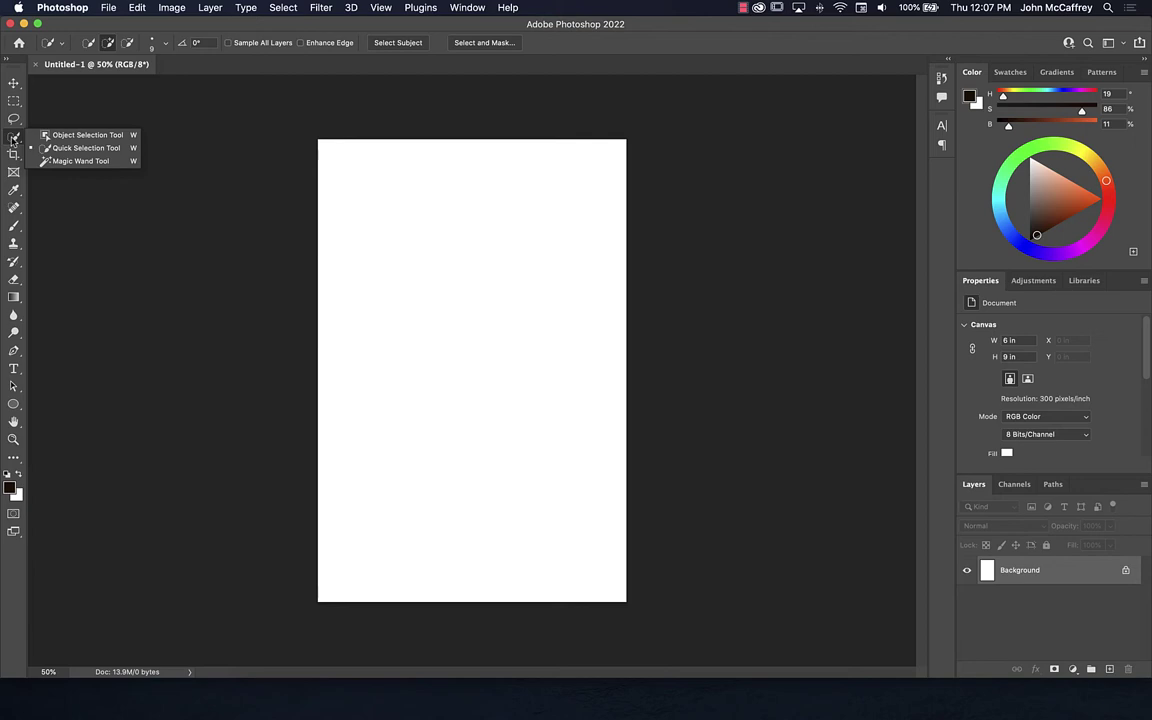
{"action": "left_click", "coordinate": [13, 140]}
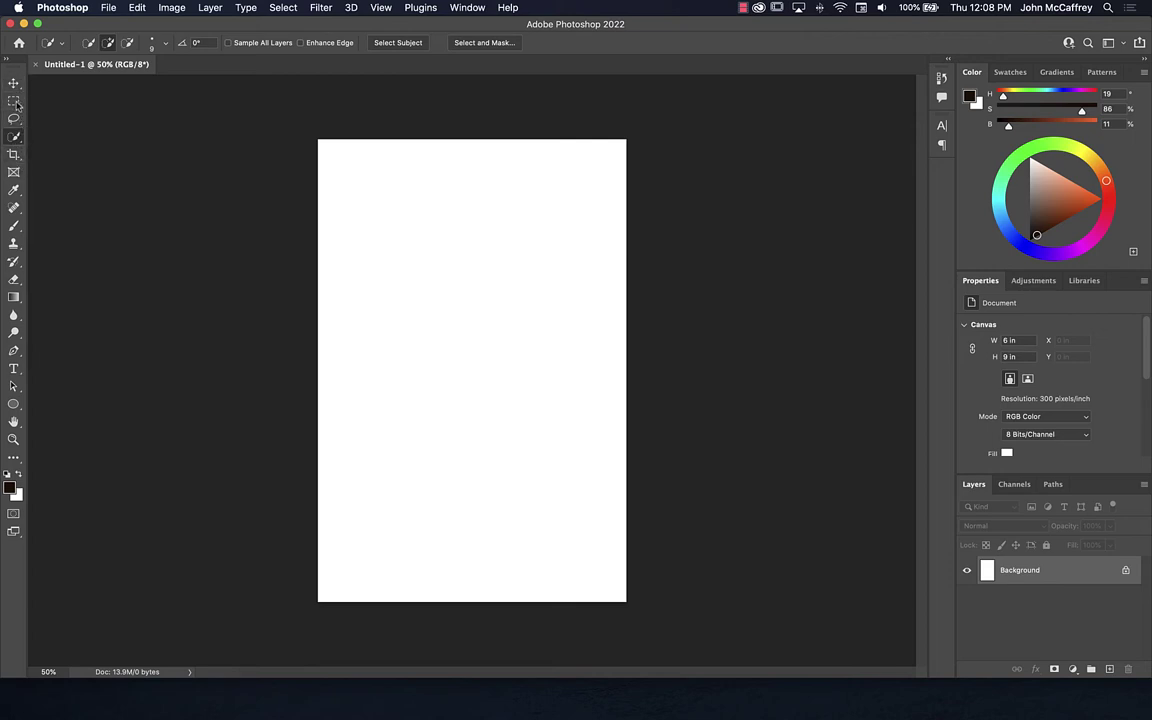
Examine the Eyedropper, Spot Healing Brush, Brush, Clone Stamp, Eraser and Gradient tools and the alternate tools grouped with them.
{"action": "left_click", "coordinate": [12, 192]}
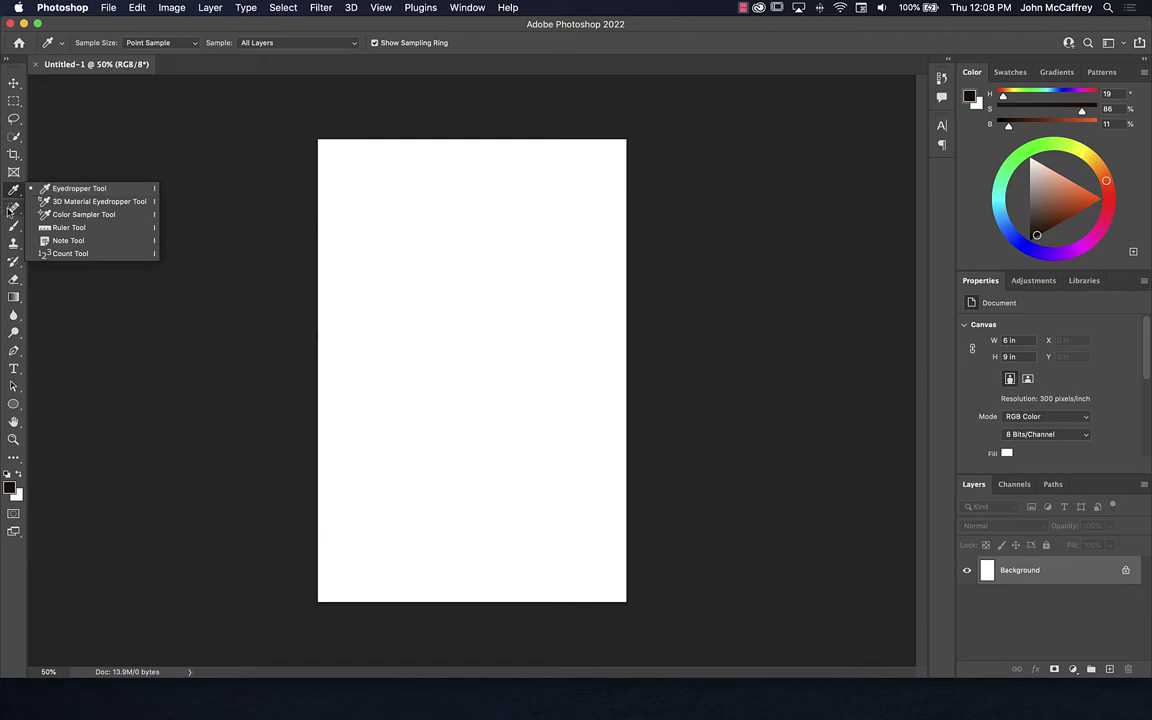
{"action": "left_click", "coordinate": [11, 208]}
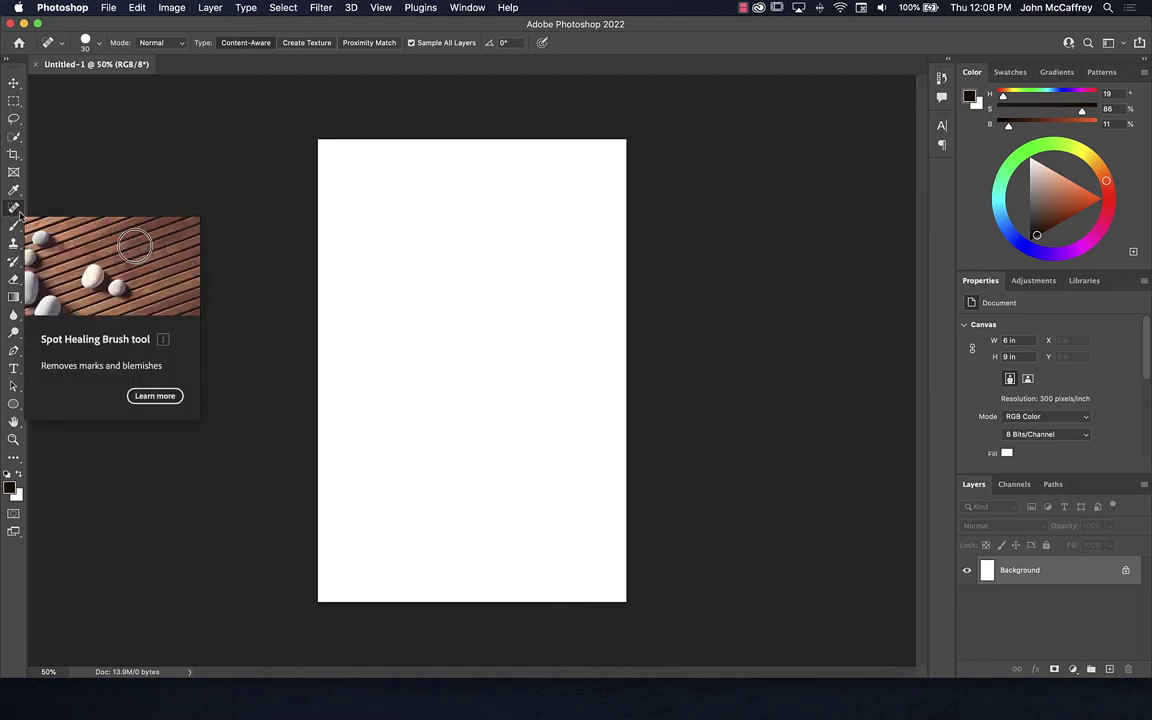
{"action": "right_click", "coordinate": [16, 212]}
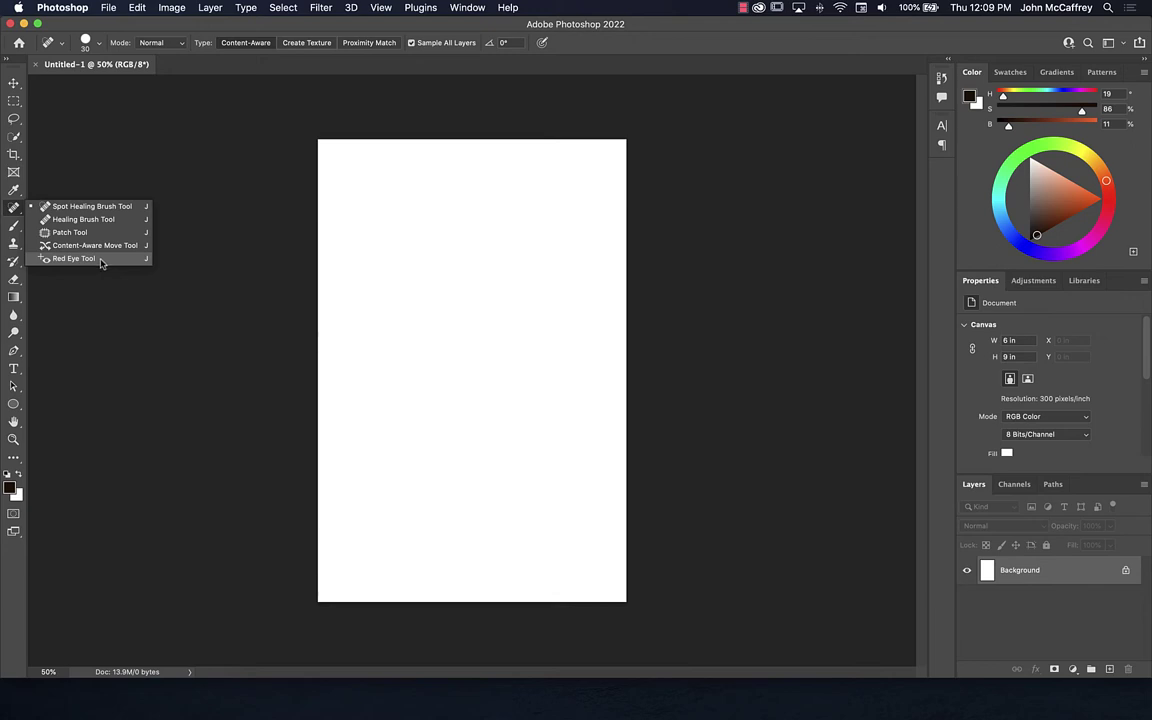
{"action": "left_click", "coordinate": [15, 228]}
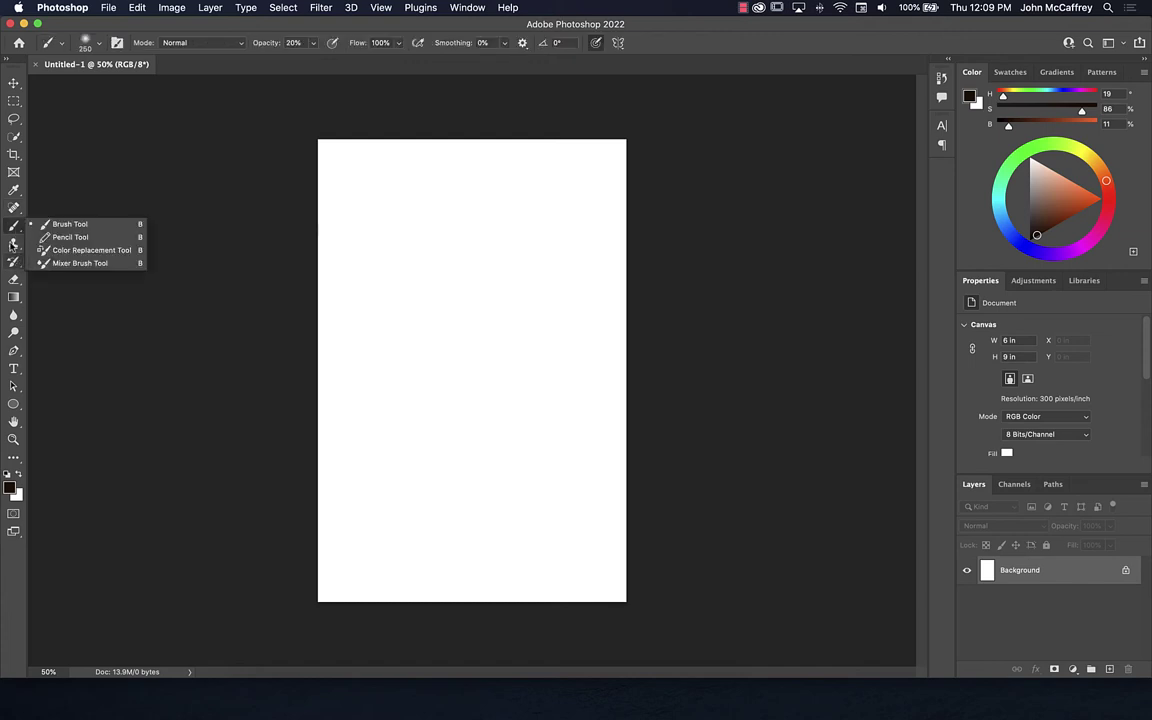
{"action": "left_click", "coordinate": [13, 243]}
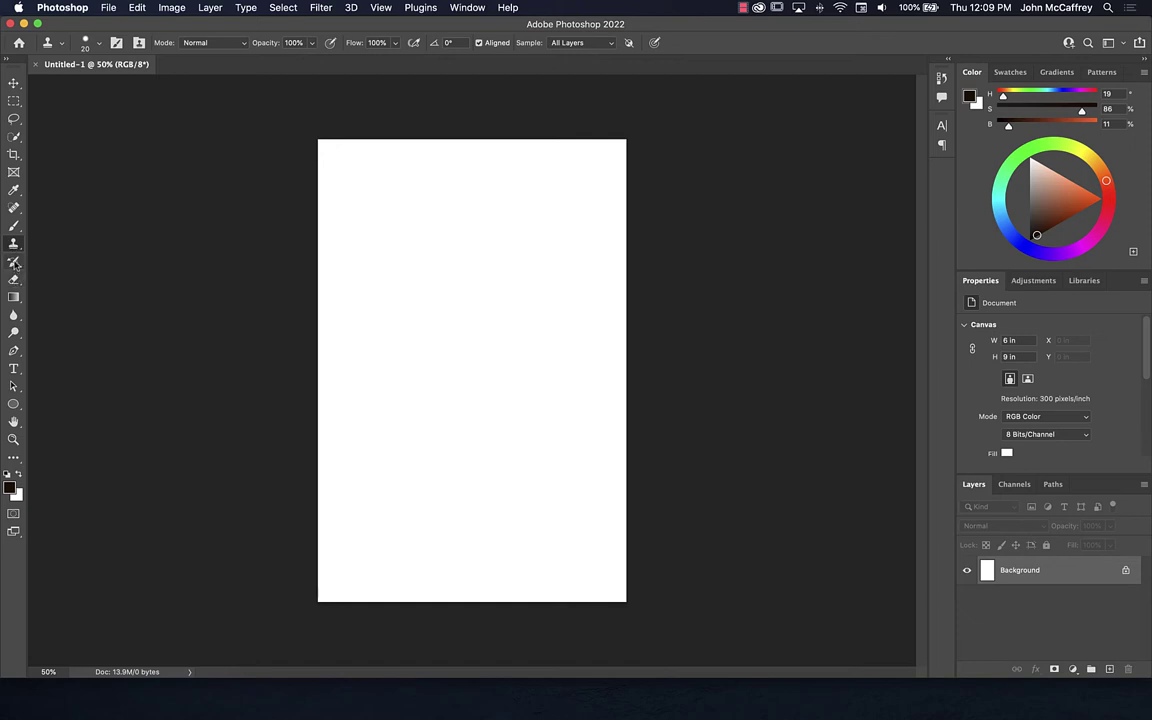
{"action": "left_click", "coordinate": [15, 281]}
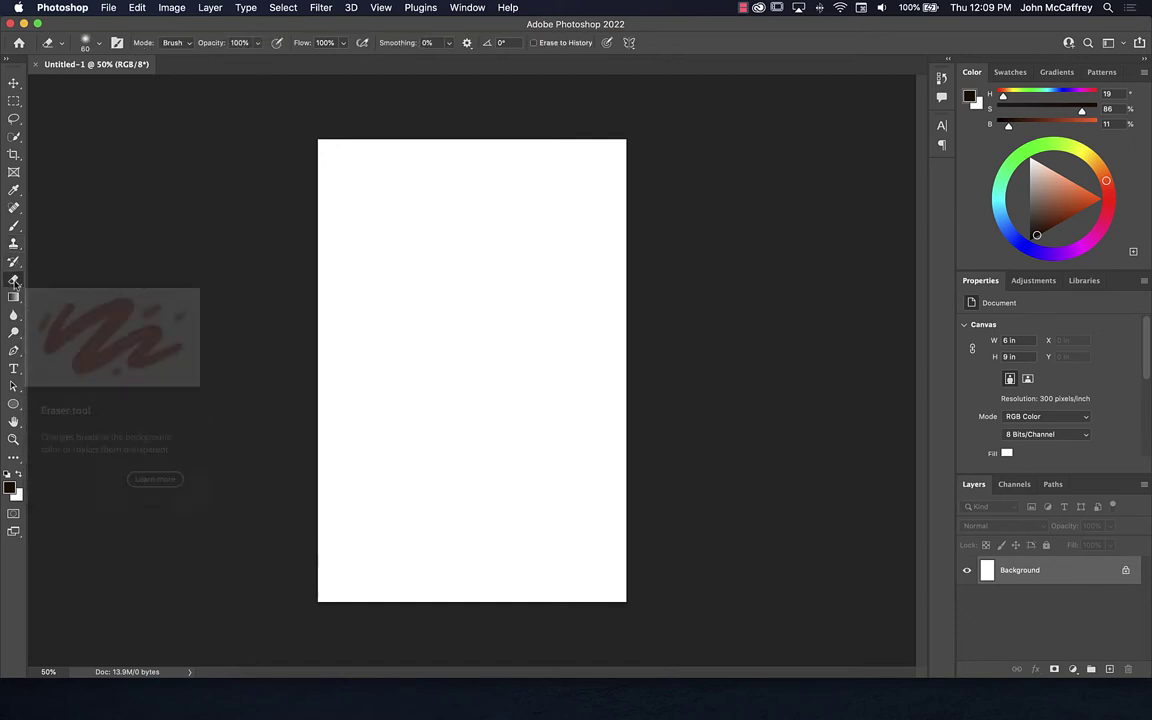
{"action": "left_click", "coordinate": [15, 297]}
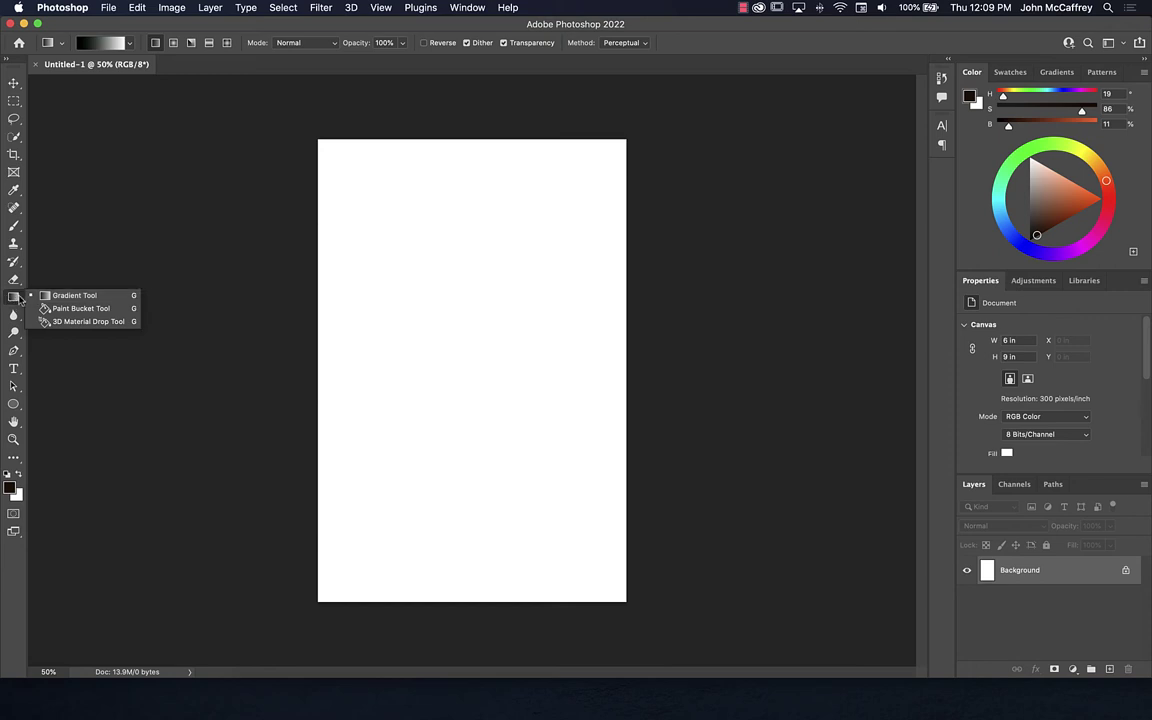
{"action": "left_click", "coordinate": [17, 299]}
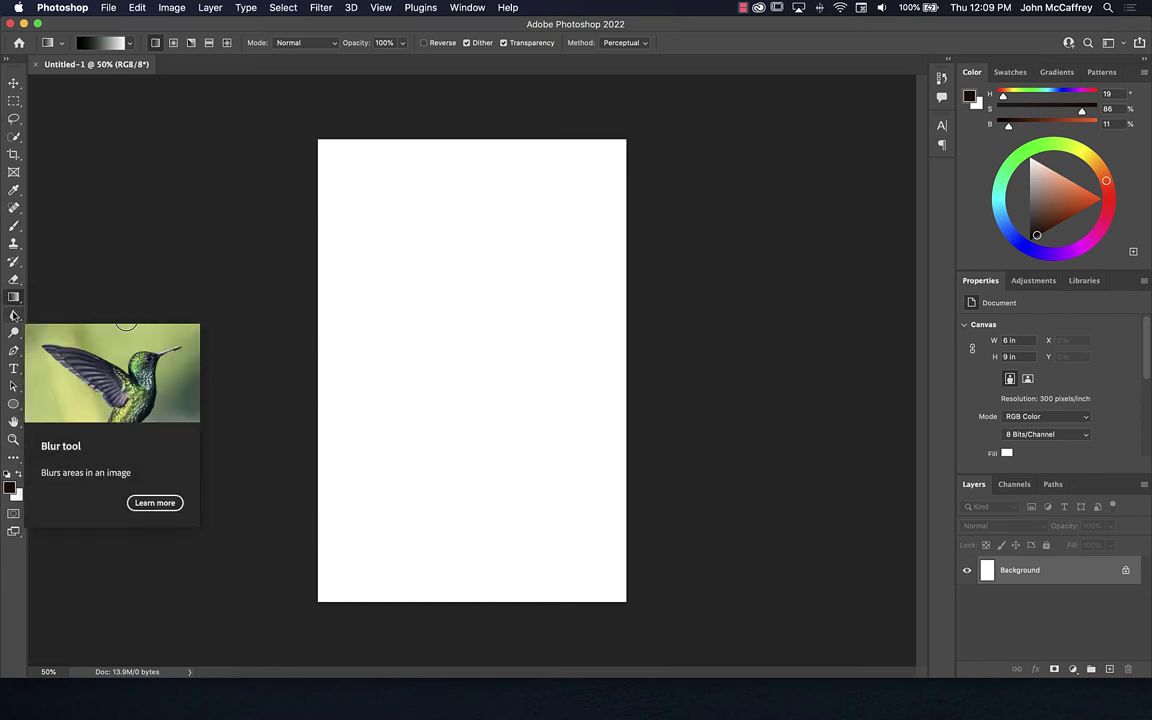
Examine the Blur, Dodge and Pen tools, including the alternate tools grouped with each of them.
{"action": "left_click", "coordinate": [14, 316]}
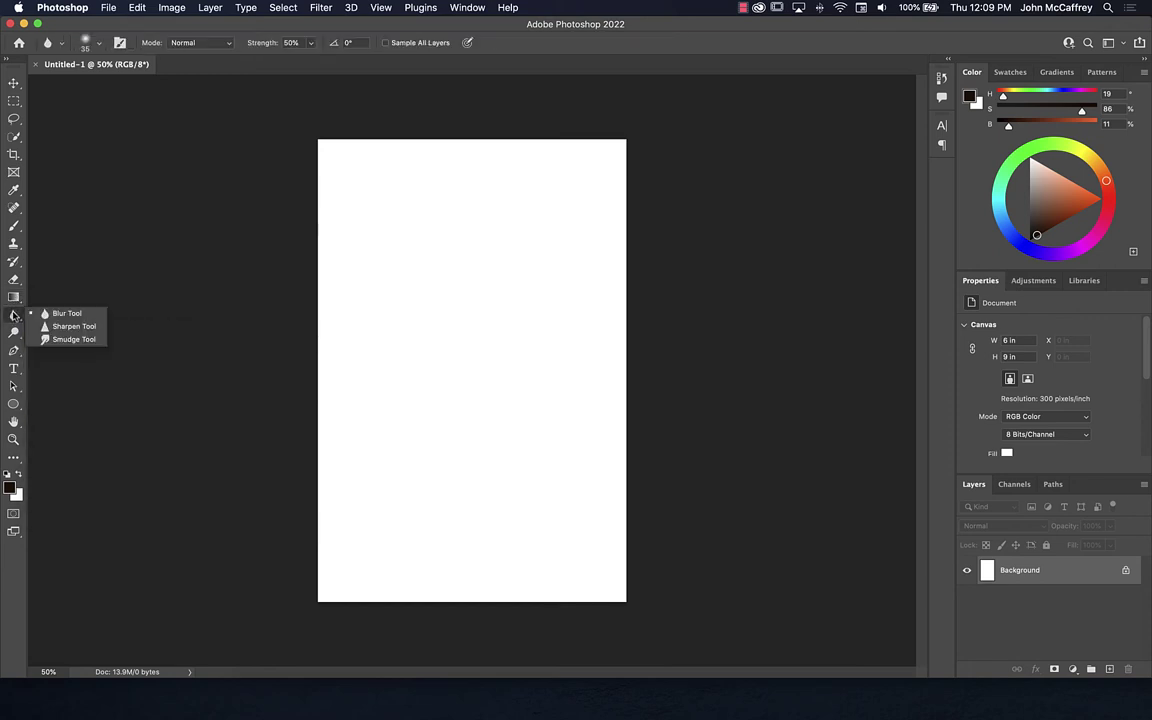
{"action": "left_click", "coordinate": [14, 334]}
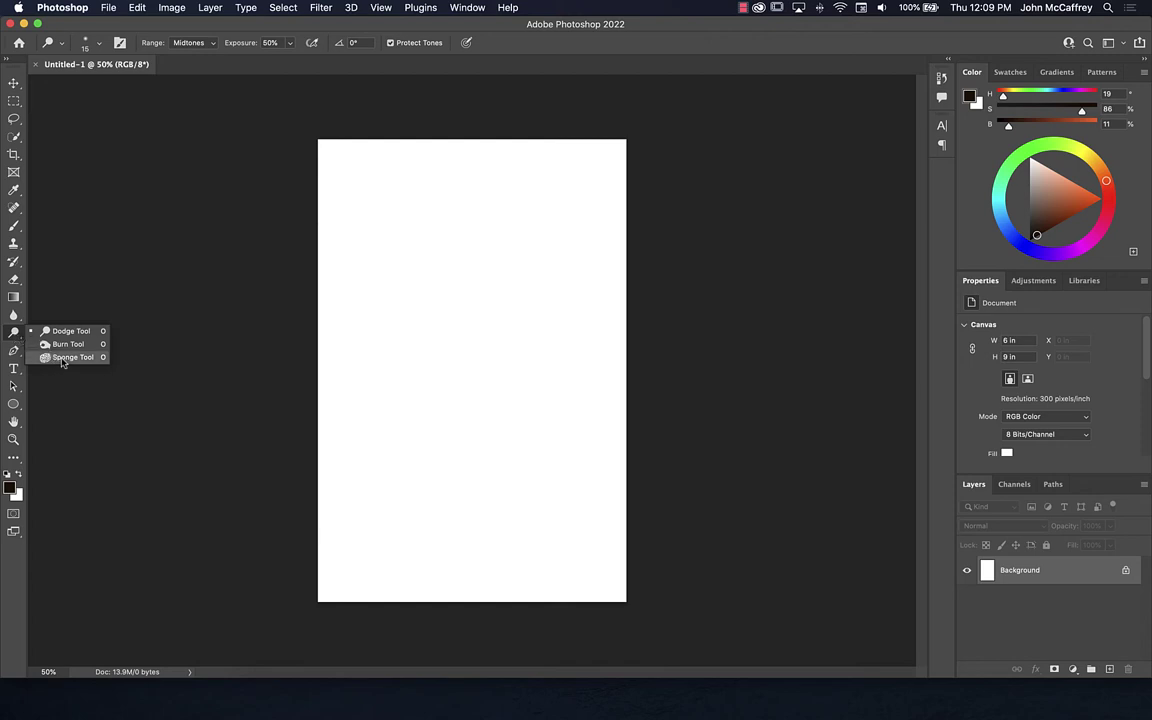
{"action": "left_click", "coordinate": [14, 331]}
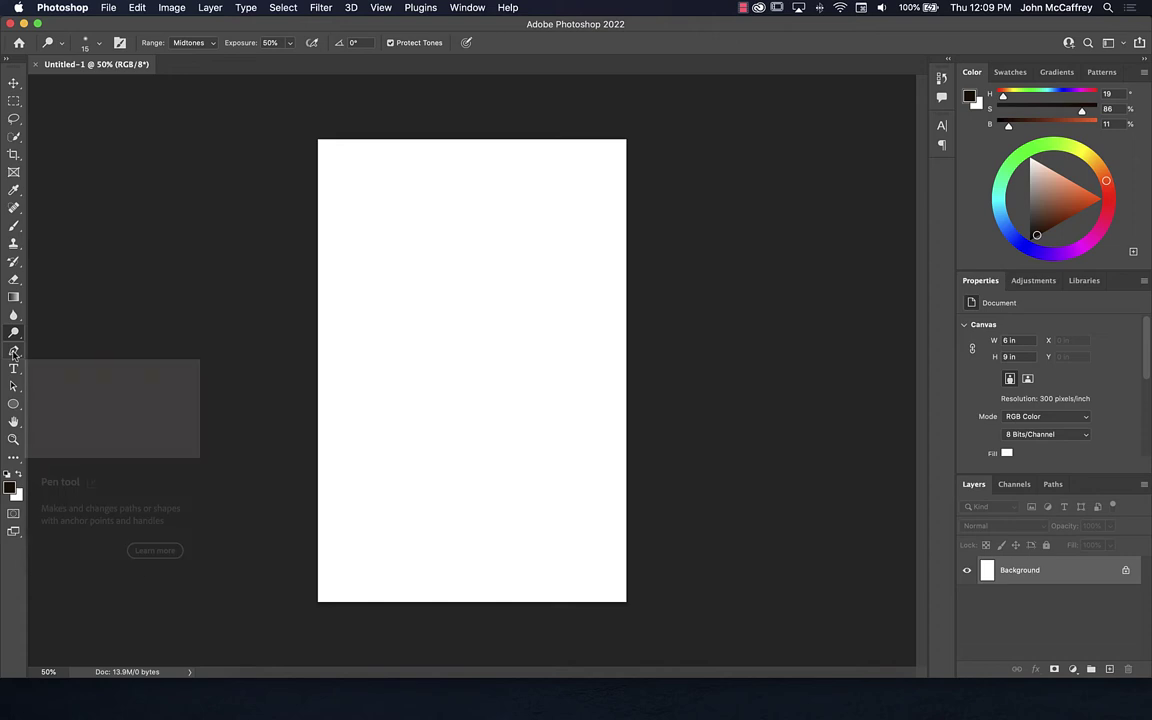
{"action": "left_click", "coordinate": [14, 352]}
{"action": "left_click", "coordinate": [14, 352]}
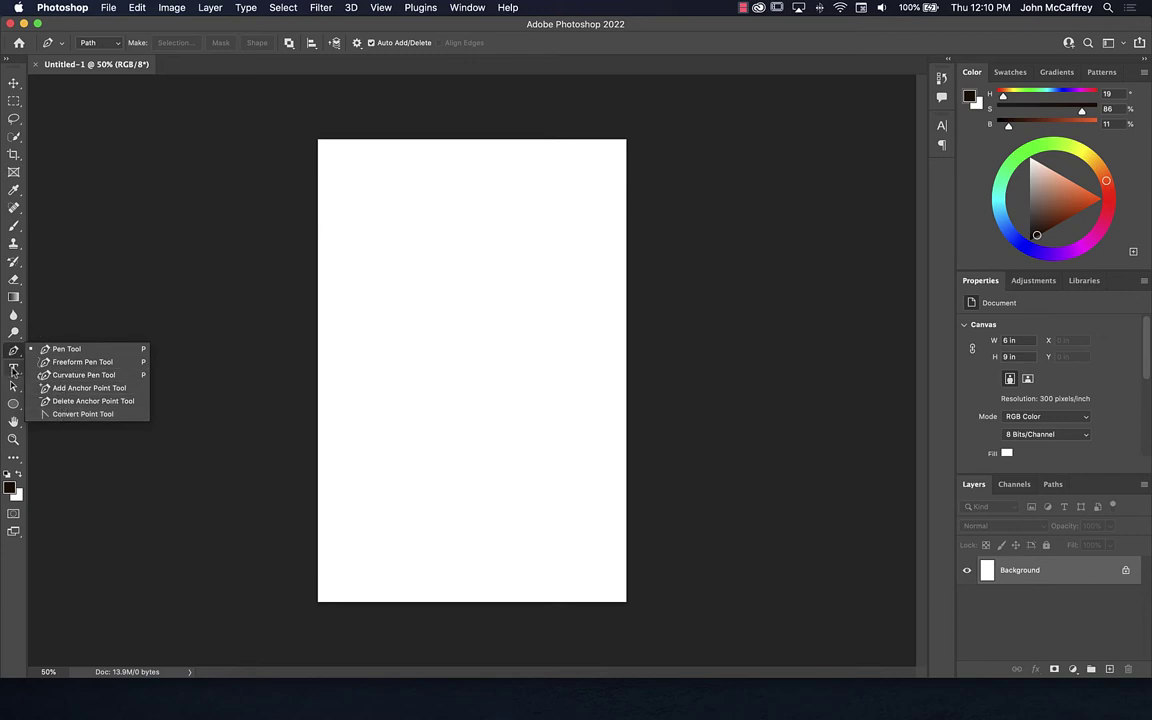
Examine the Path Selection, Ellipse and Hand tools, including the alternates grouped with the Path Selection and Hand tools.
{"action": "left_click", "coordinate": [13, 388]}
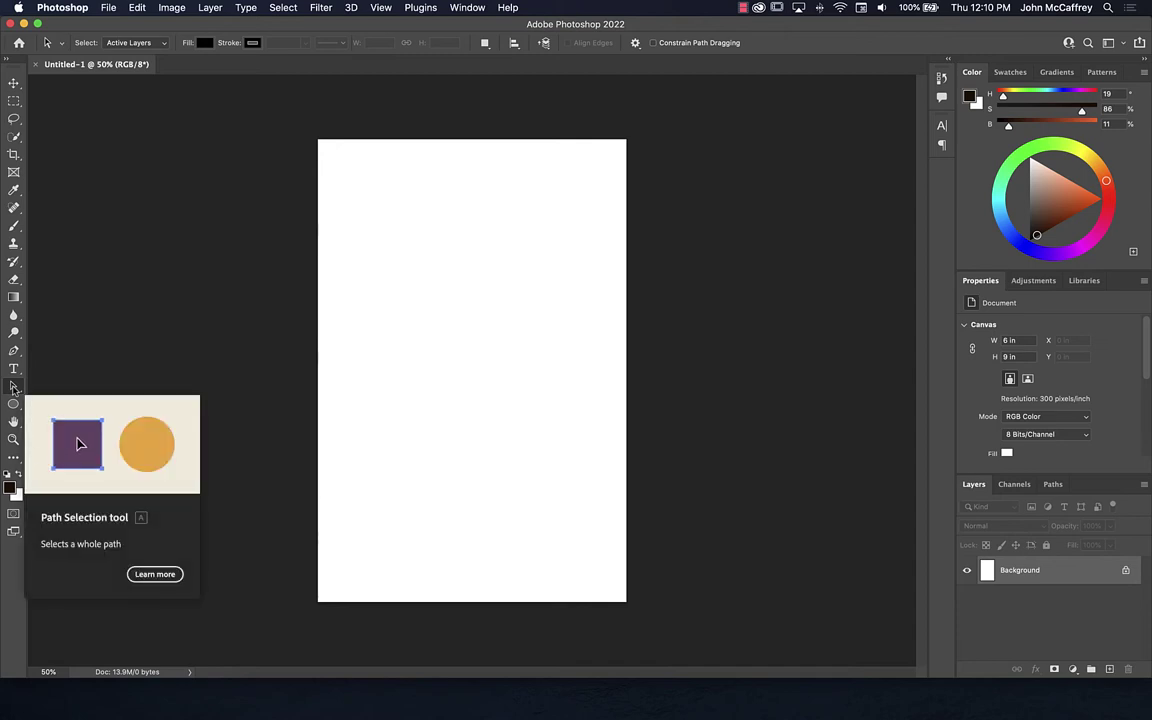
{"action": "right_click", "coordinate": [13, 388]}
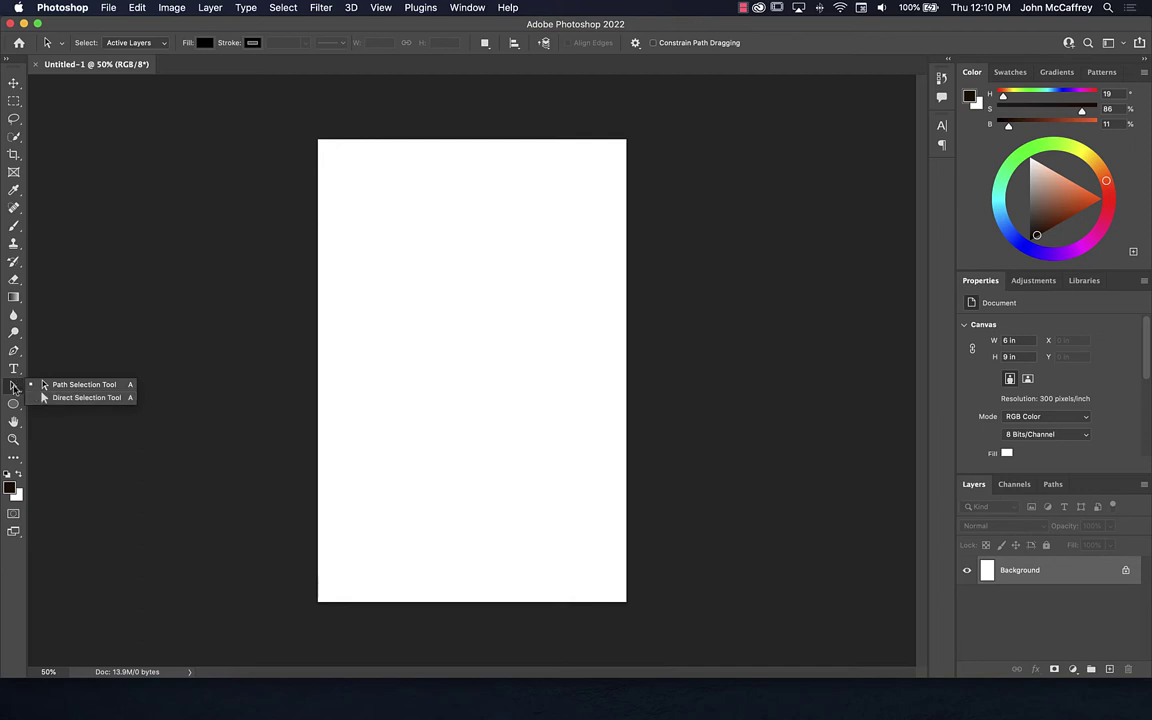
{"action": "left_click", "coordinate": [41, 398]}
{"action": "left_click", "coordinate": [13, 405]}
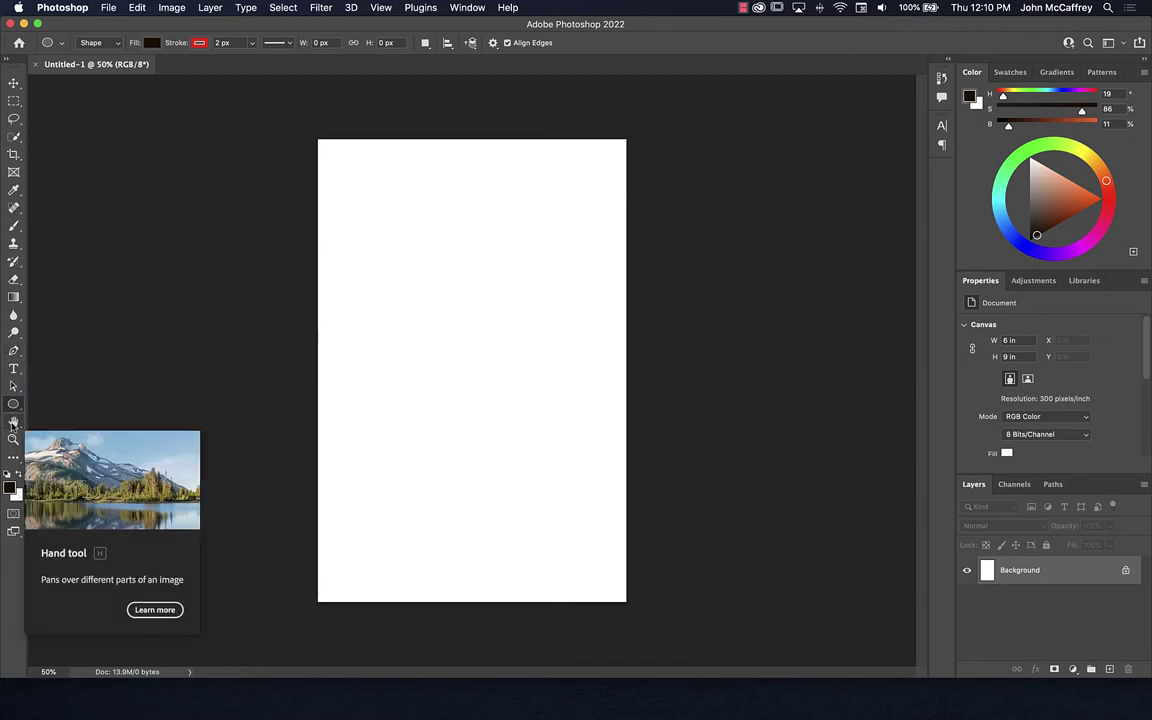
{"action": "left_click", "coordinate": [13, 422]}
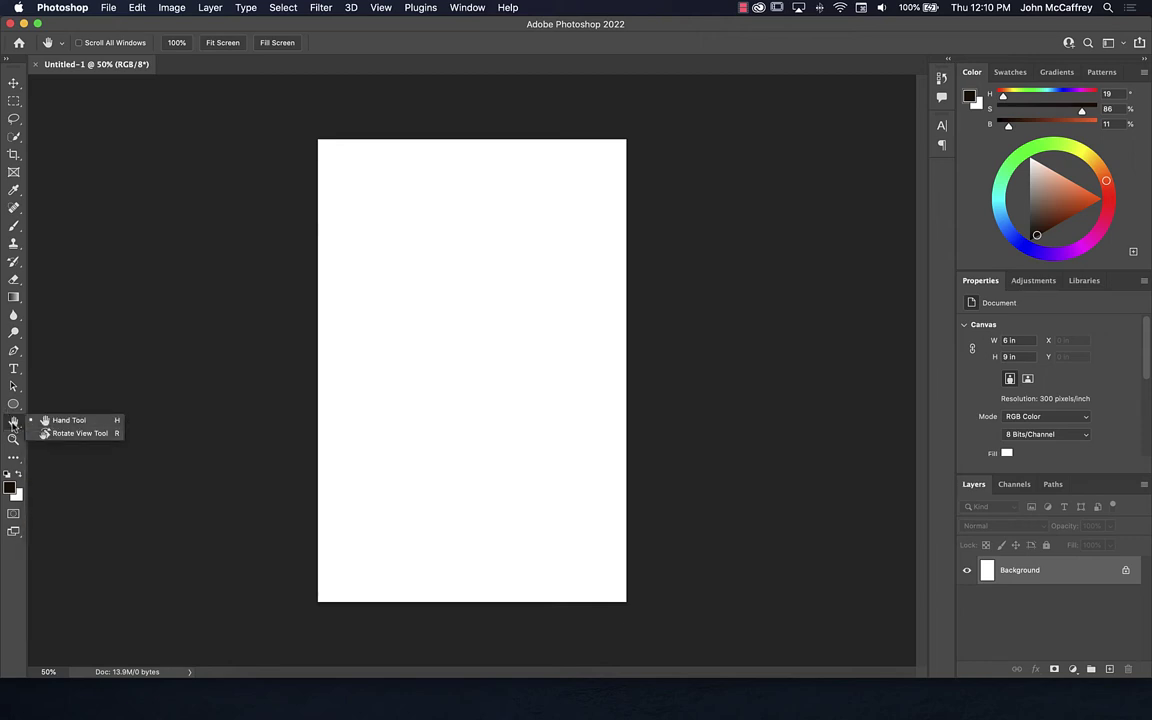
{"action": "left_click", "coordinate": [60, 420]}
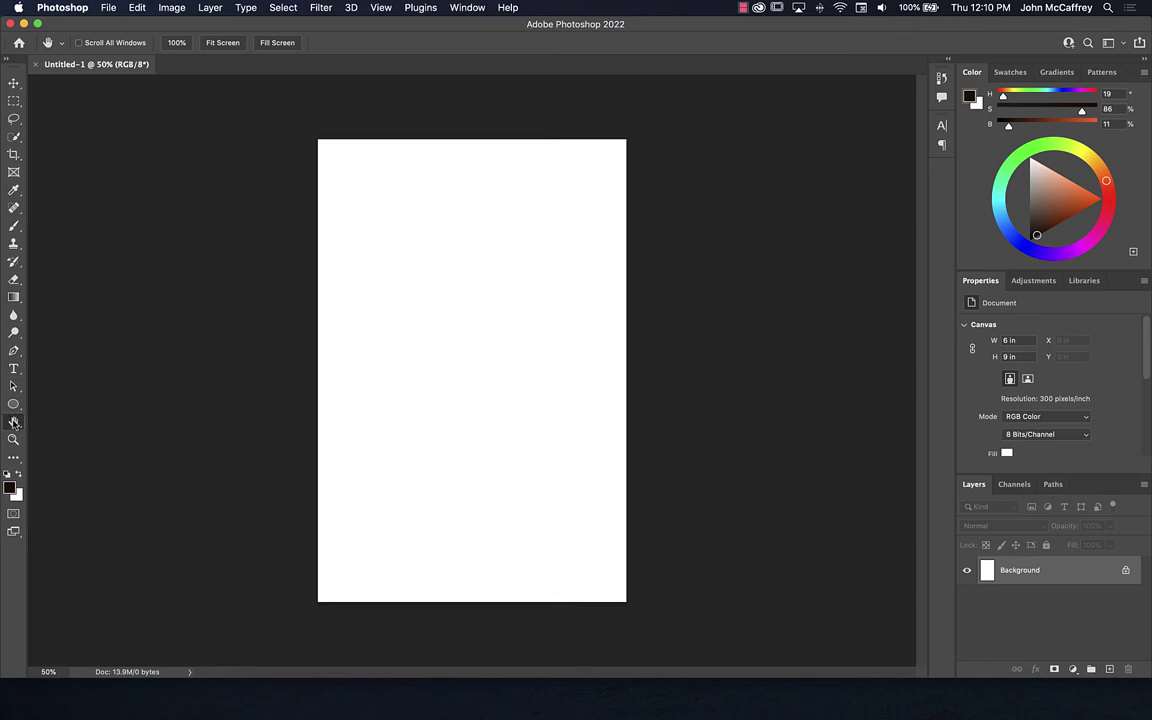
Rotate the canvas view to about -40° and paint a broad zigzag across the page with the soft 250 px brush at 20% opacity.
{"action": "left_click_drag", "start_coordinate": [13, 421], "coordinate": [58, 440]}
{"action": "left_click_drag", "start_coordinate": [375, 267], "coordinate": [525, 269]}
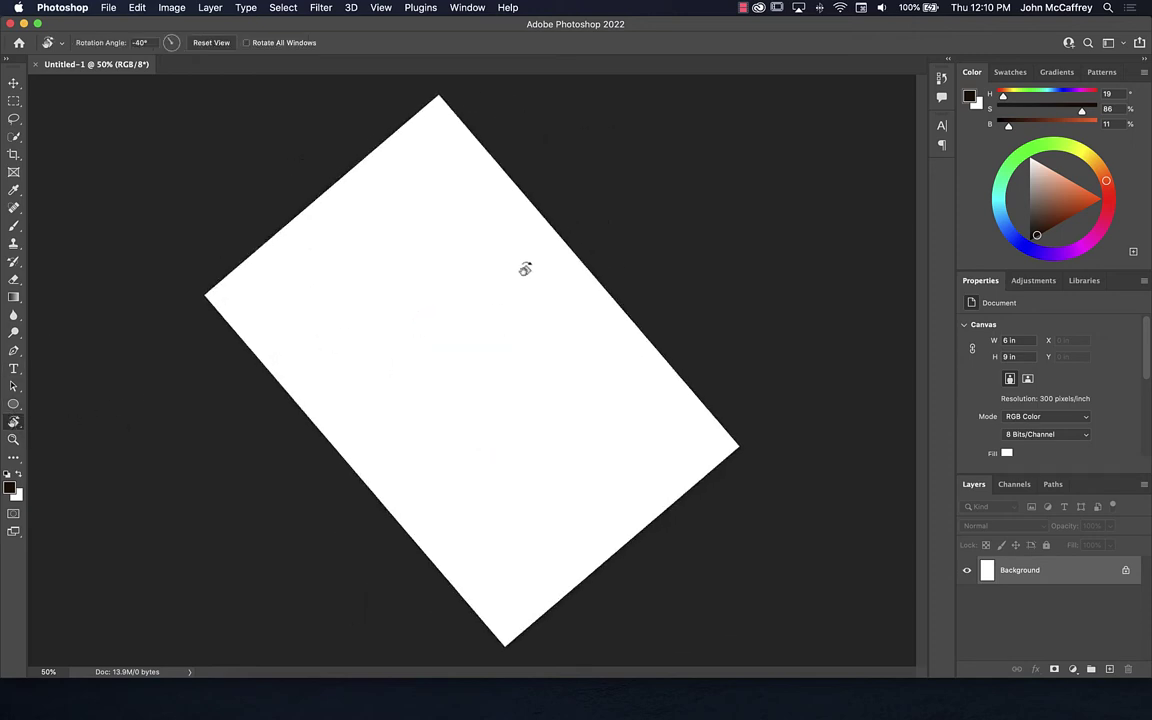
{"action": "left_click", "coordinate": [13, 226]}
{"action": "mouse_move", "coordinate": [332, 288]}
{"action": "left_mouse_down"}
{"action": "mouse_move", "coordinate": [561, 293]}
{"action": "mouse_move", "coordinate": [543, 365]}
{"action": "mouse_move", "coordinate": [490, 398]}
{"action": "left_mouse_up"}
{"action": "mouse_move", "coordinate": [434, 429]}
{"action": "left_mouse_down"}
{"action": "mouse_move", "coordinate": [609, 424]}
{"action": "mouse_move", "coordinate": [465, 470]}
{"action": "left_mouse_up"}
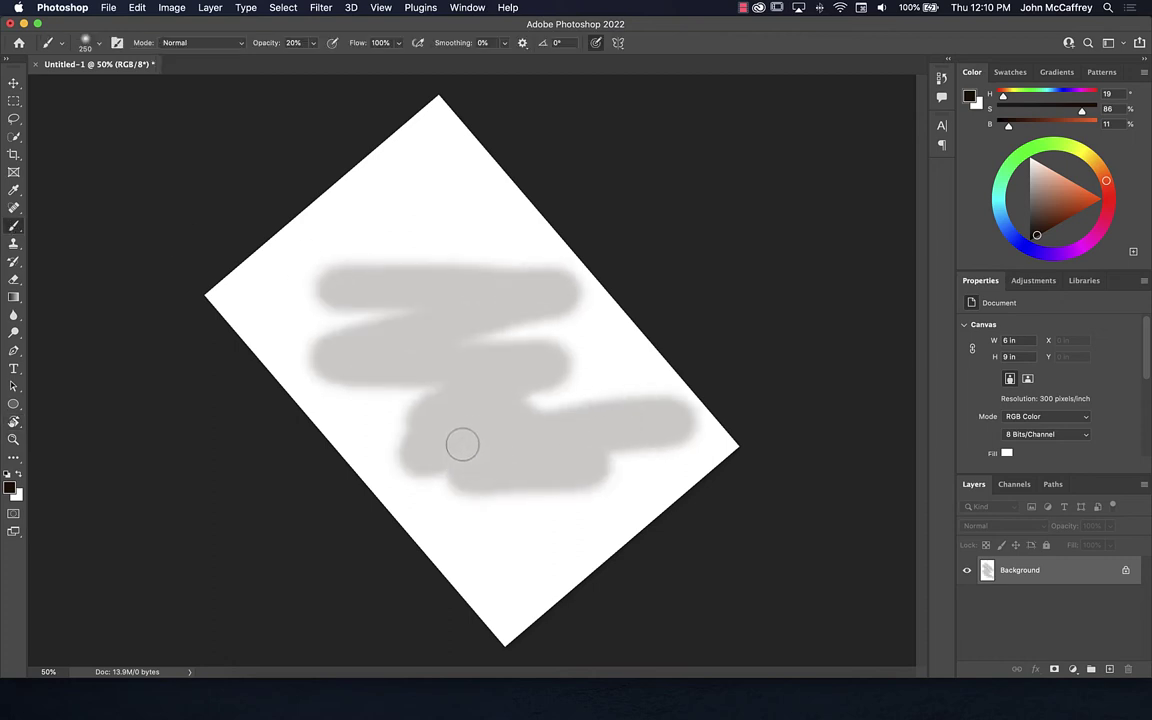
Rotate the canvas view to about 57° and brush a second back-and-forth layer of strokes over the existing paint.
{"action": "key", "text": "r"}
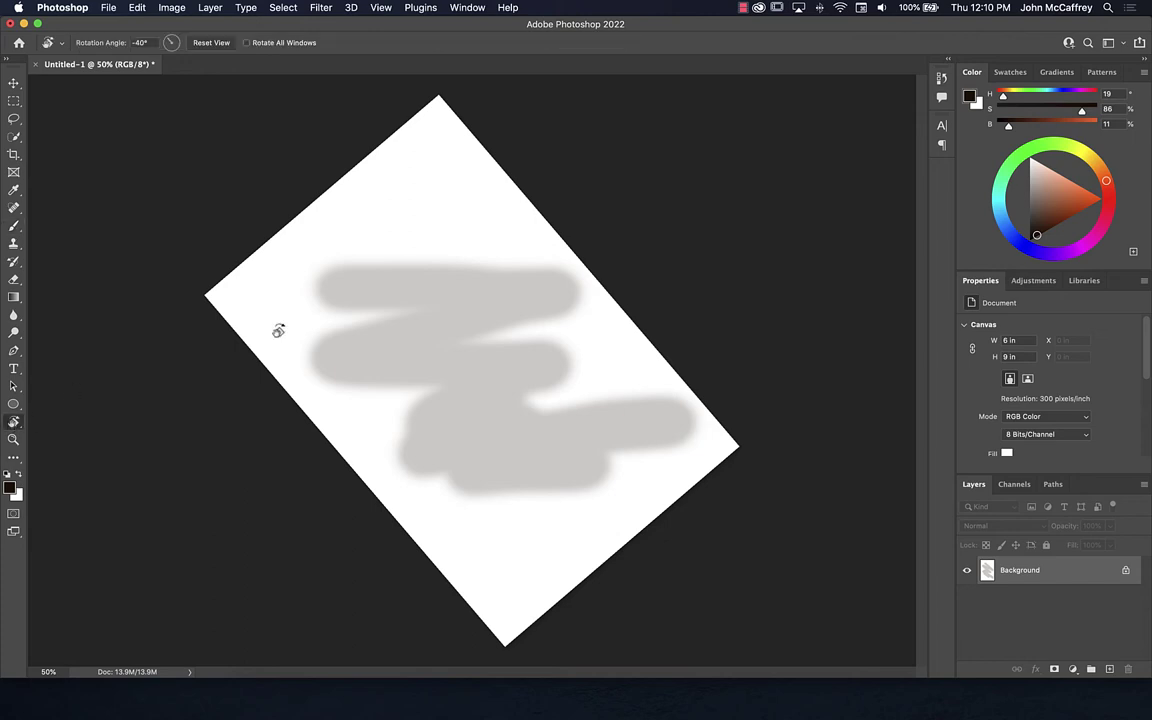
{"action": "left_click_drag", "start_coordinate": [623, 385], "coordinate": [597, 278]}
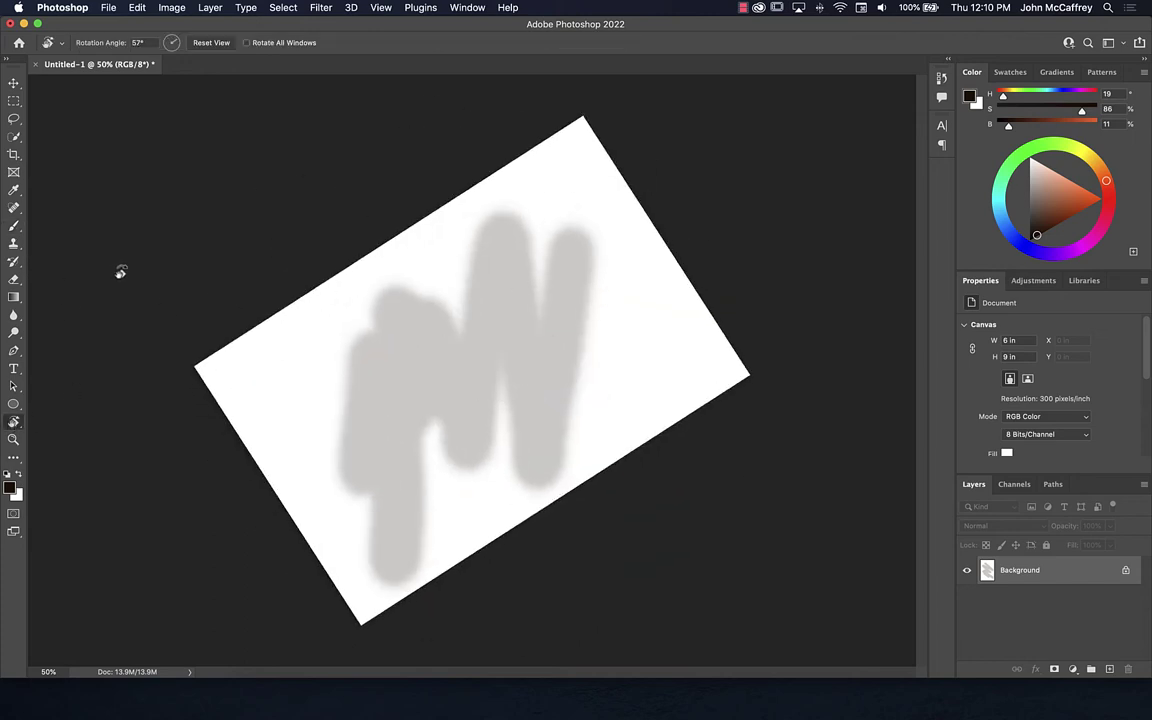
{"action": "key", "text": "b"}
{"action": "mouse_move", "coordinate": [638, 330]}
{"action": "left_mouse_down"}
{"action": "mouse_move", "coordinate": [420, 338]}
{"action": "mouse_move", "coordinate": [536, 376]}
{"action": "mouse_move", "coordinate": [349, 403]}
{"action": "mouse_move", "coordinate": [600, 438]}
{"action": "mouse_move", "coordinate": [318, 470]}
{"action": "left_mouse_up"}
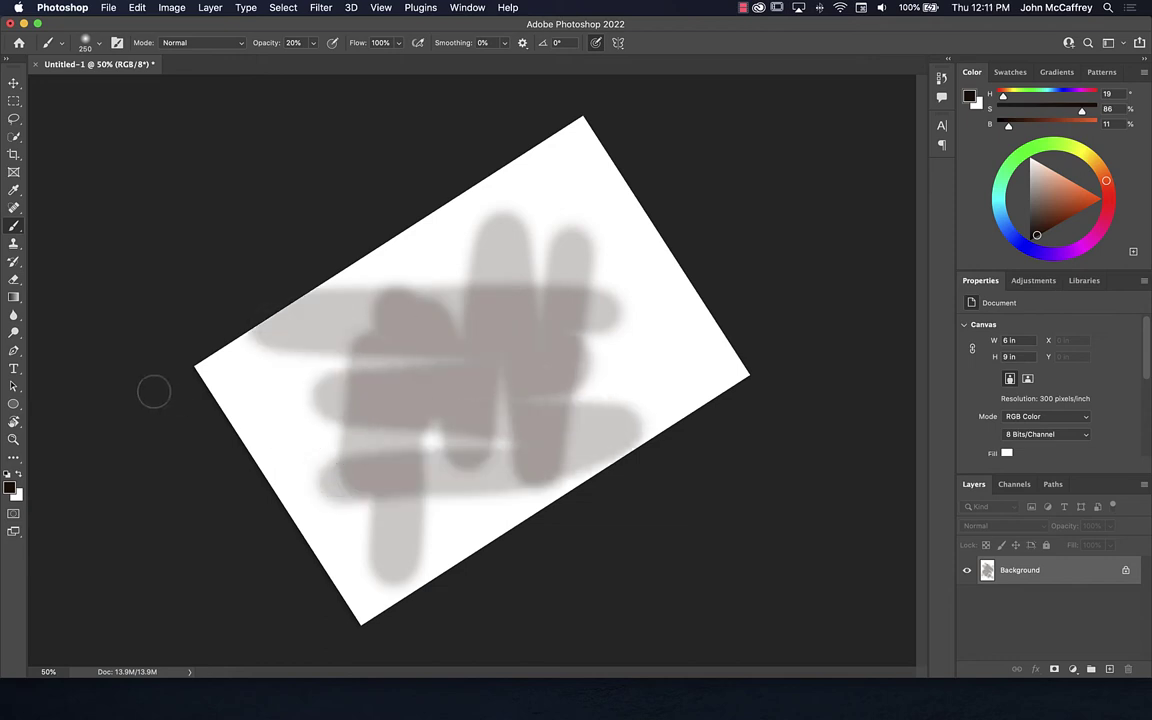
Pan around the painted canvas at 200% magnification with the Move tool active, and fit the canvas back on screen.
{"action": "left_click", "coordinate": [13, 421]}
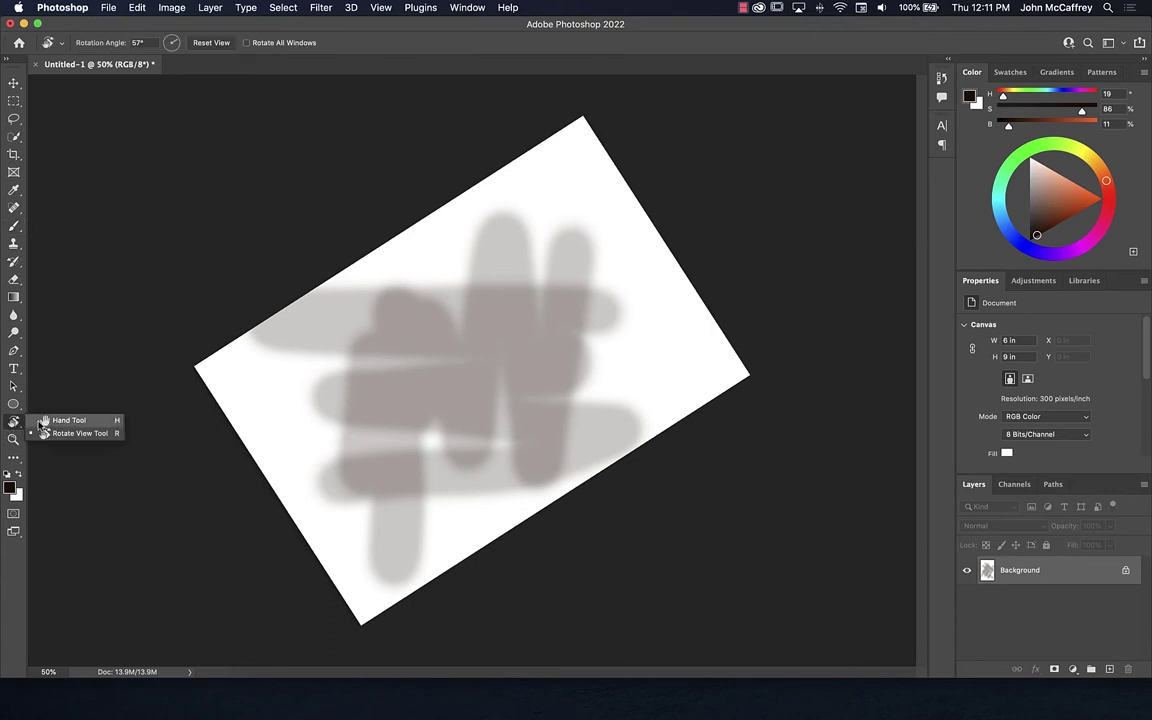
{"action": "left_click", "coordinate": [68, 420]}
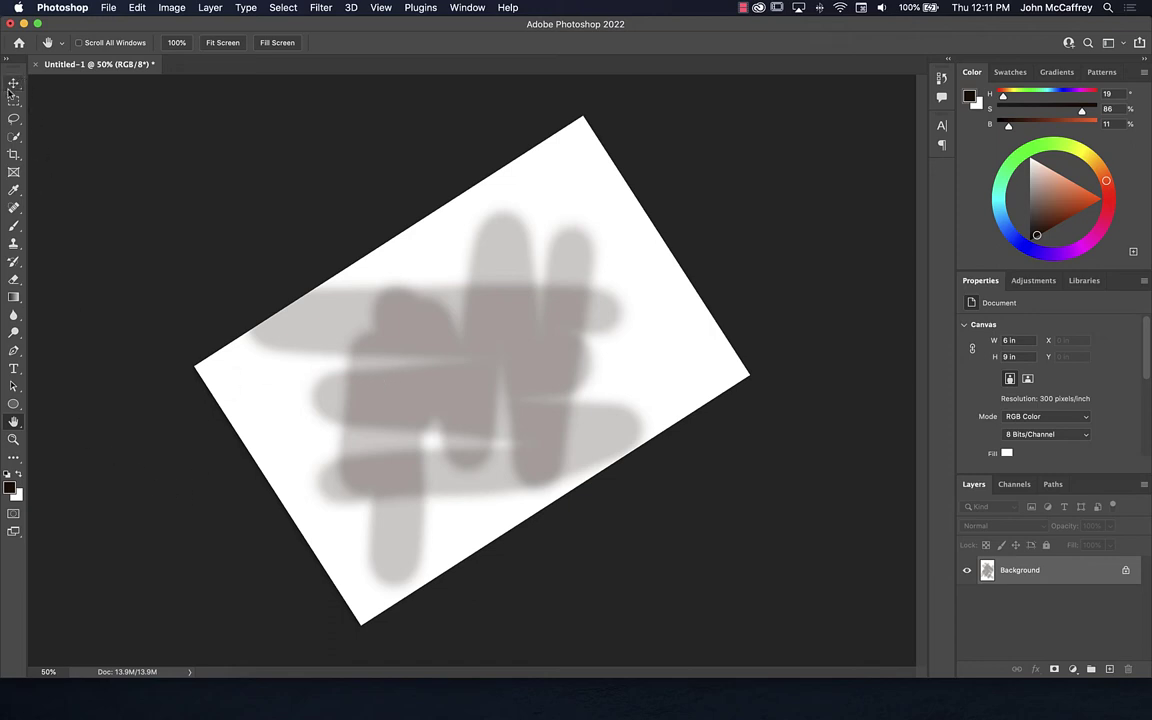
{"action": "left_click", "coordinate": [12, 84]}
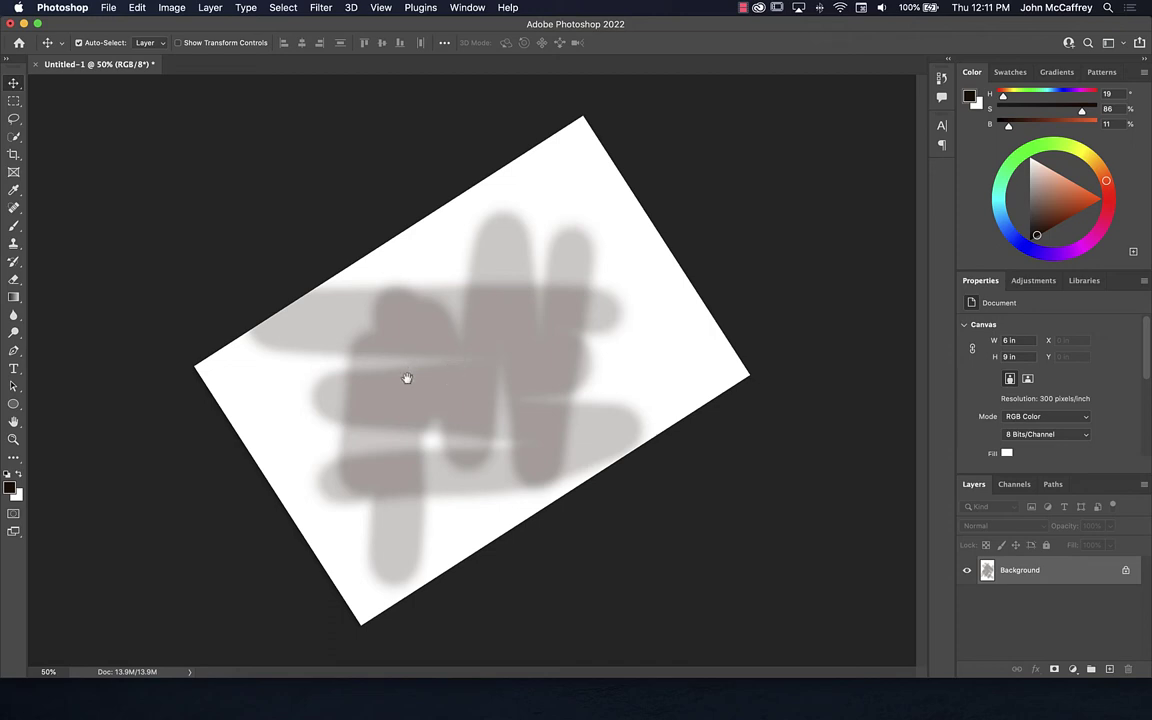
{"action": "key", "text": "super+equal"}
{"action": "key", "text": "super+equal"}
{"action": "key", "text": "super+equal"}
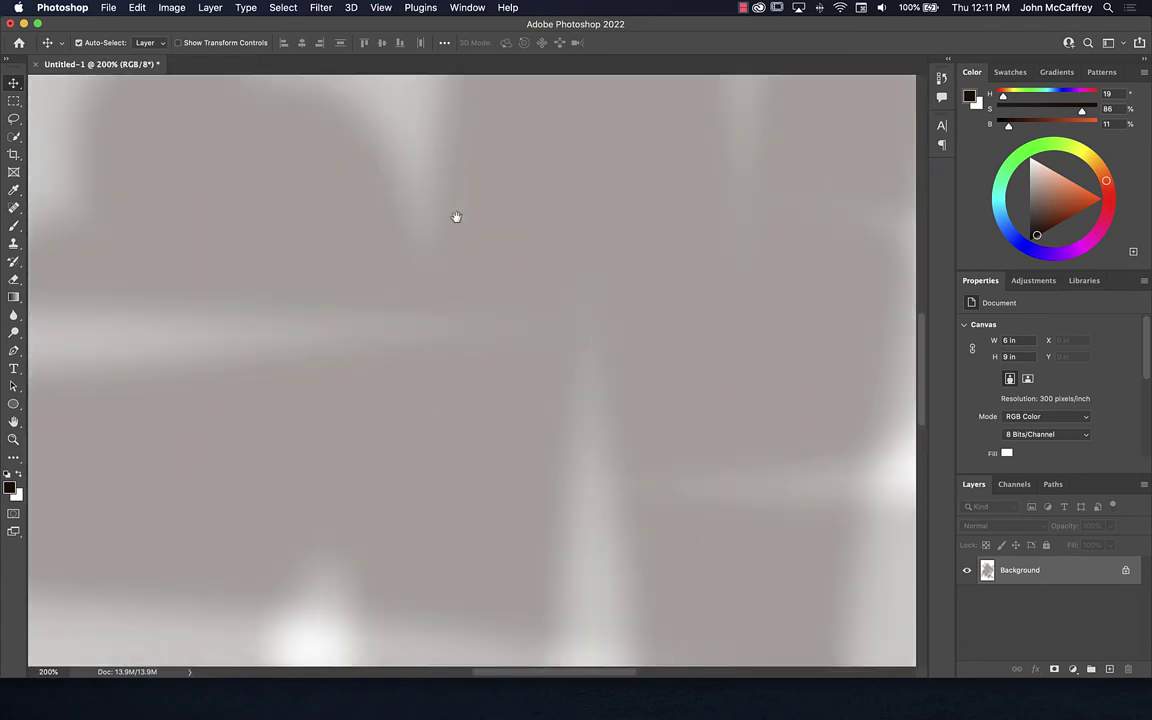
{"action": "scroll", "coordinate": [455, 216], "scroll_direction": "up", "scroll_amount": 10}
{"action": "left_click_drag", "start_coordinate": [455, 216], "coordinate": [566, 661]}
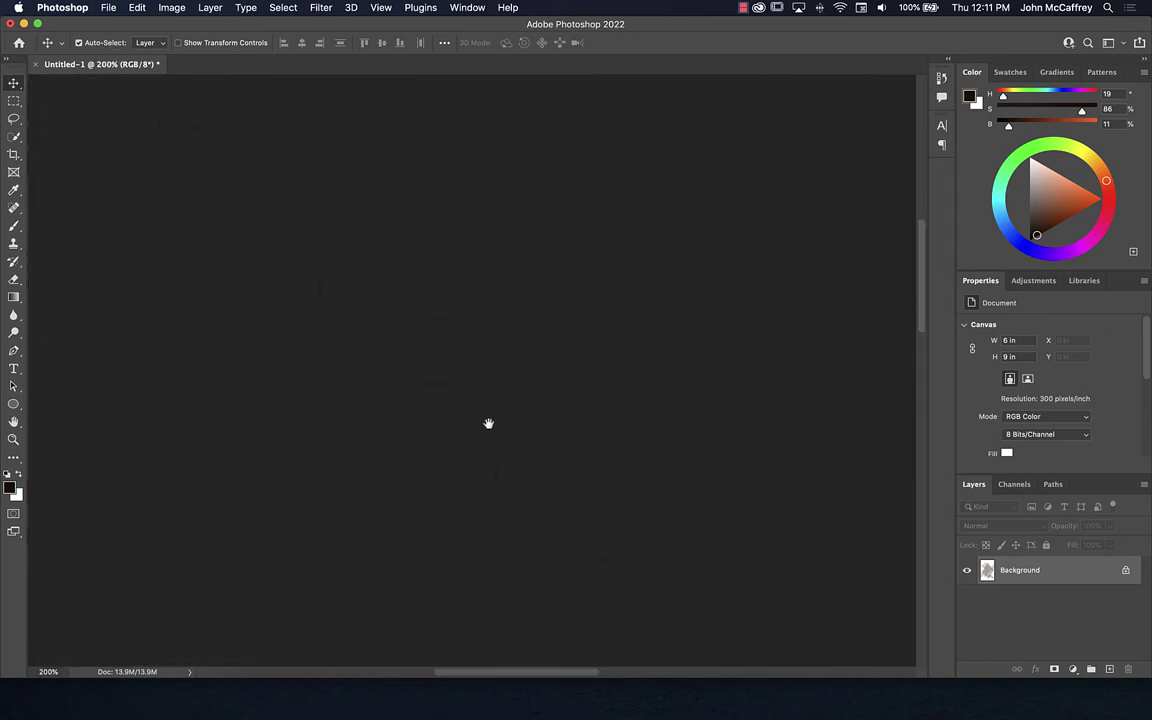
{"action": "left_click_drag", "start_coordinate": [489, 422], "coordinate": [105, 81]}
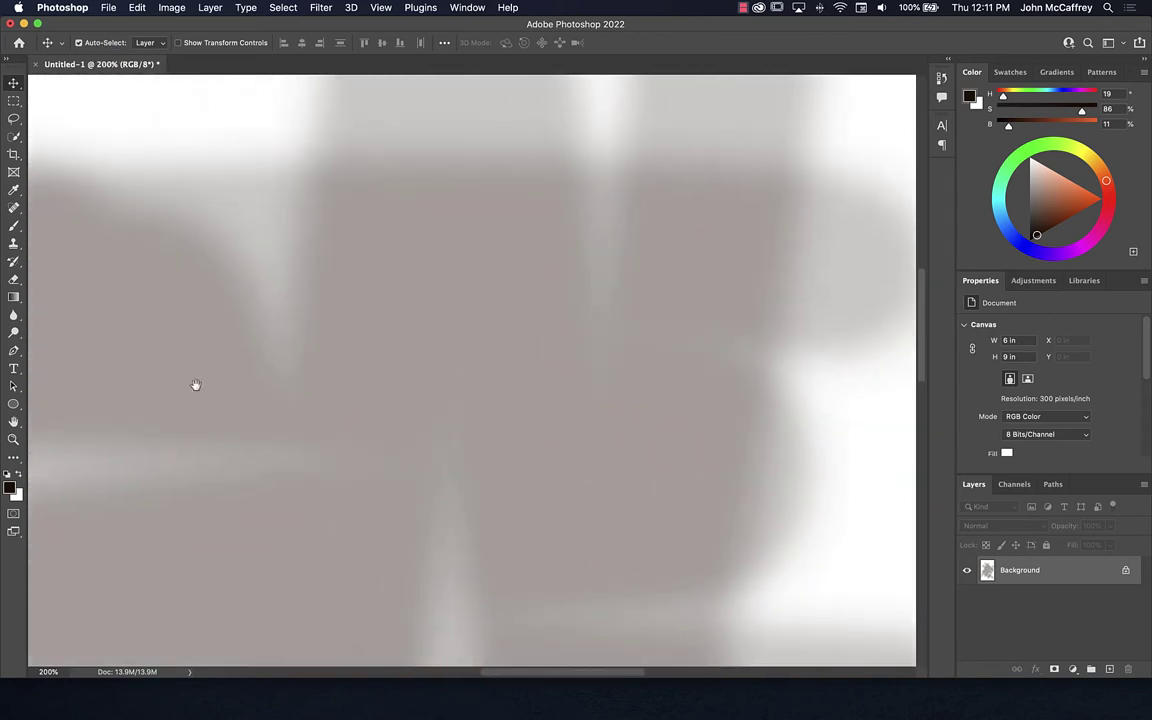
{"action": "key", "text": "super+0"}
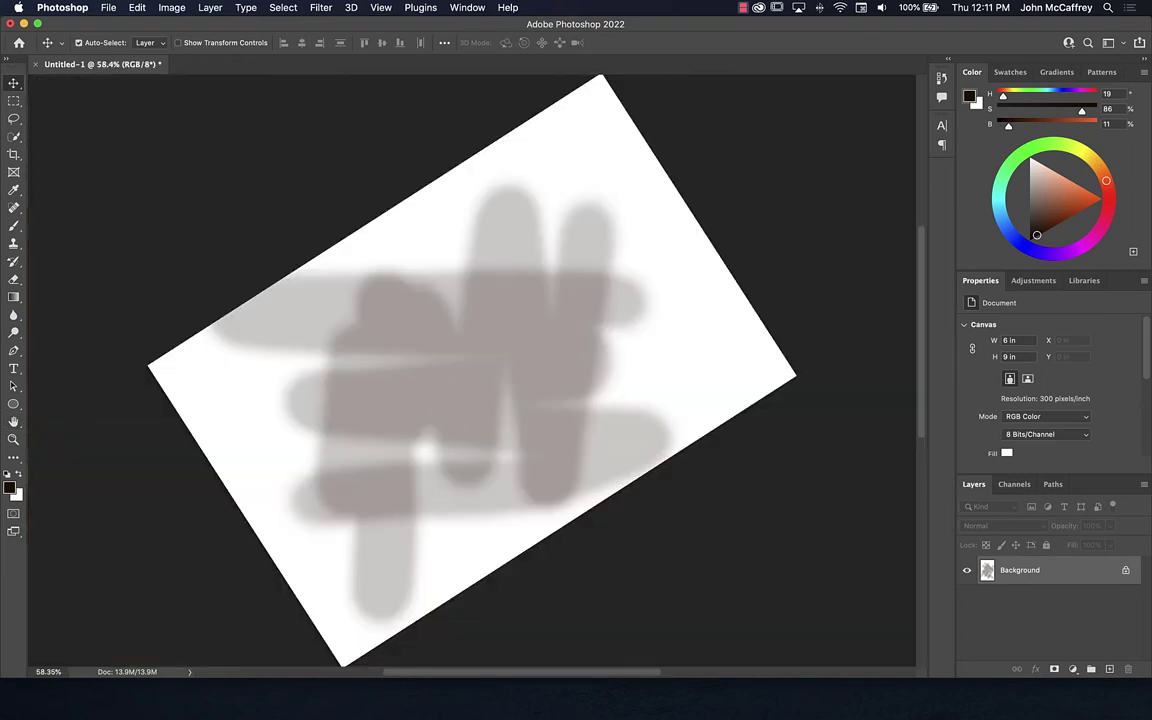
Reset the canvas view rotation to 0° using the Rotate View tool.
{"action": "left_click", "coordinate": [13, 421]}
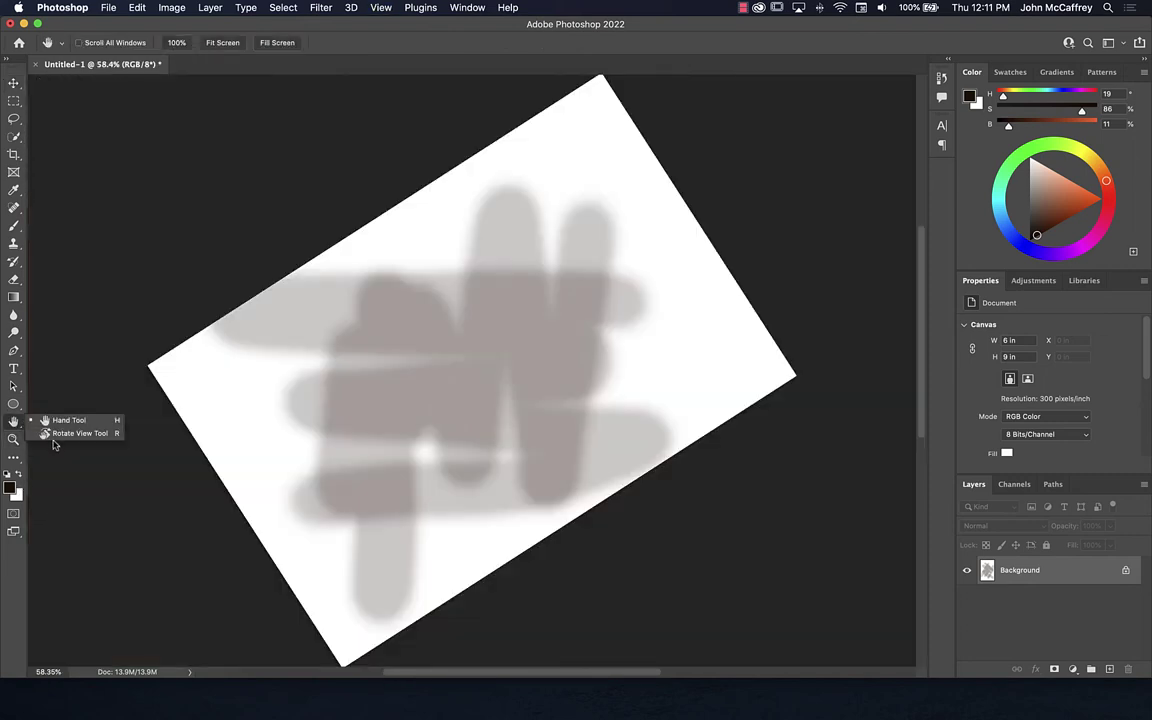
{"action": "left_click", "coordinate": [62, 433]}
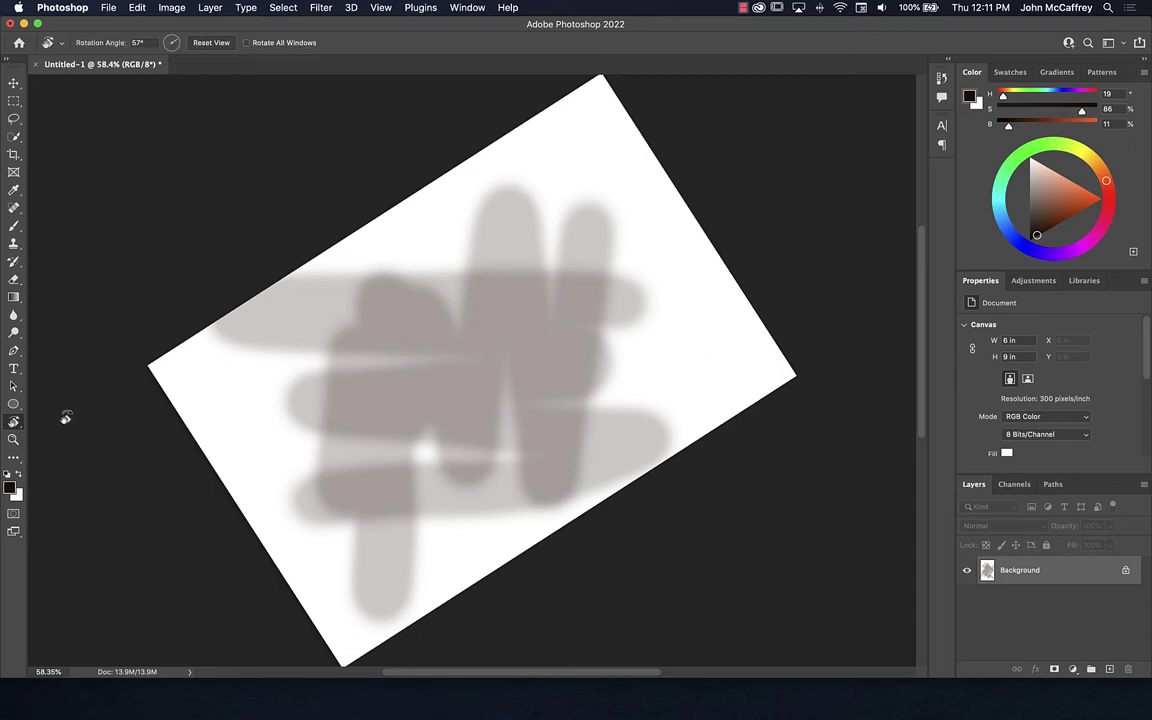
{"action": "left_click", "coordinate": [211, 43]}
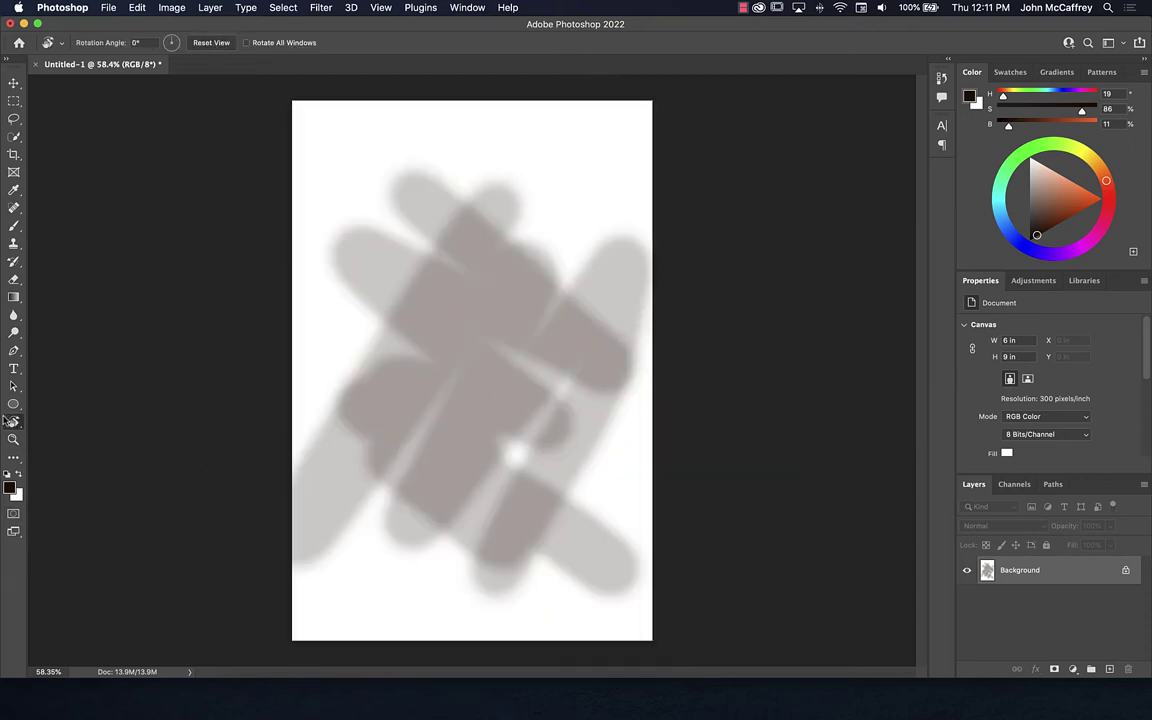
Magnify the center of the canvas to 200% with the Zoom tool and zoom back out to 33.3%.
{"action": "left_click", "coordinate": [14, 439]}
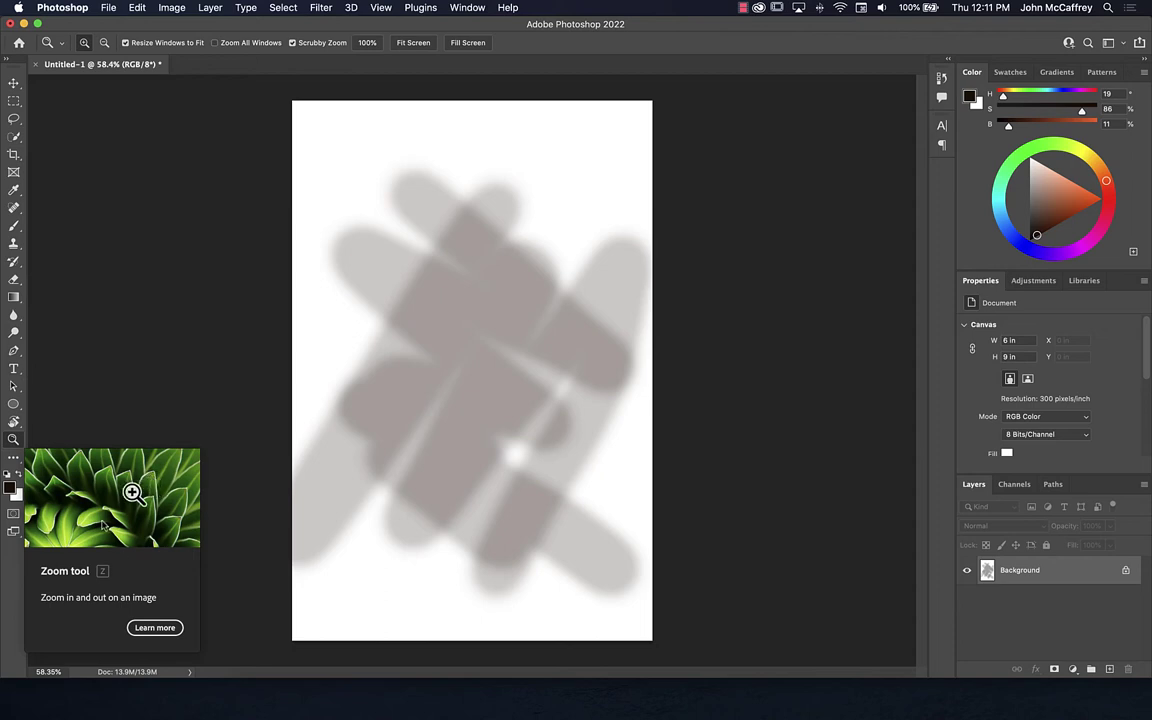
{"action": "left_click_drag", "start_coordinate": [491, 404], "coordinate": [492, 406]}
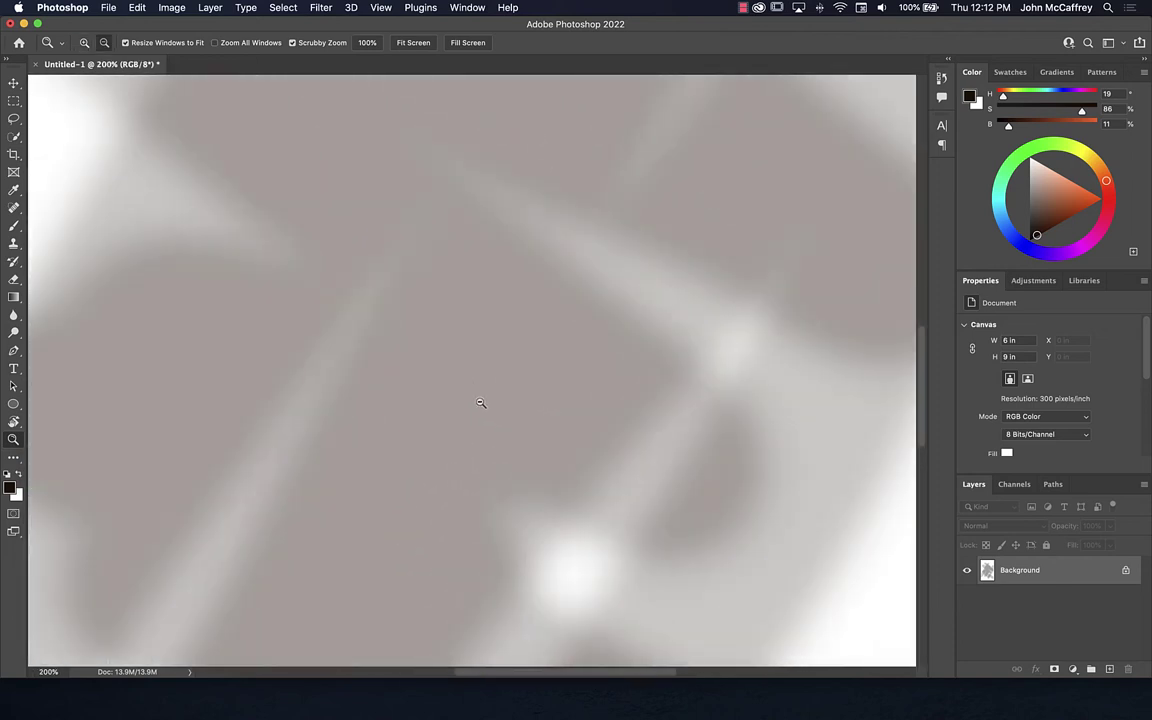
{"action": "left_click", "coordinate": [477, 368], "text": "alt"}
{"action": "left_click", "coordinate": [477, 367], "text": "alt"}
{"action": "left_click", "coordinate": [477, 368], "text": "alt"}
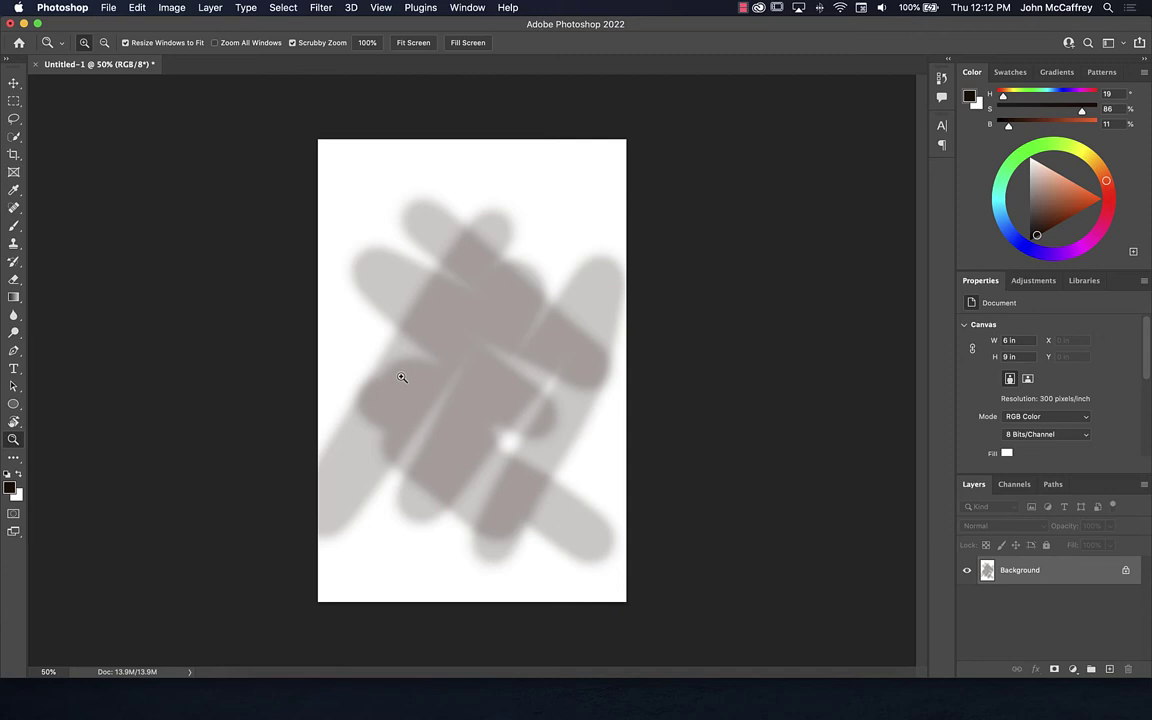
{"action": "key", "text": "alt"}
{"action": "left_click", "coordinate": [413, 393], "text": "alt"}
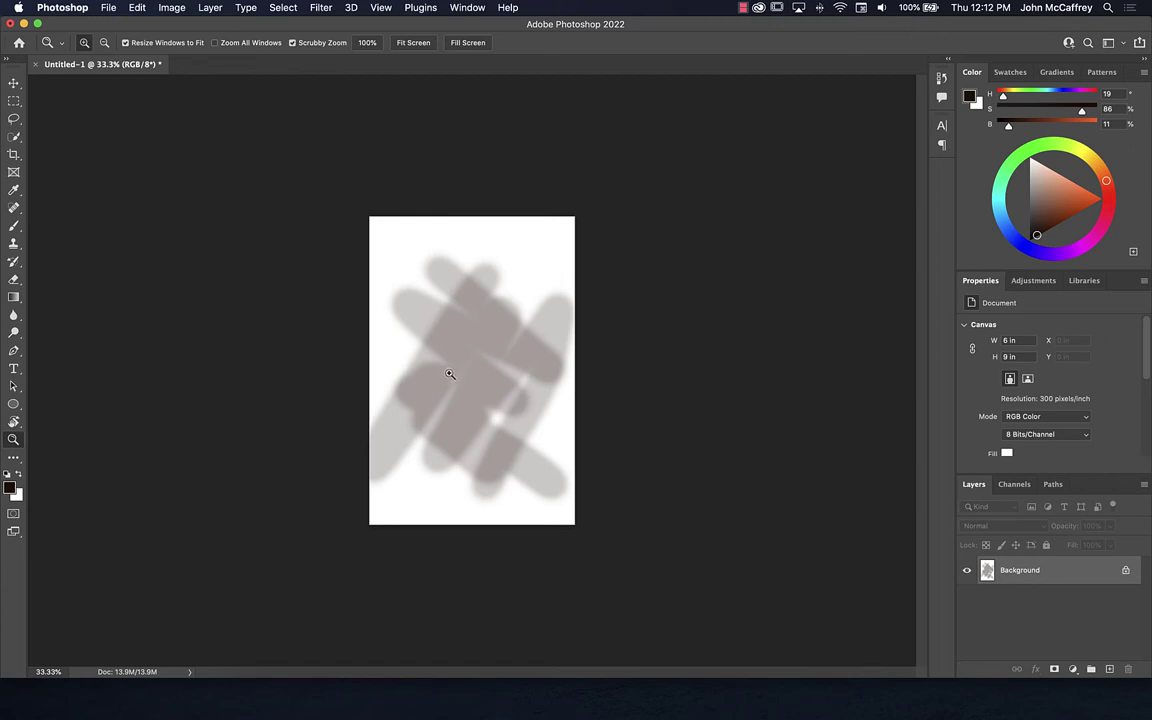
Zoom freely in and out on the painted strokes with the Move tool active, ending at about 38%.
{"action": "left_click", "coordinate": [14, 82]}
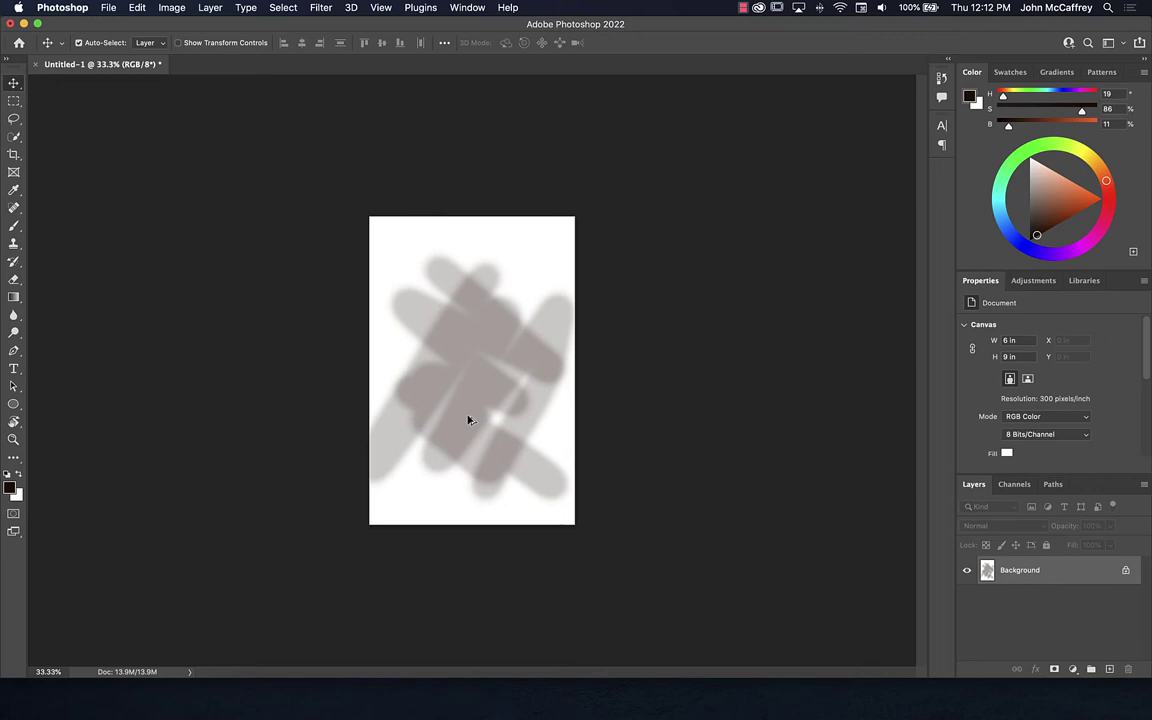
{"action": "scroll", "coordinate": [468, 420], "scroll_direction": "up", "scroll_amount": 8}
{"action": "scroll", "coordinate": [468, 420], "scroll_direction": "down", "scroll_amount": 12}
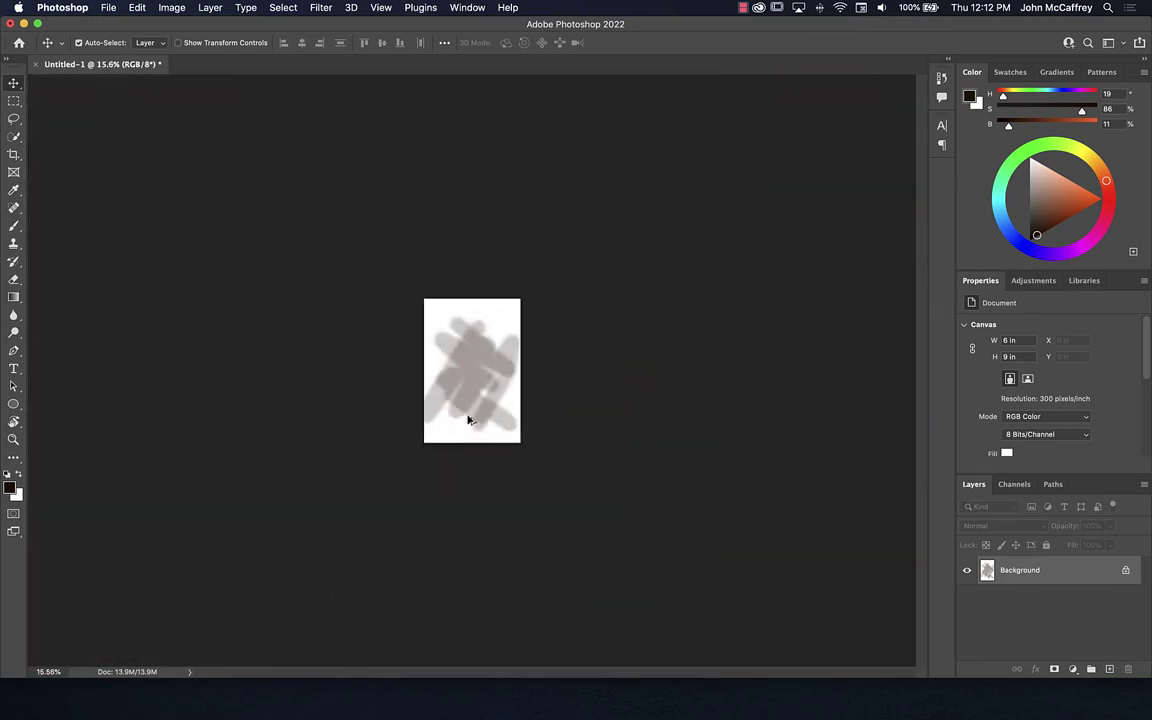
{"action": "scroll", "coordinate": [468, 420], "scroll_direction": "up", "scroll_amount": 4}
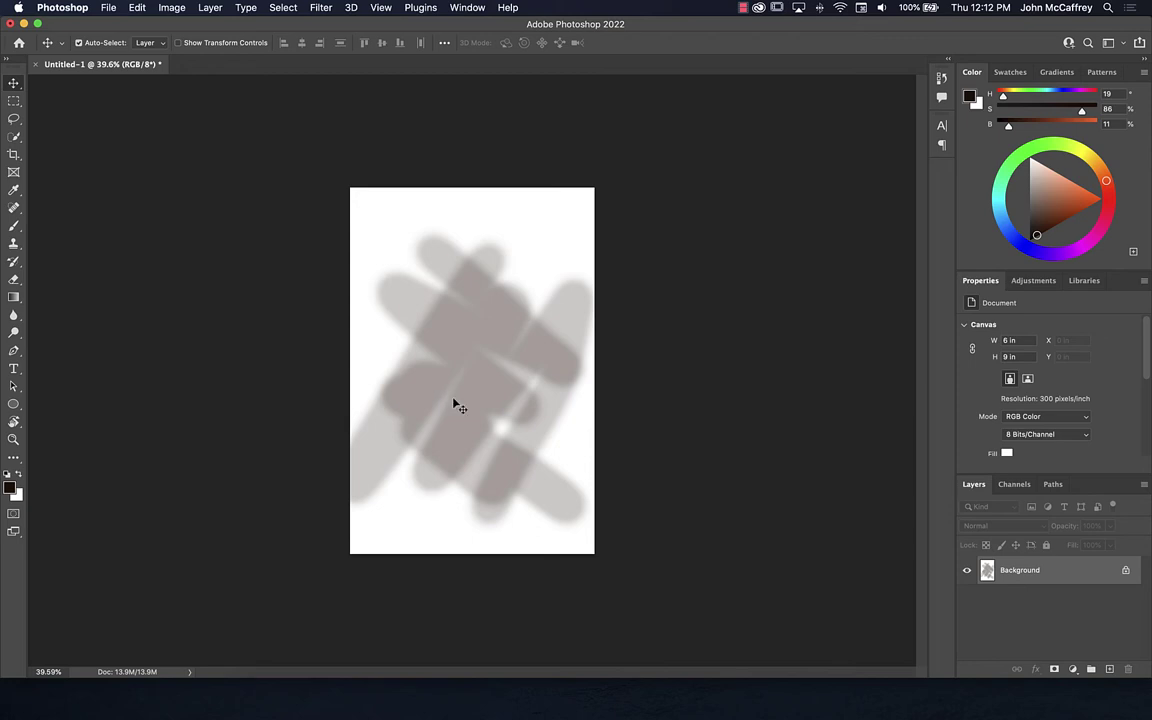
{"action": "scroll", "coordinate": [453, 403], "scroll_direction": "up", "scroll_amount": 5}
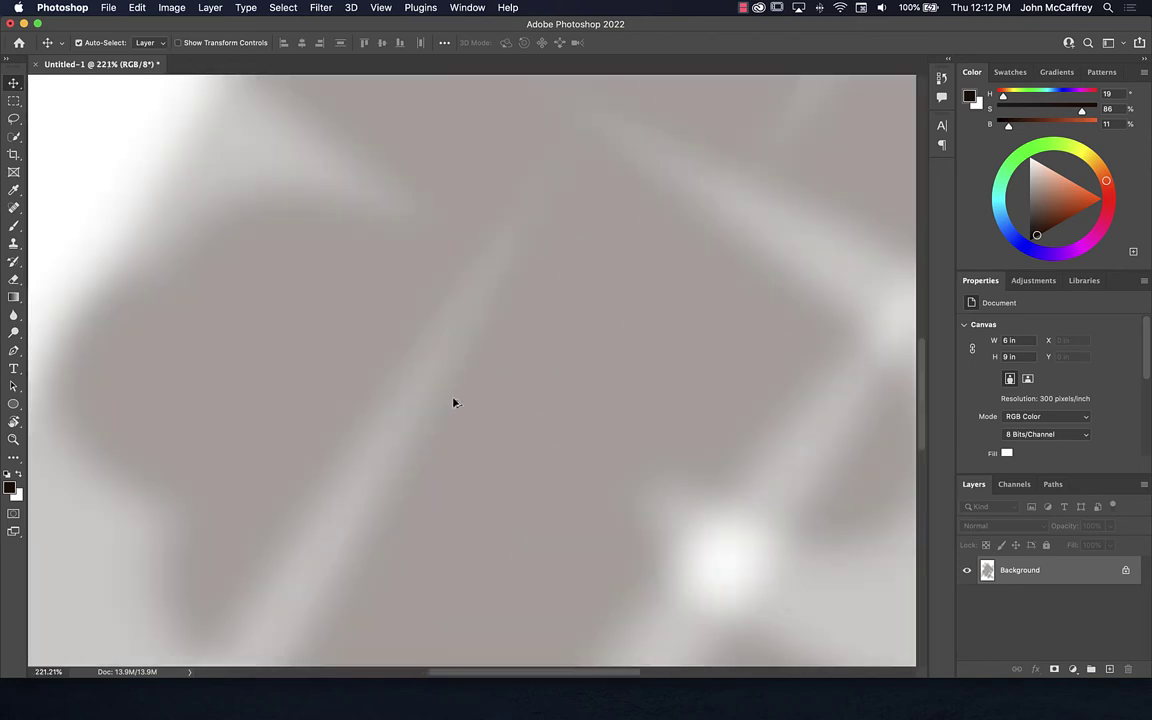
{"action": "scroll", "coordinate": [453, 403], "scroll_direction": "down", "scroll_amount": 6}
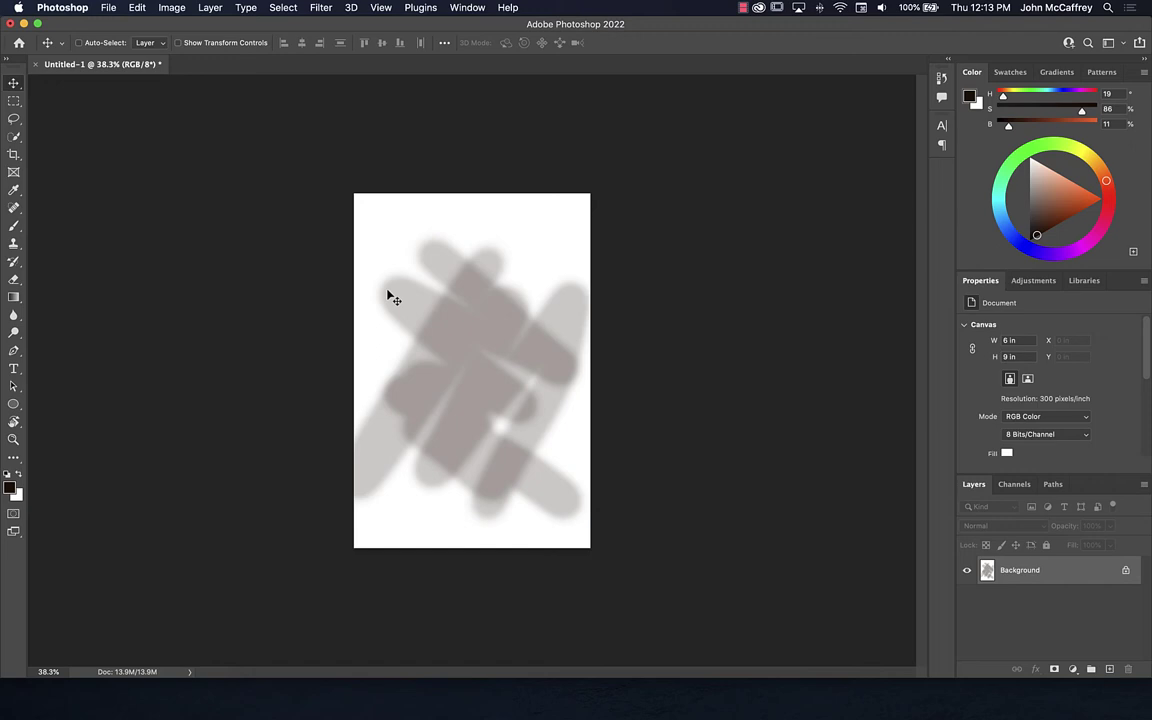
Zoom in on the canvas in preset increments to 100% and back out to 33.33%.
{"action": "key", "text": "super"}
{"action": "key", "text": "super+equal"}
{"action": "key", "text": "super+equal"}
{"action": "key", "text": "super+equal"}
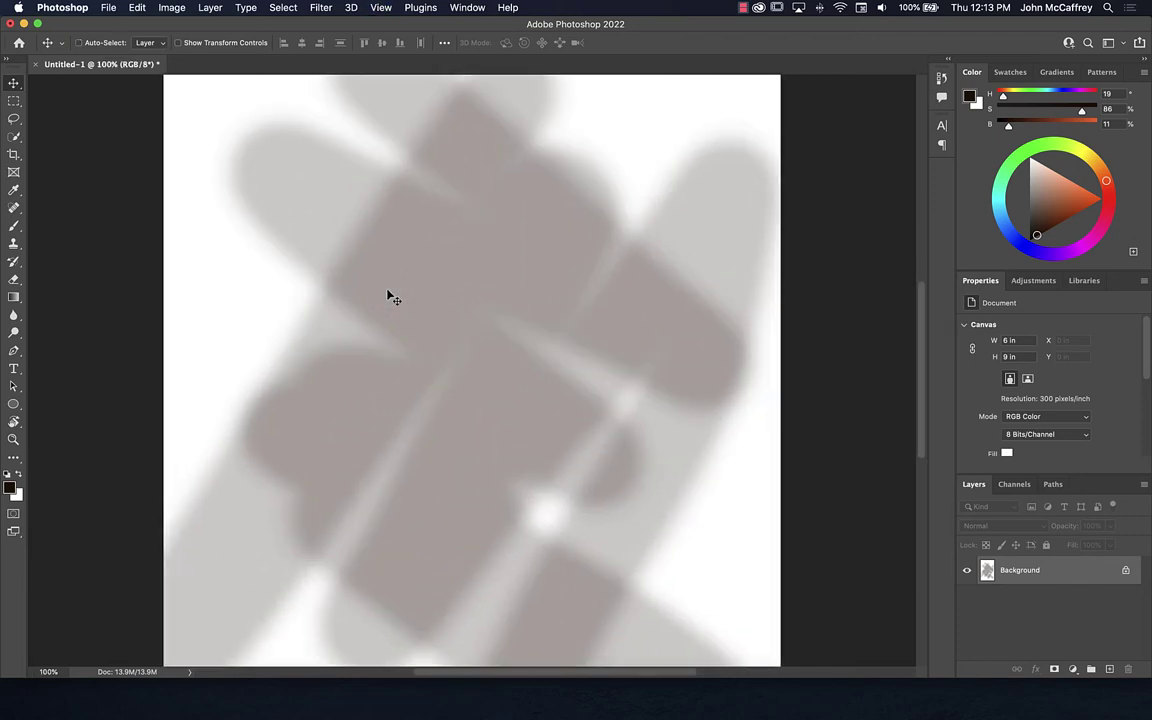
{"action": "key", "text": "super+minus"}
{"action": "key", "text": "super+minus"}
{"action": "key", "text": "super+minus"}
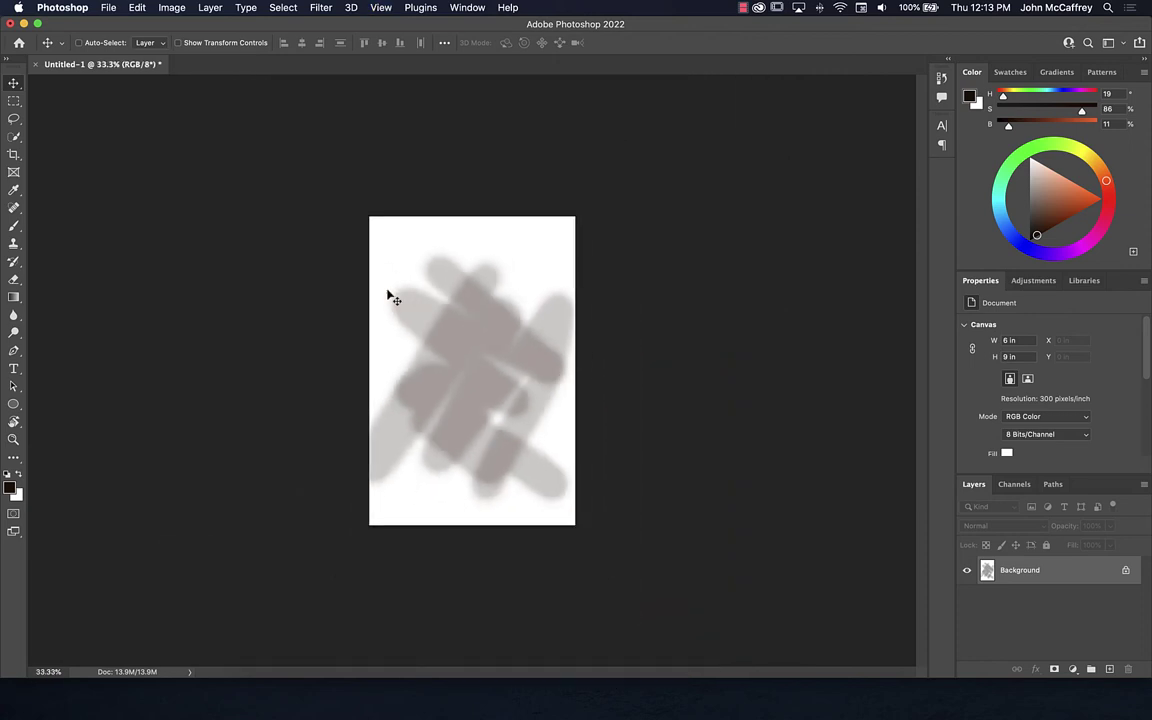
Zoom in on the canvas to 66.67% and back out to 33.33%, ending with the Rotate View tool active.
{"action": "key", "text": "super"}
{"action": "key", "text": "super+equal"}
{"action": "key", "text": "super+equal"}
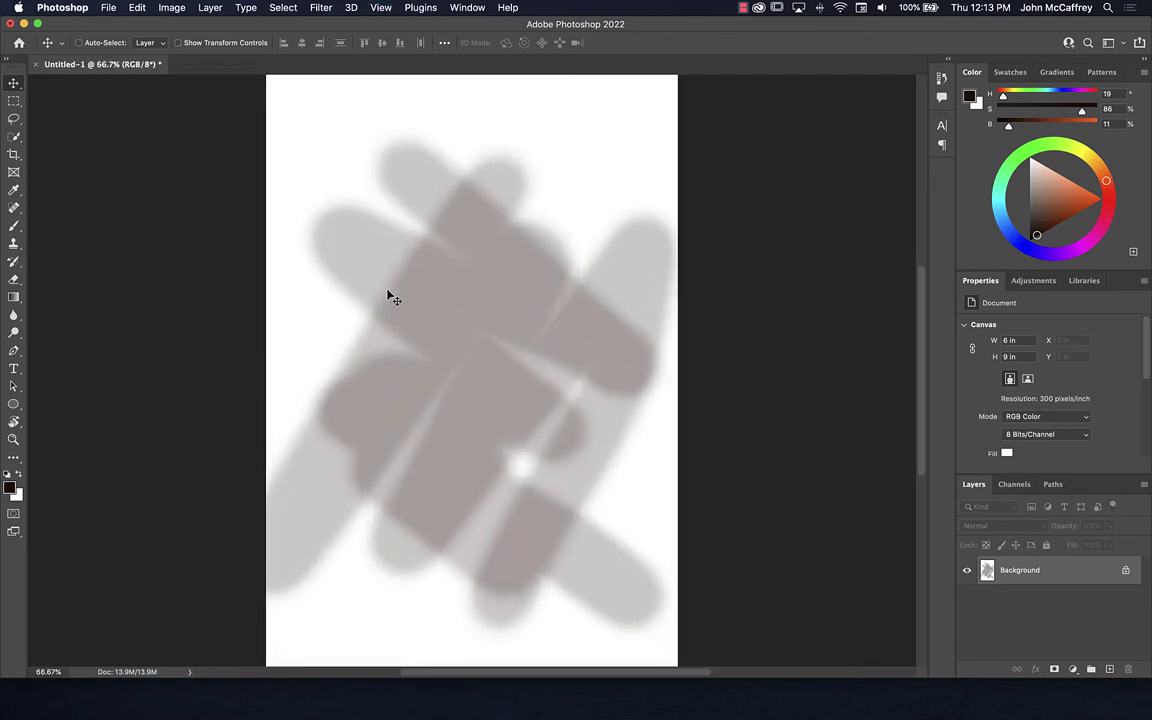
{"action": "key", "text": "super+minus"}
{"action": "key", "text": "super+minus"}
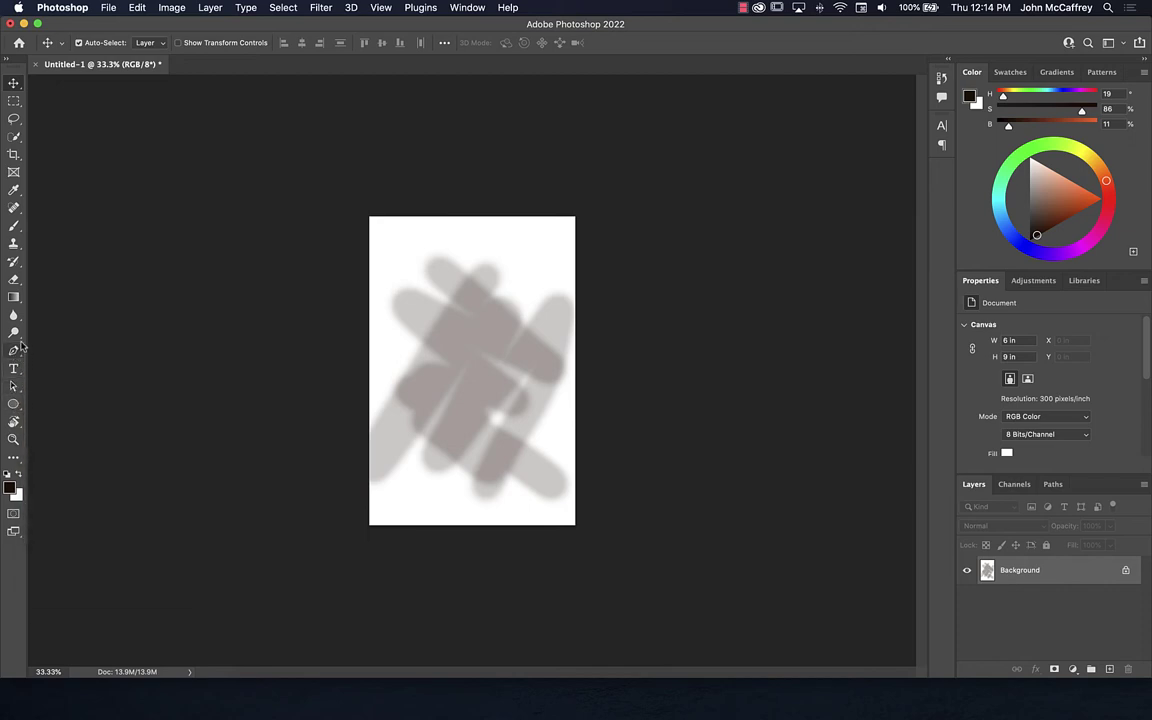
{"action": "left_click", "coordinate": [14, 422]}
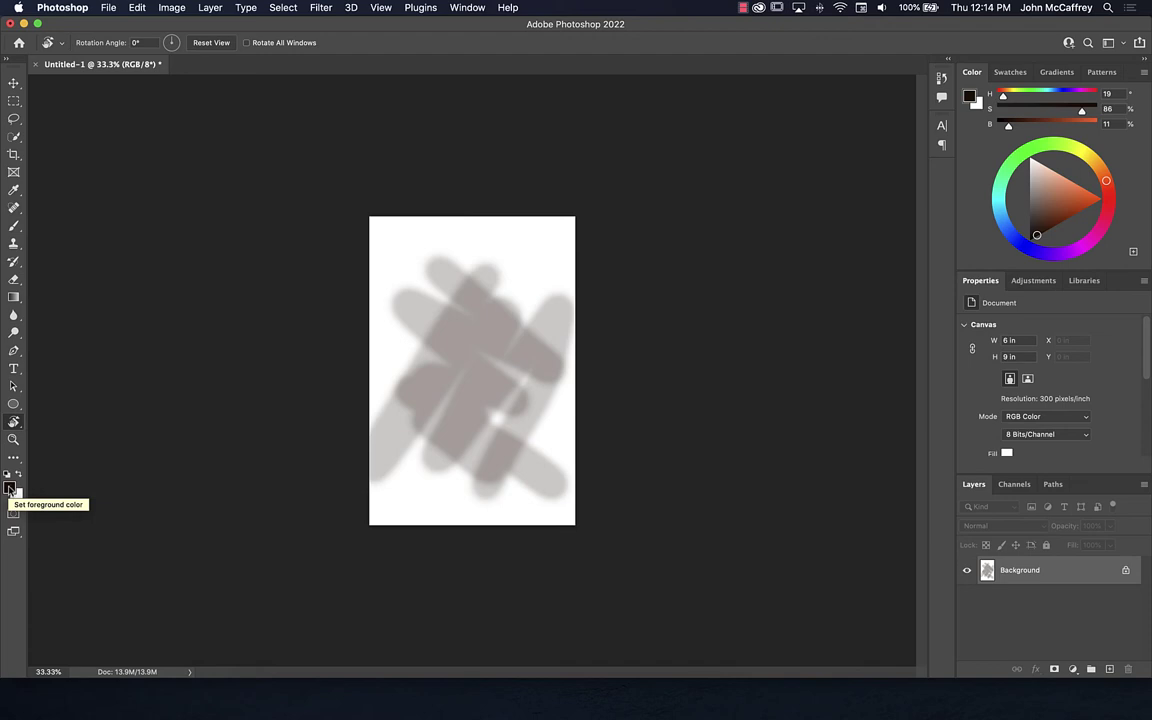
Set the foreground color to magenta #dc3acf using the Color Picker.
{"action": "left_click", "coordinate": [10, 488]}
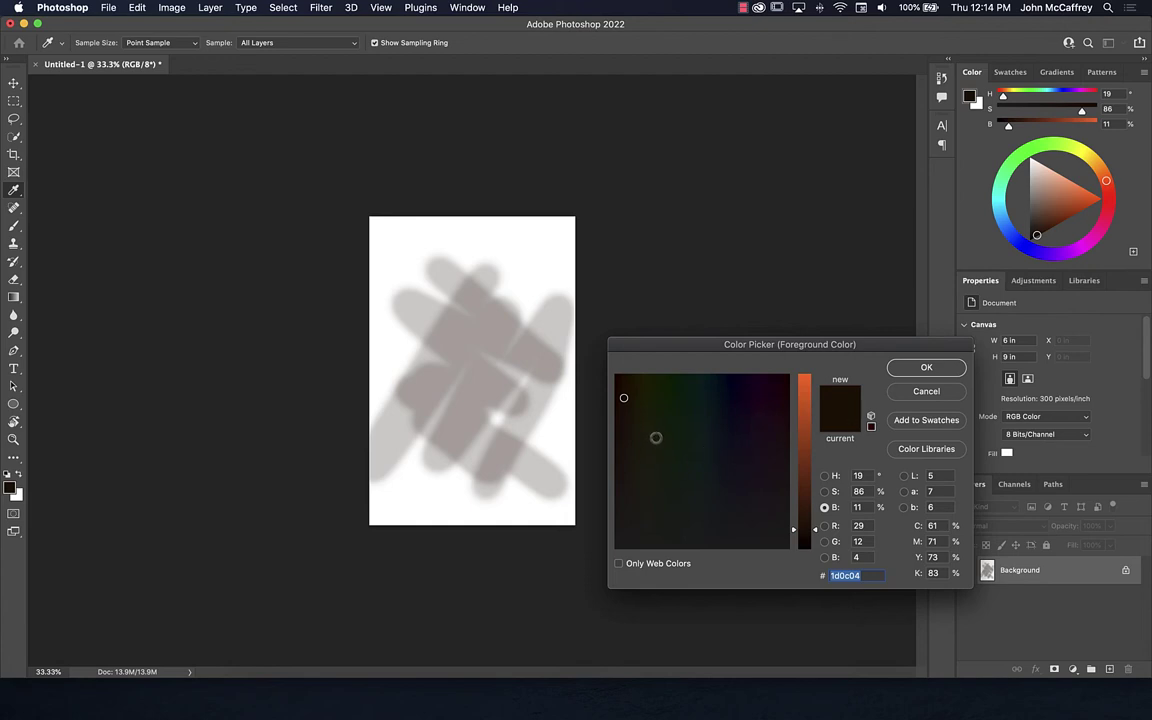
{"action": "left_click", "coordinate": [802, 421]}
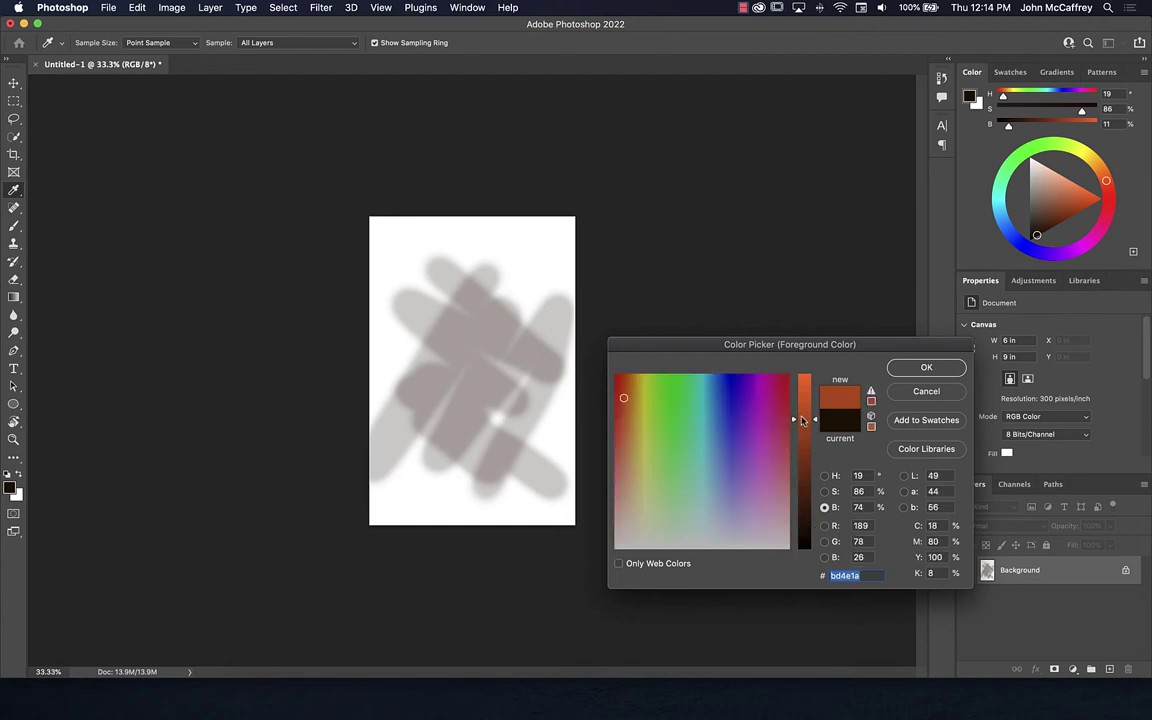
{"action": "mouse_move", "coordinate": [802, 421]}
{"action": "left_mouse_down"}
{"action": "mouse_move", "coordinate": [802, 378]}
{"action": "mouse_move", "coordinate": [802, 399]}
{"action": "left_mouse_up"}
{"action": "left_click", "coordinate": [762, 404]}
{"action": "left_click", "coordinate": [749, 408]}
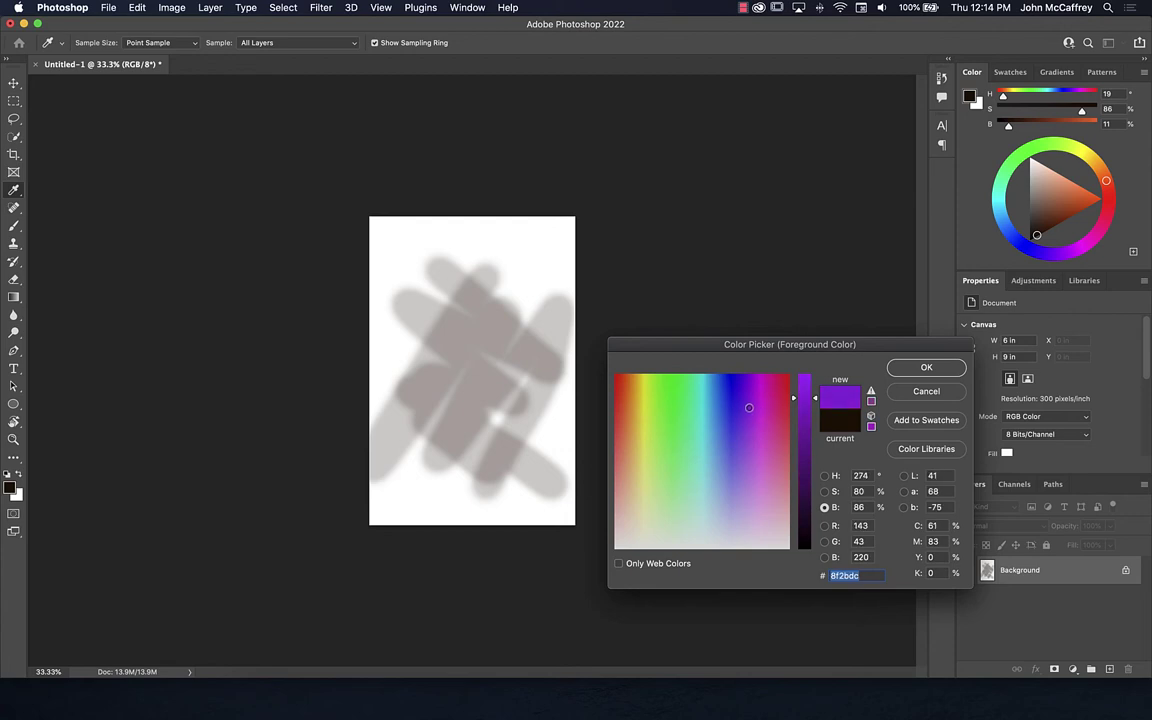
{"action": "left_click", "coordinate": [762, 420]}
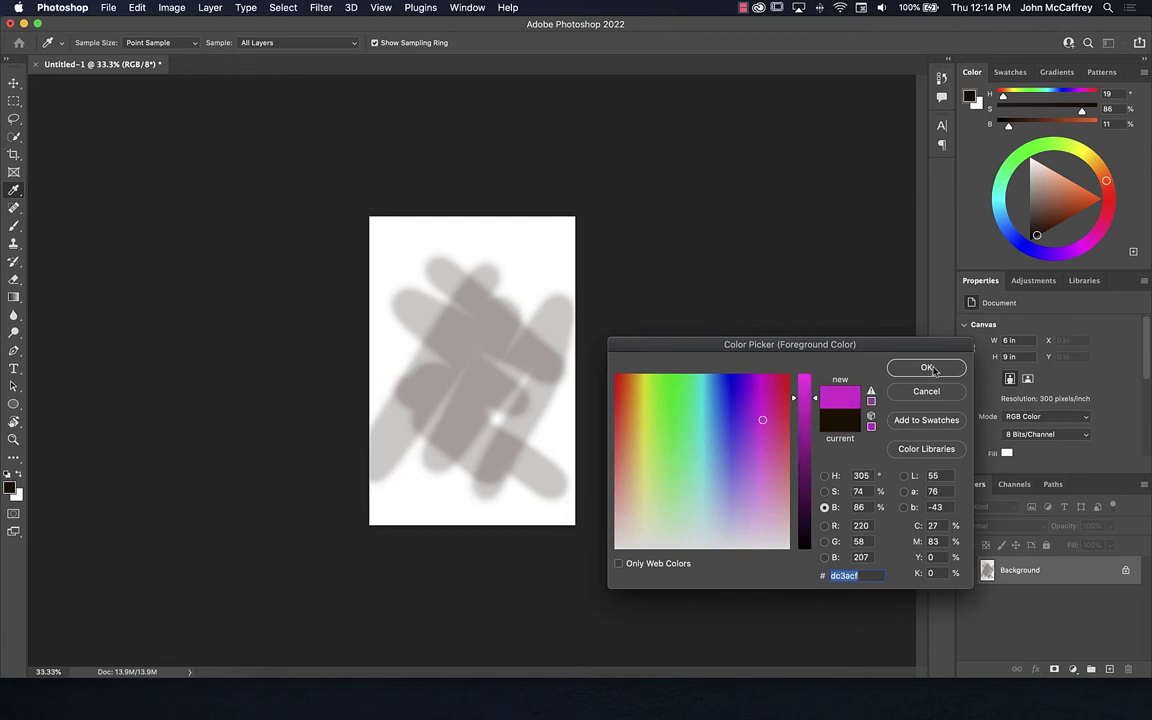
{"action": "left_click", "coordinate": [927, 368]}
{"action": "key", "text": "r"}
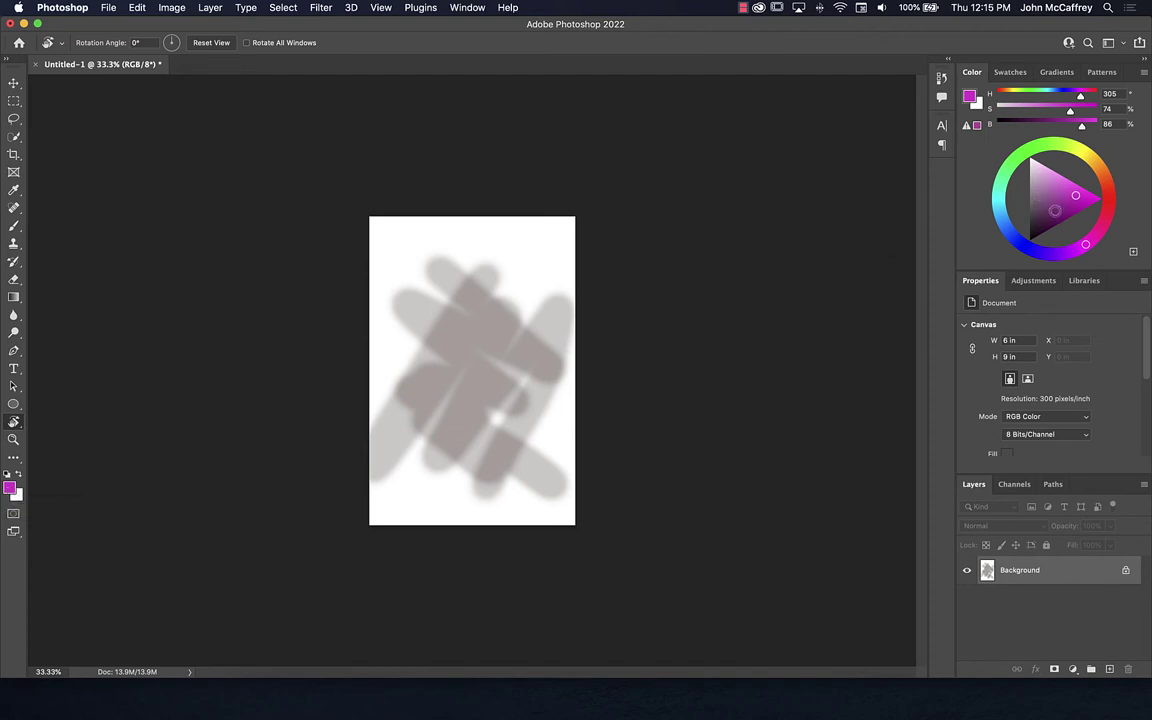
Pick a green foreground color on the color wheel with hue 126°, saturation 83% and brightness 68%.
{"action": "left_click", "coordinate": [1019, 246]}
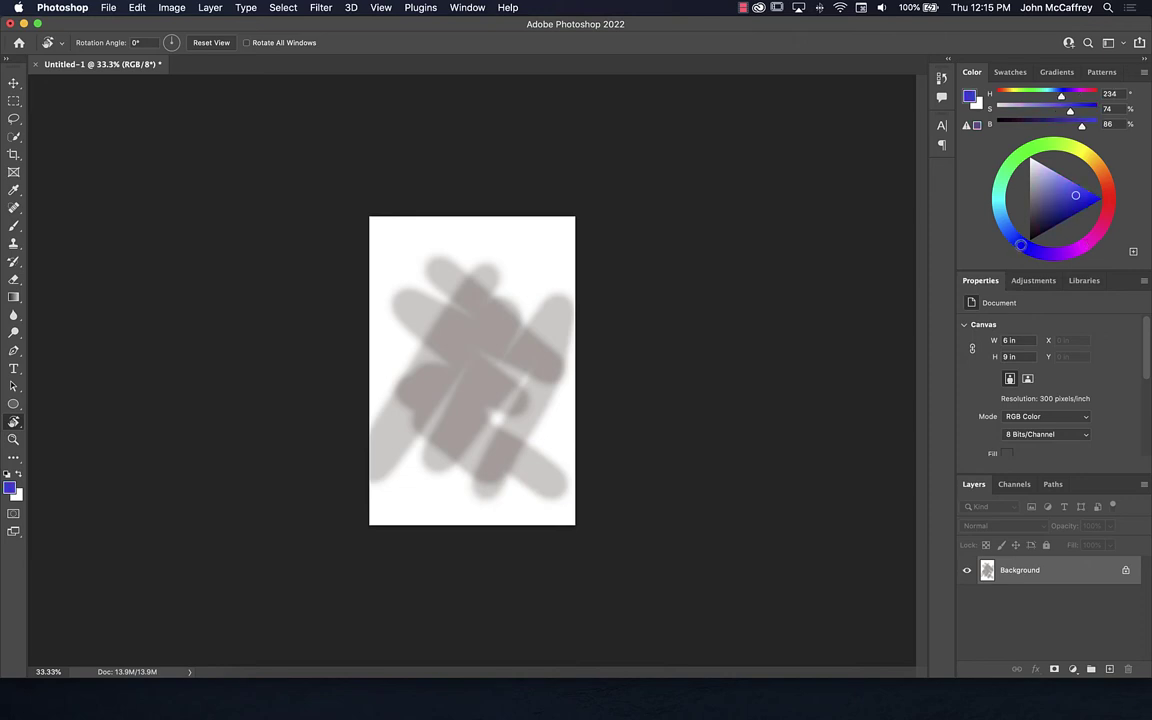
{"action": "left_click", "coordinate": [999, 194]}
{"action": "left_click", "coordinate": [1021, 154]}
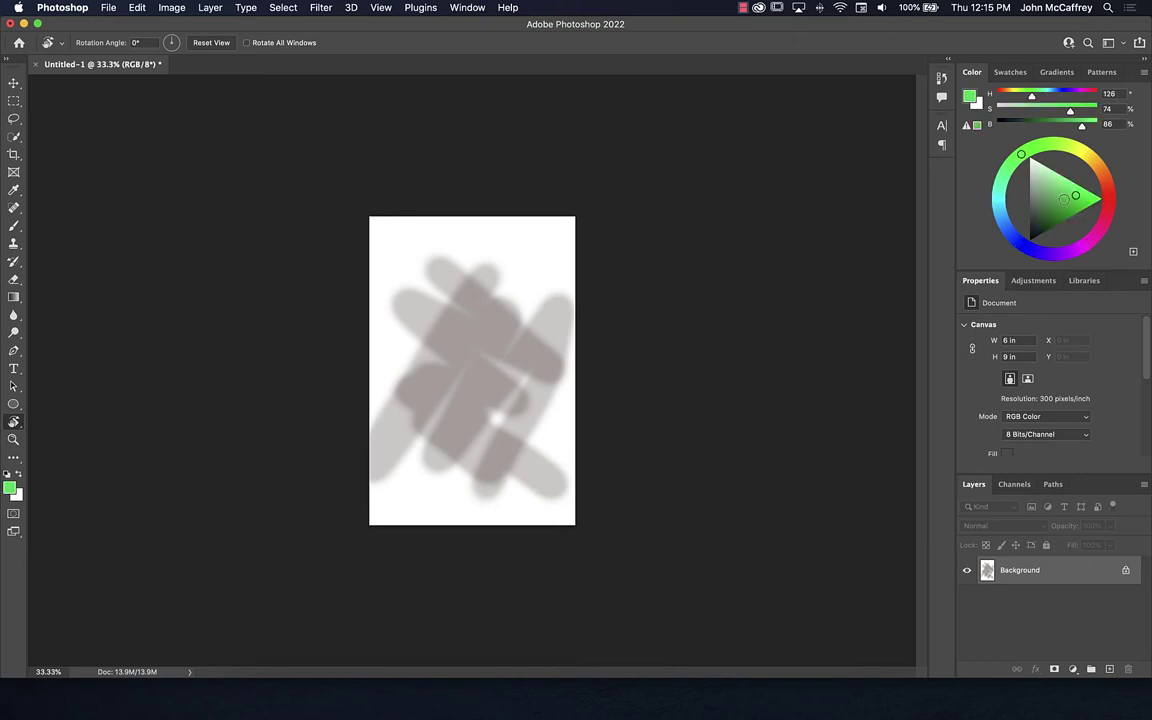
{"action": "left_click", "coordinate": [1071, 207]}
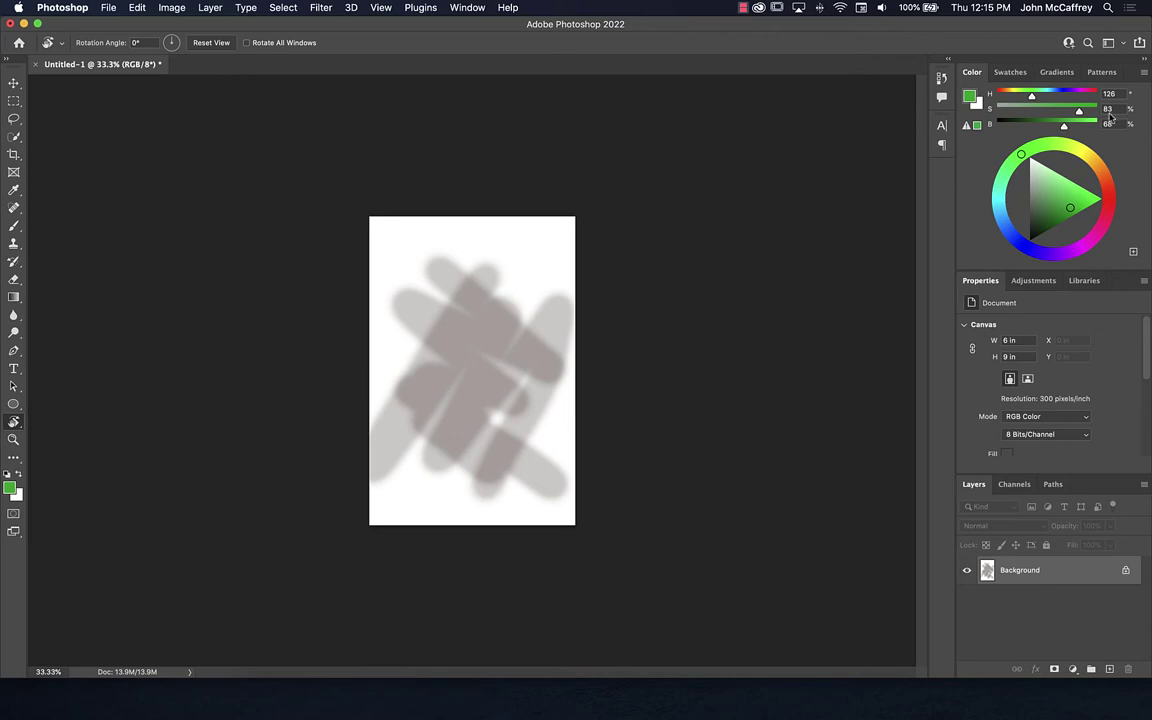
Try the RGB Sliders and CMYK Sliders color displays, ending on the Hue Cube.
{"action": "left_click", "coordinate": [1144, 73]}
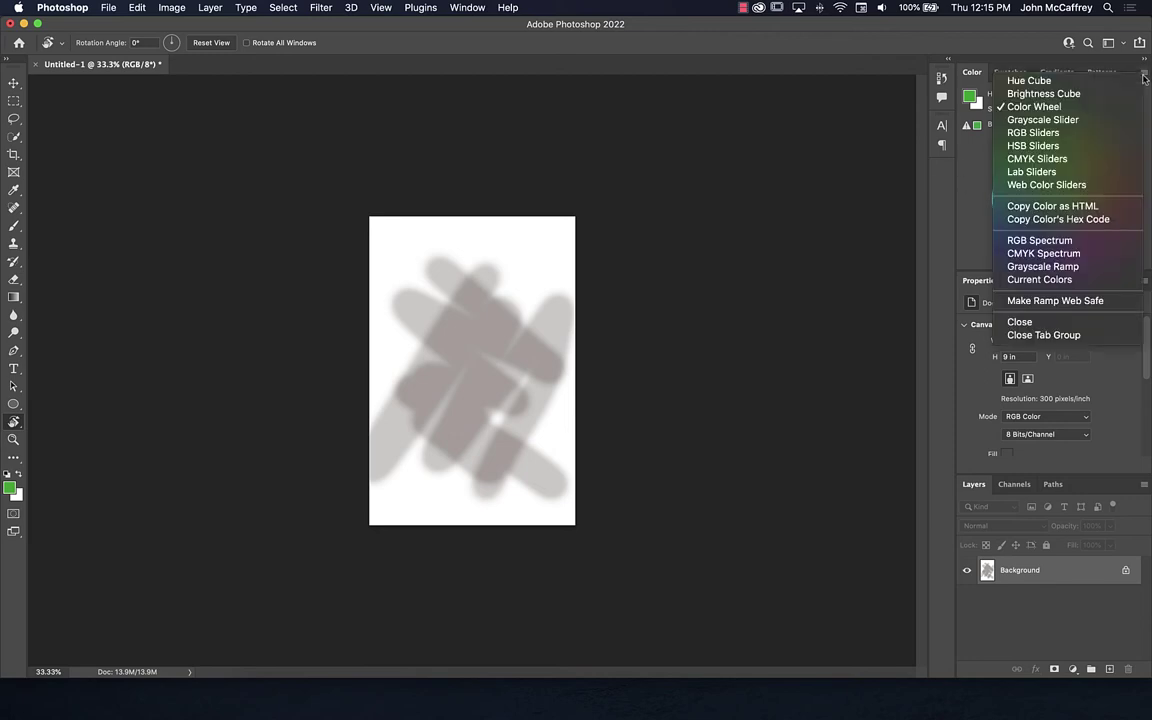
{"action": "left_click", "coordinate": [1057, 133]}
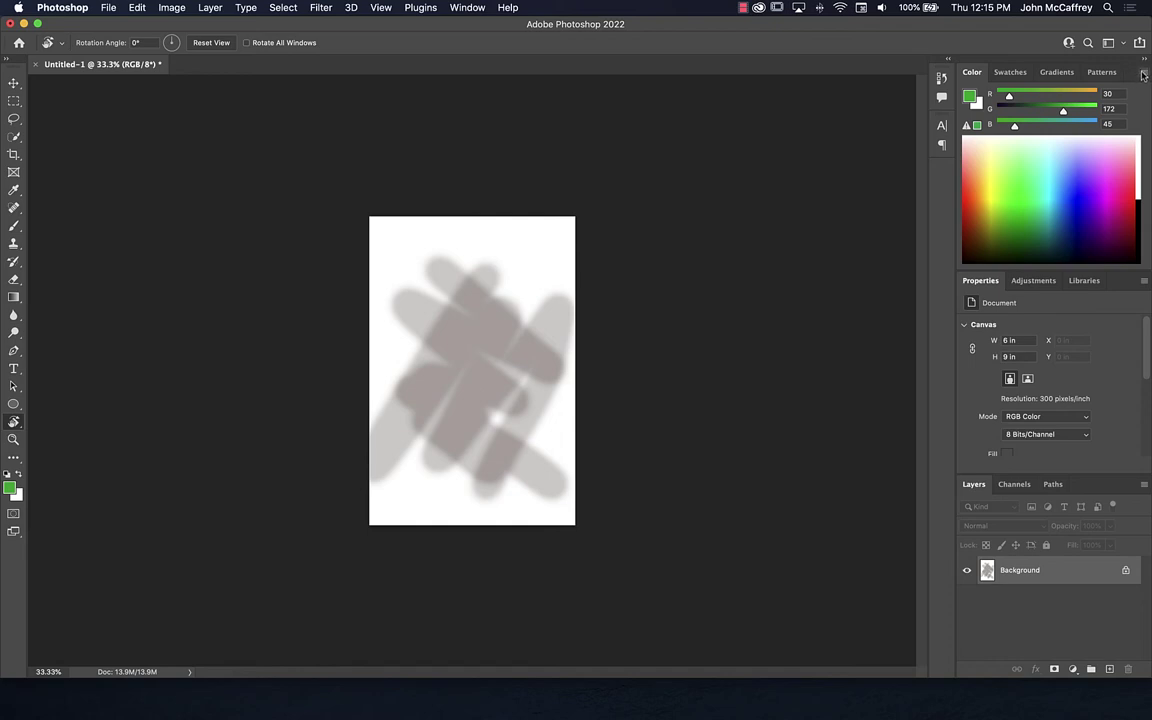
{"action": "left_click", "coordinate": [1143, 75]}
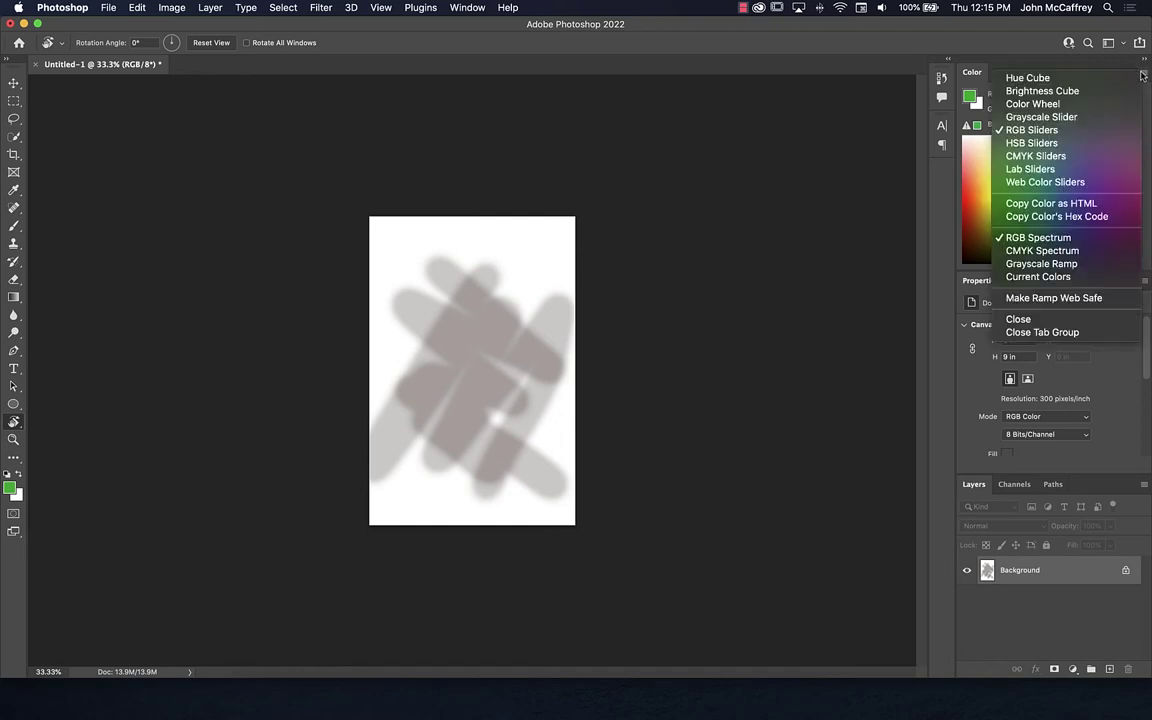
{"action": "left_click", "coordinate": [1016, 157]}
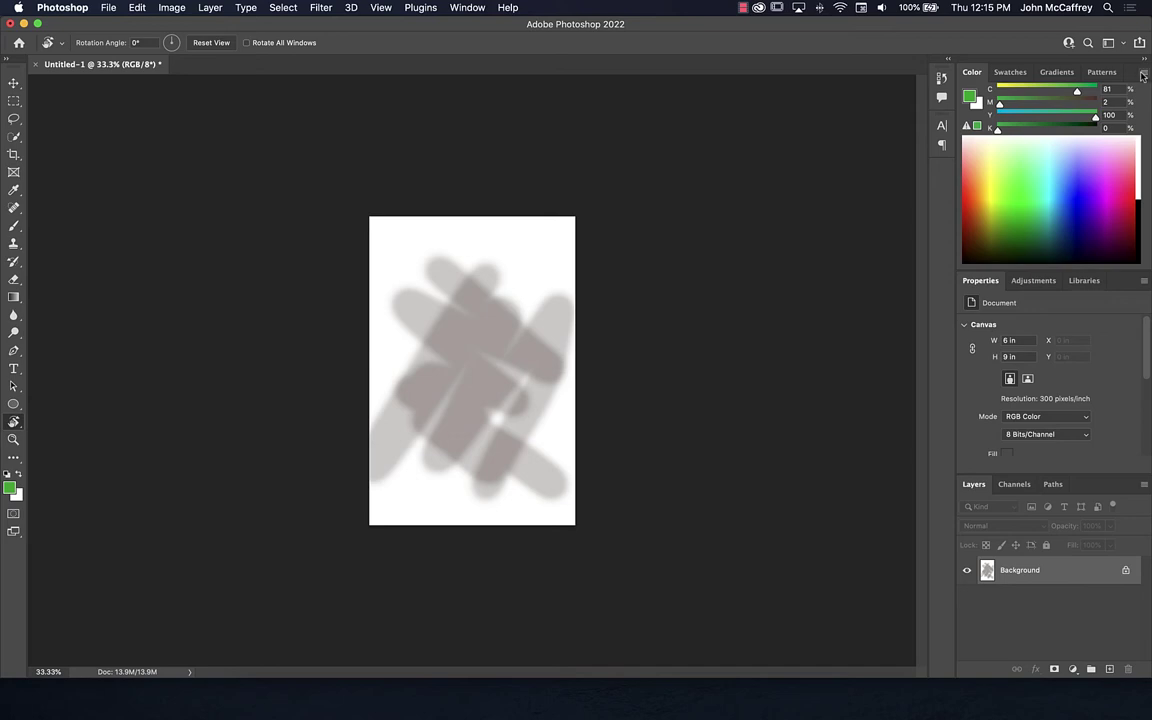
{"action": "left_click", "coordinate": [1143, 75]}
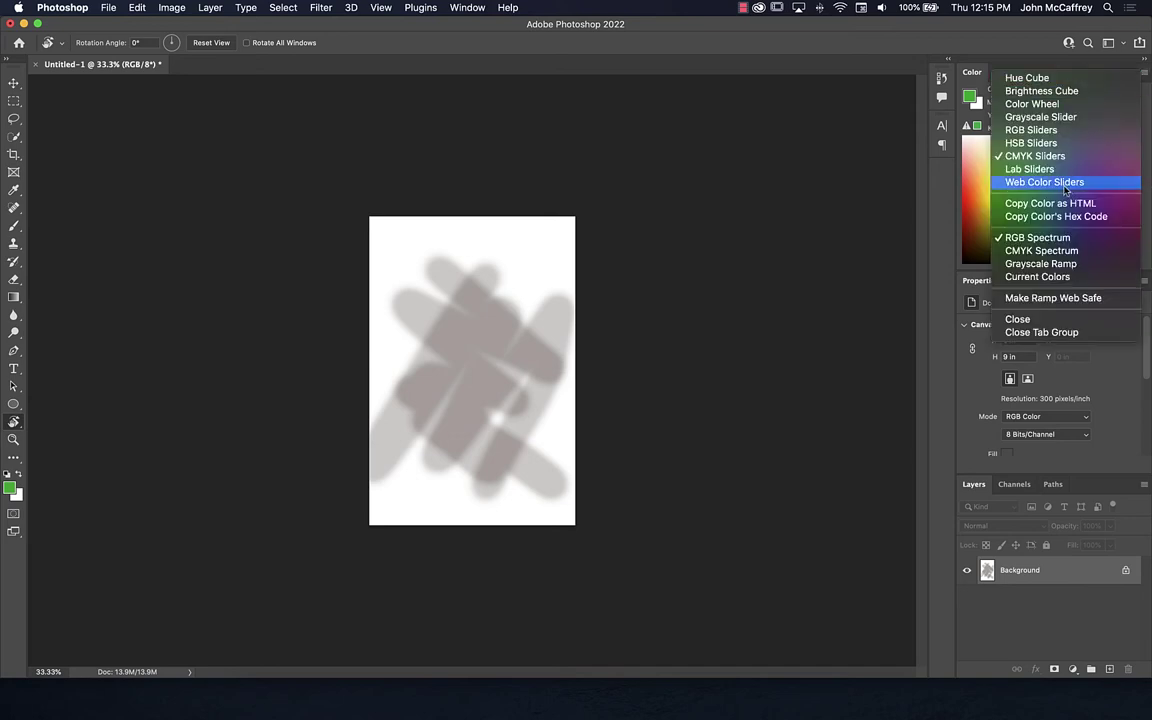
{"action": "left_click", "coordinate": [1030, 78]}
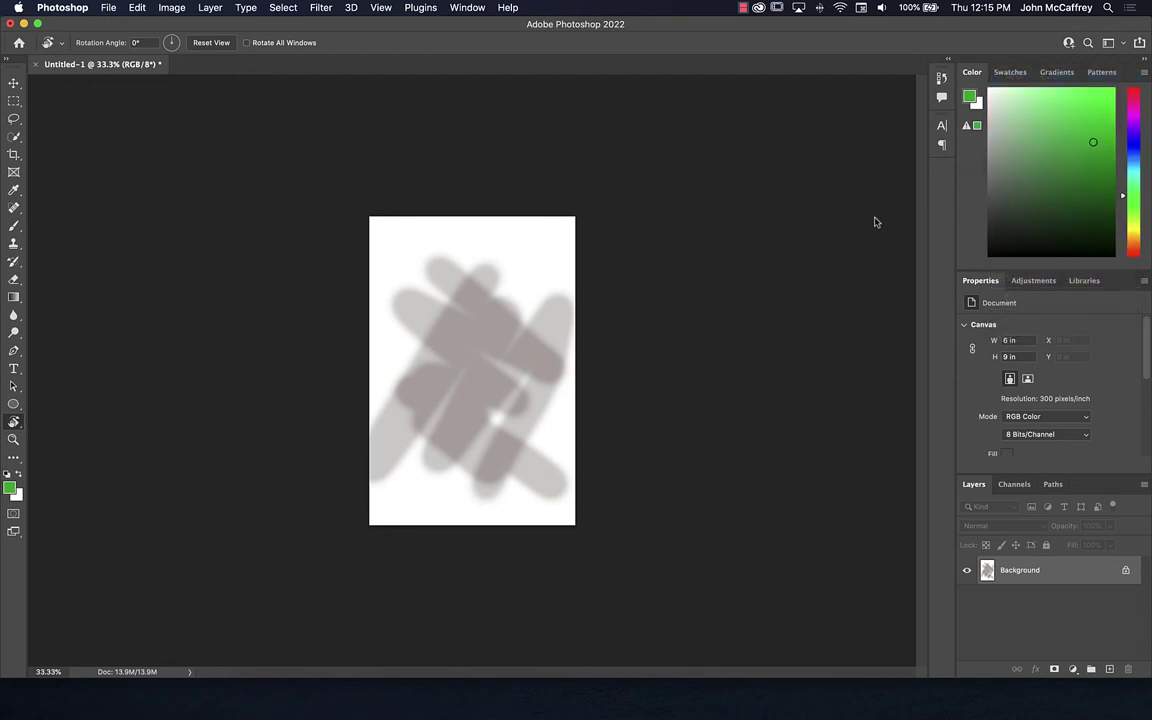
Set the background color to purple #66249a using the Color Picker.
{"action": "left_click", "coordinate": [15, 494]}
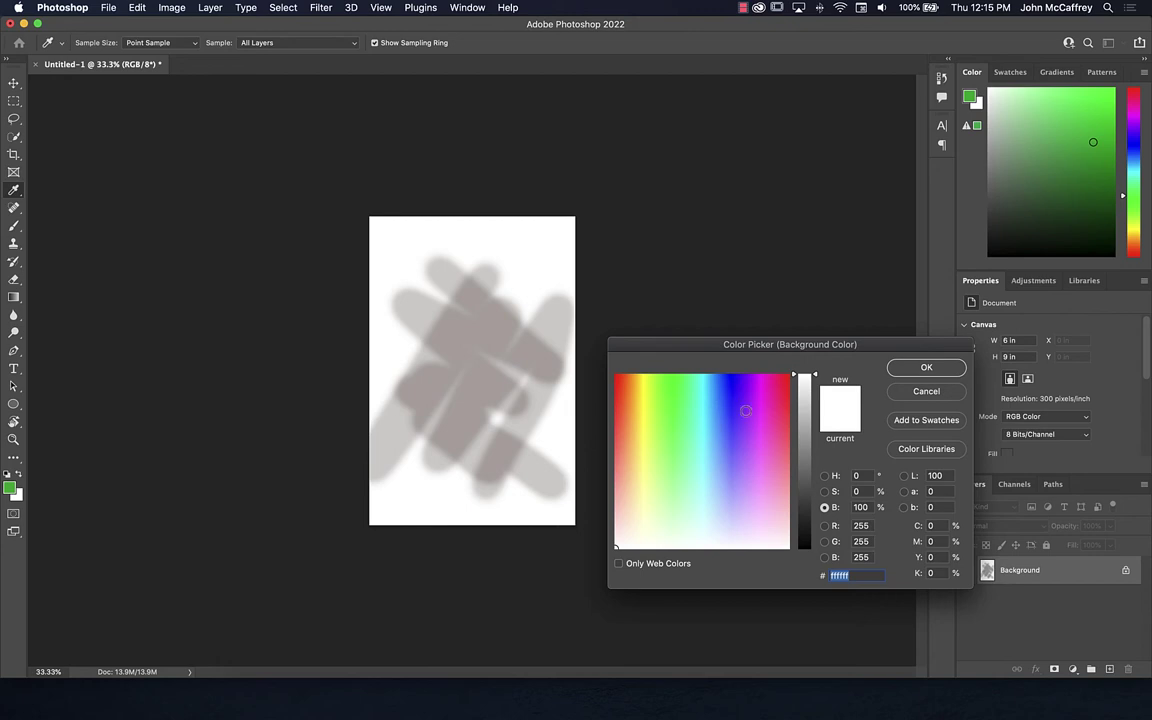
{"action": "mouse_move", "coordinate": [804, 447]}
{"action": "left_mouse_down"}
{"action": "mouse_move", "coordinate": [797, 468]}
{"action": "mouse_move", "coordinate": [797, 442]}
{"action": "left_mouse_up"}
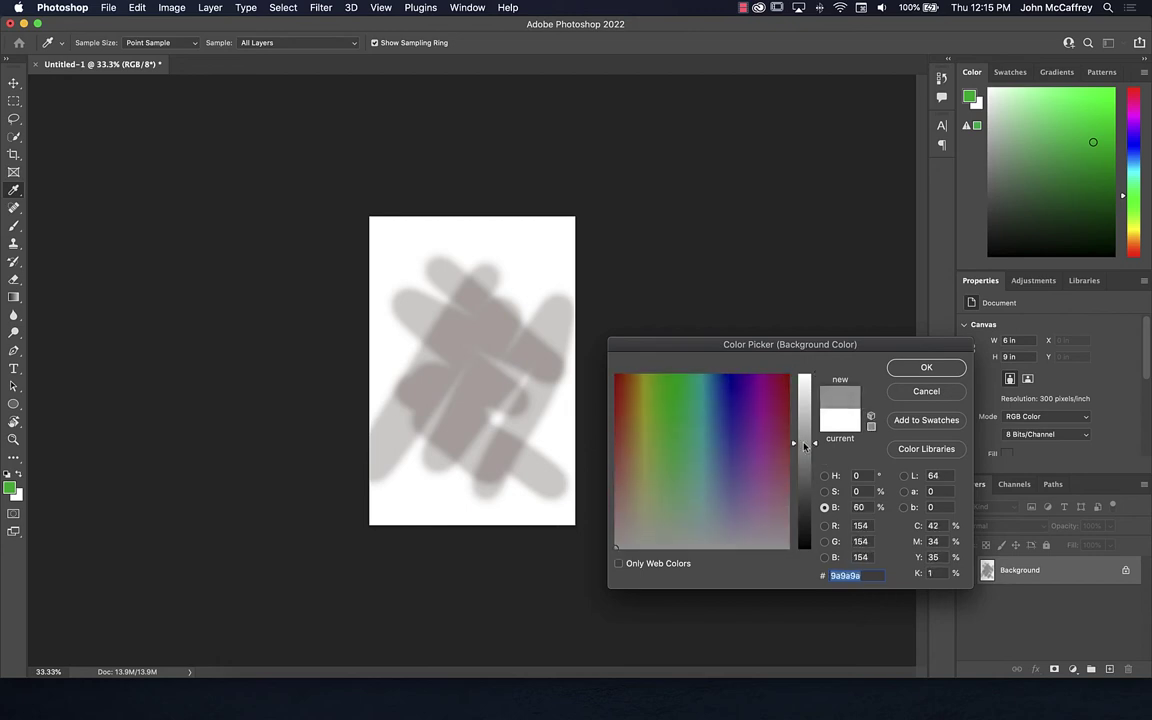
{"action": "left_click", "coordinate": [745, 401]}
{"action": "mouse_move", "coordinate": [745, 401]}
{"action": "left_mouse_down"}
{"action": "mouse_move", "coordinate": [740, 388]}
{"action": "mouse_move", "coordinate": [735, 425]}
{"action": "mouse_move", "coordinate": [747, 414]}
{"action": "mouse_move", "coordinate": [735, 386]}
{"action": "mouse_move", "coordinate": [748, 388]}
{"action": "mouse_move", "coordinate": [747, 414]}
{"action": "left_mouse_up"}
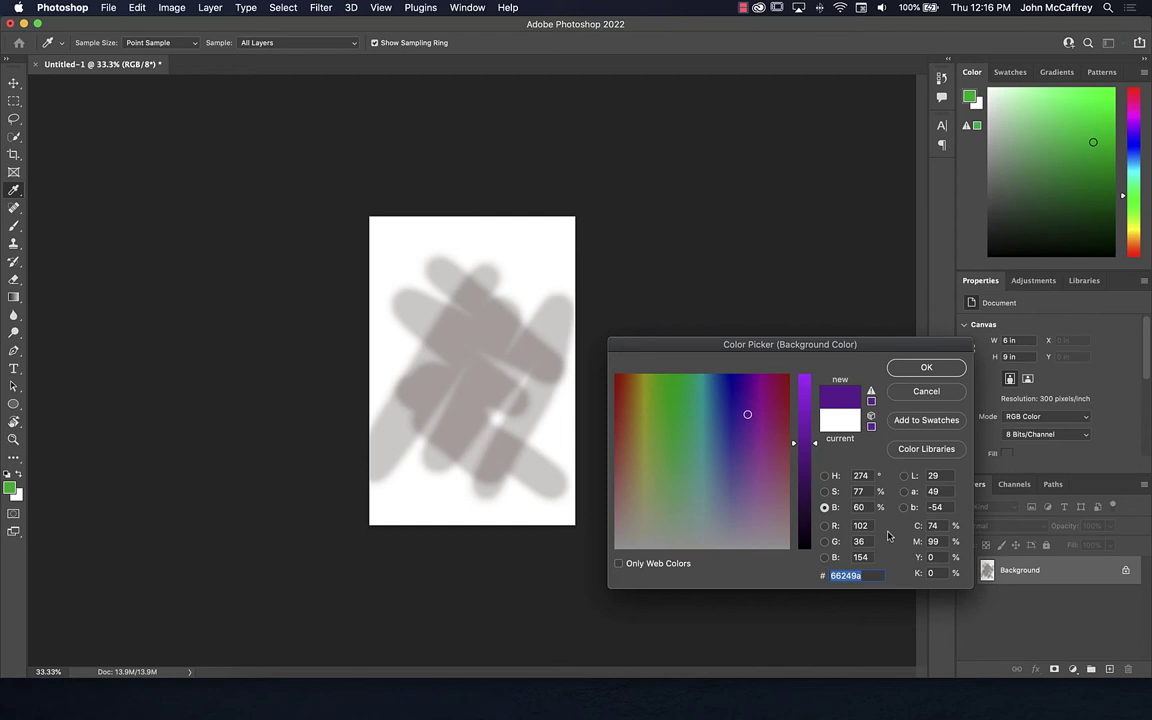
{"action": "left_click", "coordinate": [926, 366]}
{"action": "key", "text": "r"}
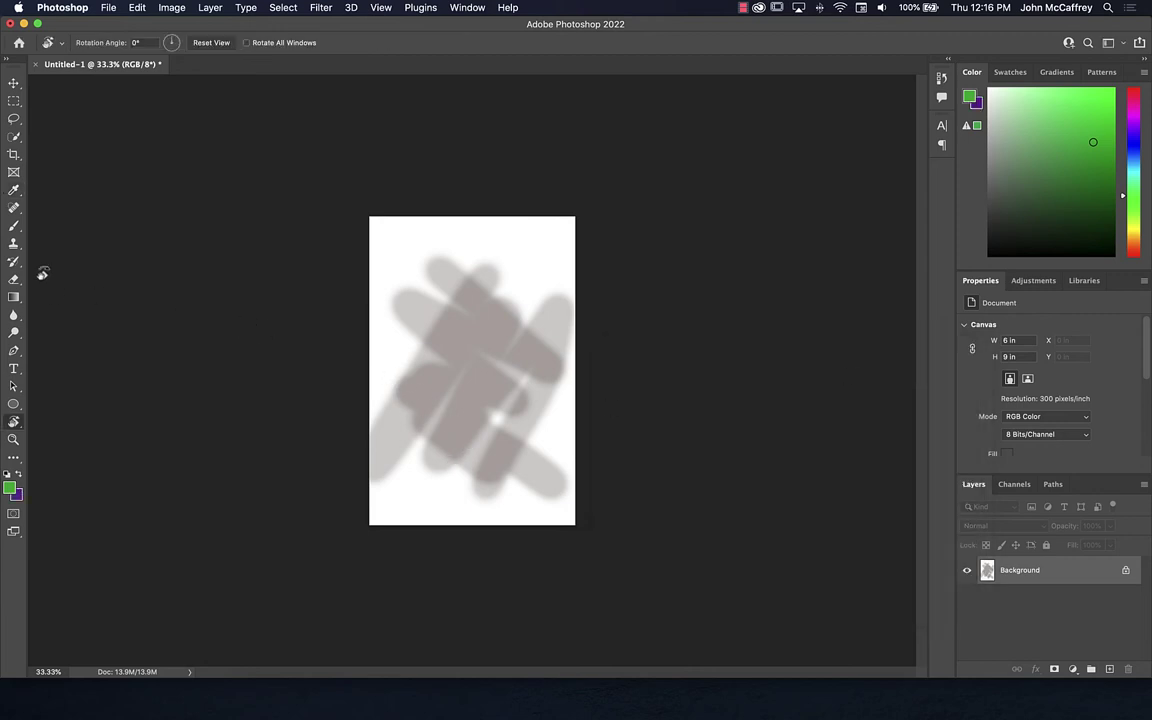
Brush a green rectangle outline at 100% opacity on the upper canvas, and a purple one below it after swapping foreground and background colors.
{"action": "left_click", "coordinate": [14, 226]}
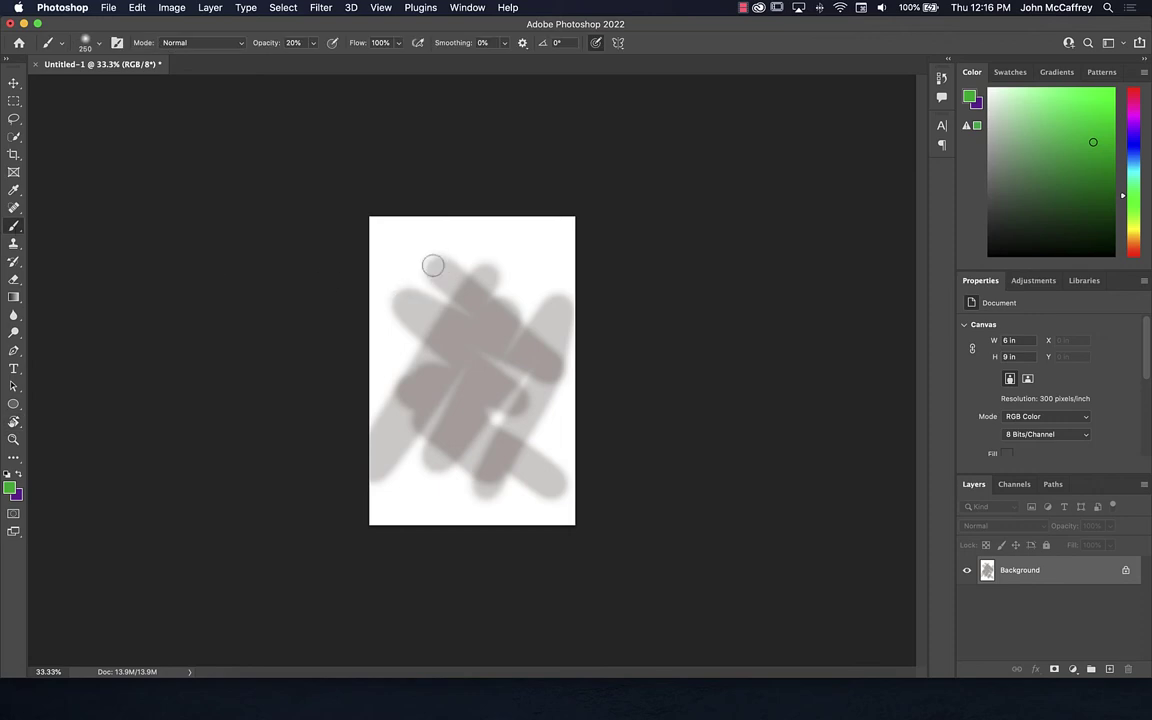
{"action": "left_click_drag", "start_coordinate": [432, 265], "coordinate": [415, 260]}
{"action": "key", "text": "0"}
{"action": "mouse_move", "coordinate": [421, 257]}
{"action": "left_mouse_down"}
{"action": "mouse_move", "coordinate": [518, 256]}
{"action": "mouse_move", "coordinate": [514, 328]}
{"action": "mouse_move", "coordinate": [417, 329]}
{"action": "mouse_move", "coordinate": [414, 248]}
{"action": "left_mouse_up"}
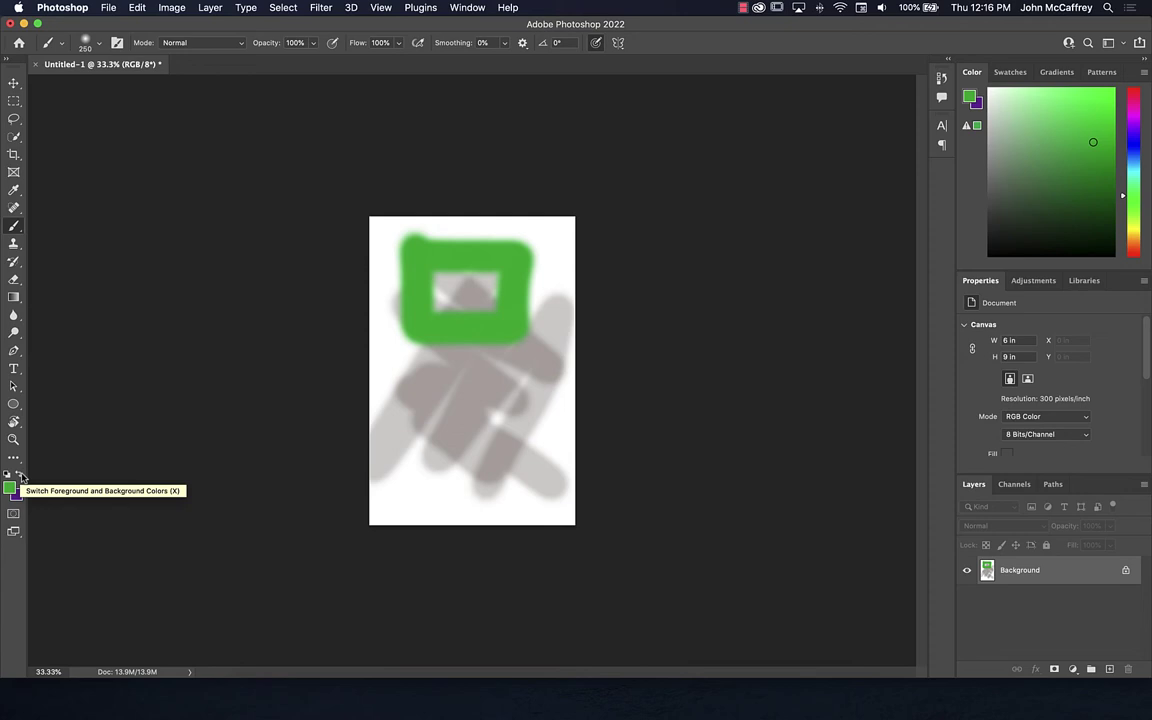
{"action": "left_click", "coordinate": [20, 476]}
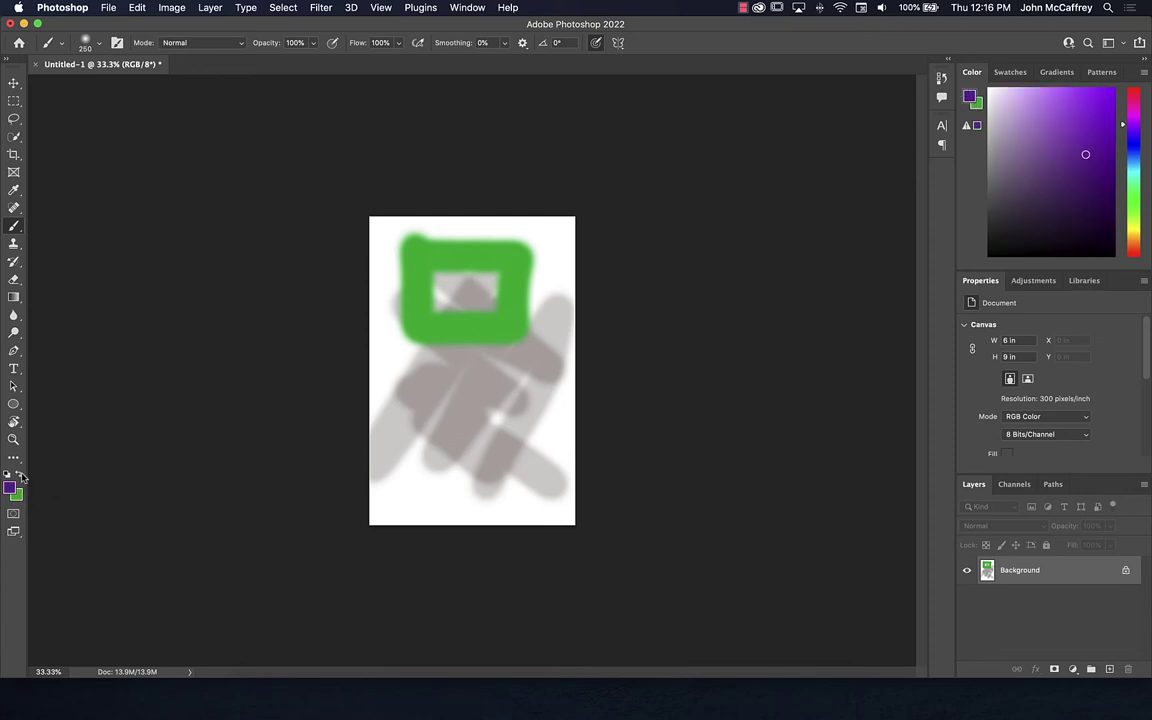
{"action": "mouse_move", "coordinate": [415, 373]}
{"action": "left_mouse_down"}
{"action": "mouse_move", "coordinate": [557, 371]}
{"action": "mouse_move", "coordinate": [524, 467]}
{"action": "mouse_move", "coordinate": [414, 466]}
{"action": "mouse_move", "coordinate": [418, 372]}
{"action": "left_mouse_up"}
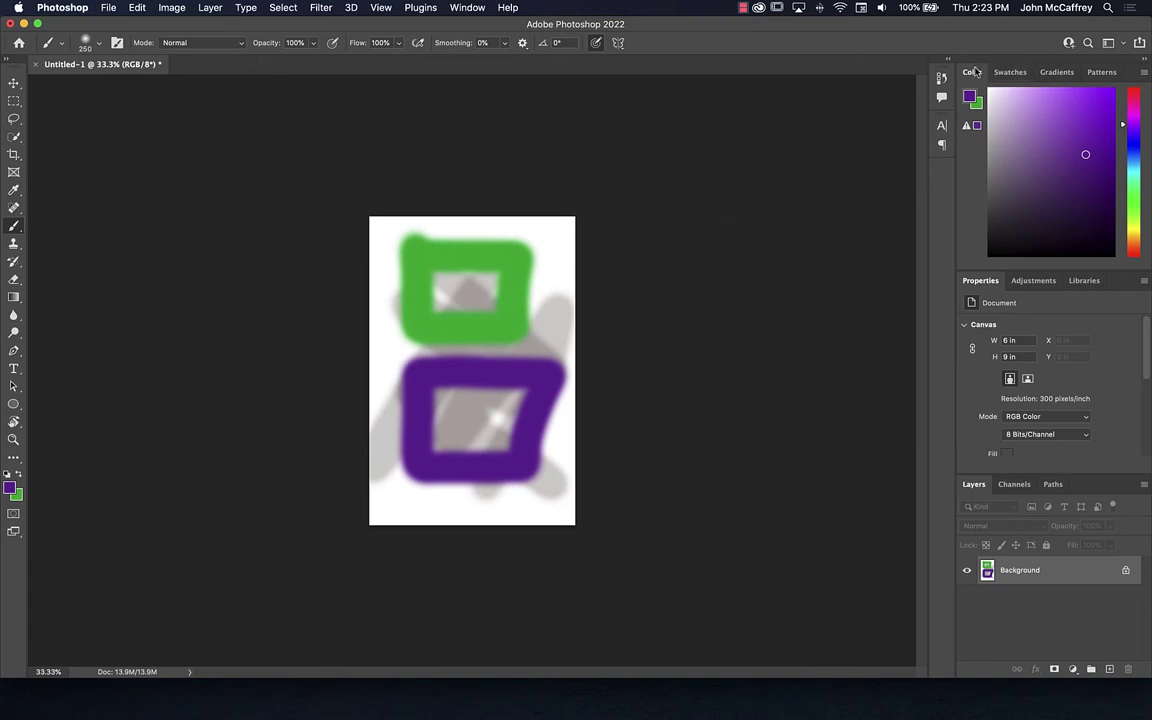
Switch the color display to Color Wheel and paint a circle overlapping both rectangles in pink with HSB 330°, 86%, 95%.
{"action": "left_click", "coordinate": [1144, 73]}
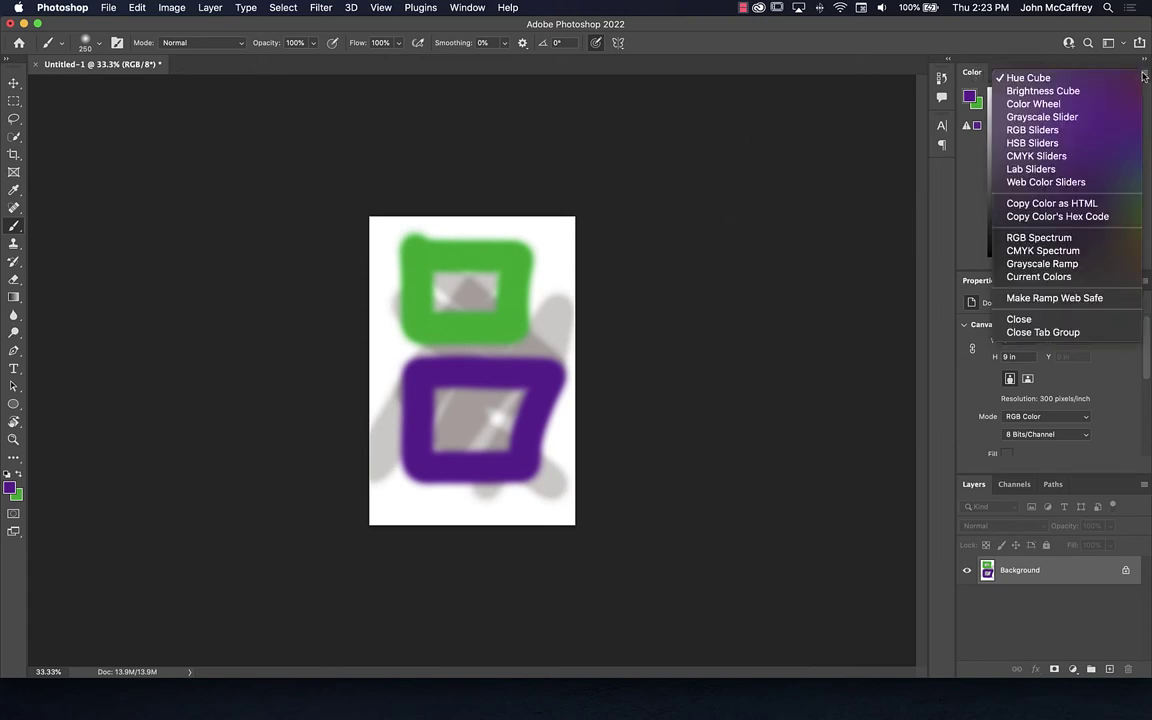
{"action": "left_click", "coordinate": [1036, 105]}
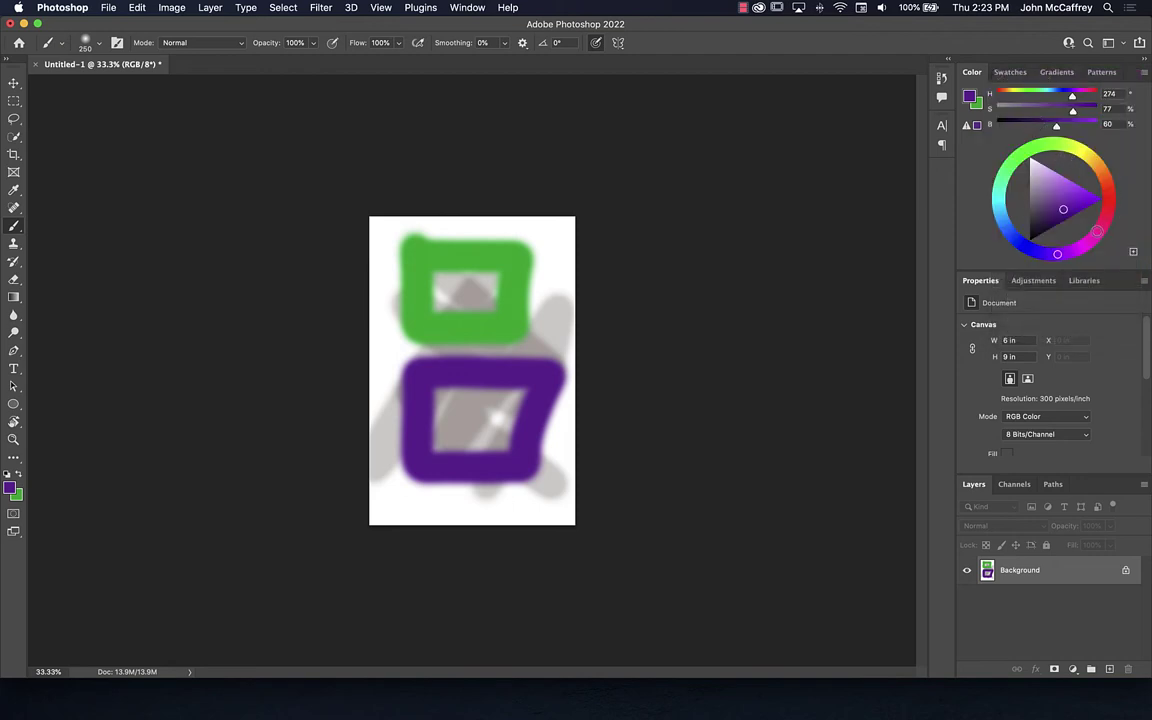
{"action": "left_click", "coordinate": [1097, 231]}
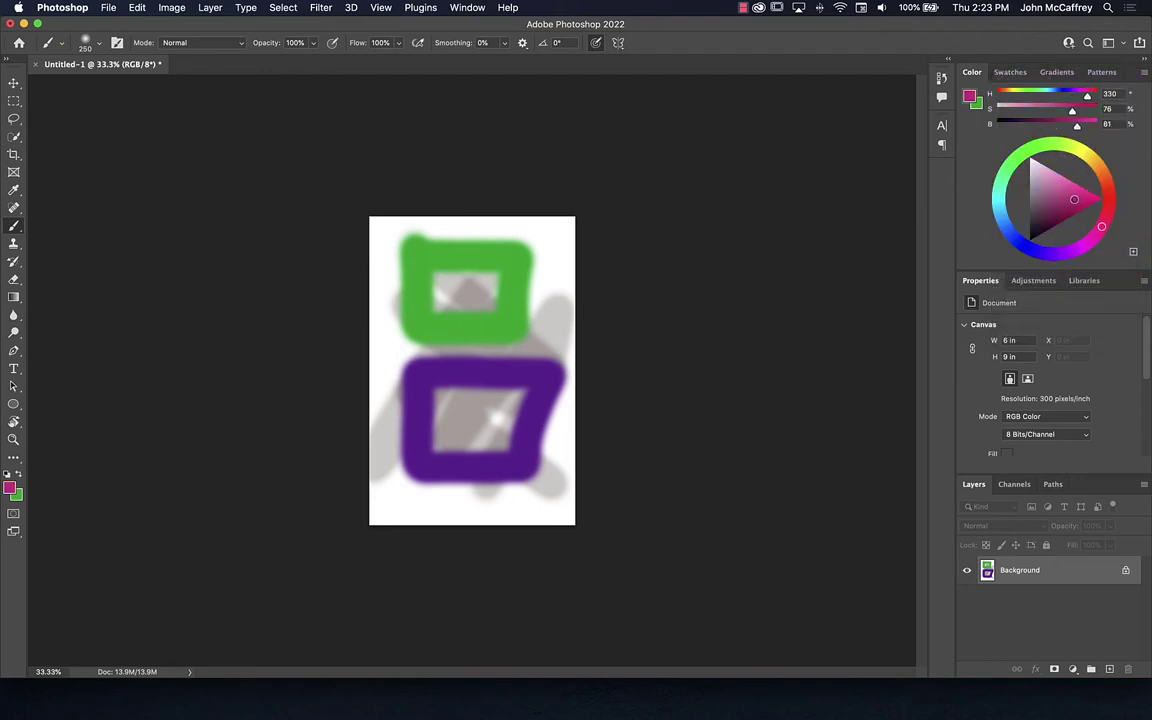
{"action": "left_click", "coordinate": [1089, 195]}
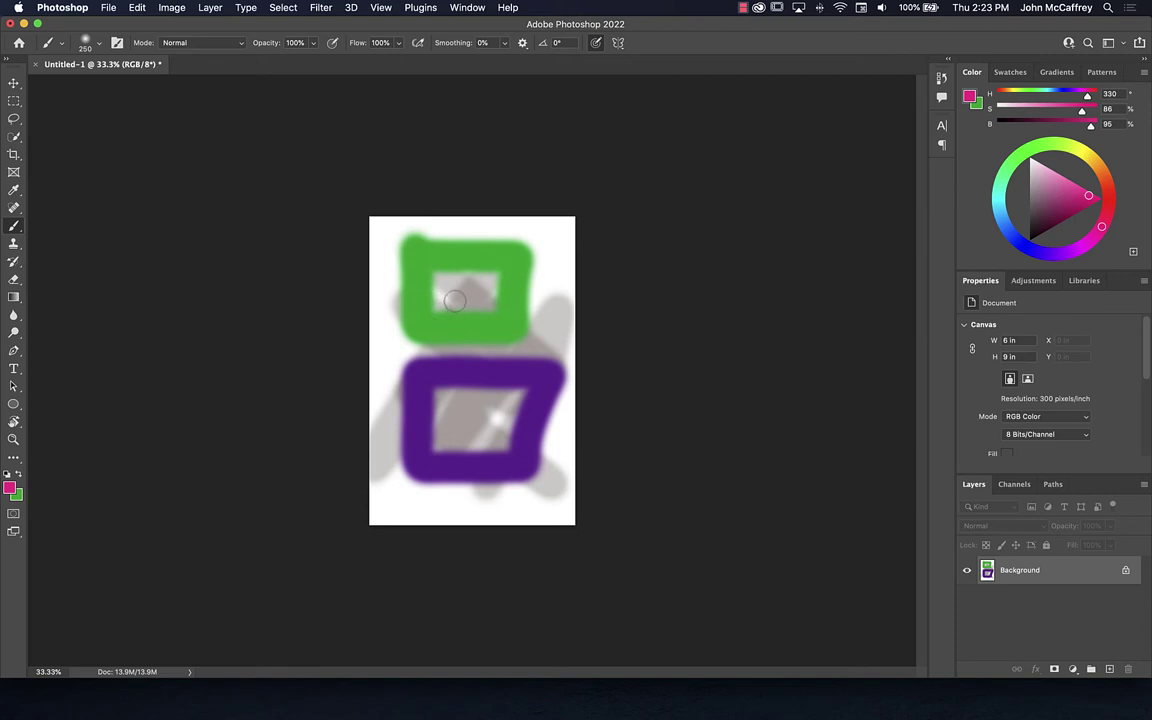
{"action": "mouse_move", "coordinate": [462, 295]}
{"action": "left_mouse_down"}
{"action": "mouse_move", "coordinate": [428, 305]}
{"action": "mouse_move", "coordinate": [478, 428]}
{"action": "mouse_move", "coordinate": [482, 288]}
{"action": "mouse_move", "coordinate": [415, 290]}
{"action": "left_mouse_up"}
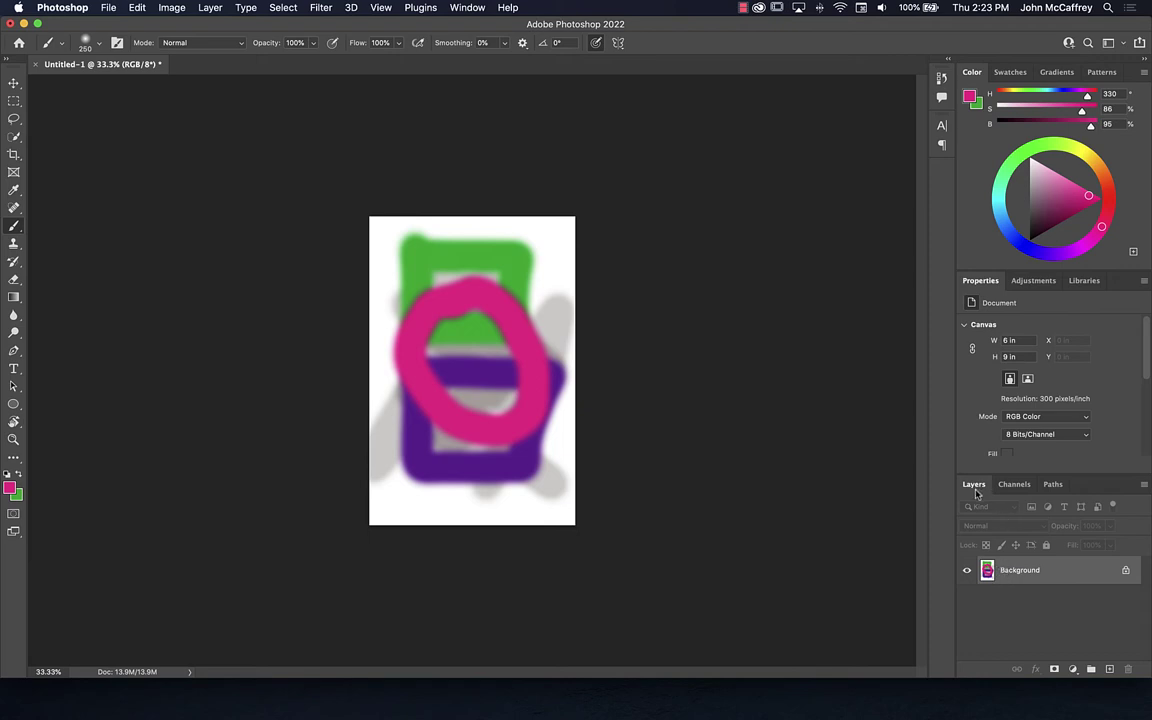
Add a new layer and paint a triangle outline across the upper canvas in blue with HSB 231°, 86%, 95%.
{"action": "left_click", "coordinate": [1108, 670]}
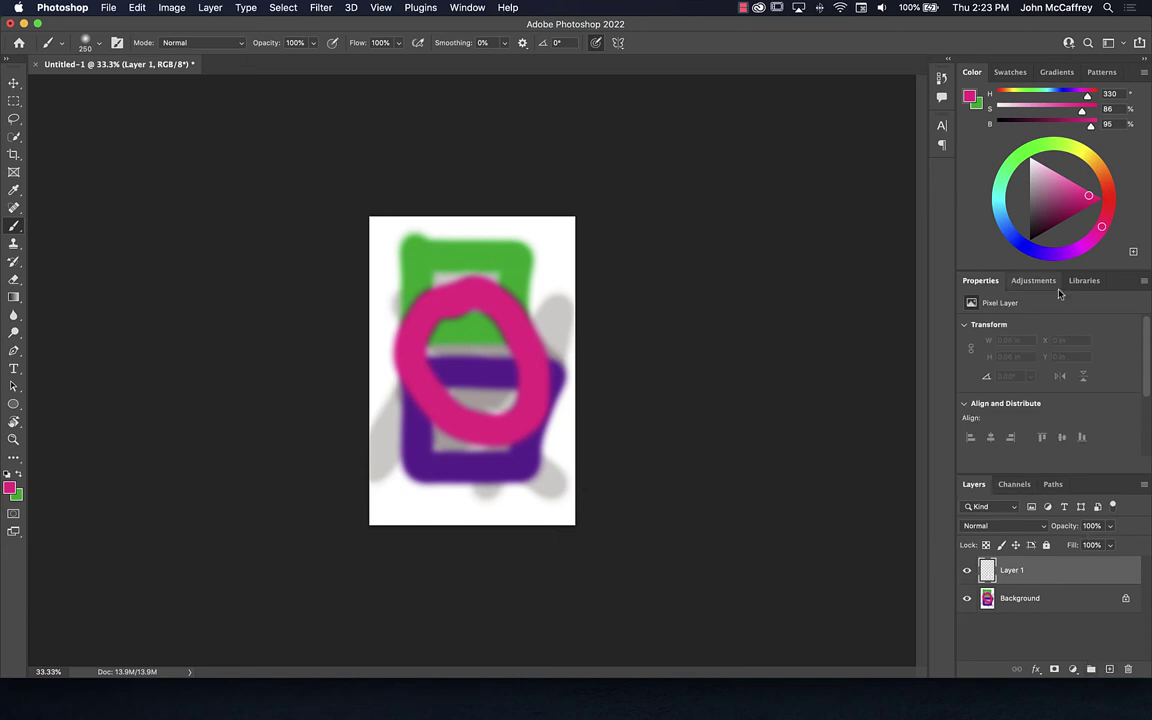
{"action": "left_click", "coordinate": [1016, 245]}
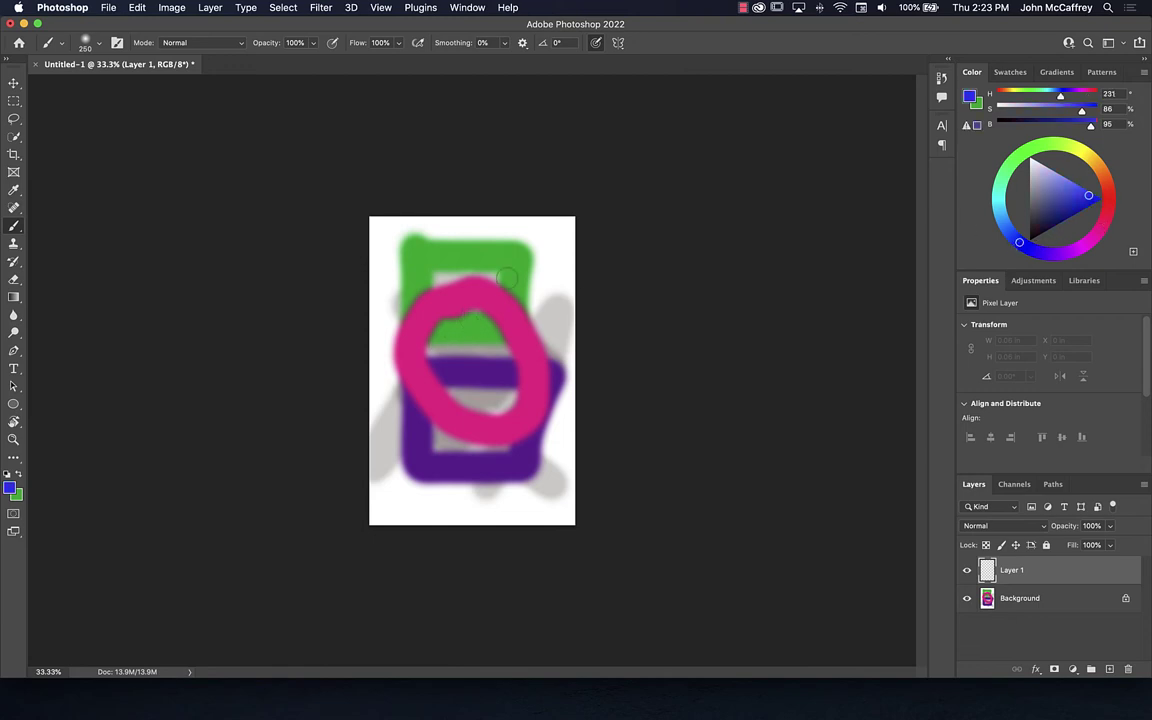
{"action": "mouse_move", "coordinate": [490, 242]}
{"action": "left_mouse_down"}
{"action": "mouse_move", "coordinate": [458, 291]}
{"action": "mouse_move", "coordinate": [381, 334]}
{"action": "mouse_move", "coordinate": [560, 330]}
{"action": "mouse_move", "coordinate": [490, 242]}
{"action": "left_mouse_up"}
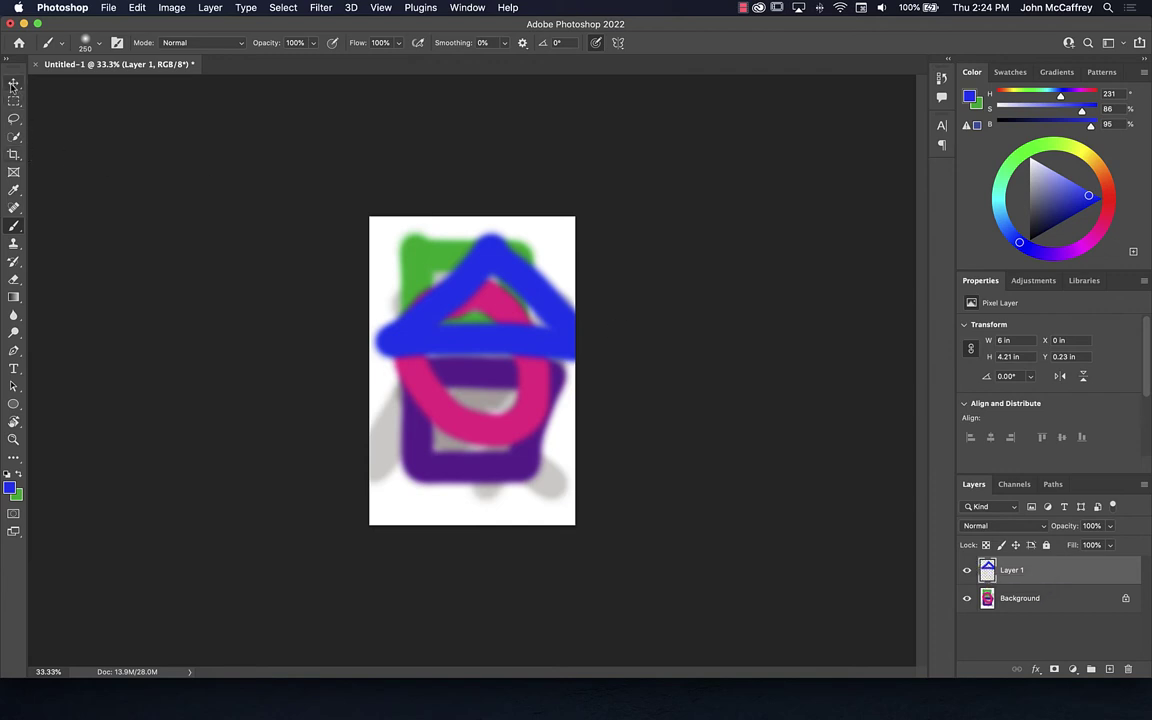
Move the blue triangle down and left on the canvas to about X -2.54 in, Y 3.5 in.
{"action": "left_click", "coordinate": [13, 84]}
{"action": "mouse_move", "coordinate": [406, 337]}
{"action": "left_mouse_down"}
{"action": "mouse_move", "coordinate": [363, 380]}
{"action": "mouse_move", "coordinate": [355, 418]}
{"action": "mouse_move", "coordinate": [385, 395]}
{"action": "mouse_move", "coordinate": [380, 335]}
{"action": "mouse_move", "coordinate": [380, 445]}
{"action": "mouse_move", "coordinate": [355, 412]}
{"action": "left_mouse_up"}
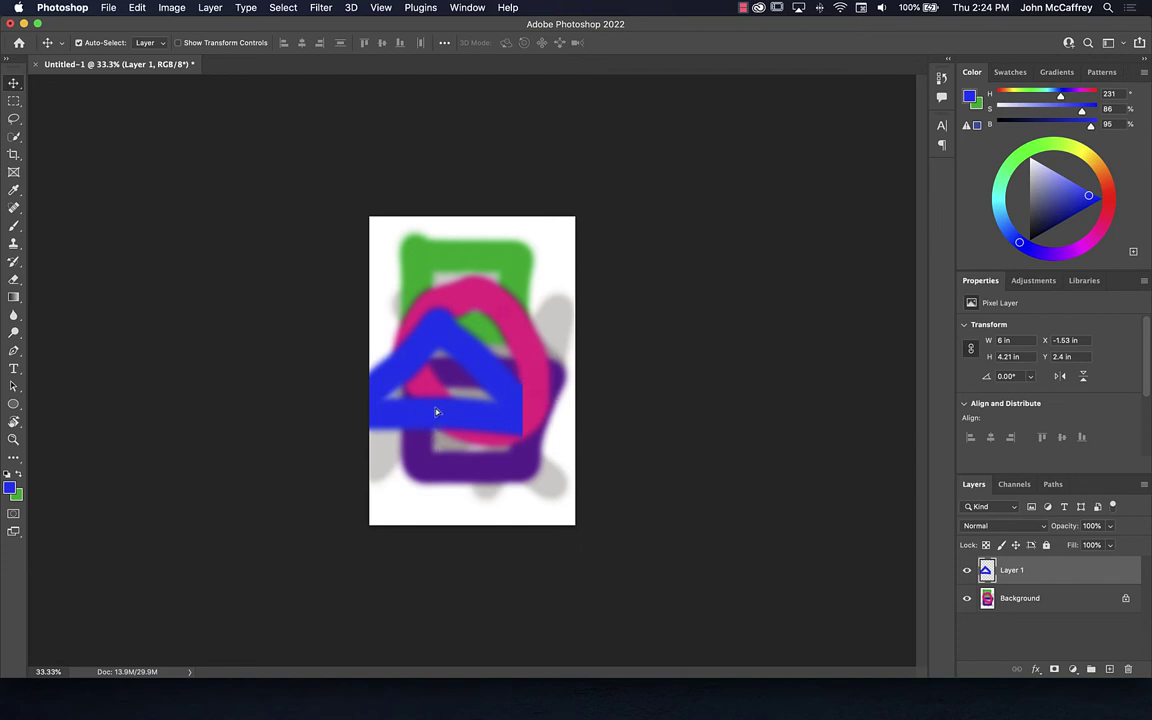
{"action": "mouse_move", "coordinate": [436, 412]}
{"action": "left_mouse_down"}
{"action": "mouse_move", "coordinate": [447, 398]}
{"action": "mouse_move", "coordinate": [485, 437]}
{"action": "mouse_move", "coordinate": [437, 458]}
{"action": "mouse_move", "coordinate": [439, 490]}
{"action": "mouse_move", "coordinate": [570, 454]}
{"action": "mouse_move", "coordinate": [382, 453]}
{"action": "mouse_move", "coordinate": [390, 460]}
{"action": "left_mouse_up"}
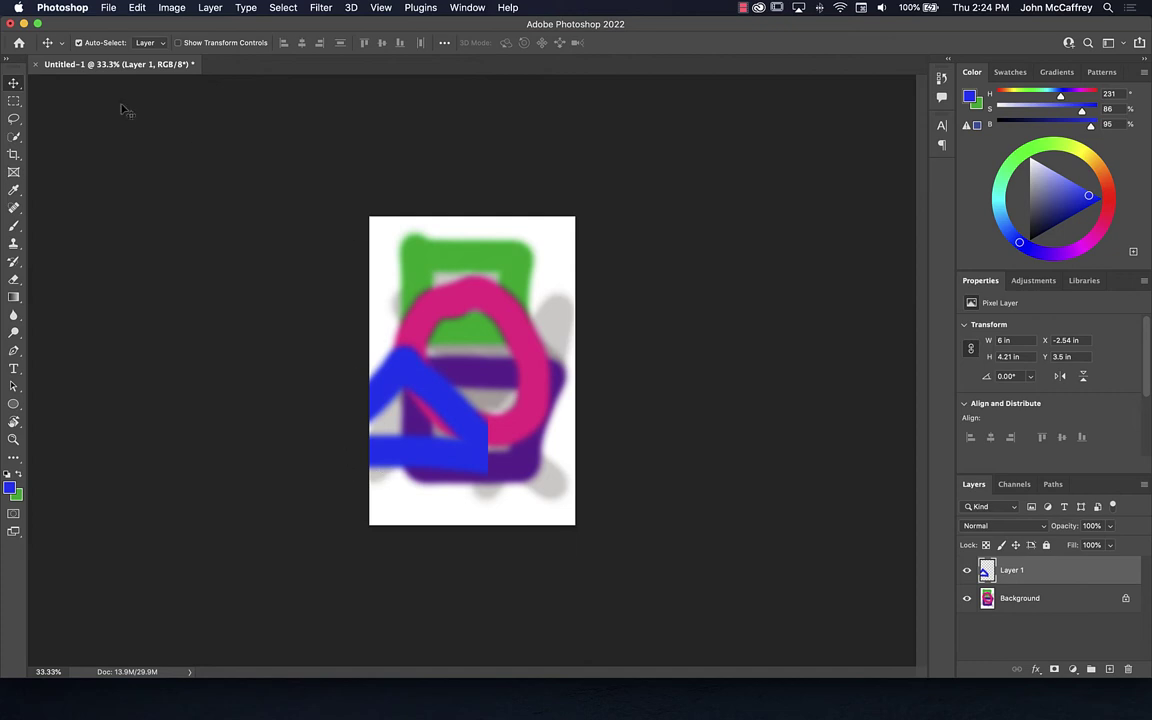
Brush in the blue triangle's cut-off corner and move the triangle to about X -0.61 in, Y 3.98 in.
{"action": "left_click", "coordinate": [14, 226]}
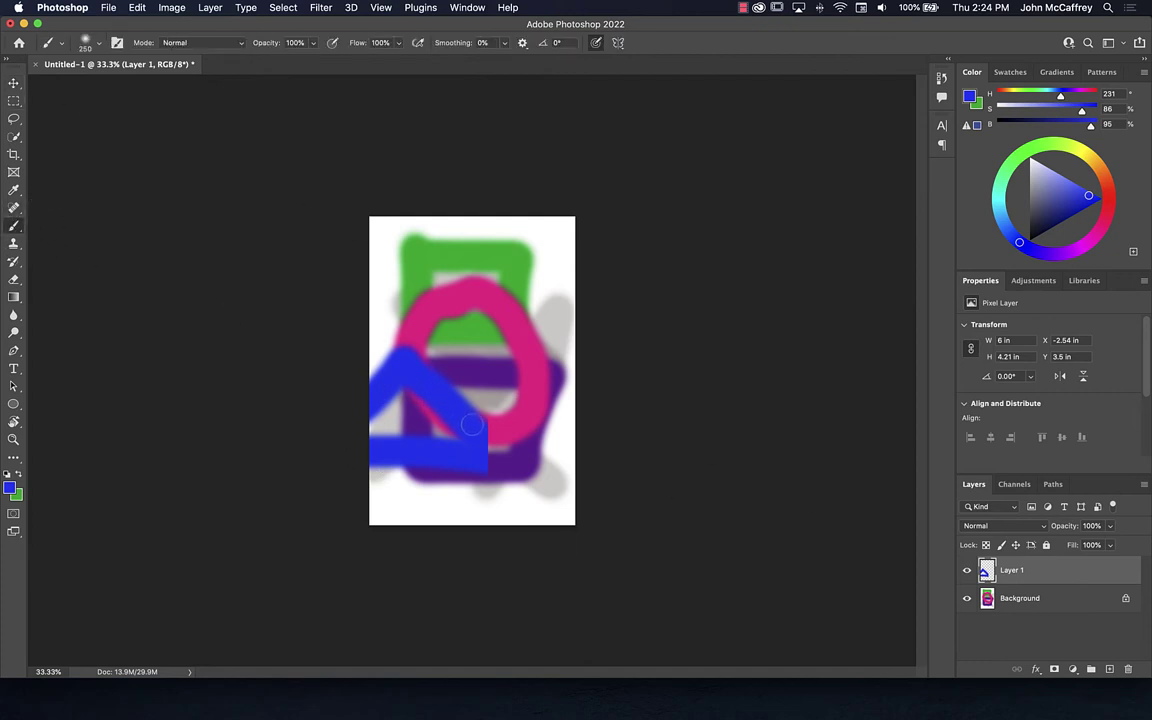
{"action": "left_click_drag", "start_coordinate": [473, 427], "coordinate": [505, 452]}
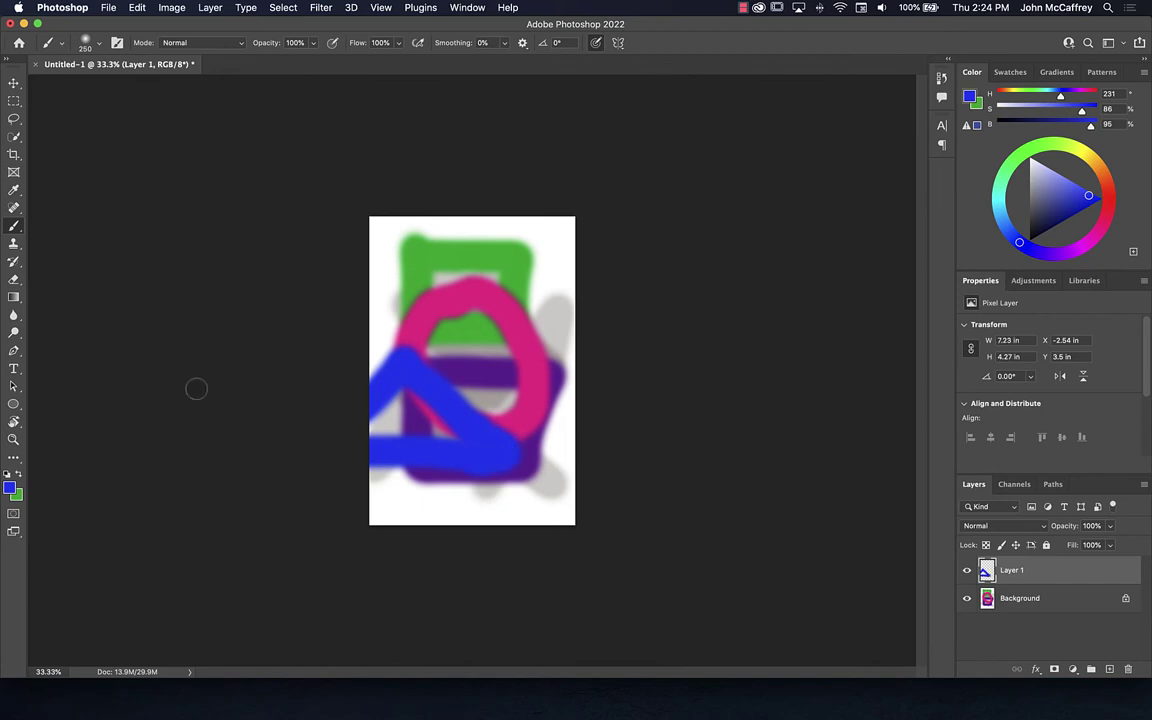
{"action": "key", "text": "v"}
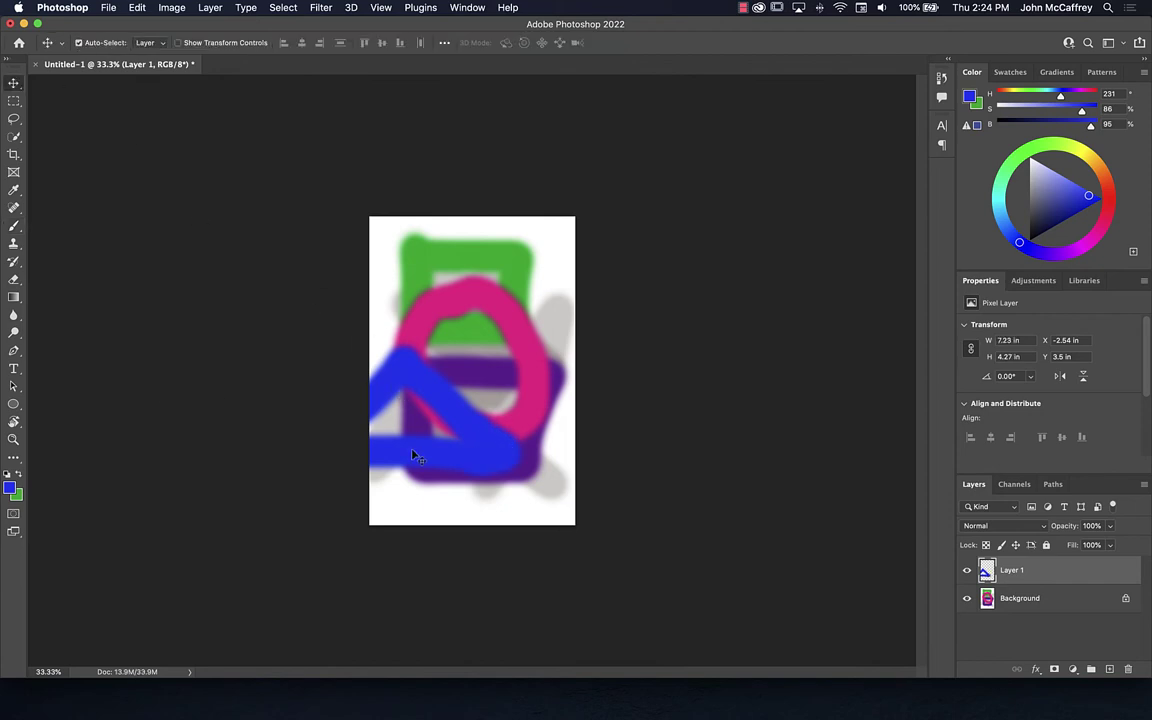
{"action": "mouse_move", "coordinate": [413, 456]}
{"action": "left_mouse_down"}
{"action": "mouse_move", "coordinate": [506, 426]}
{"action": "mouse_move", "coordinate": [406, 411]}
{"action": "mouse_move", "coordinate": [489, 396]}
{"action": "mouse_move", "coordinate": [522, 362]}
{"action": "mouse_move", "coordinate": [529, 329]}
{"action": "mouse_move", "coordinate": [537, 434]}
{"action": "mouse_move", "coordinate": [522, 466]}
{"action": "mouse_move", "coordinate": [476, 474]}
{"action": "left_mouse_up"}
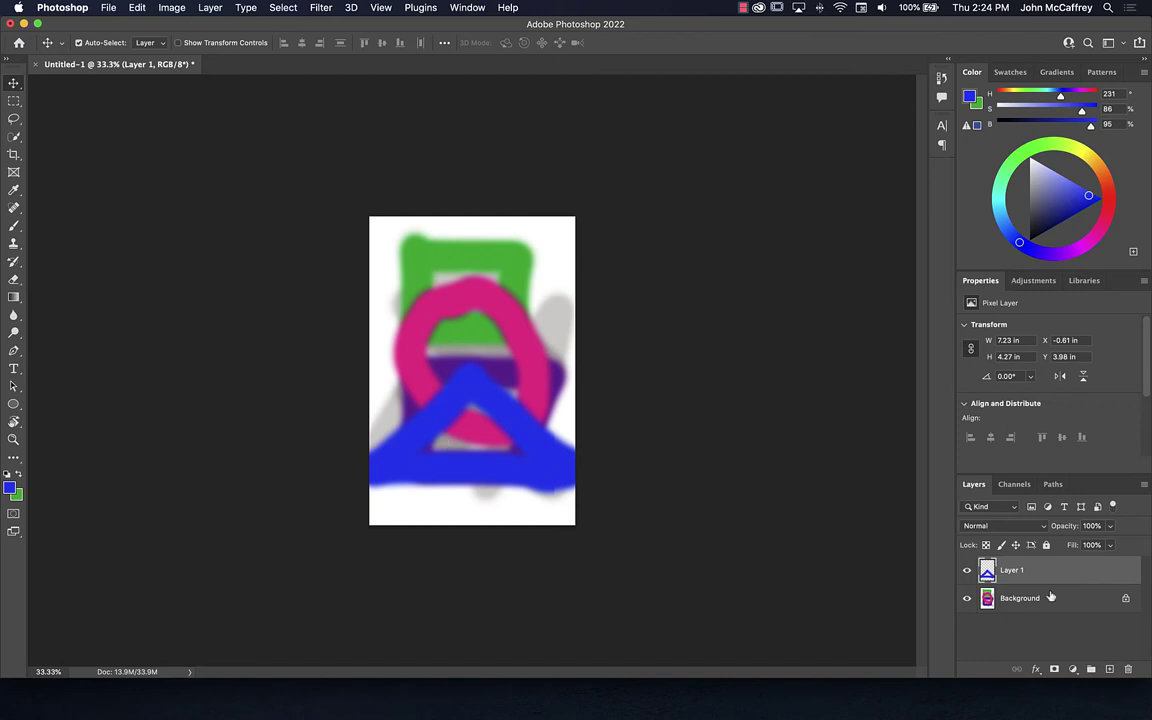
Free-transform the blue triangle, scaling it to about 97.20% and rotating it to about -0.18°.
{"action": "left_click", "coordinate": [142, 8]}
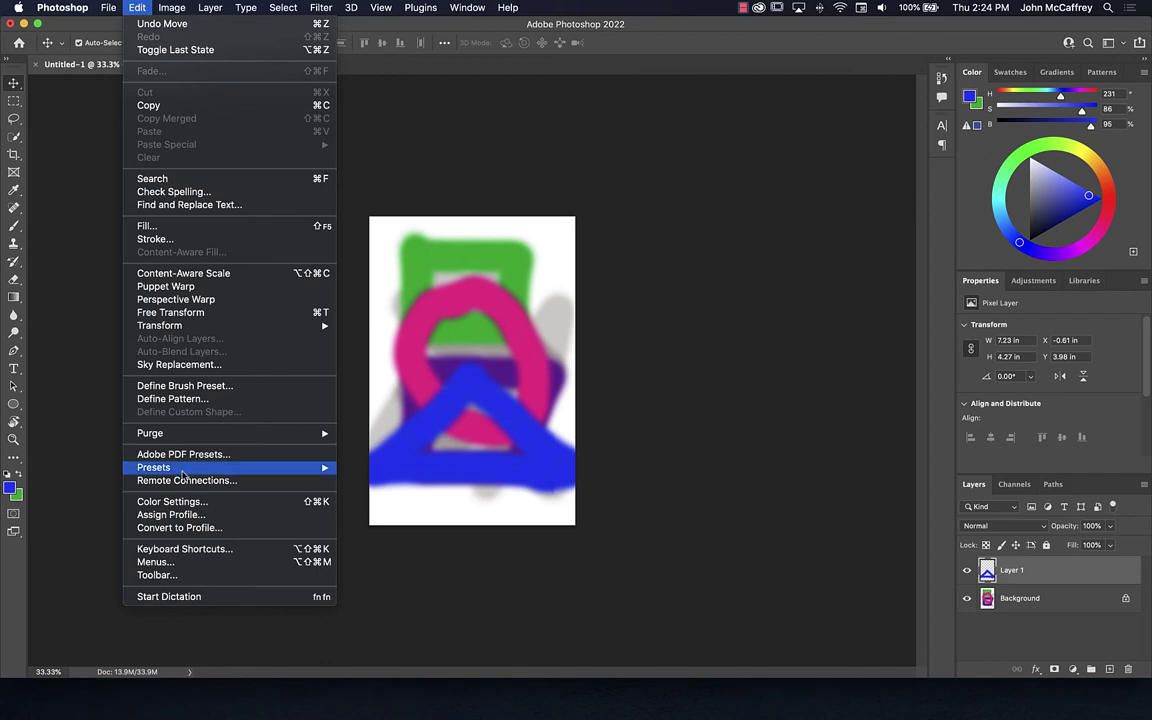
{"action": "mouse_move", "coordinate": [178, 330]}
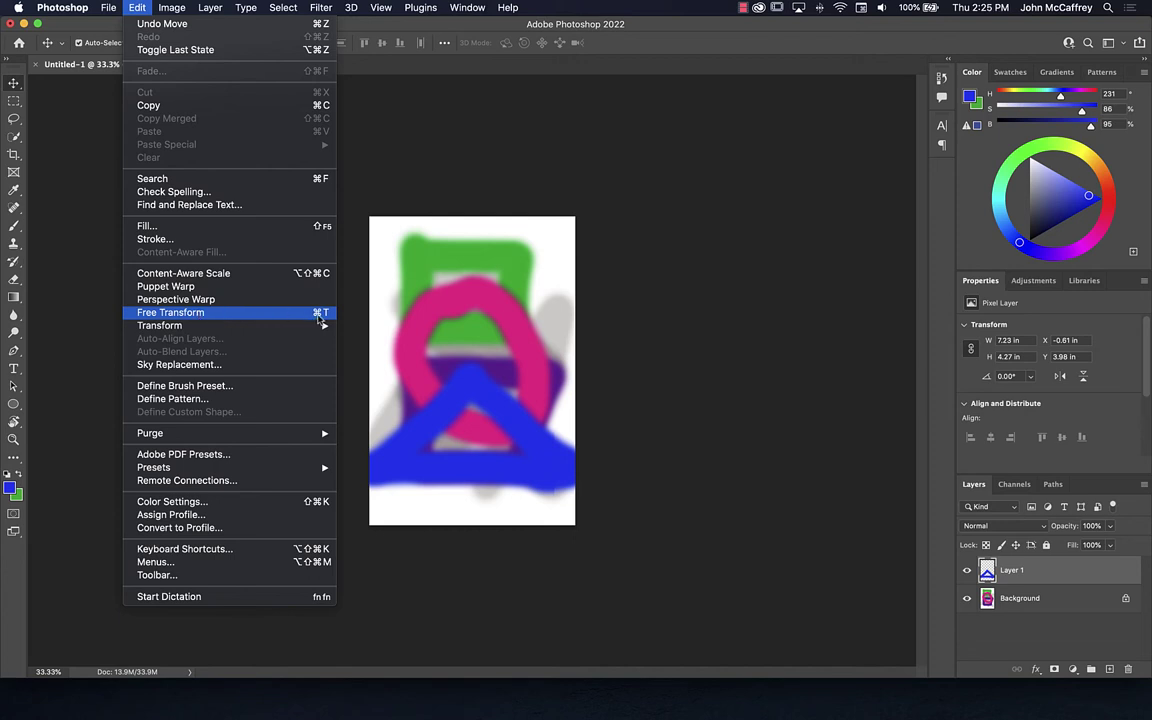
{"action": "left_click", "coordinate": [320, 318]}
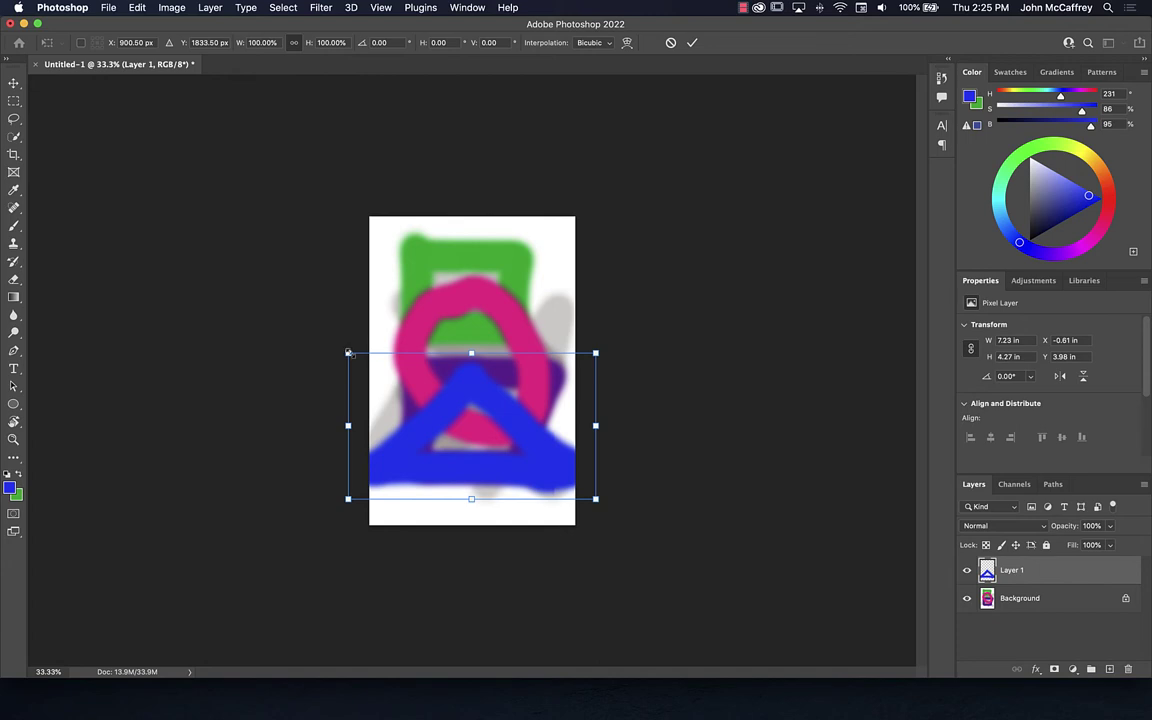
{"action": "mouse_move", "coordinate": [347, 352]}
{"action": "left_mouse_down"}
{"action": "mouse_move", "coordinate": [380, 348]}
{"action": "mouse_move", "coordinate": [335, 345]}
{"action": "left_mouse_up"}
{"action": "mouse_move", "coordinate": [466, 346]}
{"action": "left_mouse_down"}
{"action": "mouse_move", "coordinate": [463, 398]}
{"action": "mouse_move", "coordinate": [465, 362]}
{"action": "mouse_move", "coordinate": [451, 397]}
{"action": "mouse_move", "coordinate": [465, 332]}
{"action": "mouse_move", "coordinate": [464, 357]}
{"action": "left_mouse_up"}
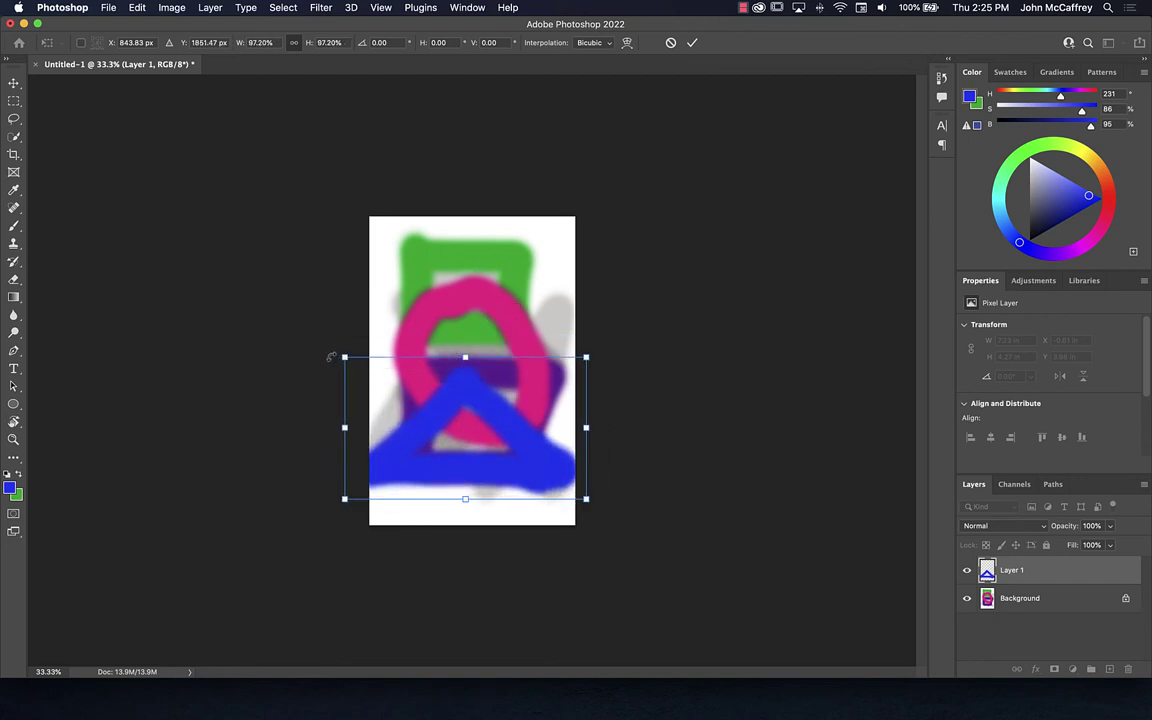
{"action": "left_click_drag", "start_coordinate": [335, 351], "coordinate": [282, 318]}
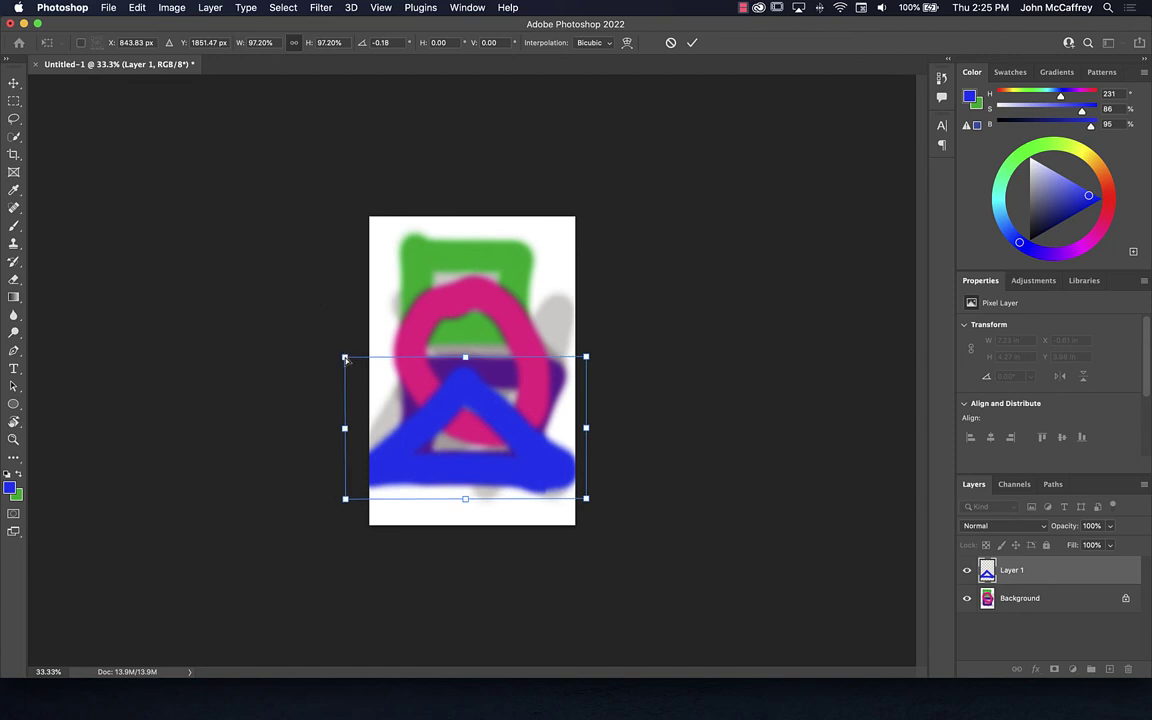
Stretch the blue triangle to about 49.35% width and 193.14% height, and place it at about X 0.99 in, Y 0.38 in.
{"action": "left_click_drag", "start_coordinate": [345, 358], "coordinate": [423, 371]}
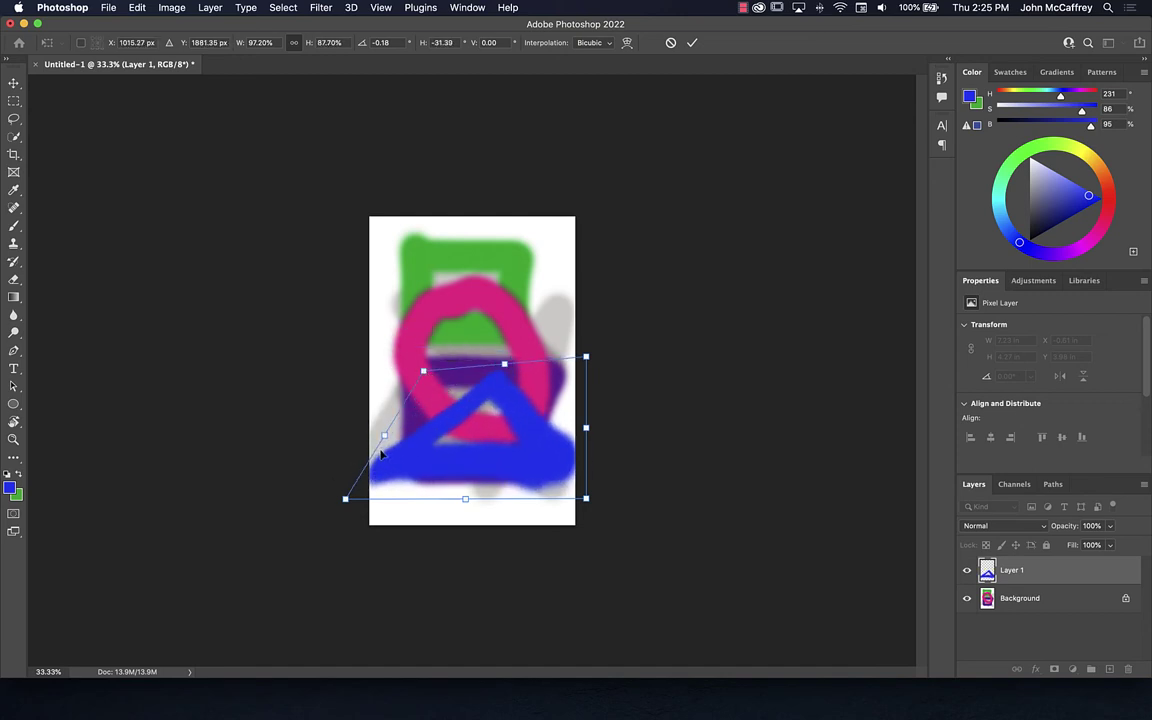
{"action": "key", "text": "super+z"}
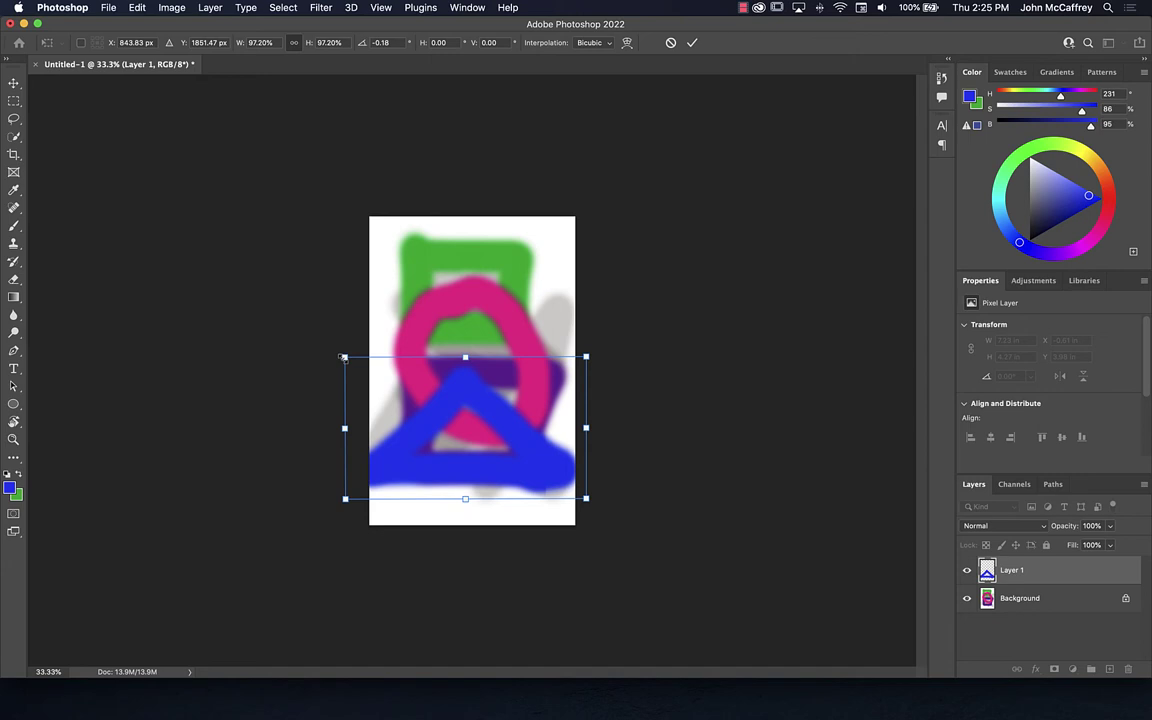
{"action": "left_click_drag", "start_coordinate": [343, 357], "coordinate": [484, 264]}
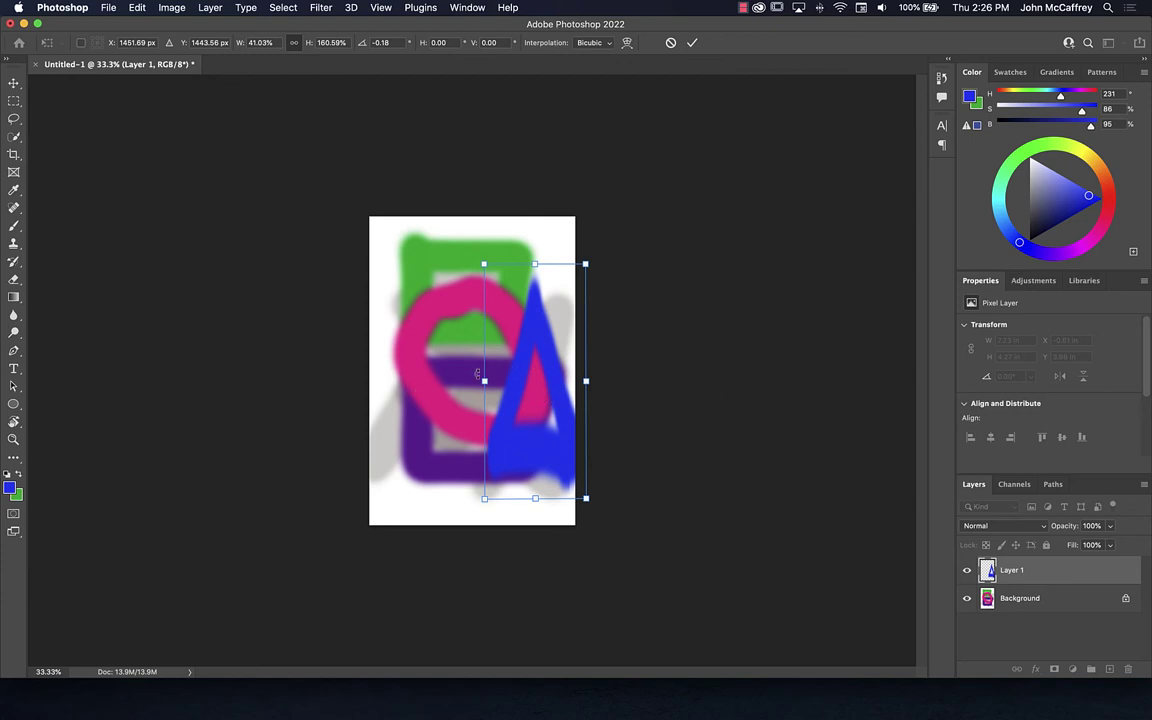
{"action": "mouse_move", "coordinate": [484, 381]}
{"action": "left_mouse_down"}
{"action": "mouse_move", "coordinate": [452, 380]}
{"action": "mouse_move", "coordinate": [463, 381]}
{"action": "left_mouse_up"}
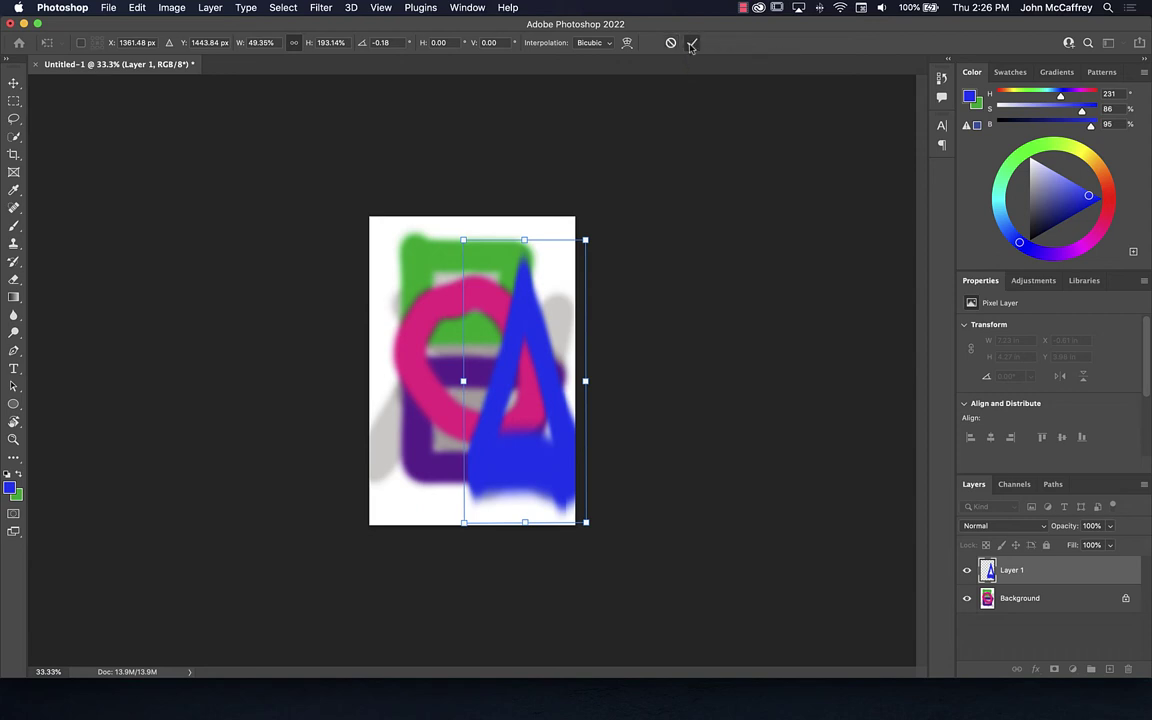
{"action": "left_click", "coordinate": [690, 45]}
{"action": "left_click_drag", "start_coordinate": [524, 323], "coordinate": [465, 308]}
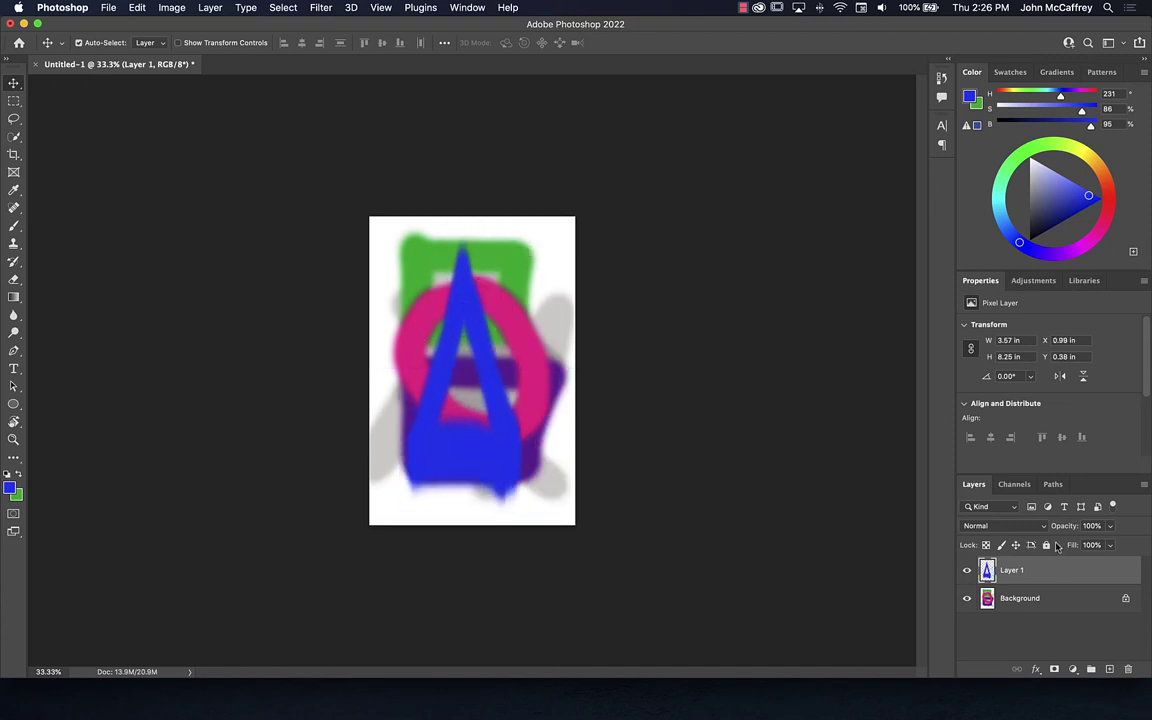
Add a new layer and set up a 114 px brush with 100% hardness in yellow, HSB 66°, 86%, 95%.
{"action": "left_click", "coordinate": [1109, 669]}
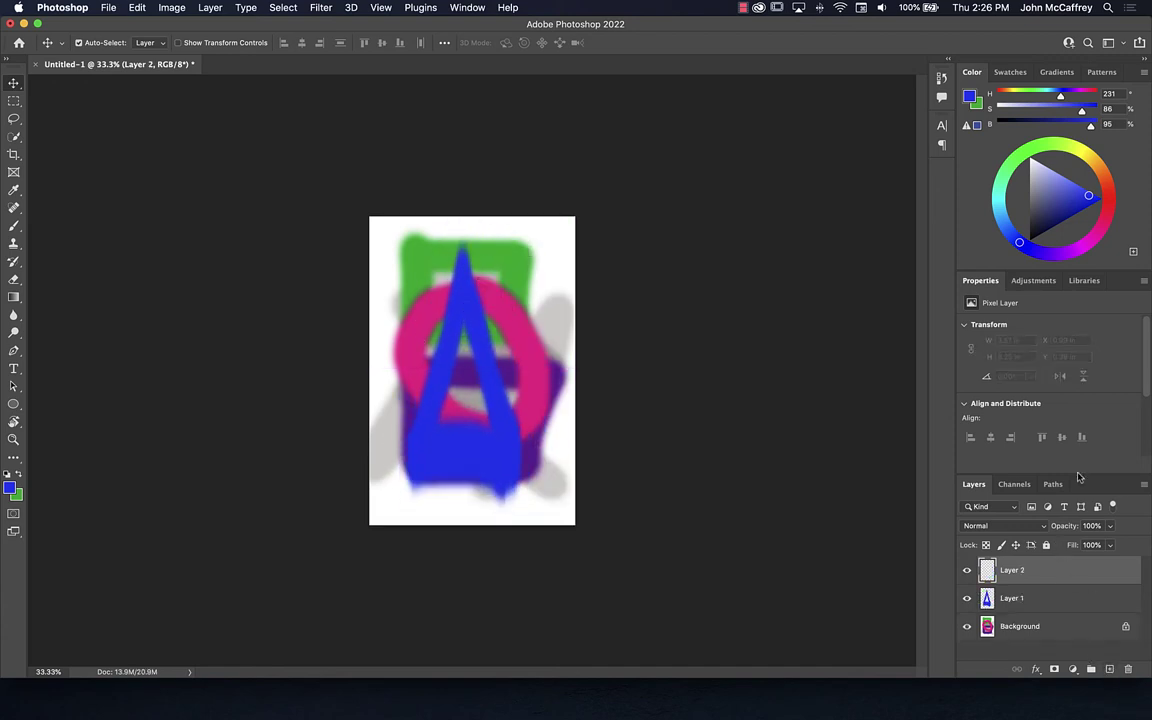
{"action": "left_click", "coordinate": [1076, 149]}
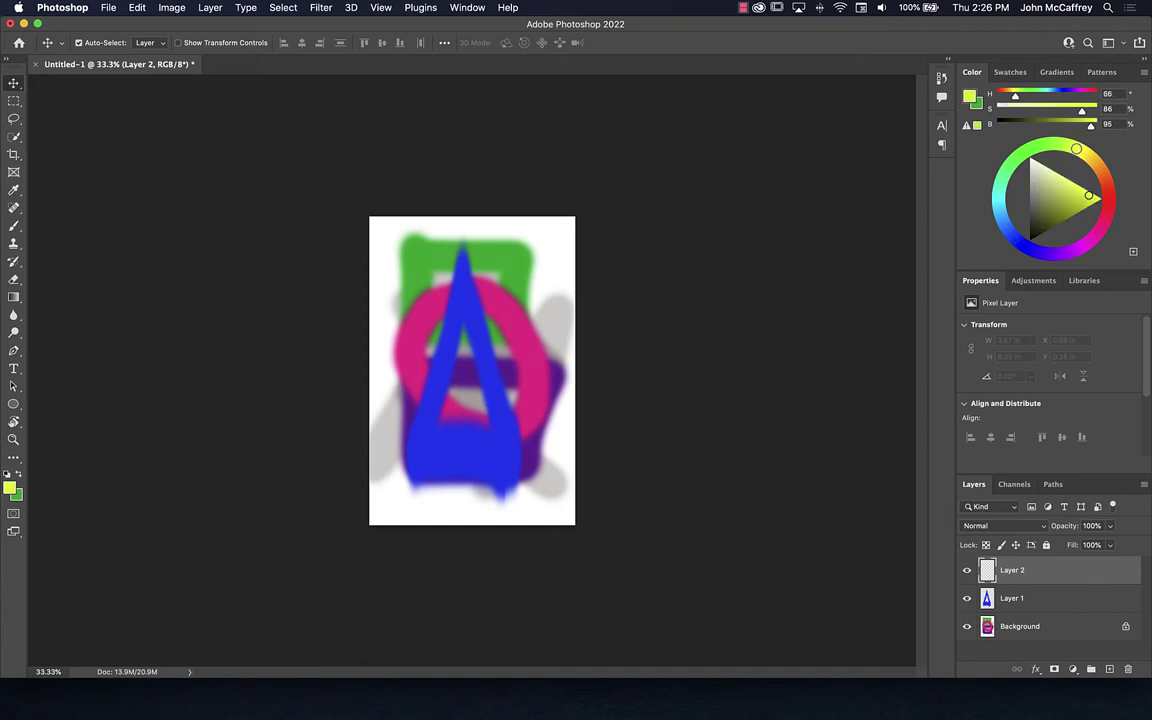
{"action": "left_click", "coordinate": [14, 226]}
{"action": "left_click", "coordinate": [85, 44]}
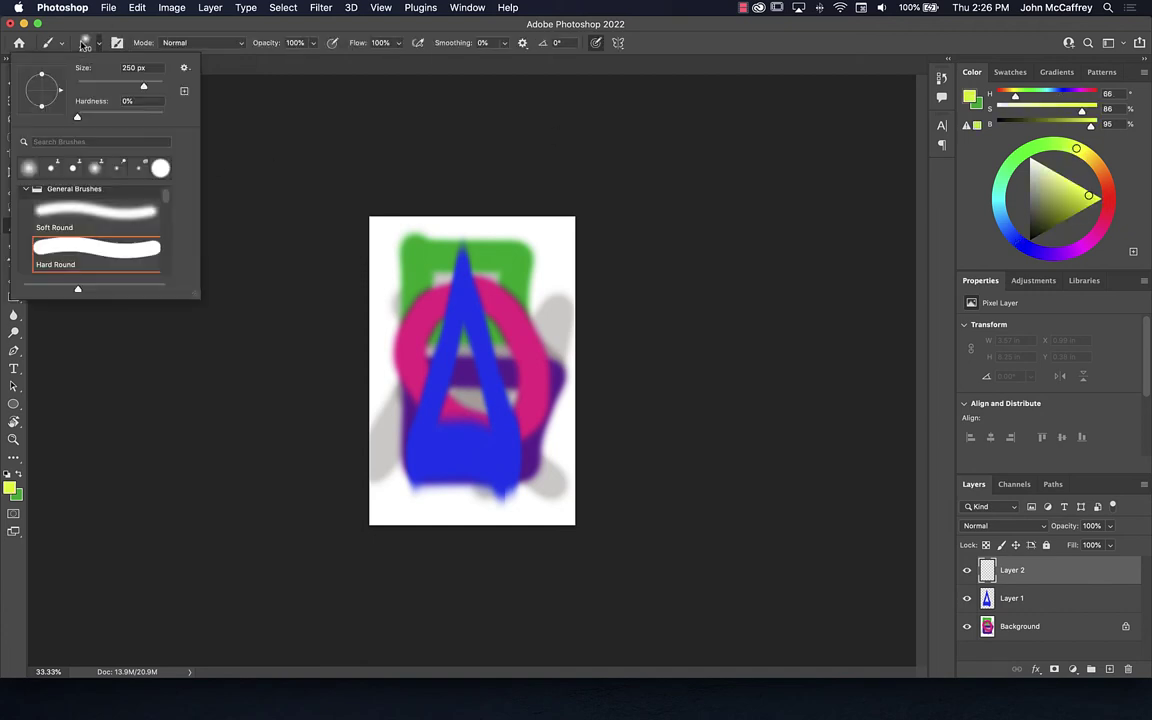
{"action": "left_click", "coordinate": [124, 86]}
{"action": "left_click_drag", "start_coordinate": [78, 119], "coordinate": [239, 118]}
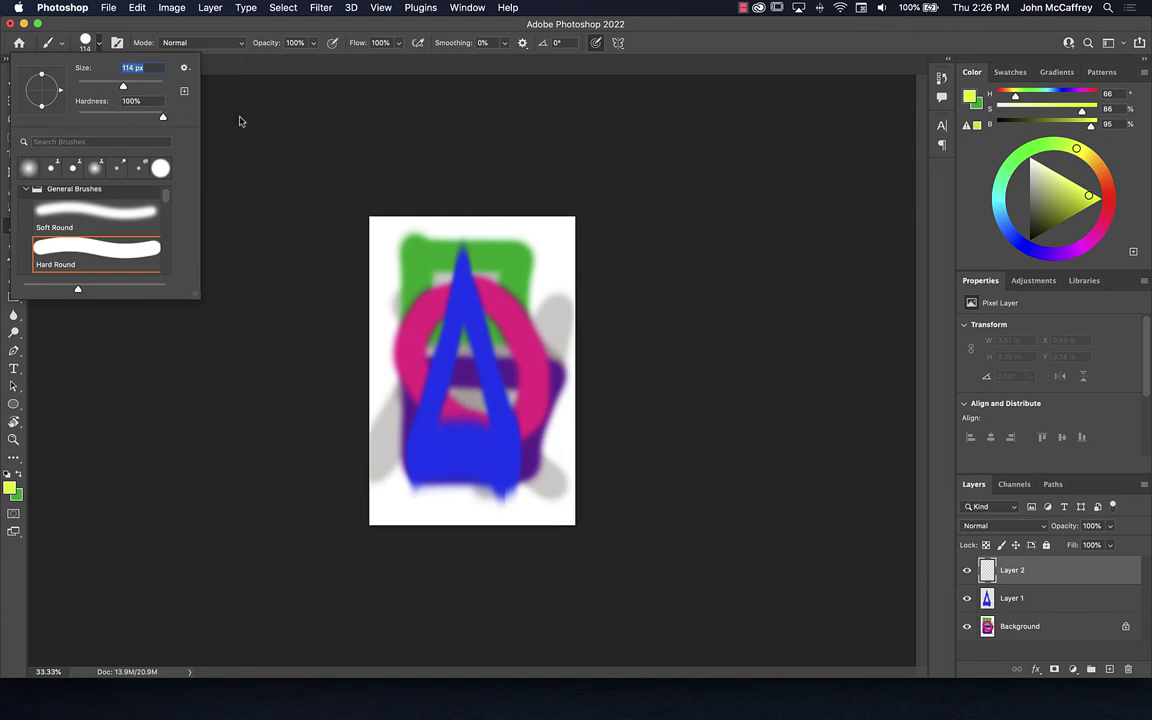
{"action": "left_click", "coordinate": [255, 68]}
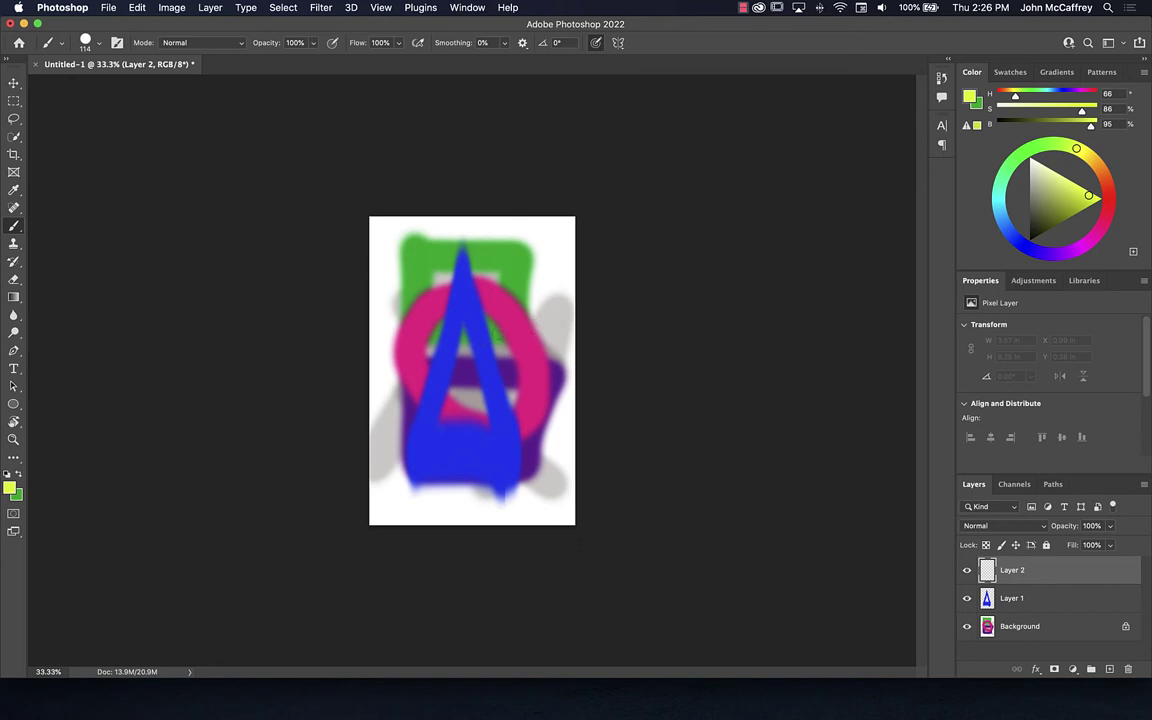
Paint a yellow rectangle outline across the middle of the canvas and surround it with a purple outline in HSB 276°, 86%, 95%.
{"action": "mouse_move", "coordinate": [505, 327]}
{"action": "left_mouse_down"}
{"action": "mouse_move", "coordinate": [403, 328]}
{"action": "mouse_move", "coordinate": [401, 405]}
{"action": "mouse_move", "coordinate": [524, 399]}
{"action": "mouse_move", "coordinate": [530, 318]}
{"action": "left_mouse_up"}
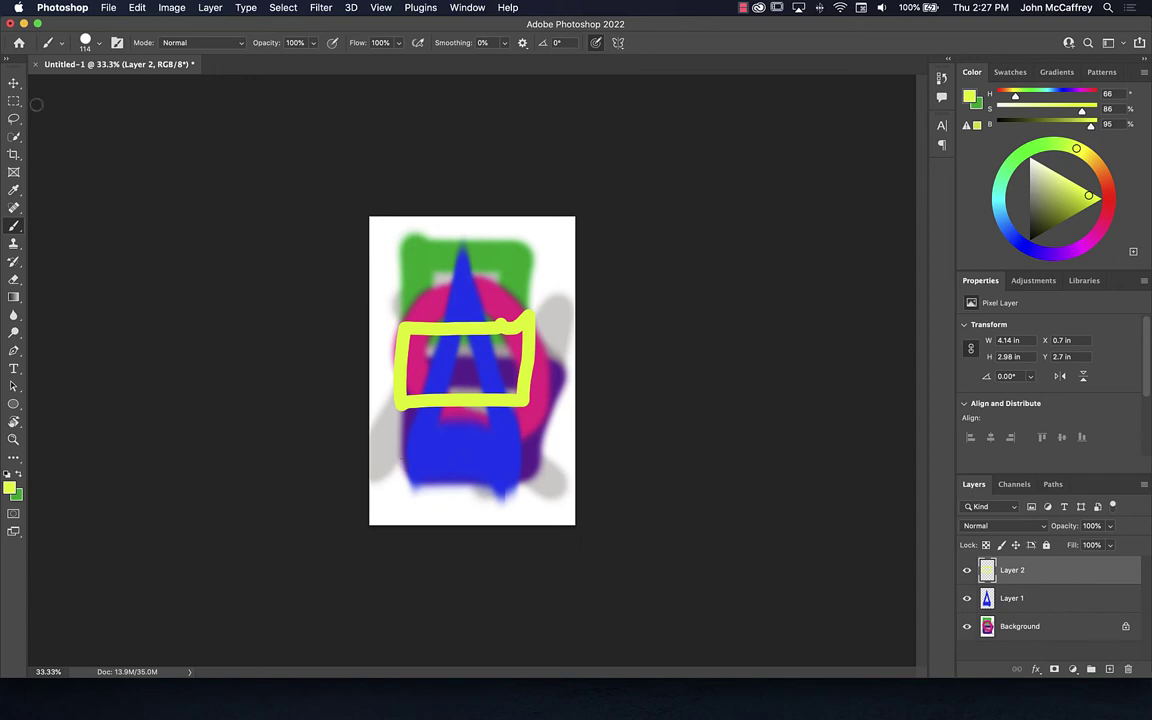
{"action": "left_click", "coordinate": [1059, 253]}
{"action": "mouse_move", "coordinate": [535, 309]}
{"action": "left_mouse_down"}
{"action": "mouse_move", "coordinate": [392, 317]}
{"action": "mouse_move", "coordinate": [393, 409]}
{"action": "mouse_move", "coordinate": [531, 413]}
{"action": "mouse_move", "coordinate": [540, 306]}
{"action": "left_mouse_up"}
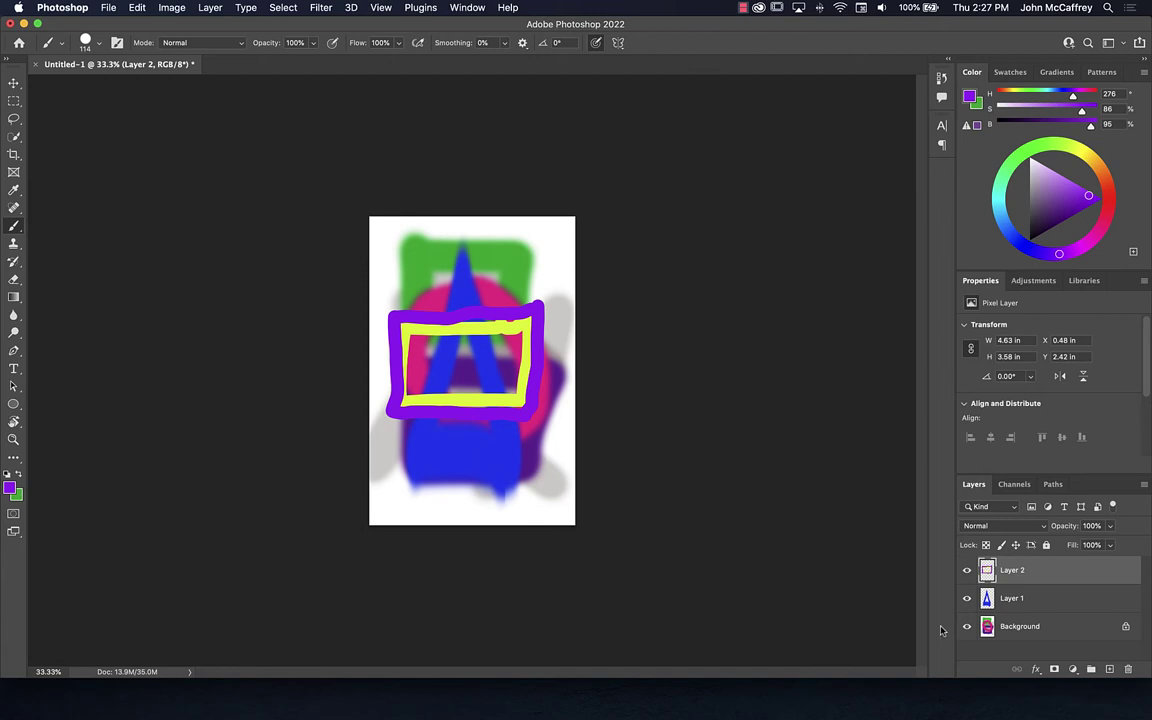
Reorder the layers so Layer 1 sits above Layer 2, and hide the Background layer.
{"action": "mouse_move", "coordinate": [1015, 604]}
{"action": "left_mouse_down"}
{"action": "mouse_move", "coordinate": [1015, 570]}
{"action": "mouse_move", "coordinate": [1041, 569]}
{"action": "left_mouse_up"}
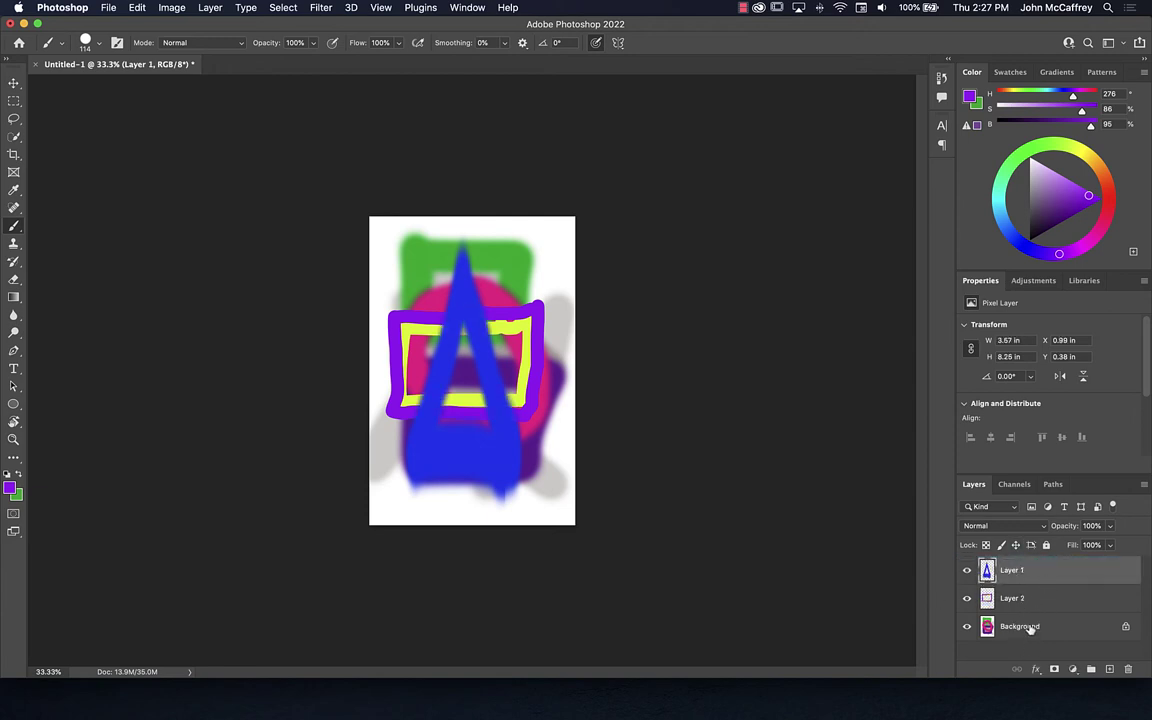
{"action": "left_click_drag", "start_coordinate": [1023, 625], "coordinate": [1057, 590]}
{"action": "left_click", "coordinate": [966, 627]}
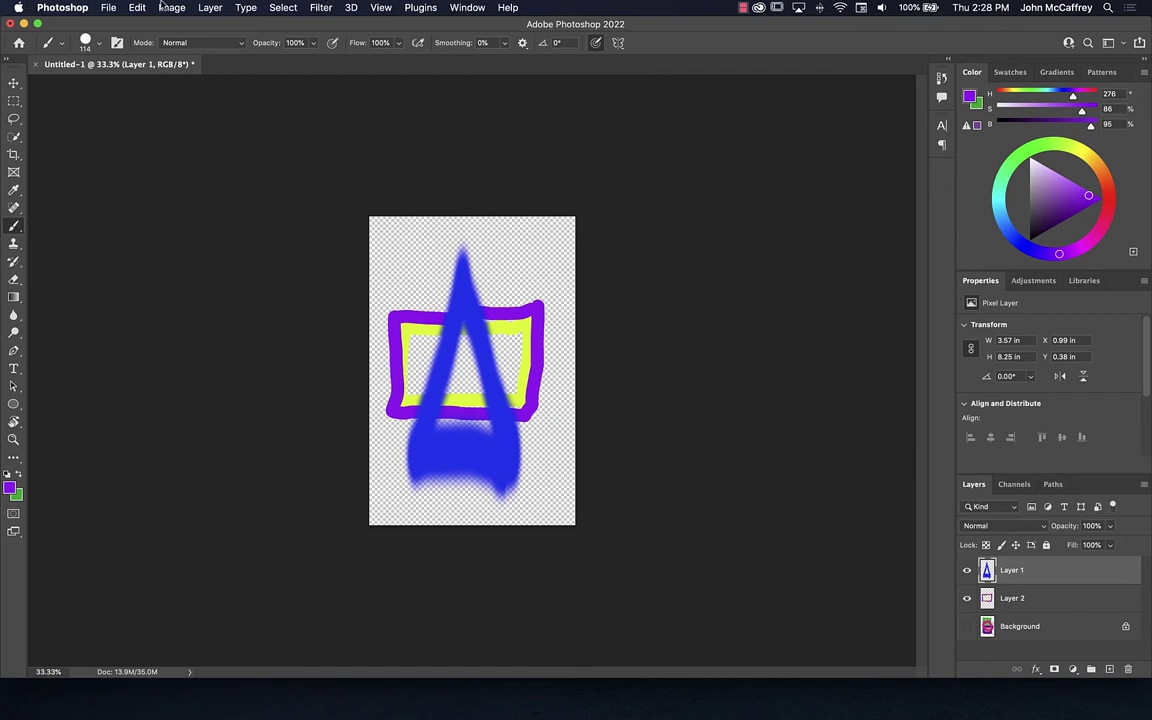
Save the document as first.psd in Photoshop format in the psLecture folder.
{"action": "left_click", "coordinate": [110, 7]}
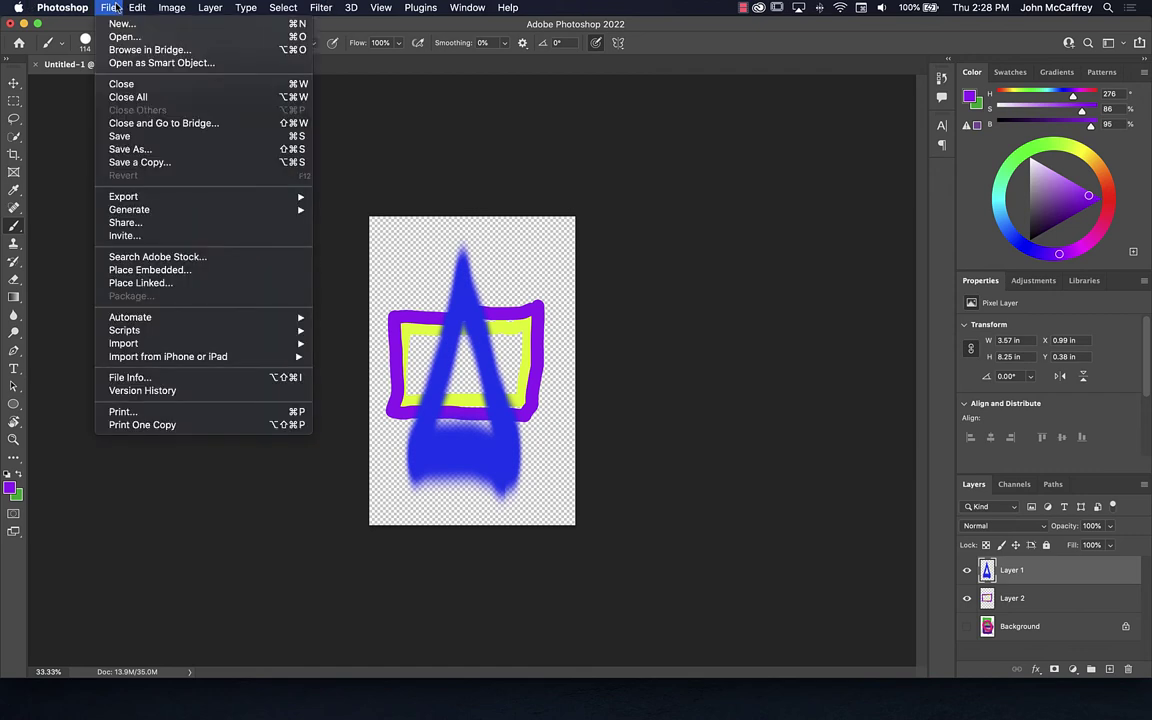
{"action": "left_click", "coordinate": [119, 136]}
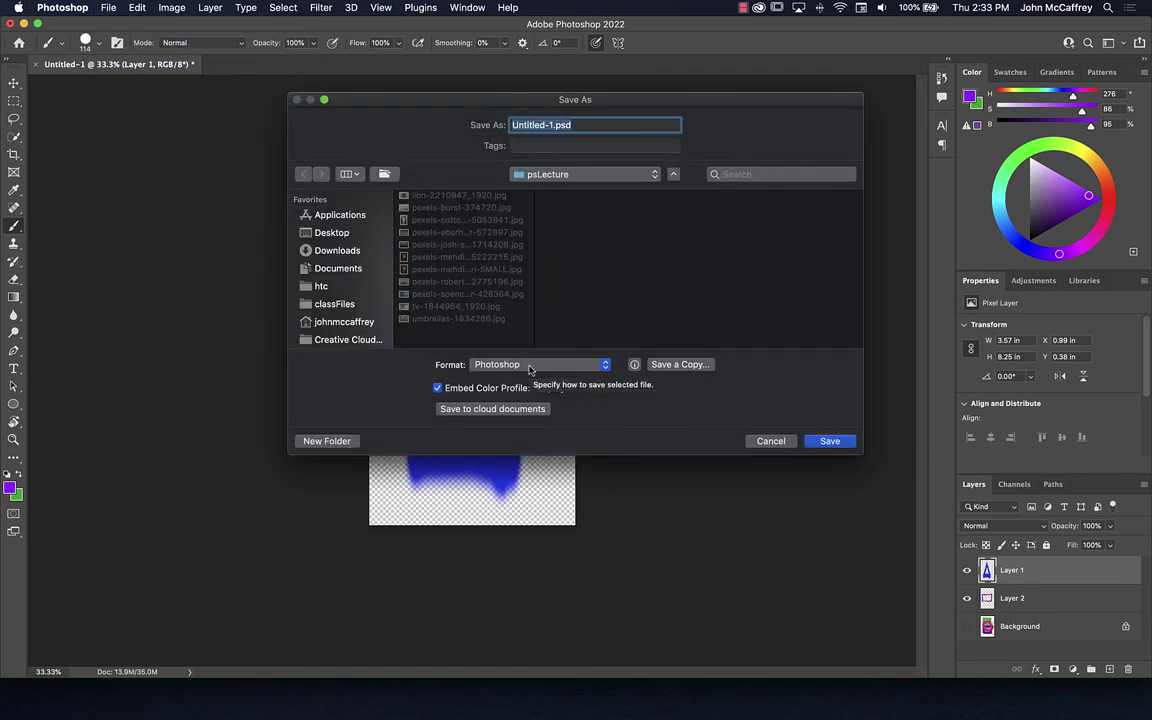
{"action": "left_click", "coordinate": [530, 368]}
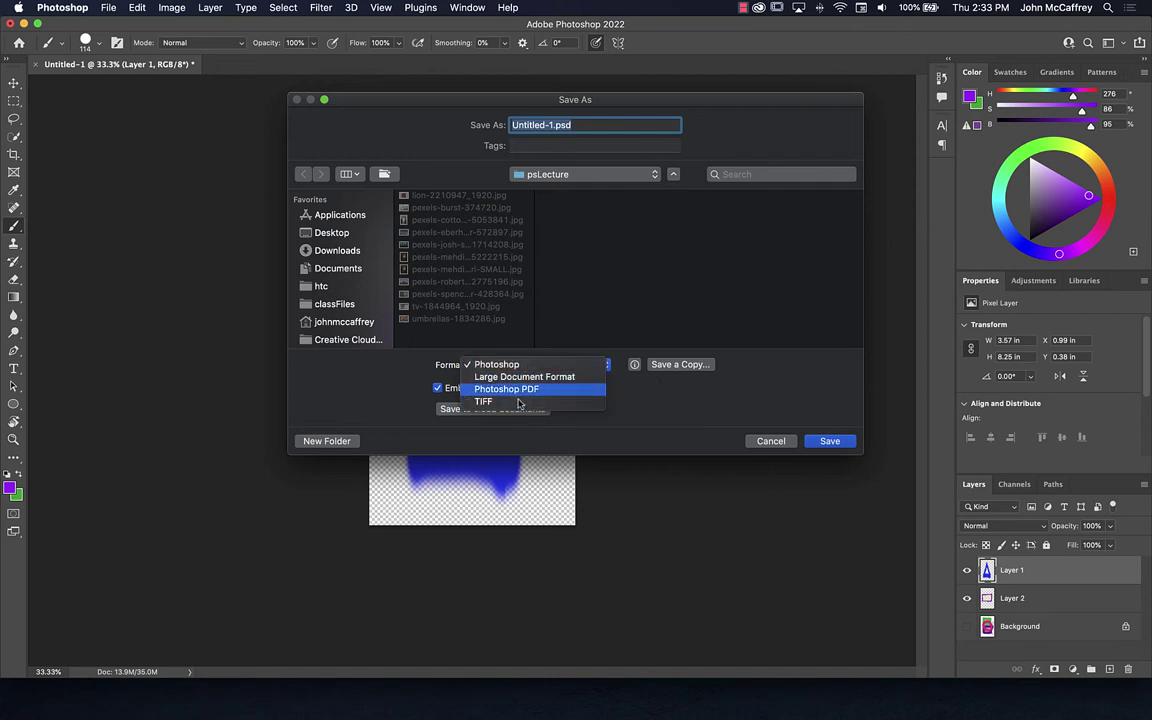
{"action": "left_click", "coordinate": [702, 418]}
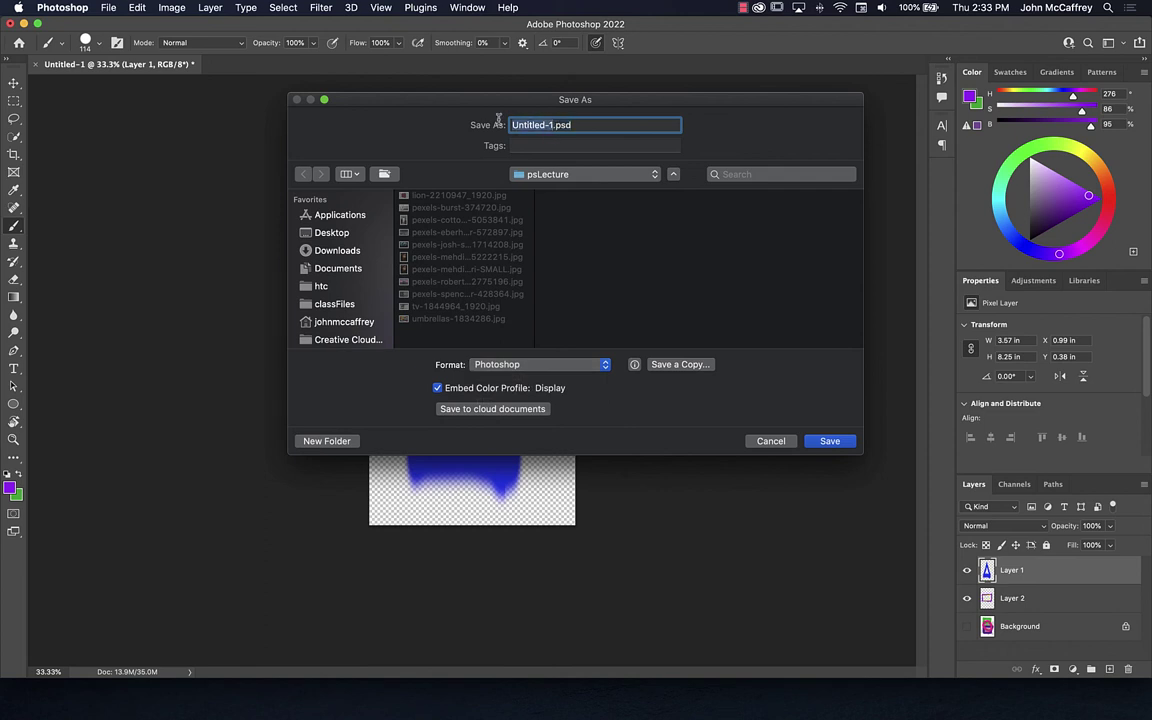
{"action": "type", "text": "first"}
{"action": "key", "text": "Return"}
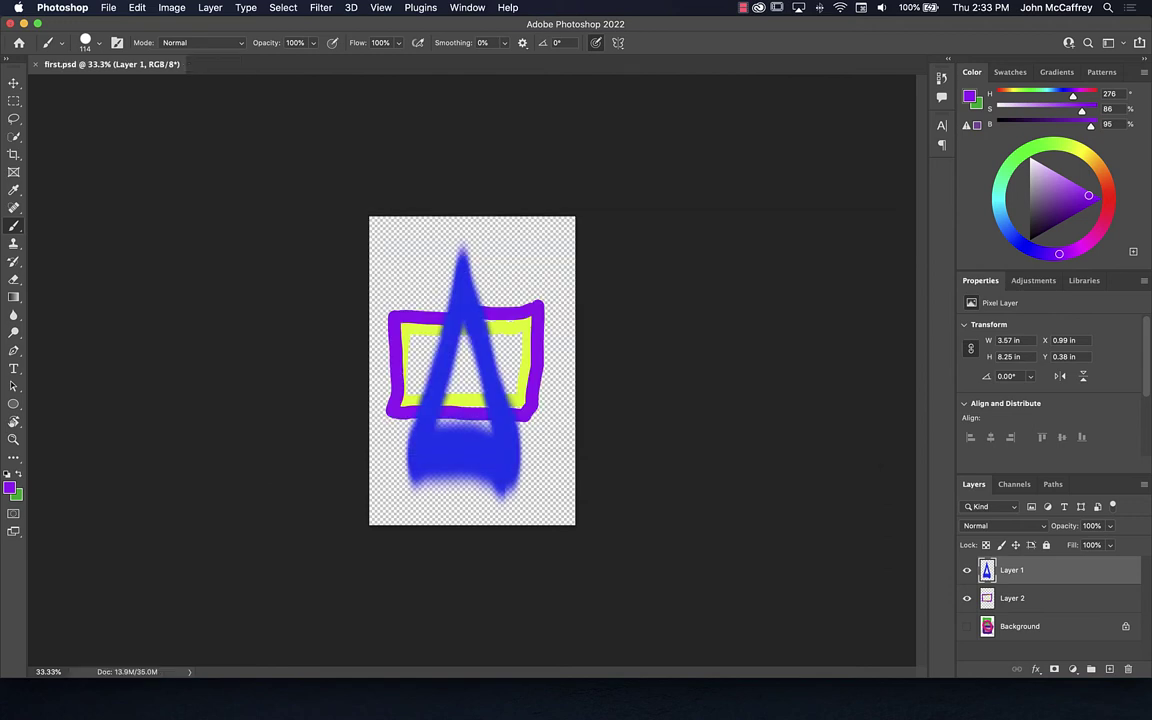
Examine the file formats and the Layers option offered for saving a copy, and cancel without saving.
{"action": "left_click", "coordinate": [104, 7]}
{"action": "left_click", "coordinate": [124, 175]}
{"action": "left_click", "coordinate": [509, 314]}
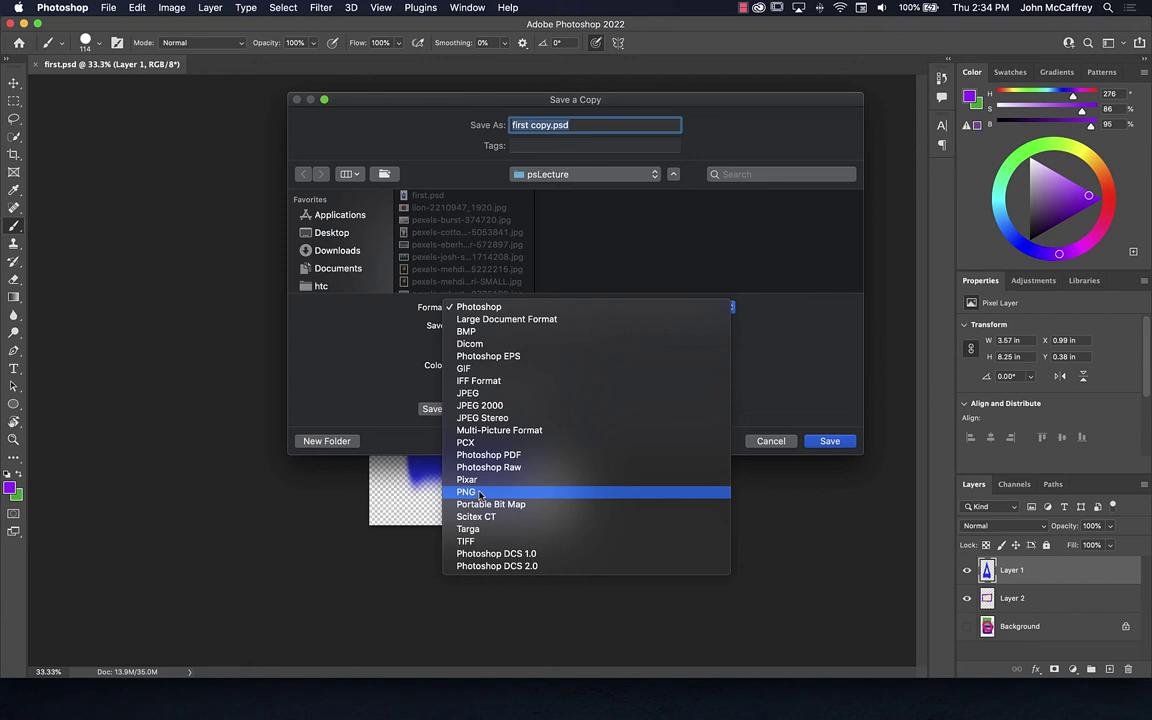
{"action": "key", "text": "Escape"}
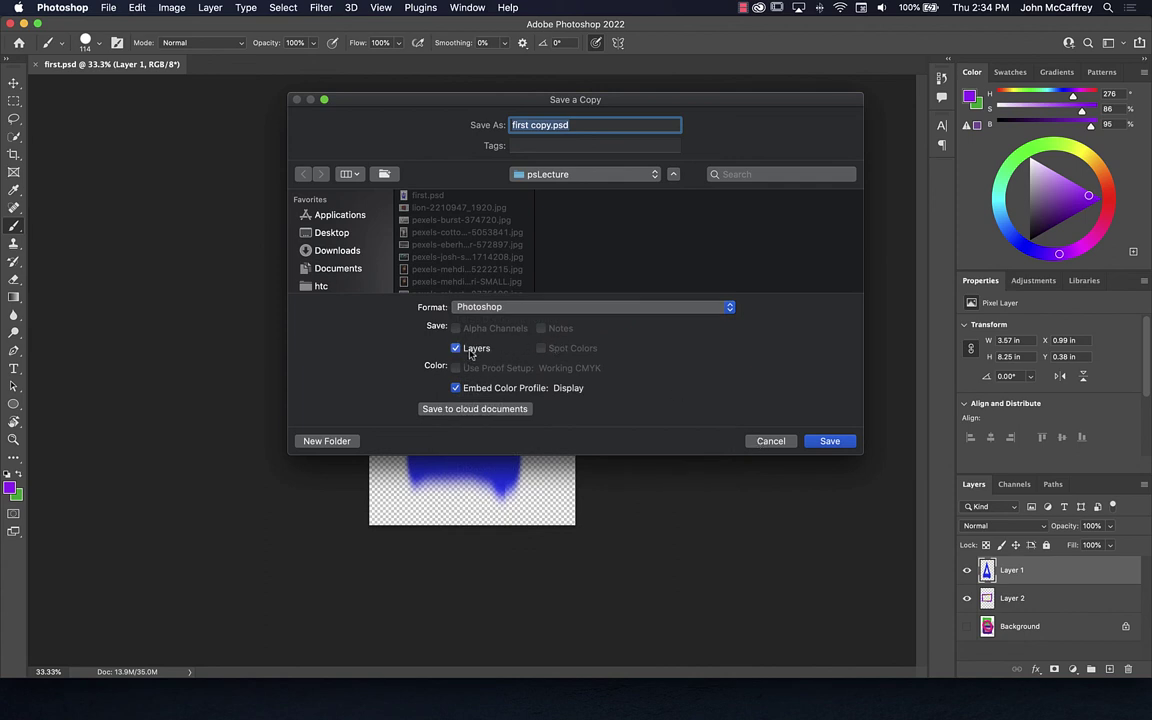
{"action": "left_click", "coordinate": [490, 307]}
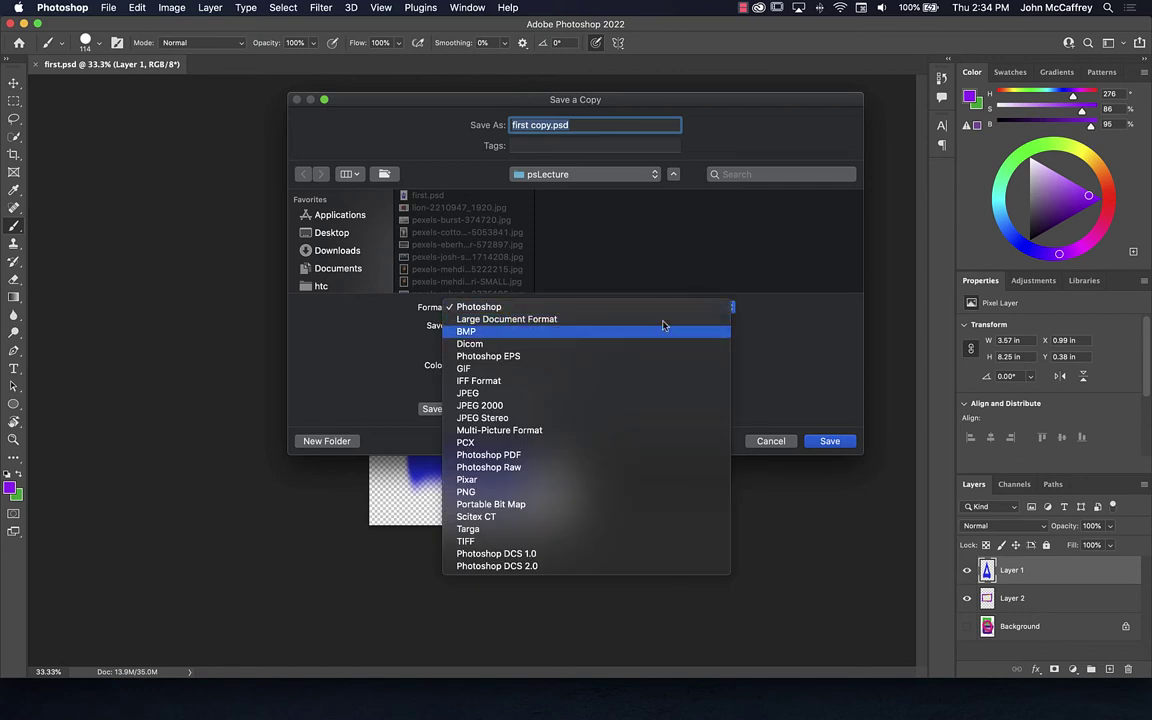
{"action": "left_click", "coordinate": [725, 308]}
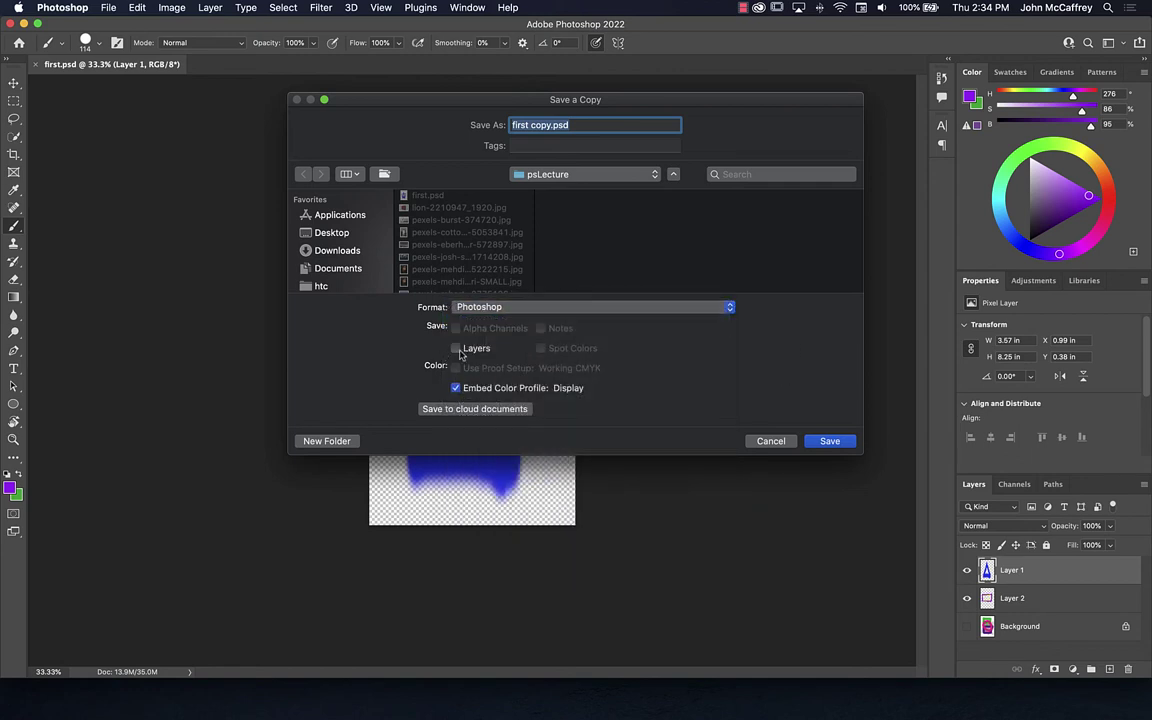
{"action": "left_click", "coordinate": [456, 348]}
{"action": "left_click", "coordinate": [767, 443]}
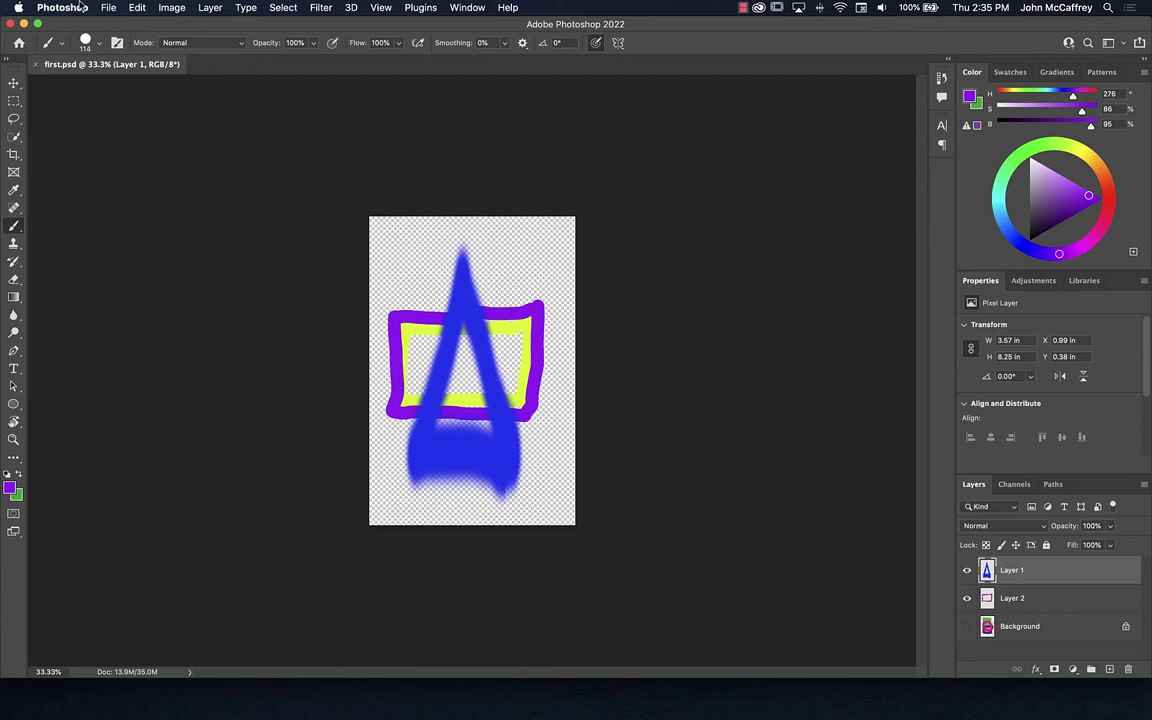
Open the three Pexels JPEGs ending in 572897, 2775196 and 428364 together from the psLecture folder.
{"action": "left_click", "coordinate": [108, 7]}
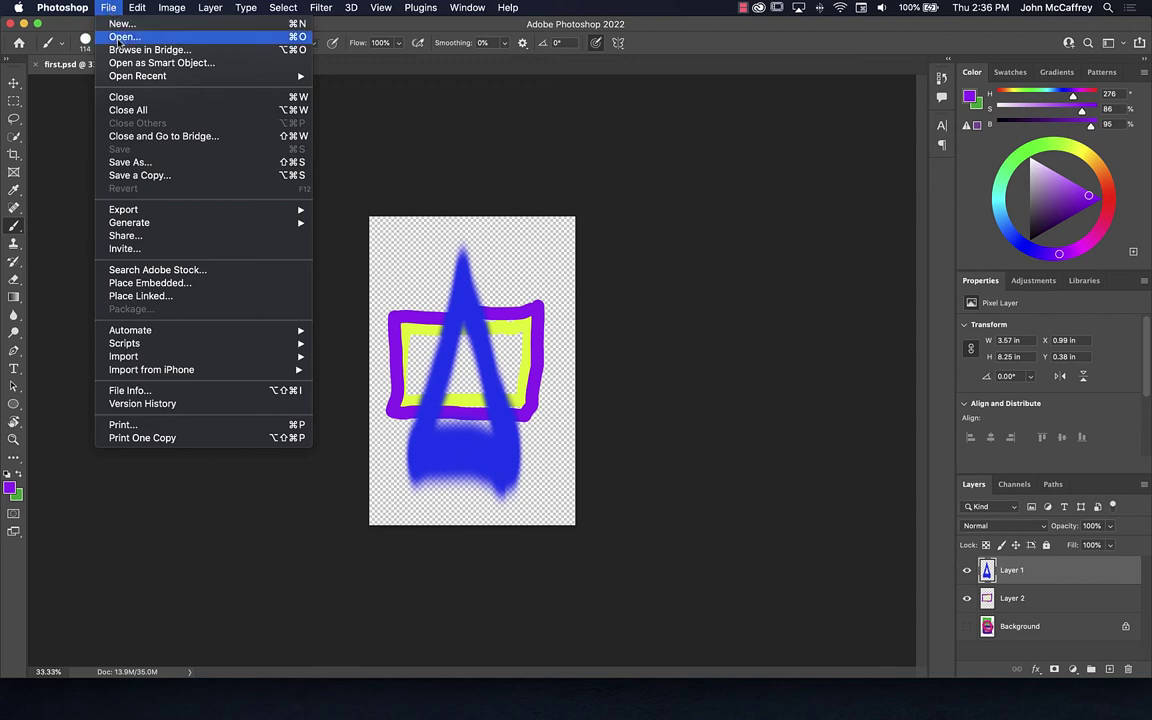
{"action": "left_click", "coordinate": [120, 38]}
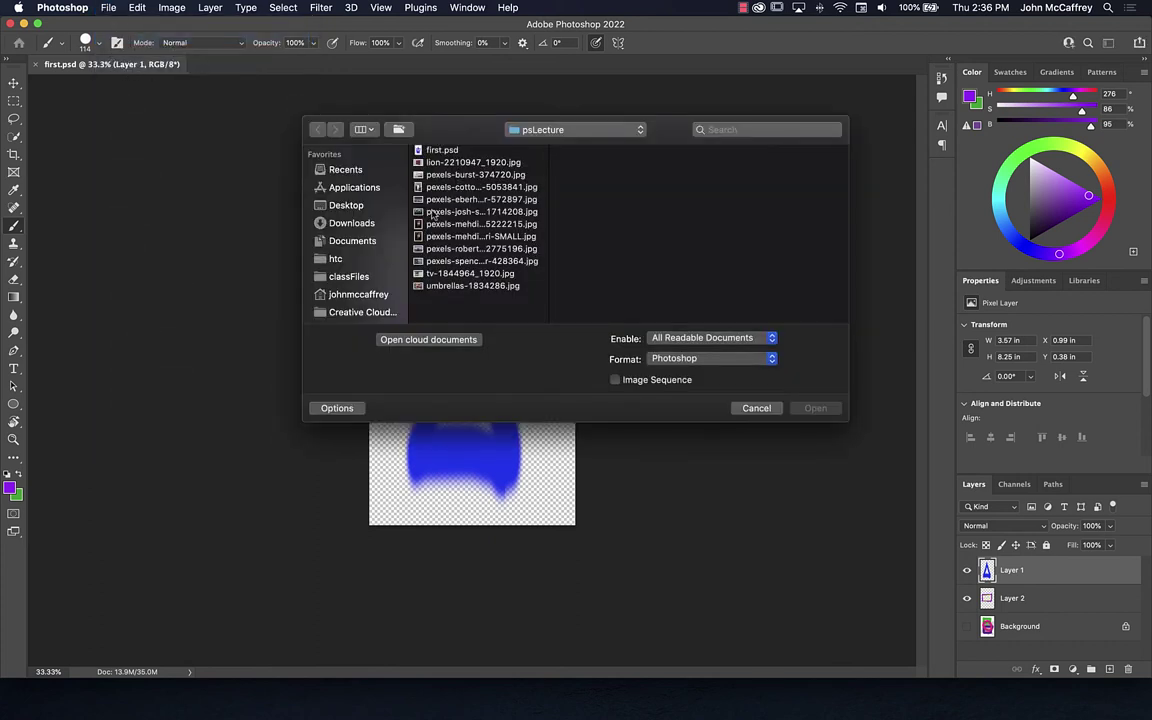
{"action": "left_click", "coordinate": [433, 213]}
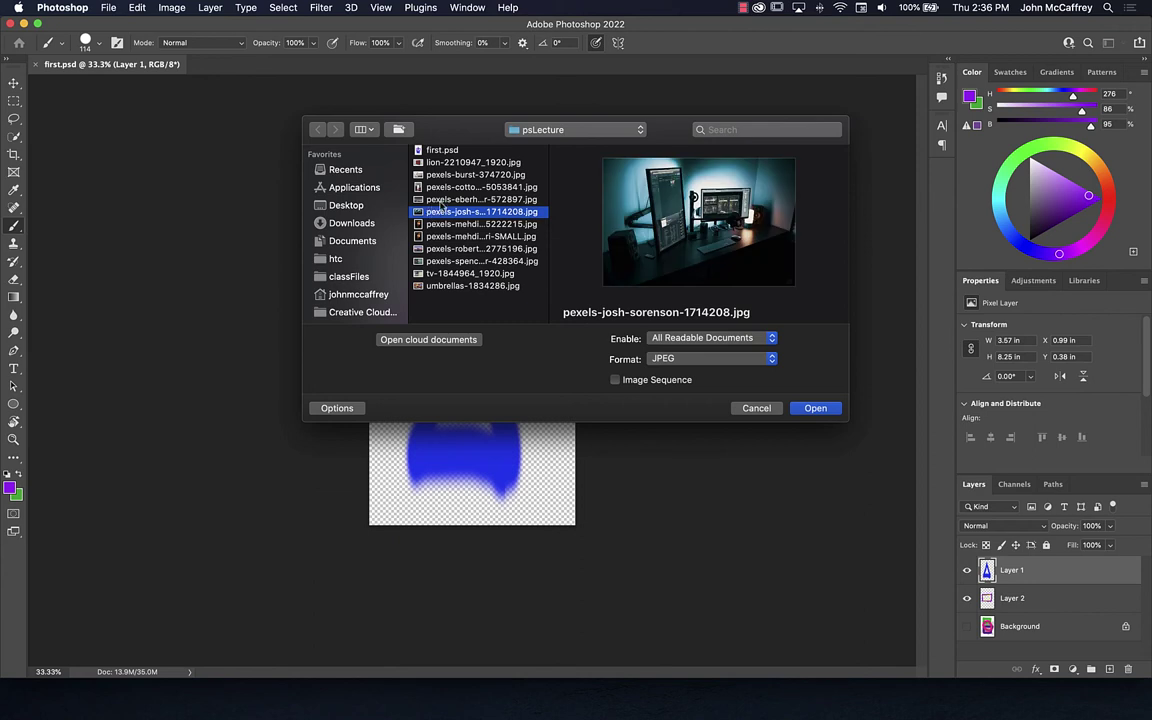
{"action": "left_click", "coordinate": [440, 200]}
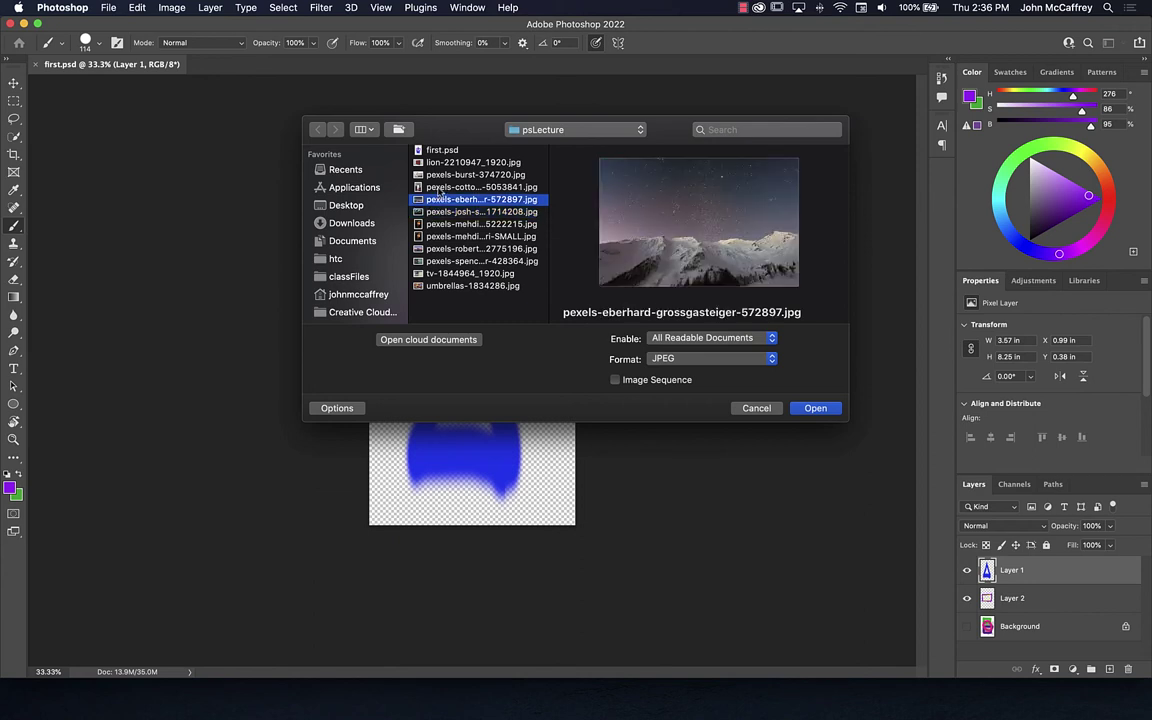
{"action": "left_click", "coordinate": [446, 261], "text": "super"}
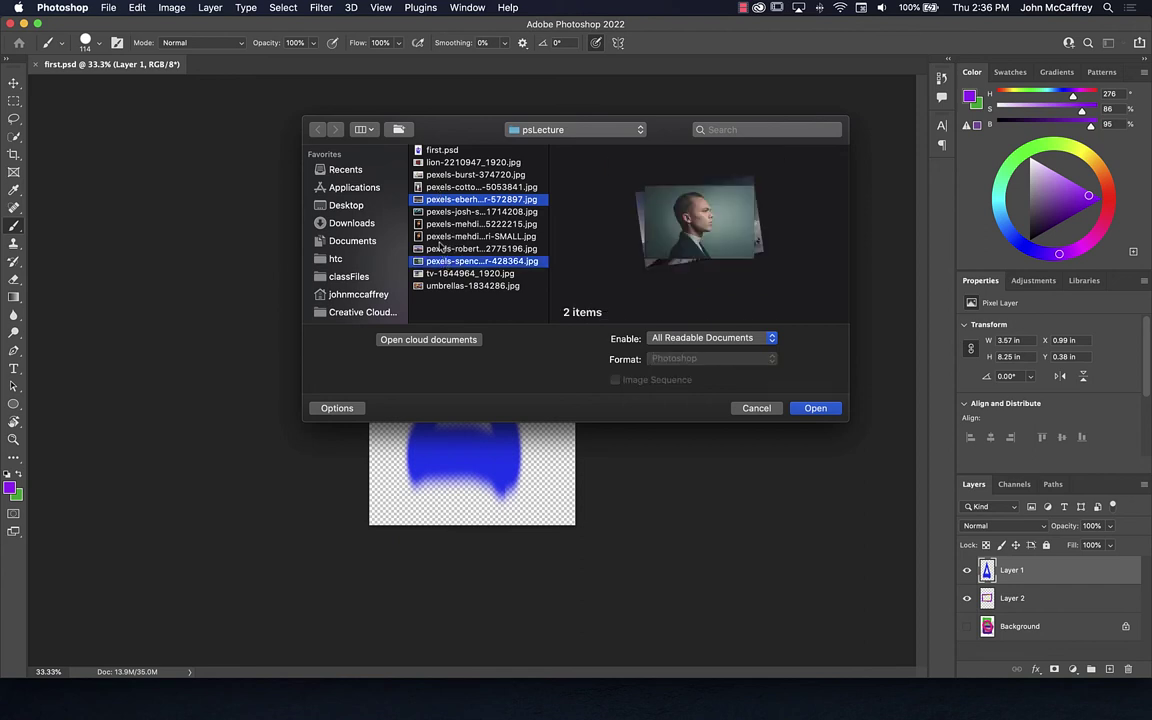
{"action": "left_click", "coordinate": [446, 248], "text": "super"}
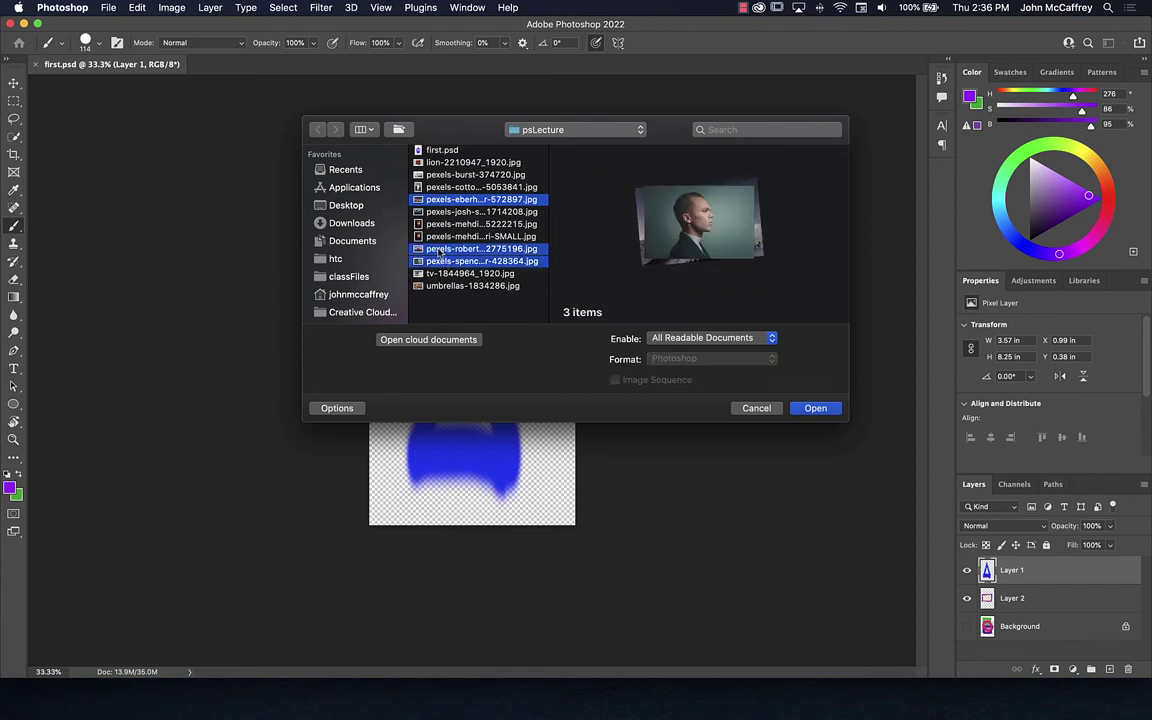
{"action": "left_click", "coordinate": [812, 408]}
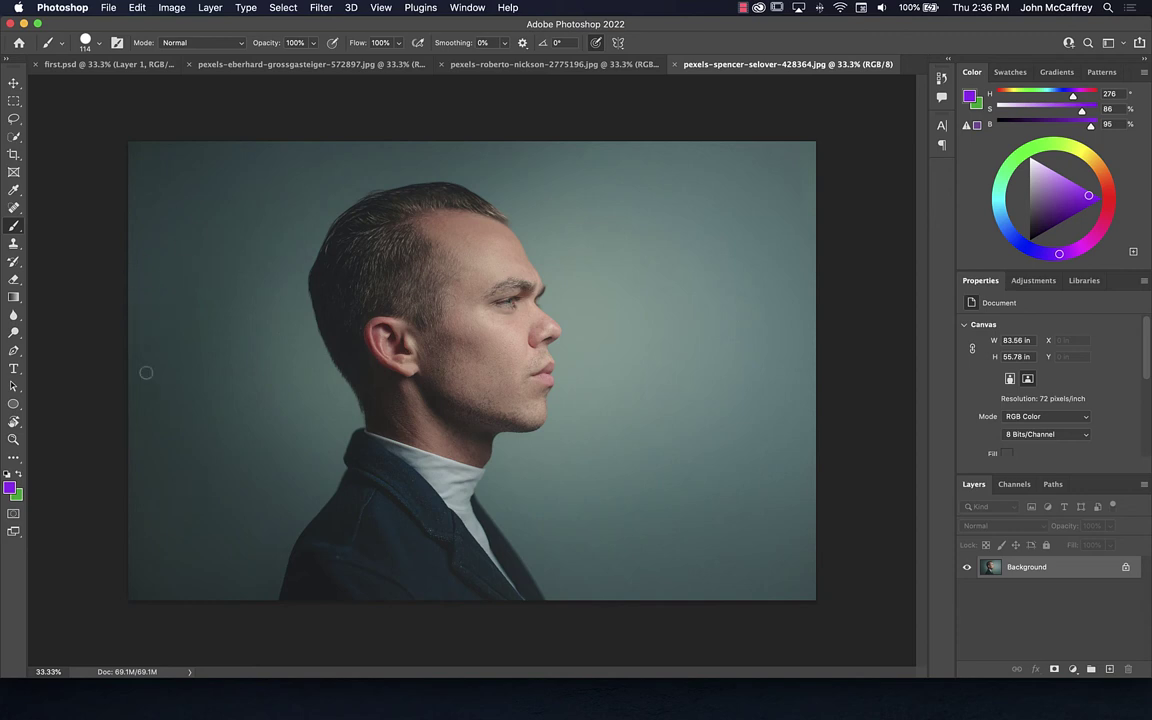
View the open sunset and snowy mountain images, and return to the portrait of the man.
{"action": "left_click", "coordinate": [509, 66]}
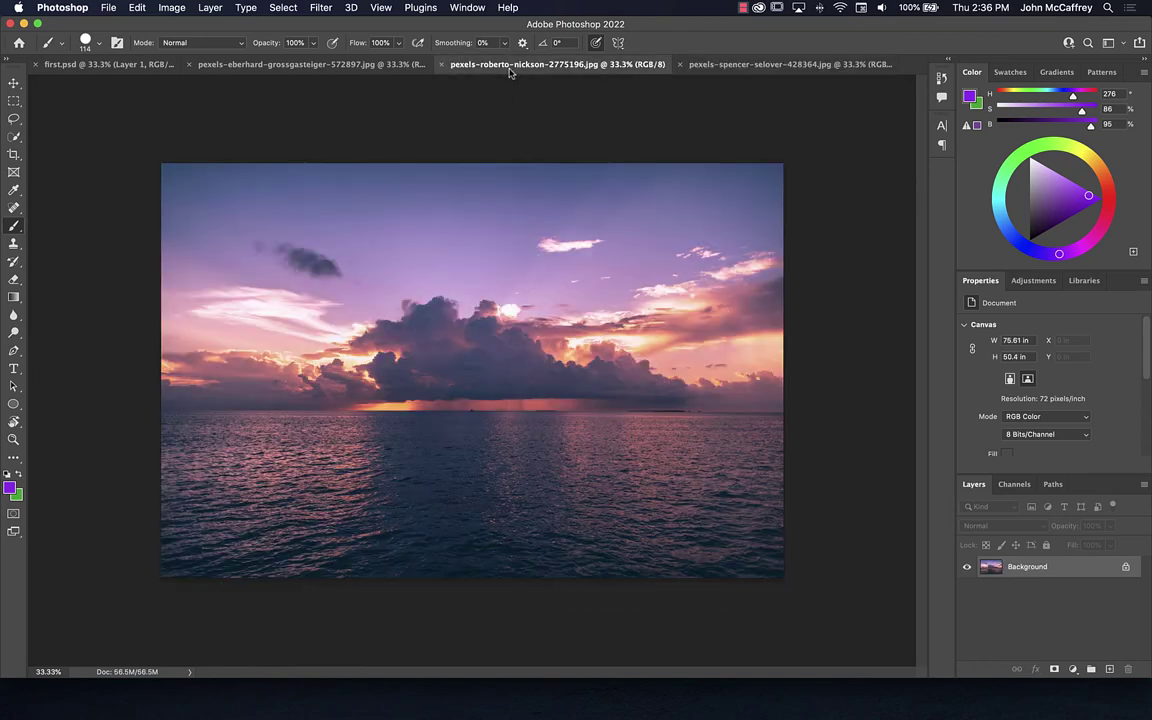
{"action": "left_click", "coordinate": [366, 64]}
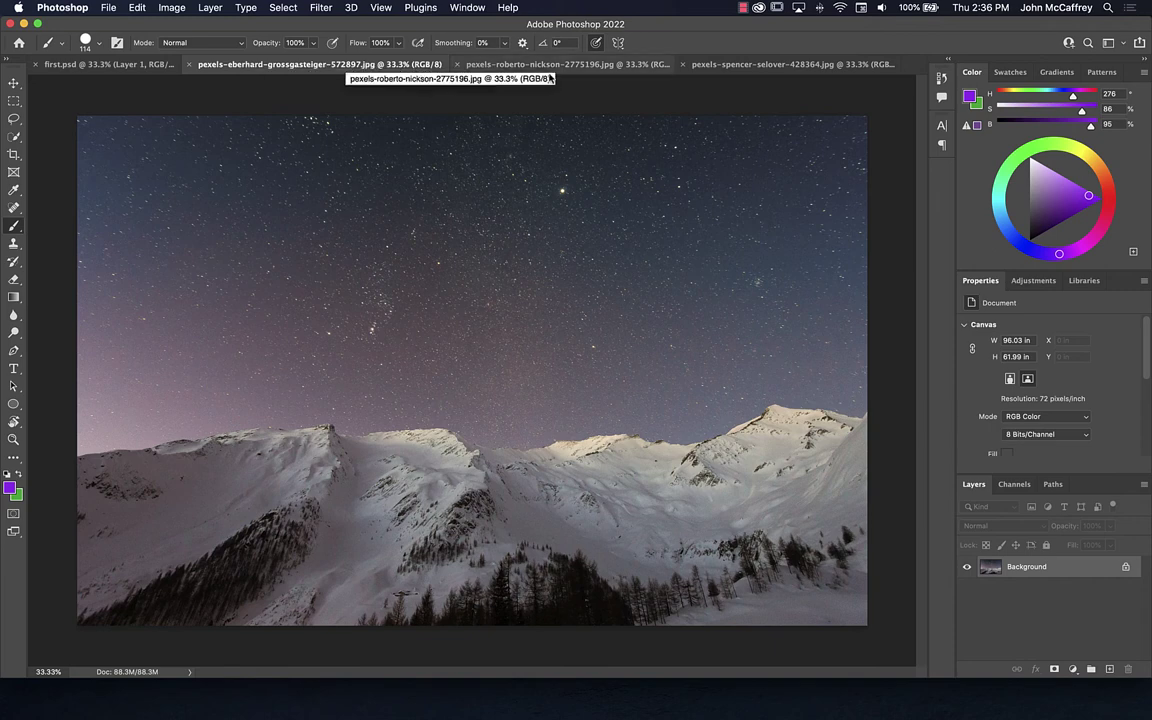
{"action": "left_click", "coordinate": [741, 67]}
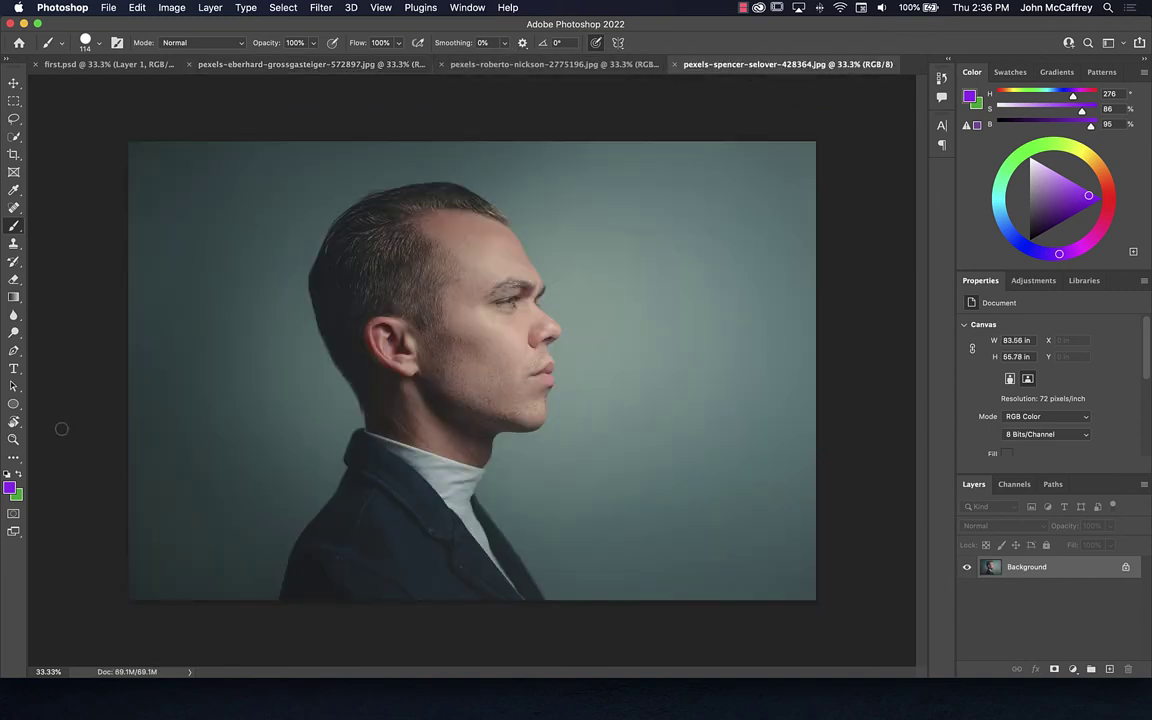
Try the Eraser on the portrait's backdrop behind the head with green as the background color, and undo the strokes.
{"action": "left_click", "coordinate": [13, 282]}
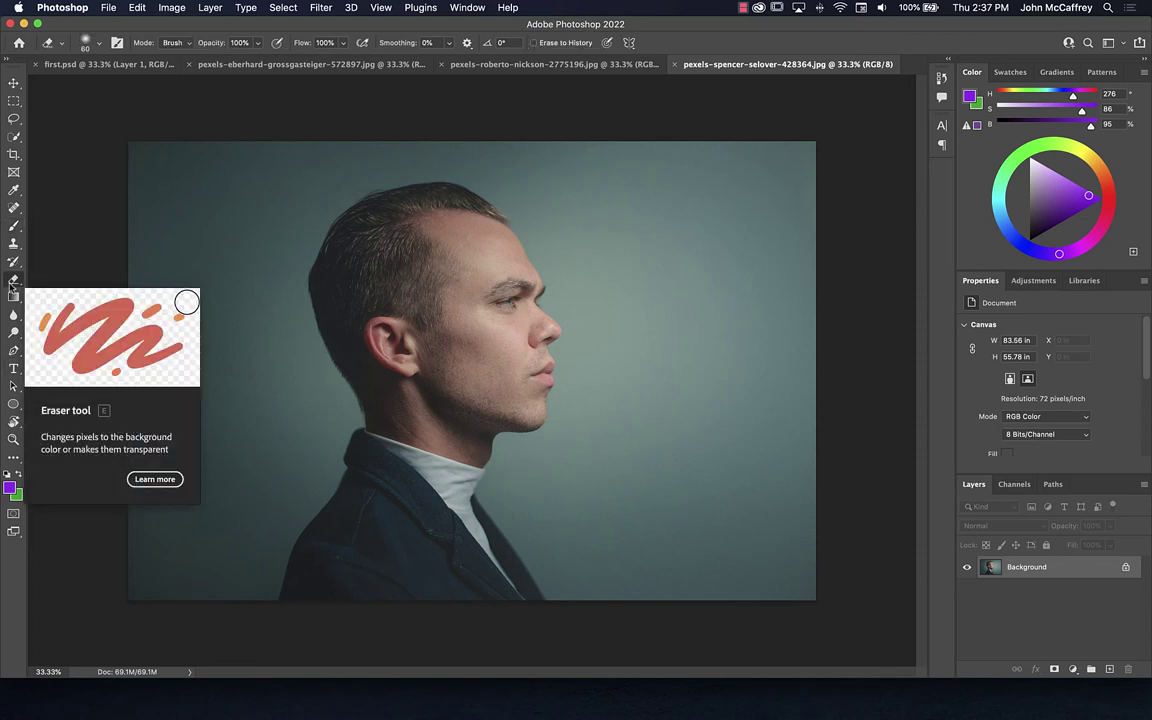
{"action": "left_click", "coordinate": [228, 308]}
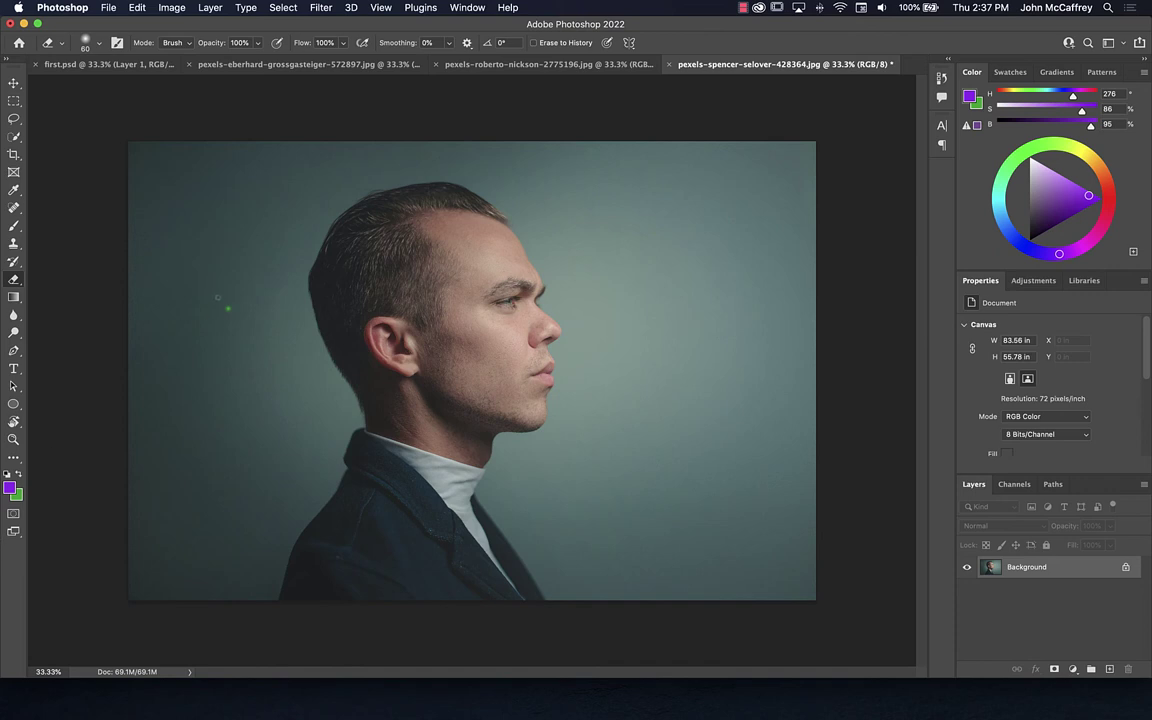
{"action": "mouse_move", "coordinate": [197, 268]}
{"action": "left_mouse_down"}
{"action": "mouse_move", "coordinate": [257, 296]}
{"action": "mouse_move", "coordinate": [195, 442]}
{"action": "mouse_move", "coordinate": [265, 355]}
{"action": "mouse_move", "coordinate": [232, 309]}
{"action": "left_mouse_up"}
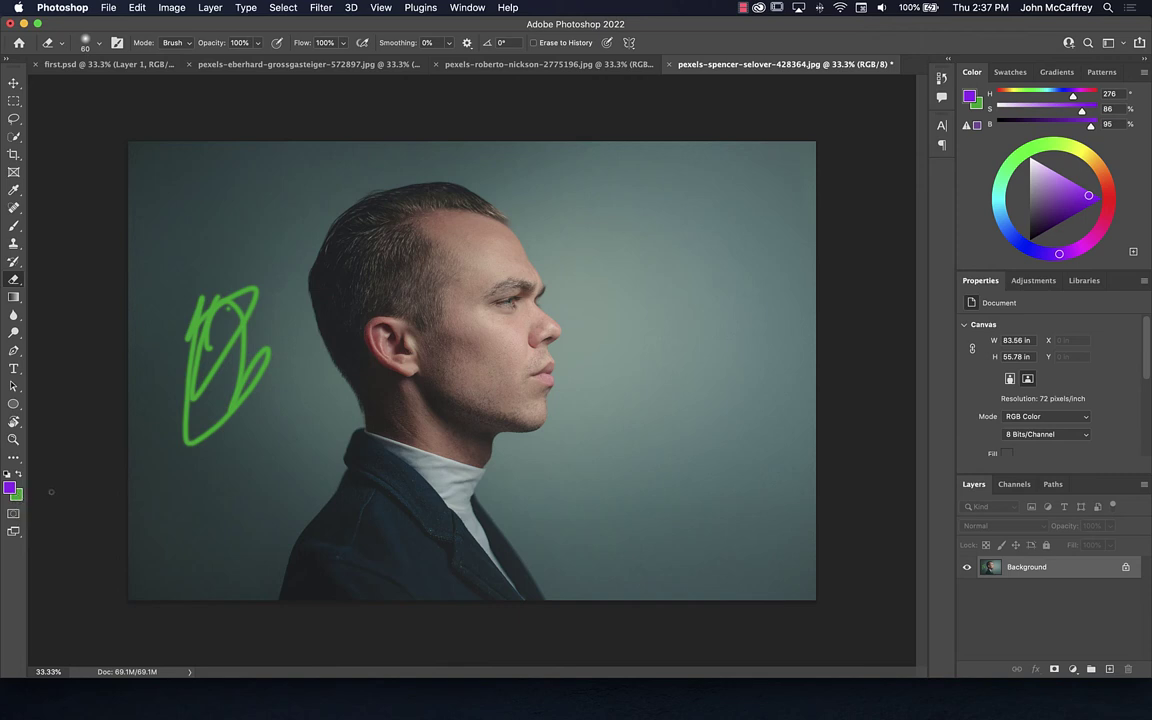
{"action": "key", "text": "super+z"}
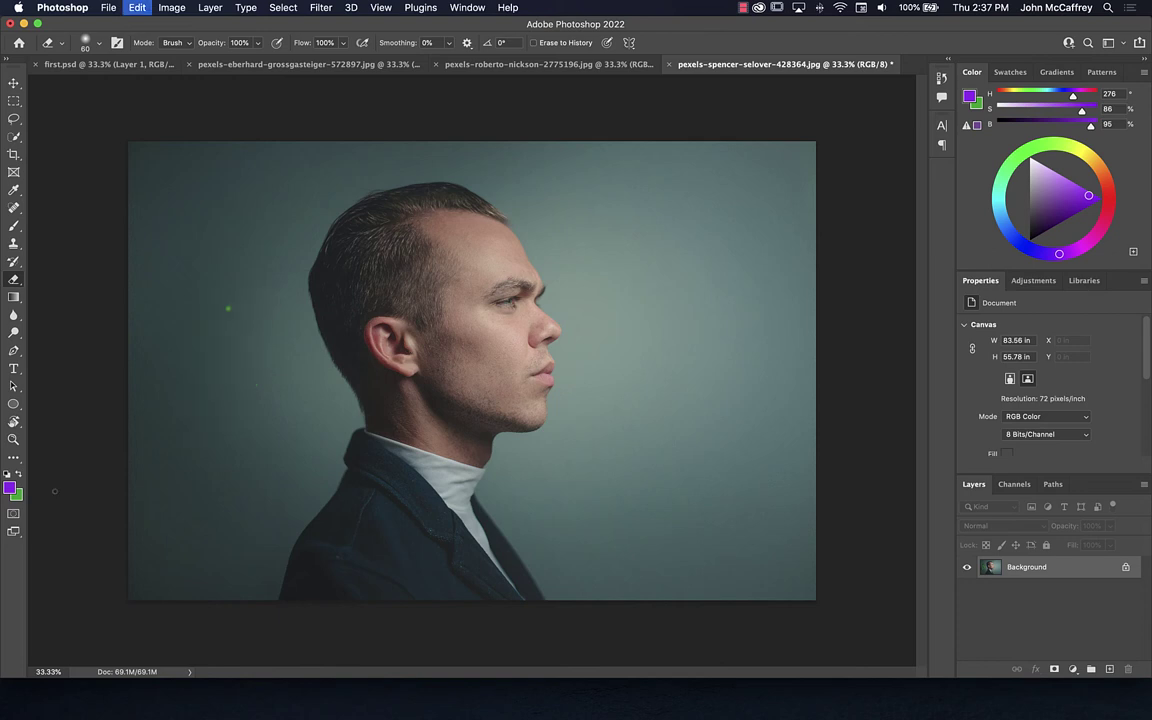
{"action": "key", "text": "super+z"}
{"action": "left_click", "coordinate": [134, 8]}
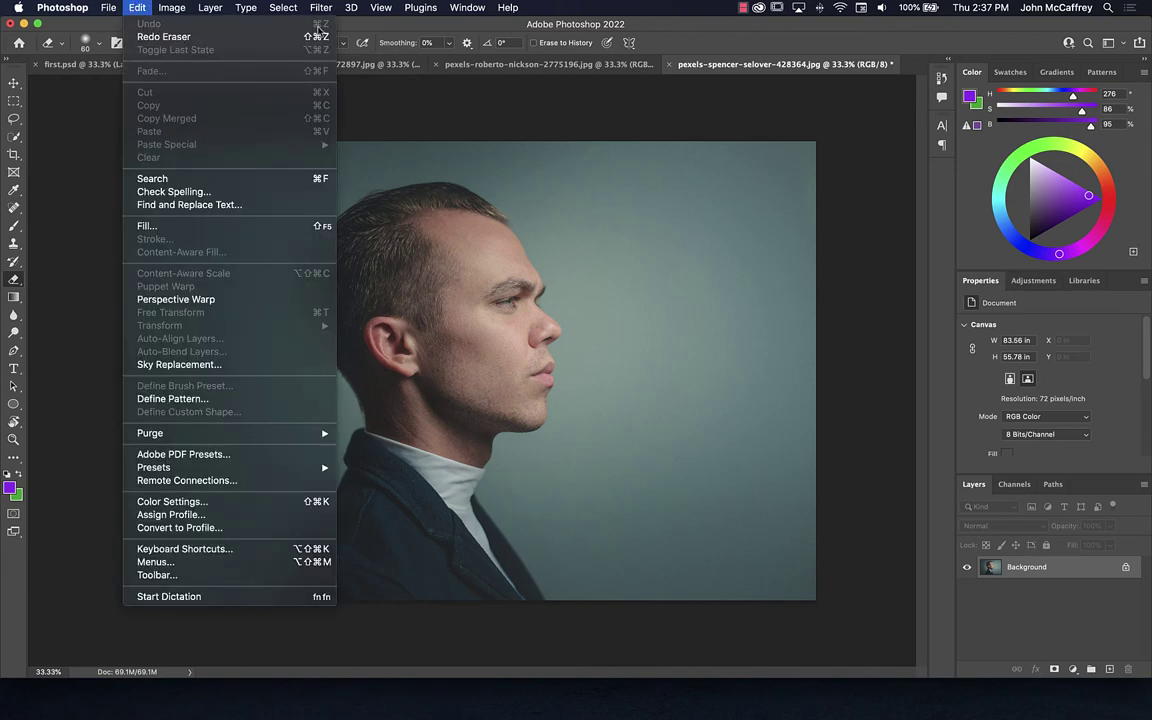
{"action": "key", "text": "Escape"}
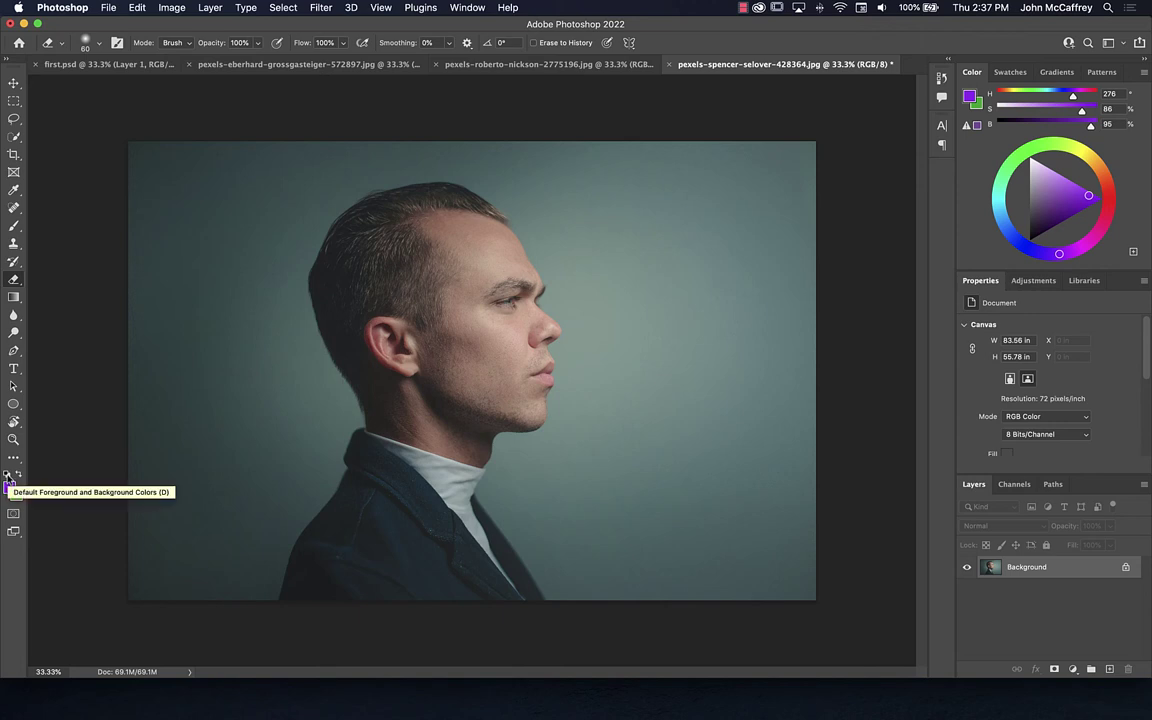
Reset the foreground and background colors to their defaults and test the Eraser behind the man's head, undoing the strokes.
{"action": "left_click", "coordinate": [7, 474]}
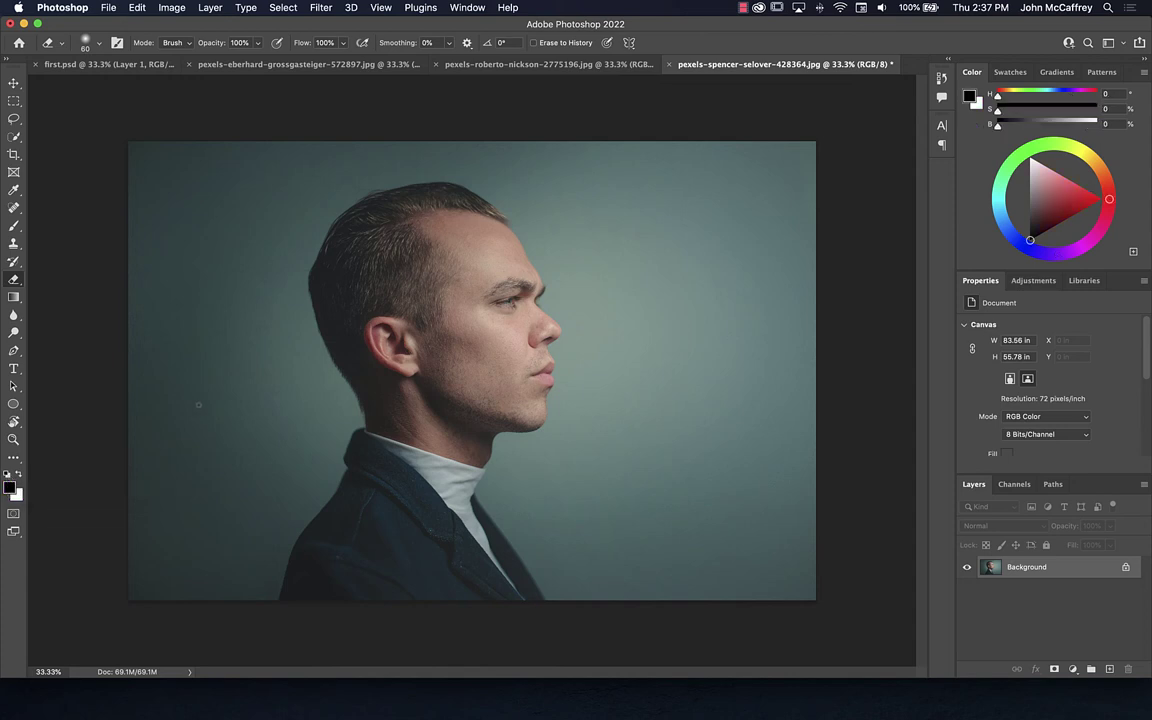
{"action": "mouse_move", "coordinate": [242, 358]}
{"action": "left_mouse_down"}
{"action": "mouse_move", "coordinate": [230, 451]}
{"action": "mouse_move", "coordinate": [264, 353]}
{"action": "left_mouse_up"}
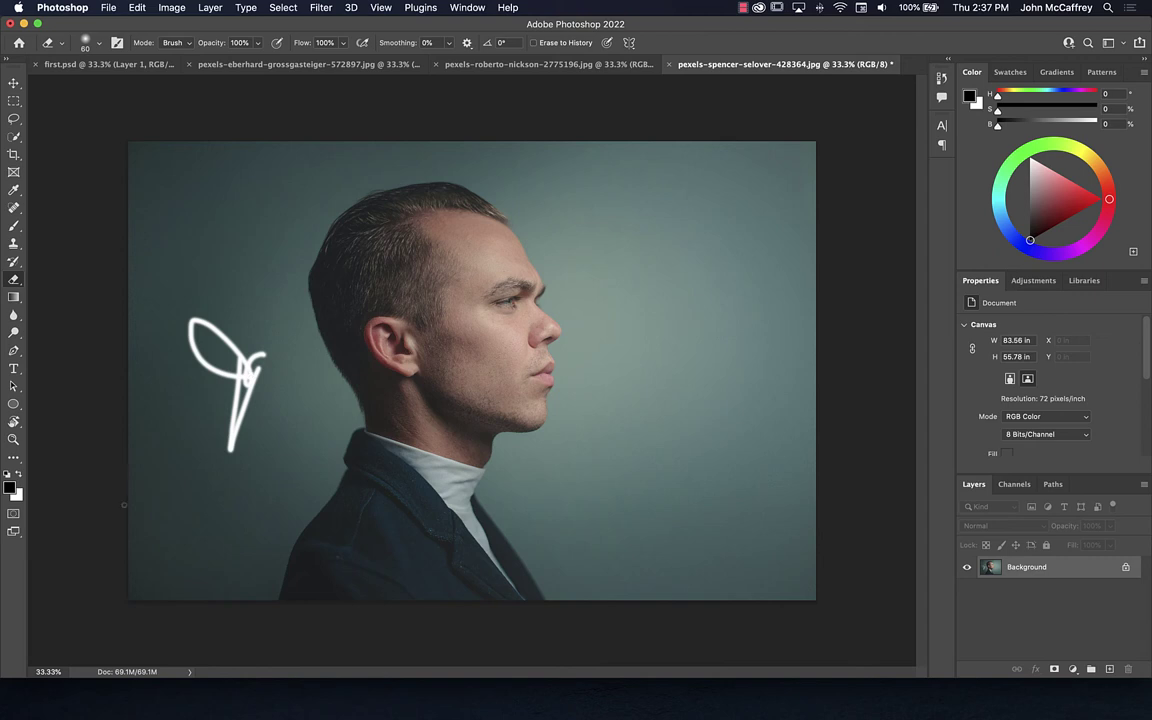
{"action": "key", "text": "super+z"}
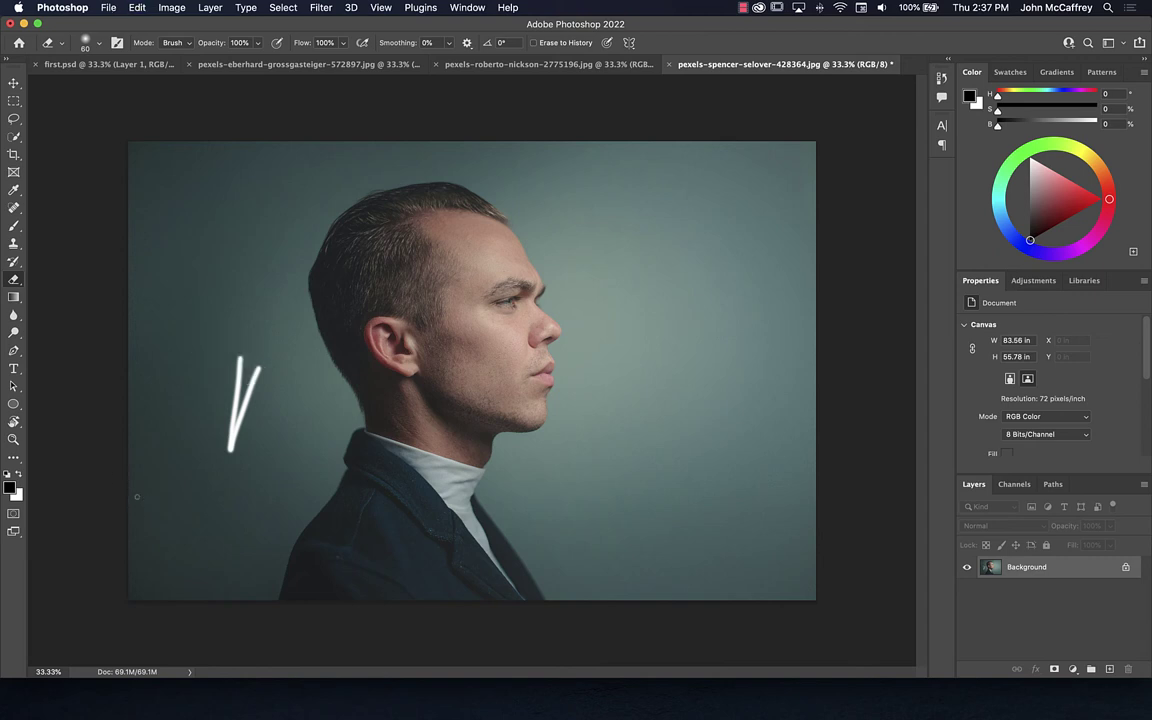
{"action": "key", "text": "super+z"}
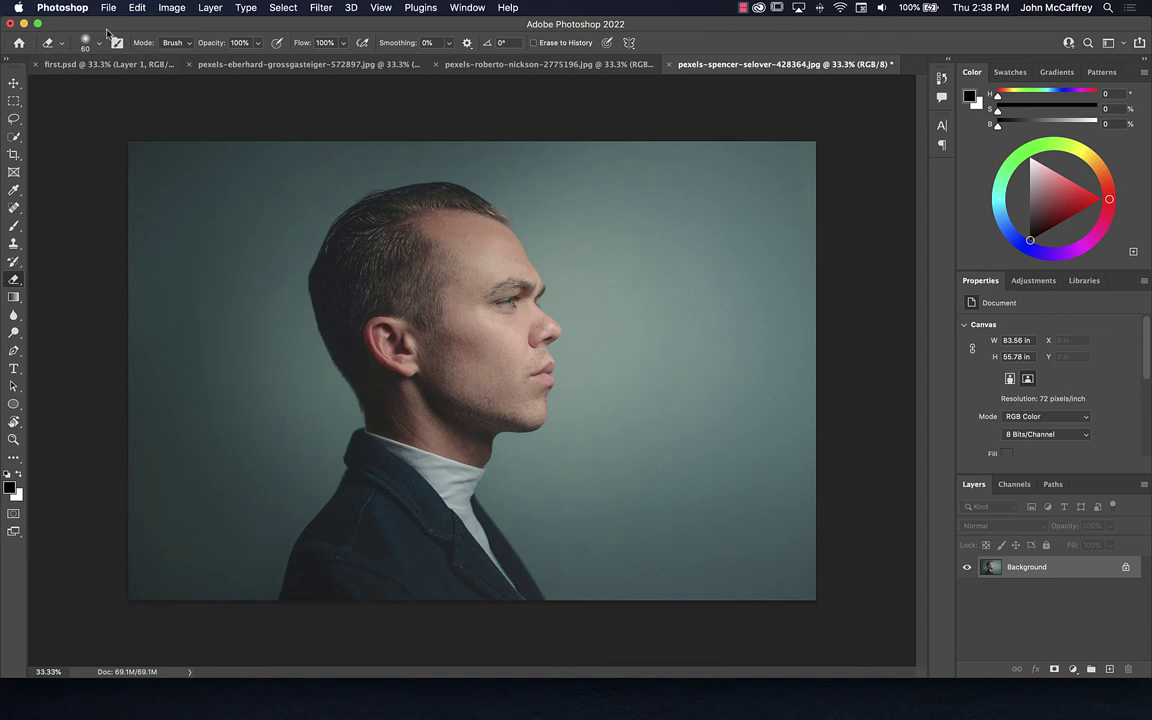
Try erasing the backdrop around the man's head with a soft 428 px Eraser, and undo the strokes.
{"action": "left_click", "coordinate": [100, 47]}
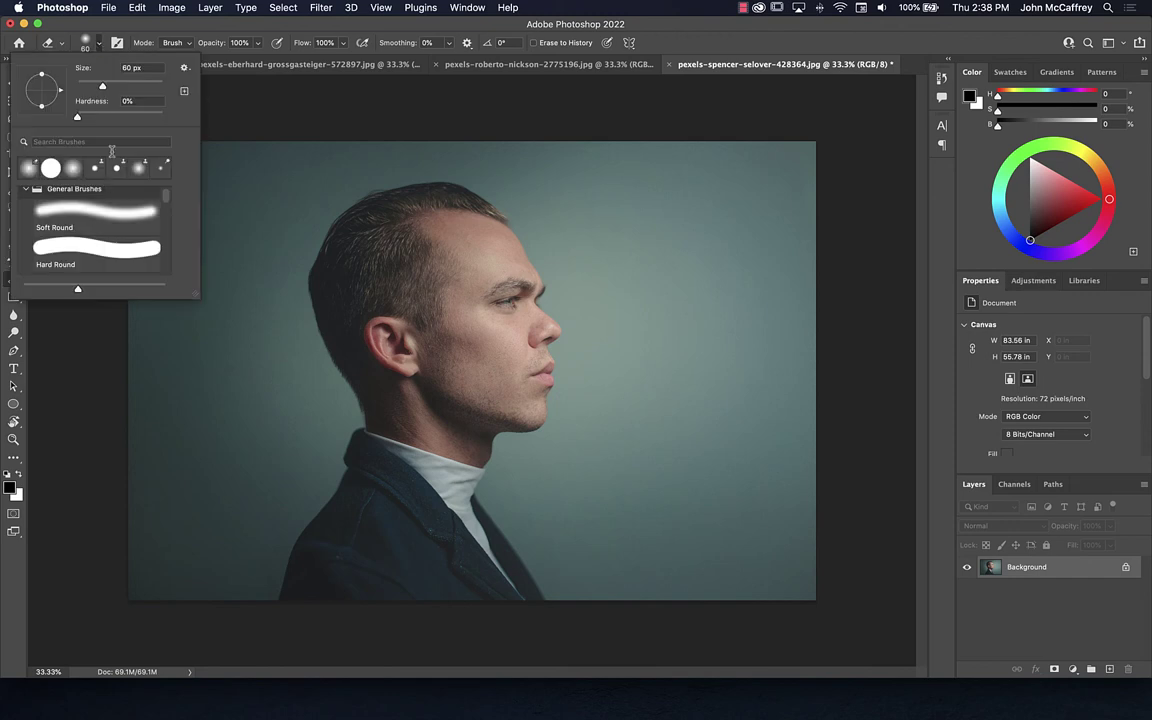
{"action": "left_click_drag", "start_coordinate": [102, 85], "coordinate": [146, 87]}
{"action": "mouse_move", "coordinate": [217, 221]}
{"action": "left_mouse_down"}
{"action": "mouse_move", "coordinate": [229, 380]}
{"action": "mouse_move", "coordinate": [207, 215]}
{"action": "mouse_move", "coordinate": [172, 116]}
{"action": "mouse_move", "coordinate": [180, 226]}
{"action": "mouse_move", "coordinate": [219, 185]}
{"action": "mouse_move", "coordinate": [262, 368]}
{"action": "left_mouse_up"}
{"action": "mouse_move", "coordinate": [305, 302]}
{"action": "left_mouse_down"}
{"action": "mouse_move", "coordinate": [288, 250]}
{"action": "mouse_move", "coordinate": [285, 315]}
{"action": "mouse_move", "coordinate": [298, 230]}
{"action": "mouse_move", "coordinate": [353, 213]}
{"action": "mouse_move", "coordinate": [300, 276]}
{"action": "mouse_move", "coordinate": [353, 106]}
{"action": "mouse_move", "coordinate": [390, 133]}
{"action": "mouse_move", "coordinate": [343, 186]}
{"action": "mouse_move", "coordinate": [348, 196]}
{"action": "mouse_move", "coordinate": [436, 175]}
{"action": "mouse_move", "coordinate": [493, 198]}
{"action": "mouse_move", "coordinate": [561, 277]}
{"action": "mouse_move", "coordinate": [546, 282]}
{"action": "mouse_move", "coordinate": [566, 400]}
{"action": "mouse_move", "coordinate": [551, 346]}
{"action": "mouse_move", "coordinate": [508, 487]}
{"action": "mouse_move", "coordinate": [526, 435]}
{"action": "mouse_move", "coordinate": [513, 457]}
{"action": "mouse_move", "coordinate": [535, 522]}
{"action": "left_mouse_up"}
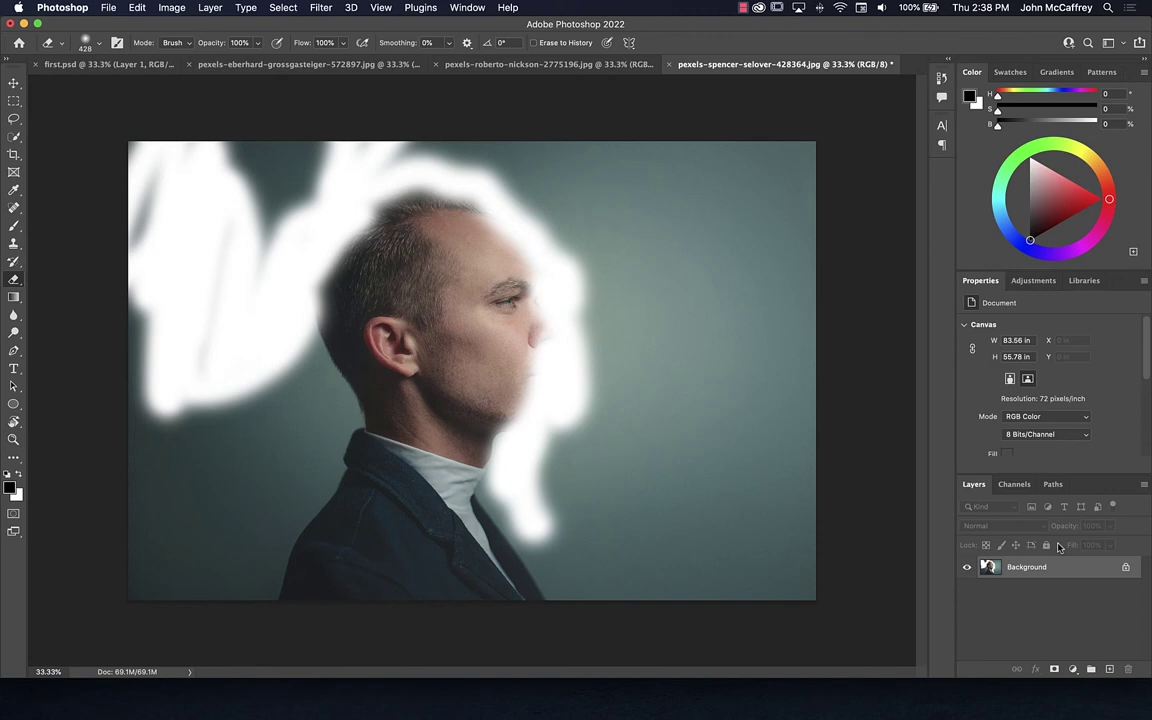
{"action": "key", "text": "super+z"}
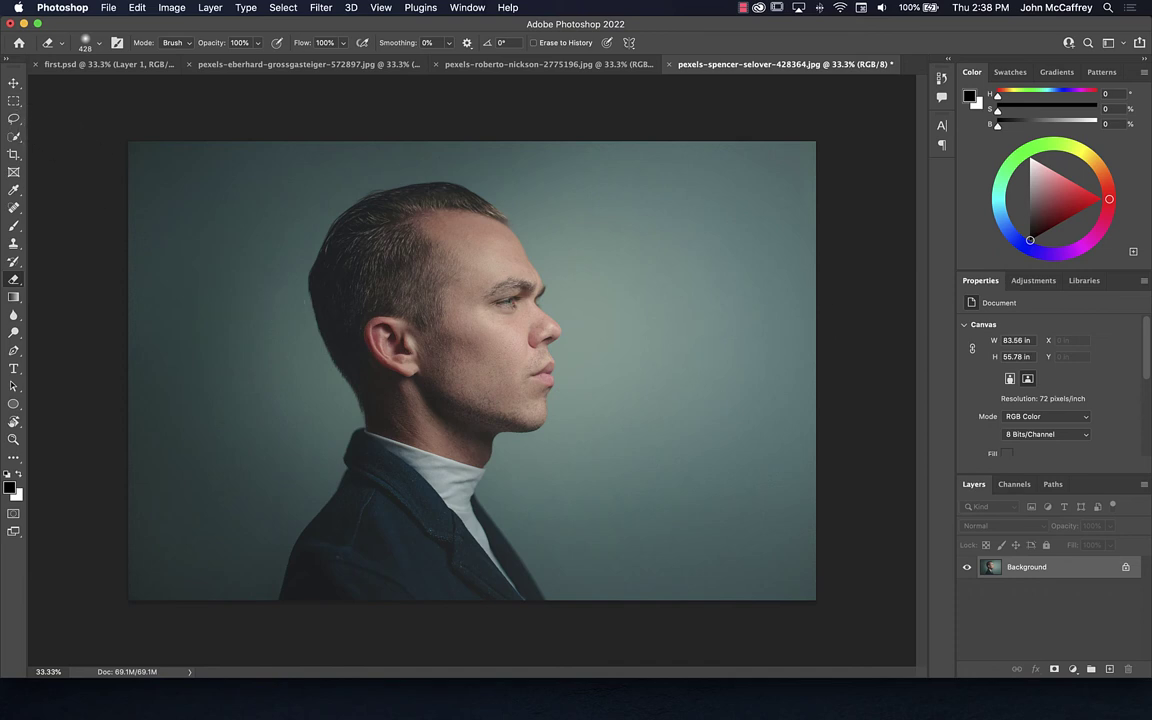
Select the teal backdrop around the man with the Quick Selection tool at a 150 px brush size.
{"action": "left_click", "coordinate": [13, 140]}
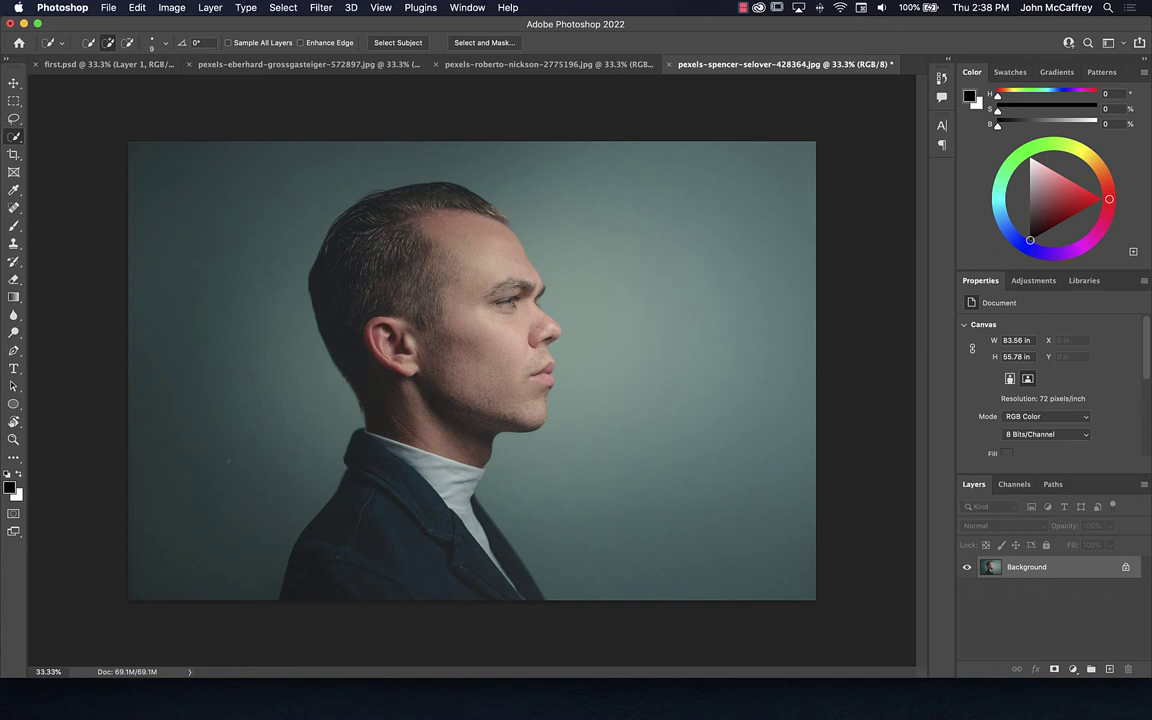
{"action": "key", "text": "bracketright"}
{"action": "key", "text": "bracketright"}
{"action": "key", "text": "bracketright"}
{"action": "left_click", "coordinate": [153, 44]}
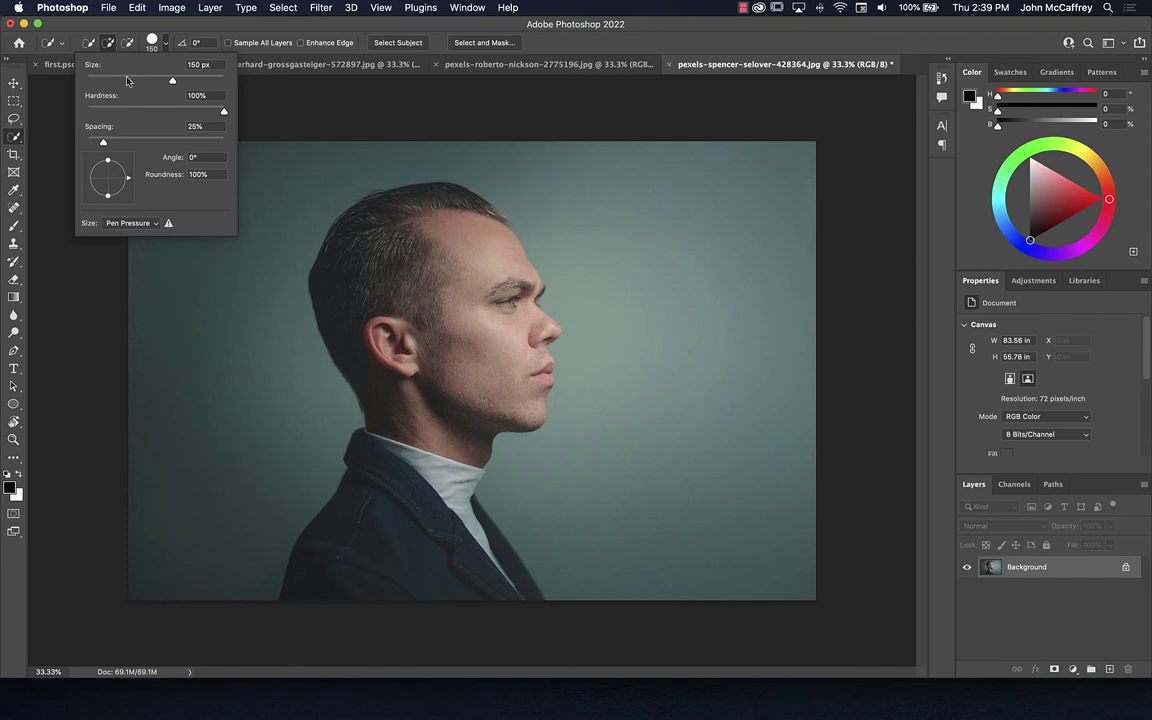
{"action": "left_click", "coordinate": [172, 288]}
{"action": "mouse_move", "coordinate": [198, 193]}
{"action": "left_mouse_down"}
{"action": "mouse_move", "coordinate": [182, 327]}
{"action": "mouse_move", "coordinate": [195, 327]}
{"action": "mouse_move", "coordinate": [165, 303]}
{"action": "mouse_move", "coordinate": [316, 197]}
{"action": "mouse_move", "coordinate": [630, 178]}
{"action": "mouse_move", "coordinate": [640, 205]}
{"action": "mouse_move", "coordinate": [620, 245]}
{"action": "mouse_move", "coordinate": [668, 381]}
{"action": "left_mouse_up"}
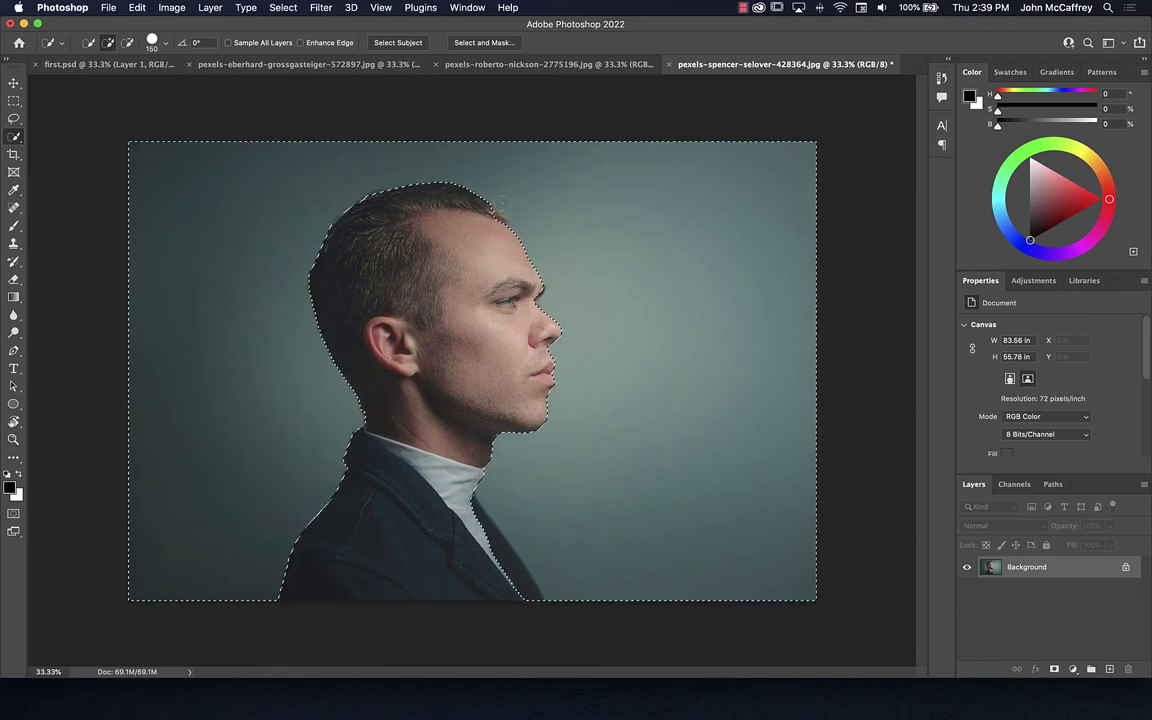
Subtract the hair tip above the forehead from the selection with a 70 px brush, and return the tool to adding.
{"action": "scroll", "coordinate": [501, 203], "scroll_direction": "up", "scroll_amount": 2}
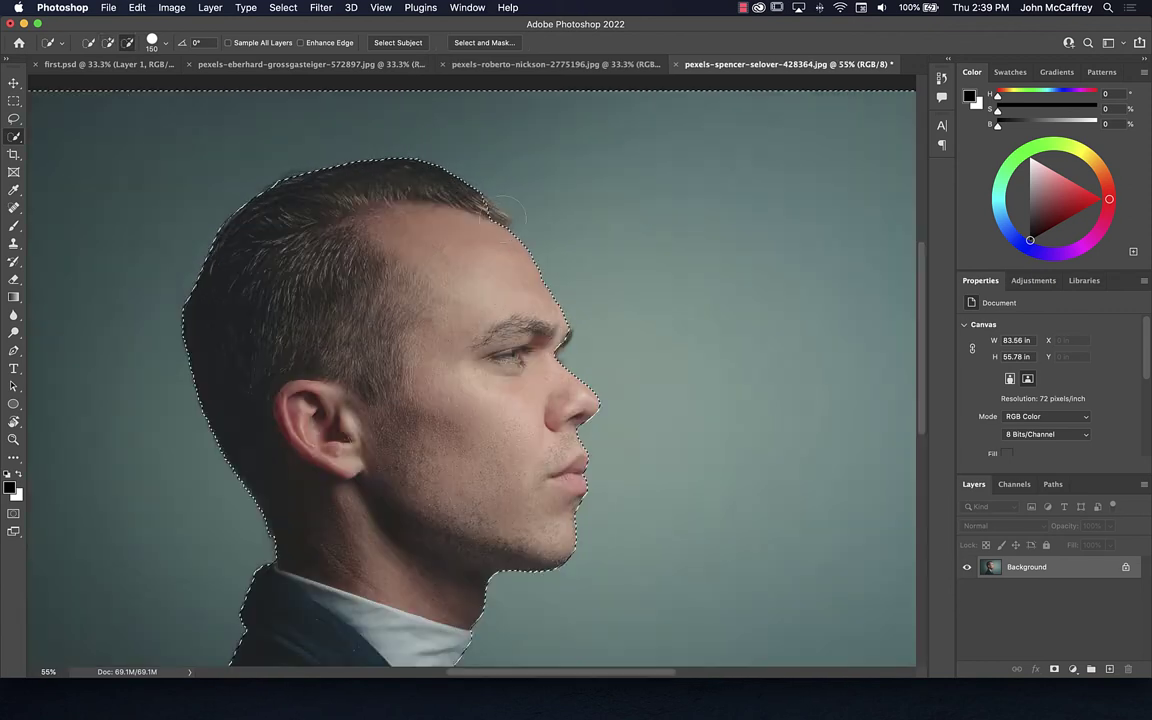
{"action": "scroll", "coordinate": [507, 210], "scroll_direction": "up", "scroll_amount": 5}
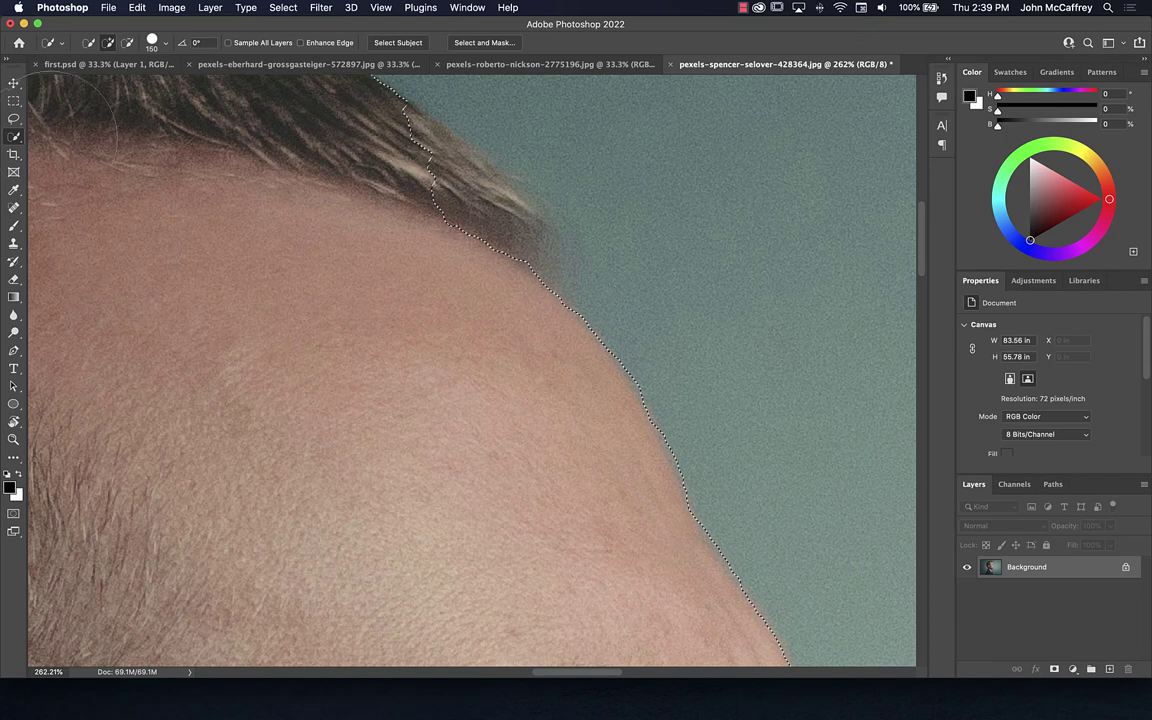
{"action": "scroll", "coordinate": [155, 110], "scroll_direction": "left", "scroll_amount": 1}
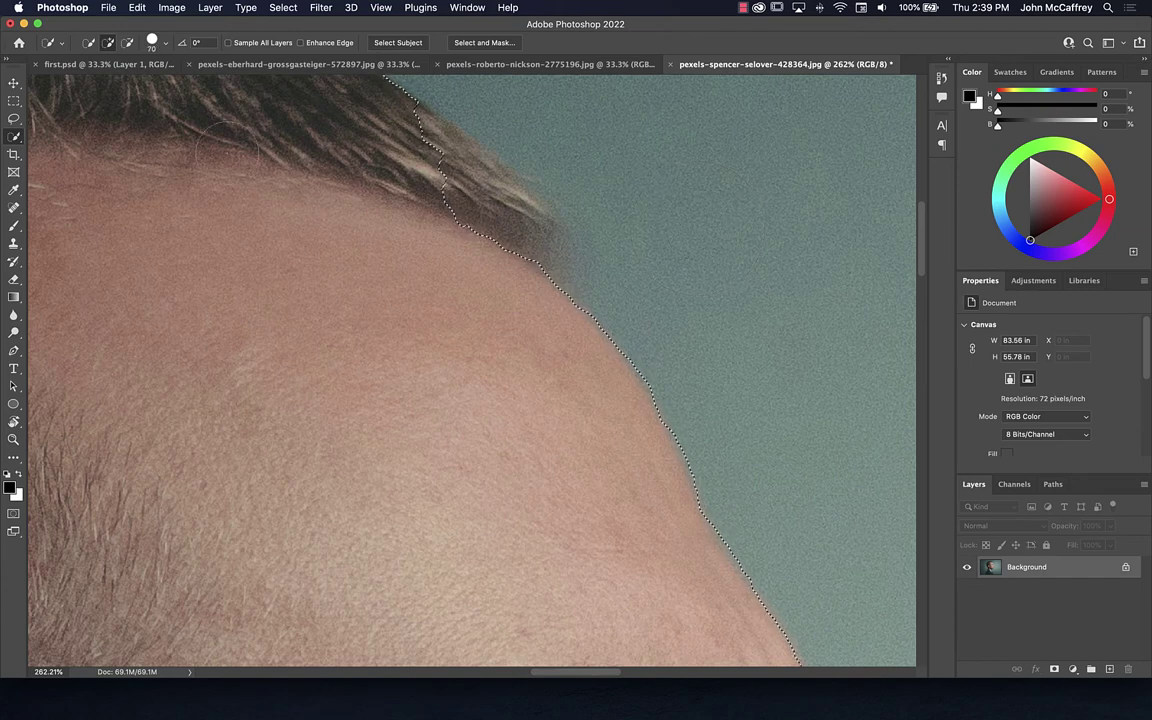
{"action": "left_click", "coordinate": [127, 45]}
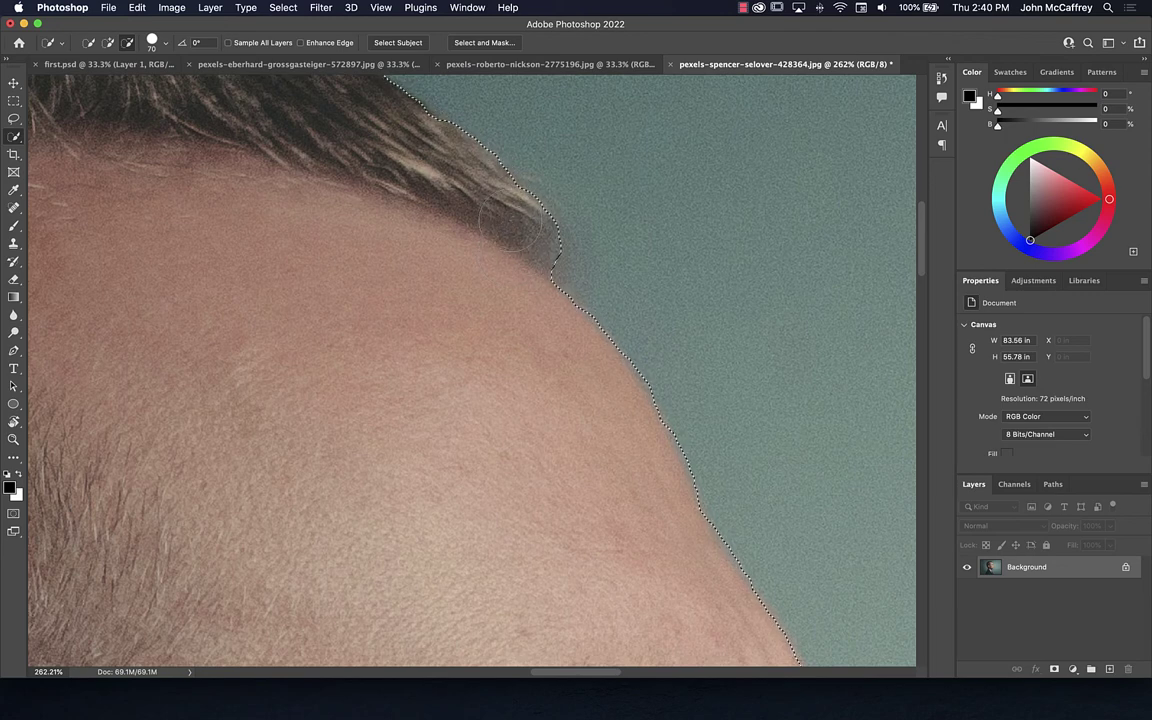
{"action": "left_click", "coordinate": [108, 42]}
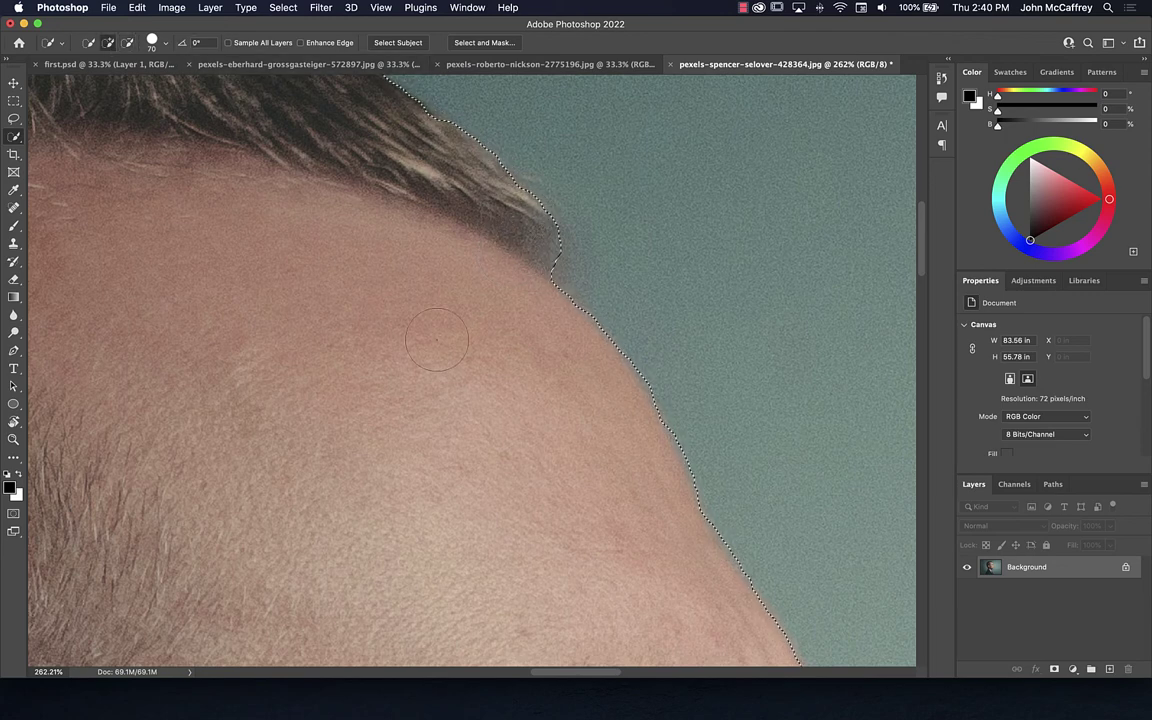
Examine the Quick Selection tool's temporary switch between adding to and subtracting from the selection.
{"action": "key", "text": "alt"}
{"action": "key", "text": "alt"}
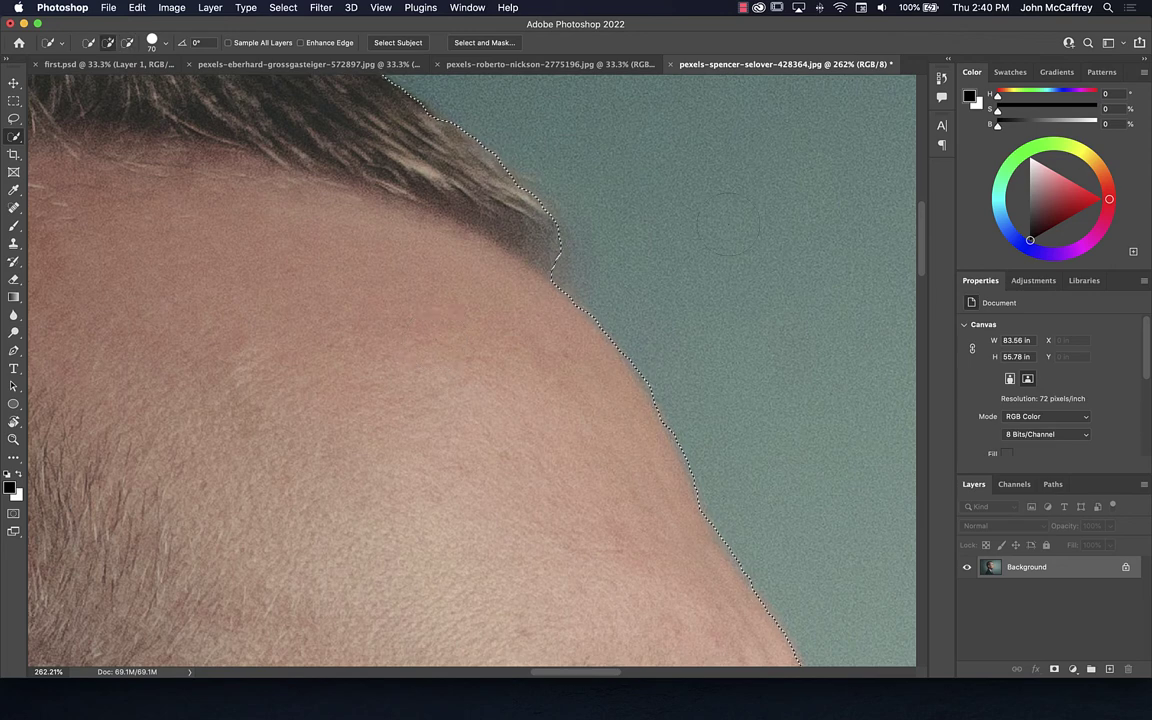
{"action": "key", "text": "alt"}
{"action": "key", "text": "alt"}
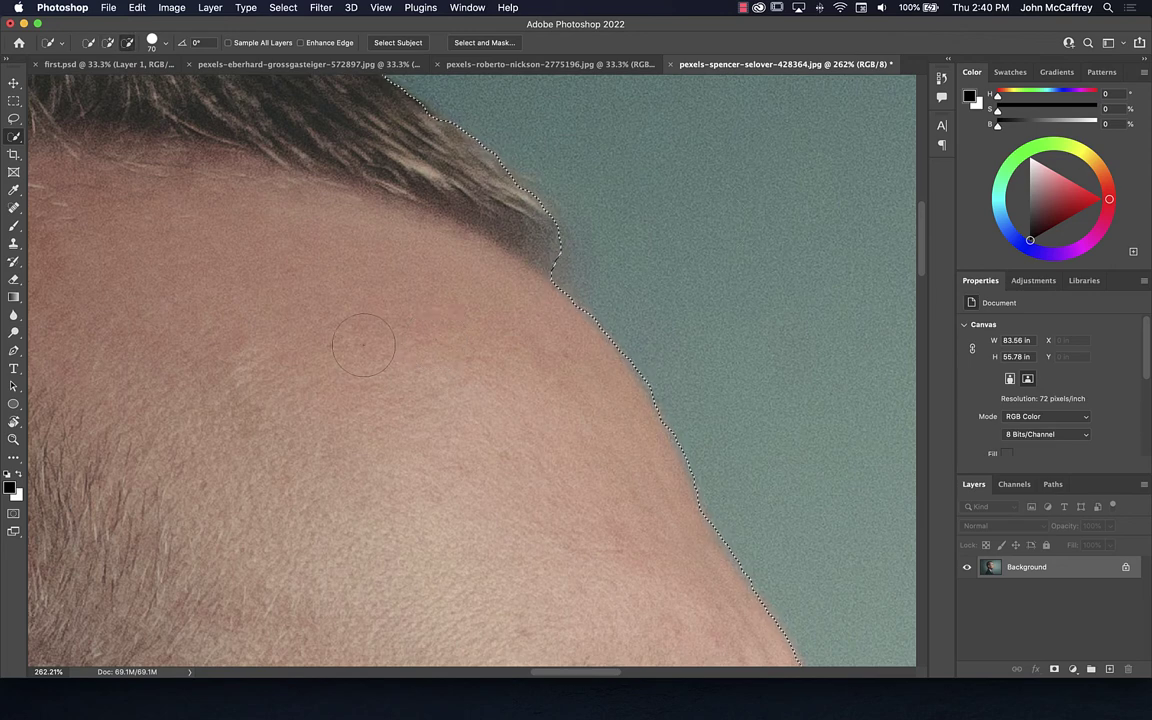
{"action": "key", "text": "alt"}
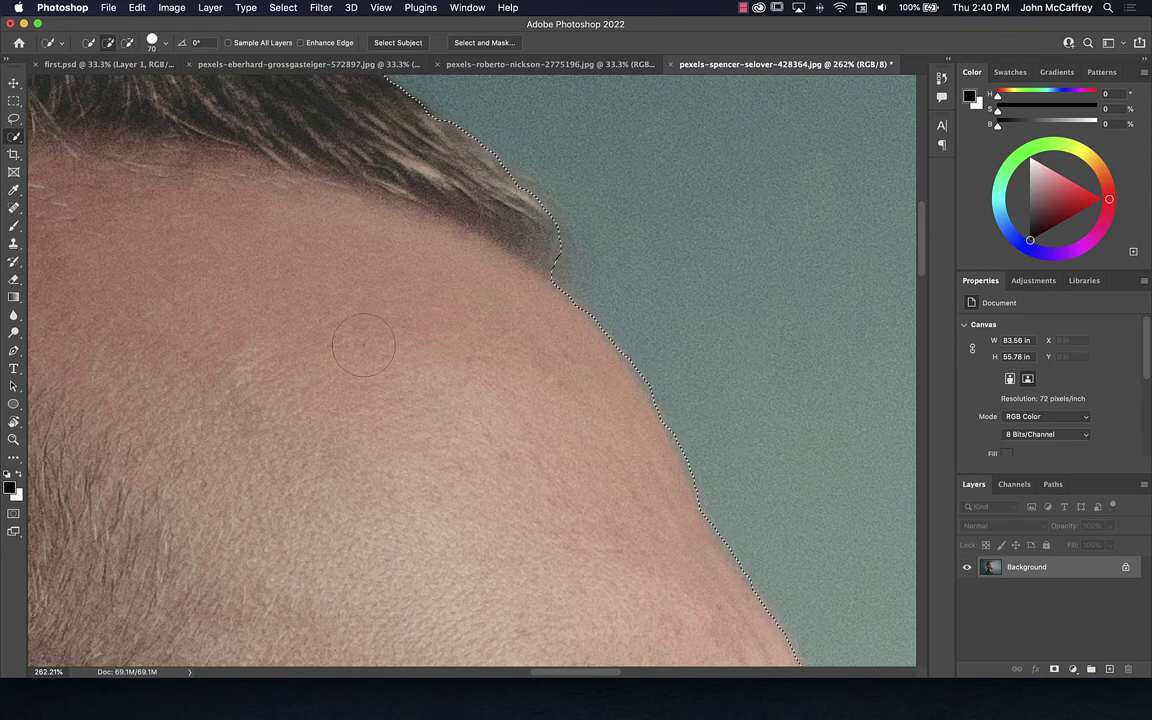
{"action": "key", "text": "alt"}
{"action": "key", "text": "alt"}
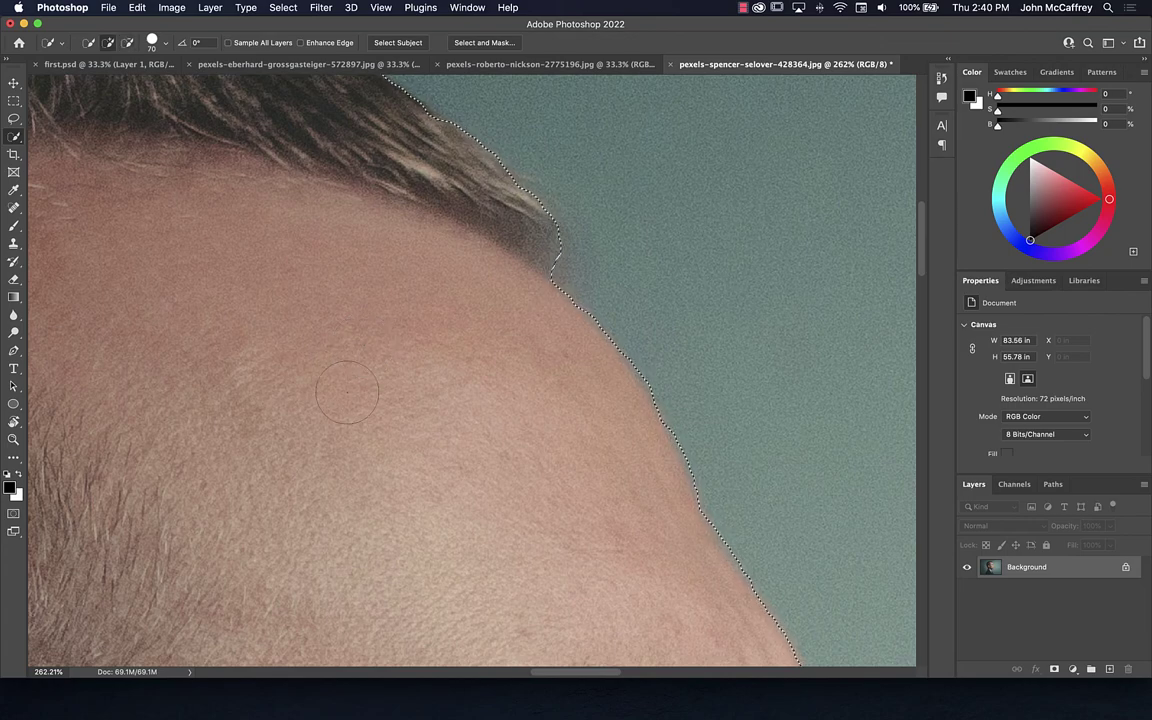
Subtract the protruding far eyebrow from the backdrop selection with the 70 px Quick Selection brush.
{"action": "scroll", "coordinate": [348, 392], "scroll_direction": "down", "scroll_amount": 10}
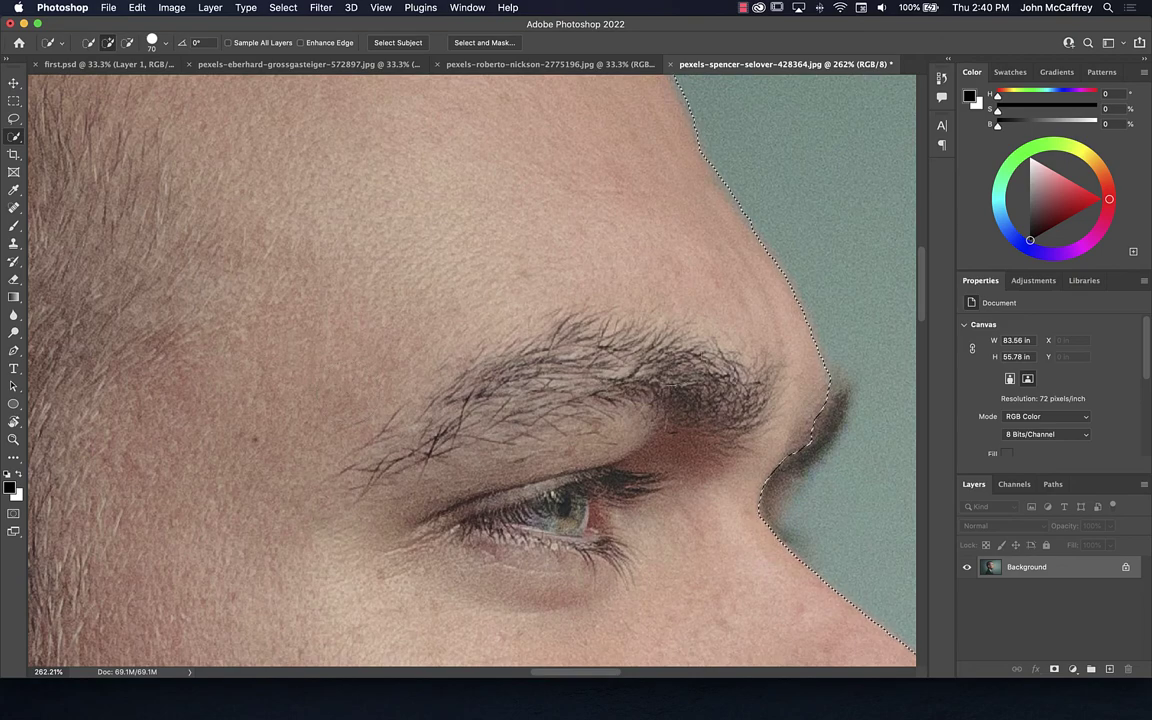
{"action": "left_click_drag", "start_coordinate": [797, 380], "coordinate": [818, 398]}
{"action": "left_click", "coordinate": [780, 390]}
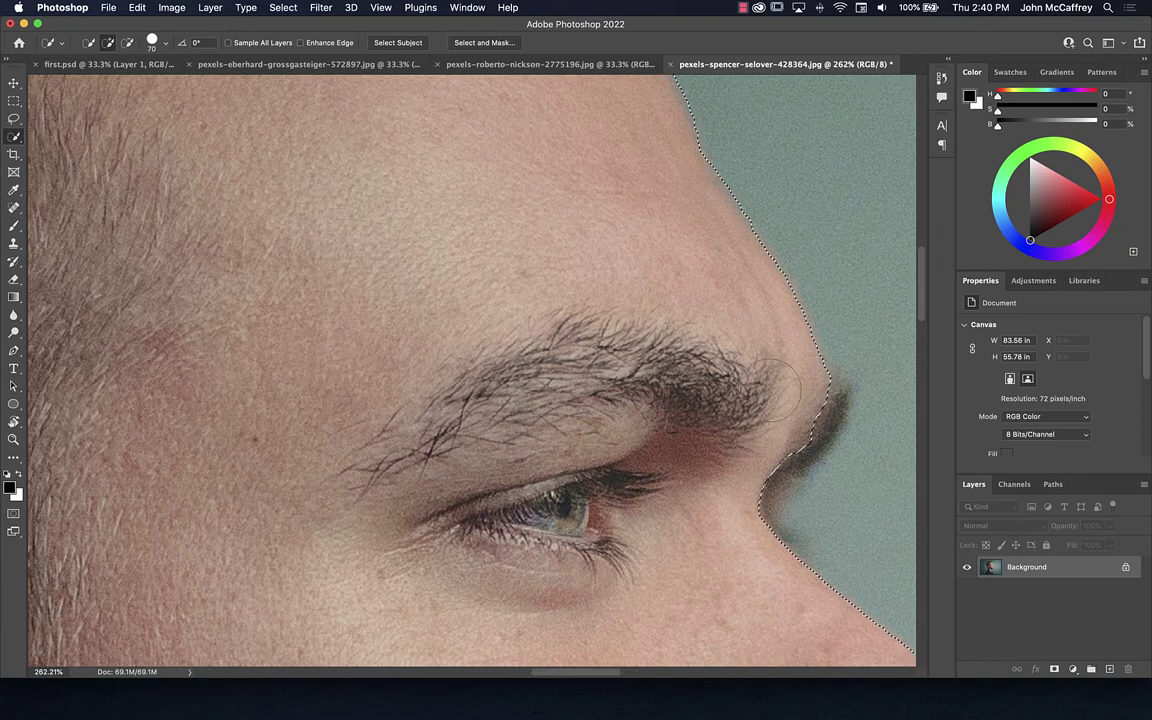
{"action": "key", "text": "alt"}
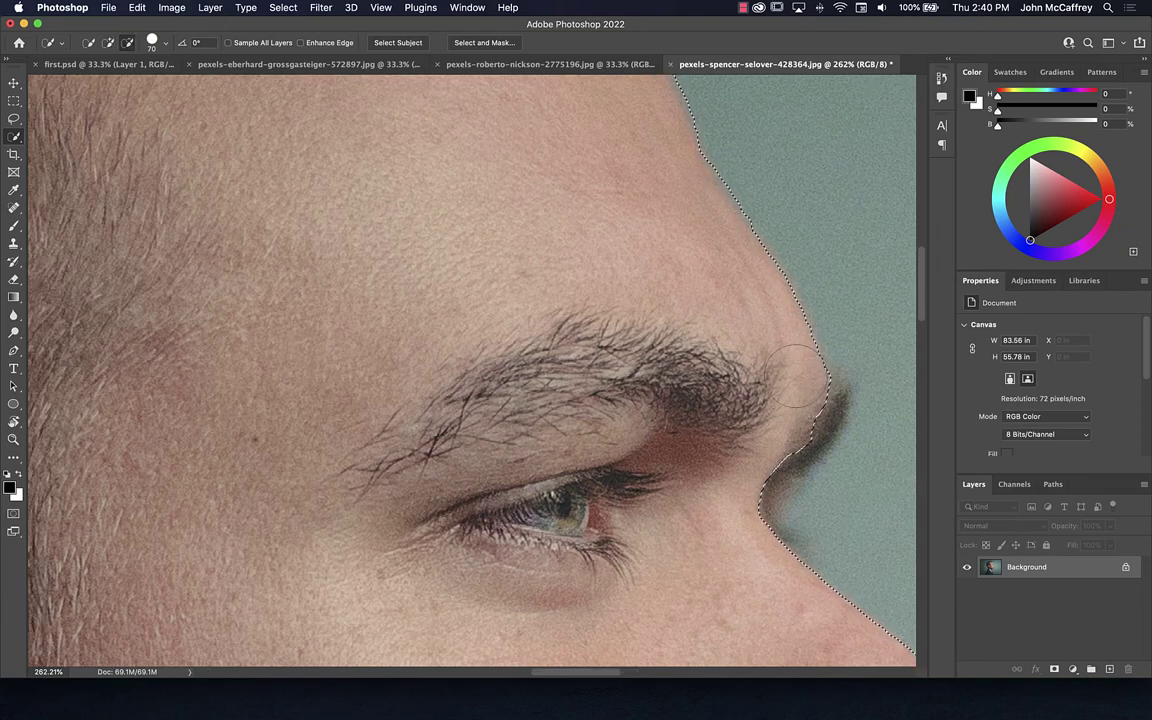
{"action": "left_click", "coordinate": [812, 407]}
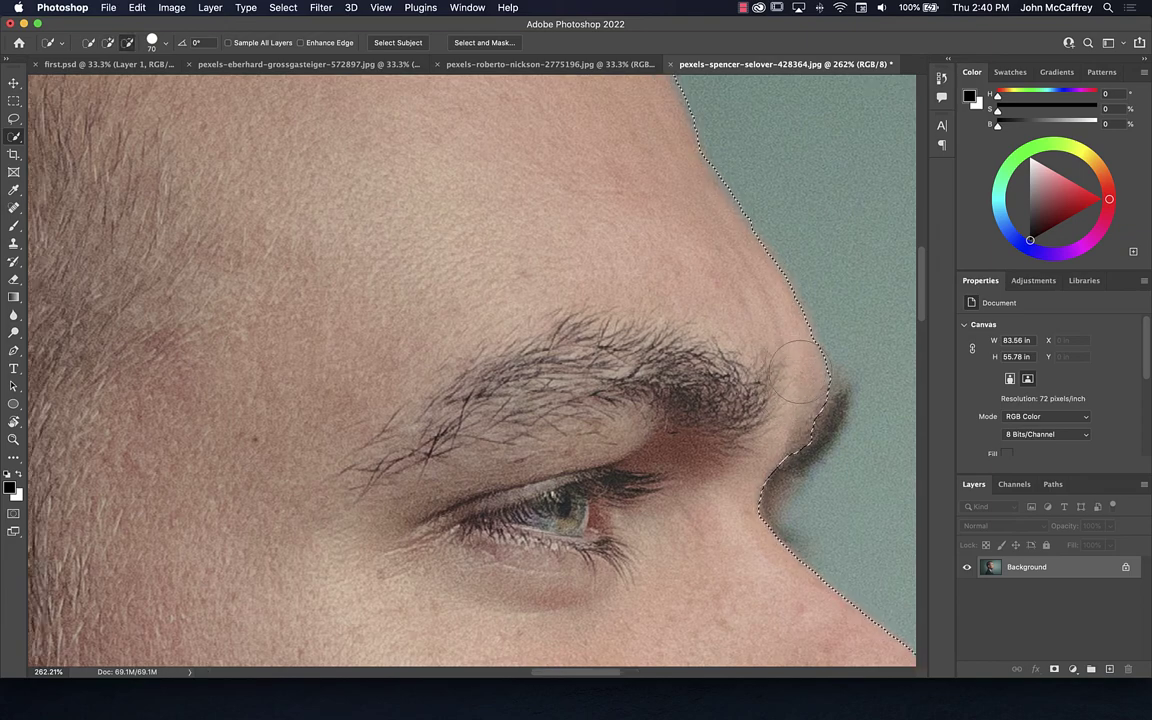
{"action": "mouse_move", "coordinate": [810, 405]}
{"action": "left_mouse_down"}
{"action": "mouse_move", "coordinate": [730, 430]}
{"action": "mouse_move", "coordinate": [725, 510]}
{"action": "left_mouse_up"}
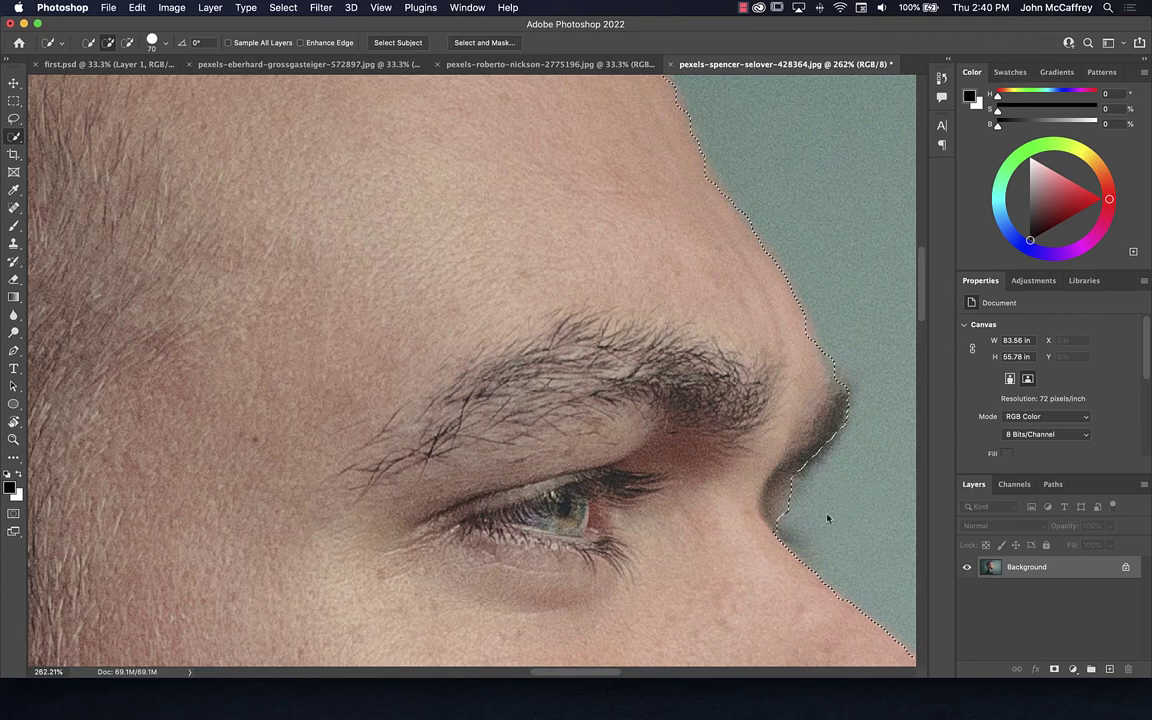
Refine the selection edge below the far eyebrow and subtract the eyelash area at the bridge of the nose.
{"action": "left_click", "coordinate": [818, 507]}
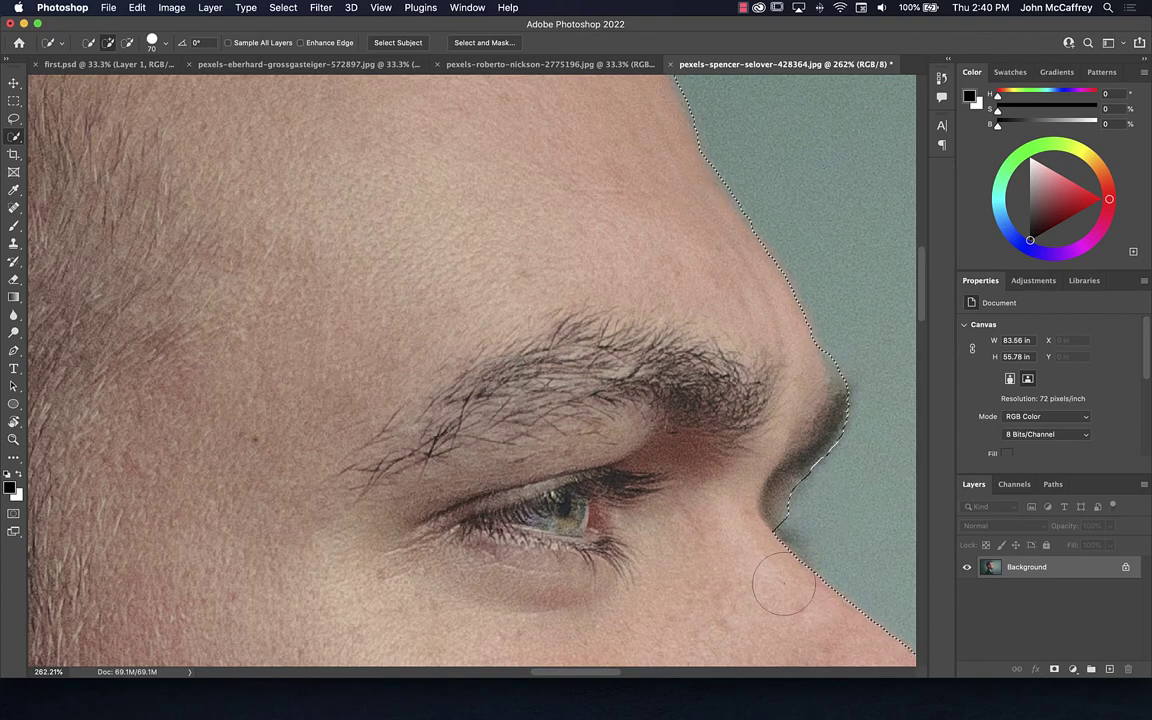
{"action": "left_click_drag", "start_coordinate": [745, 530], "coordinate": [784, 579]}
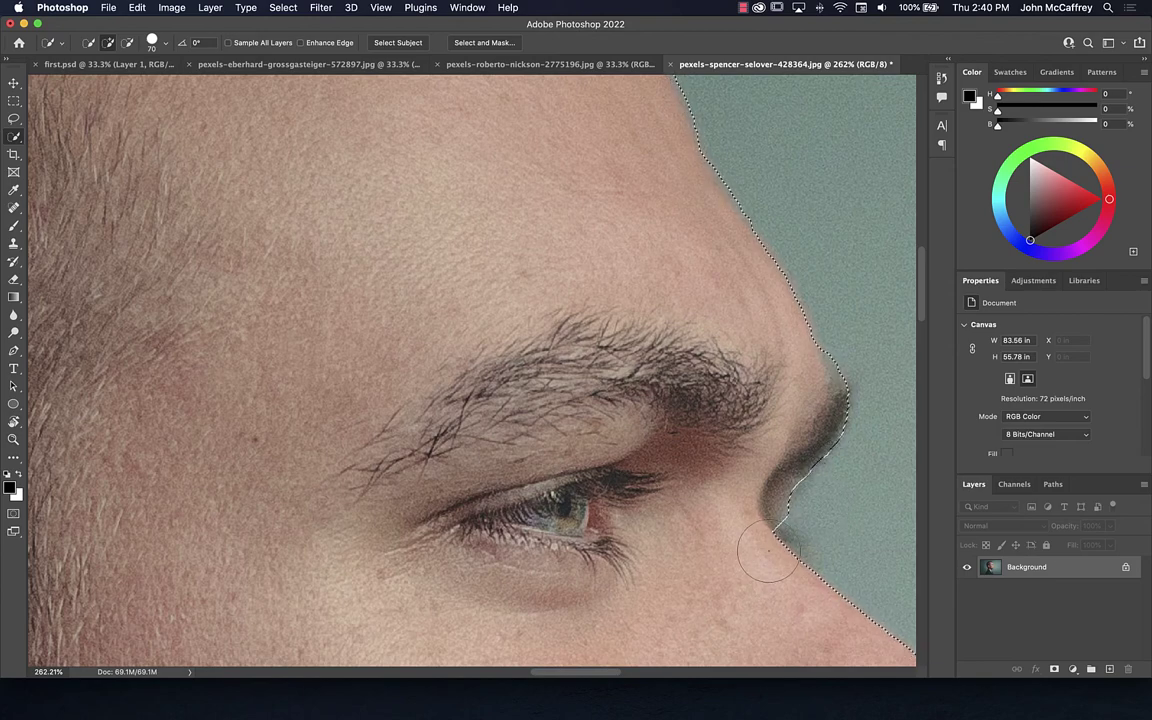
{"action": "left_click", "coordinate": [708, 566], "text": "alt"}
{"action": "left_click", "coordinate": [745, 540]}
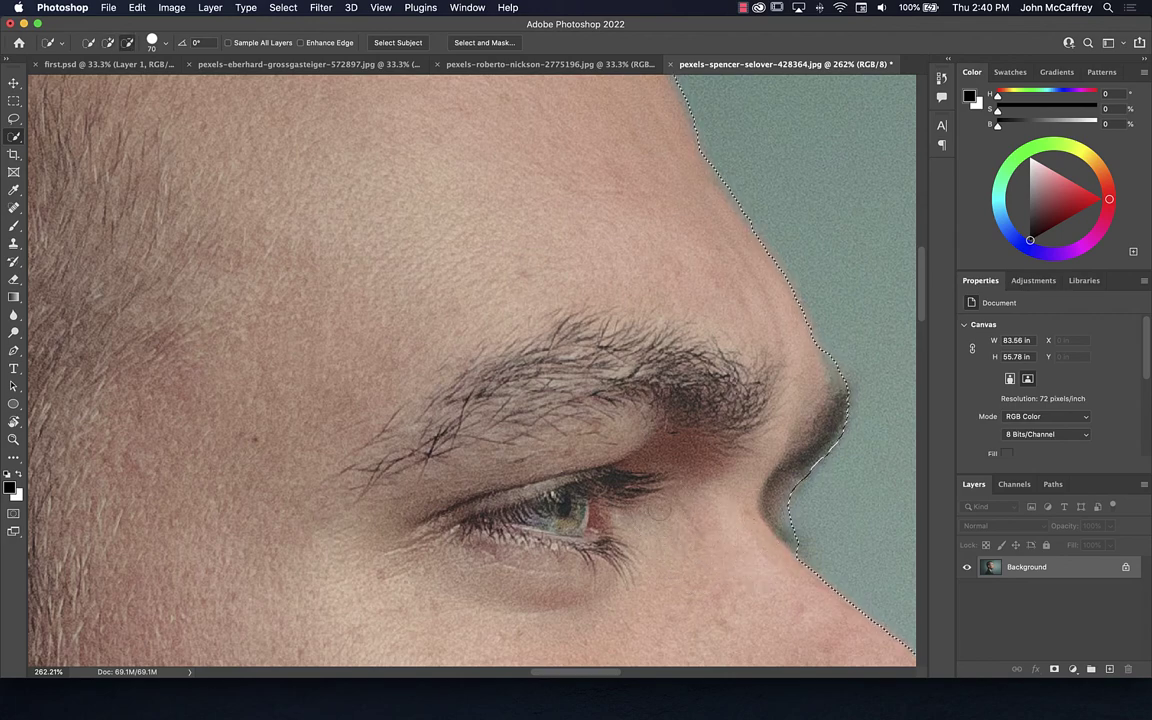
Subtract the jacket's far lapel beside the white turtleneck from the backdrop selection.
{"action": "scroll", "coordinate": [650, 510], "scroll_direction": "down", "scroll_amount": 10}
{"action": "scroll", "coordinate": [638, 503], "scroll_direction": "up", "scroll_amount": 6}
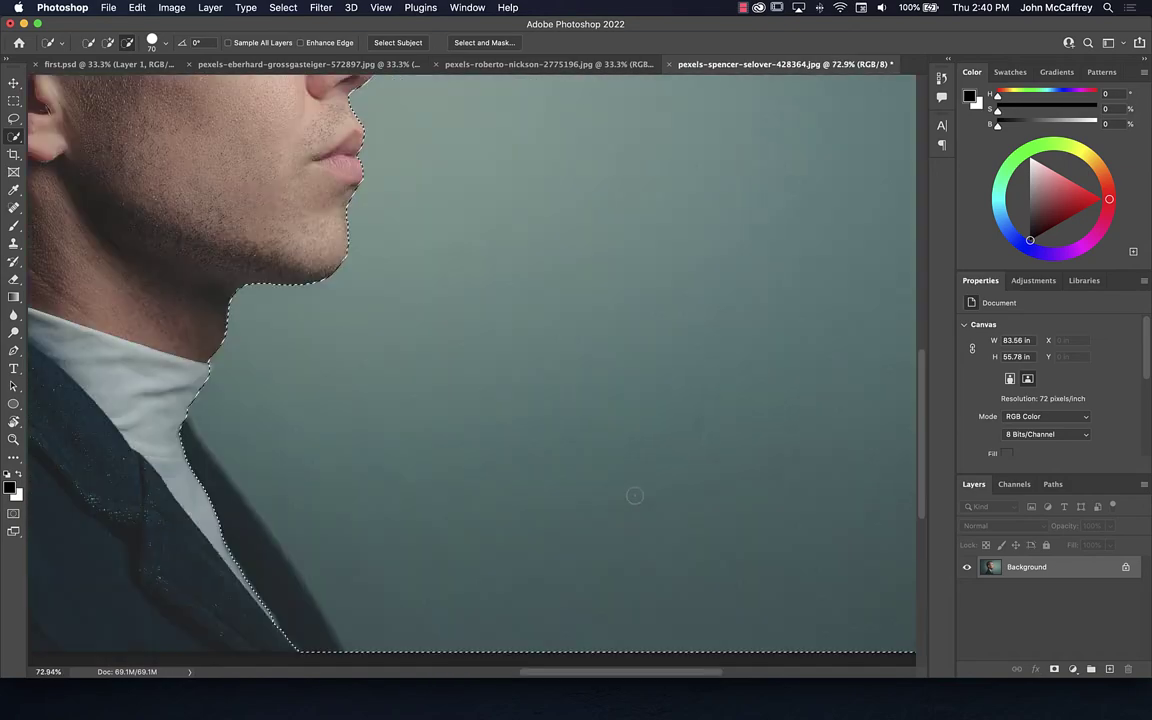
{"action": "scroll", "coordinate": [635, 498], "scroll_direction": "down", "scroll_amount": 3}
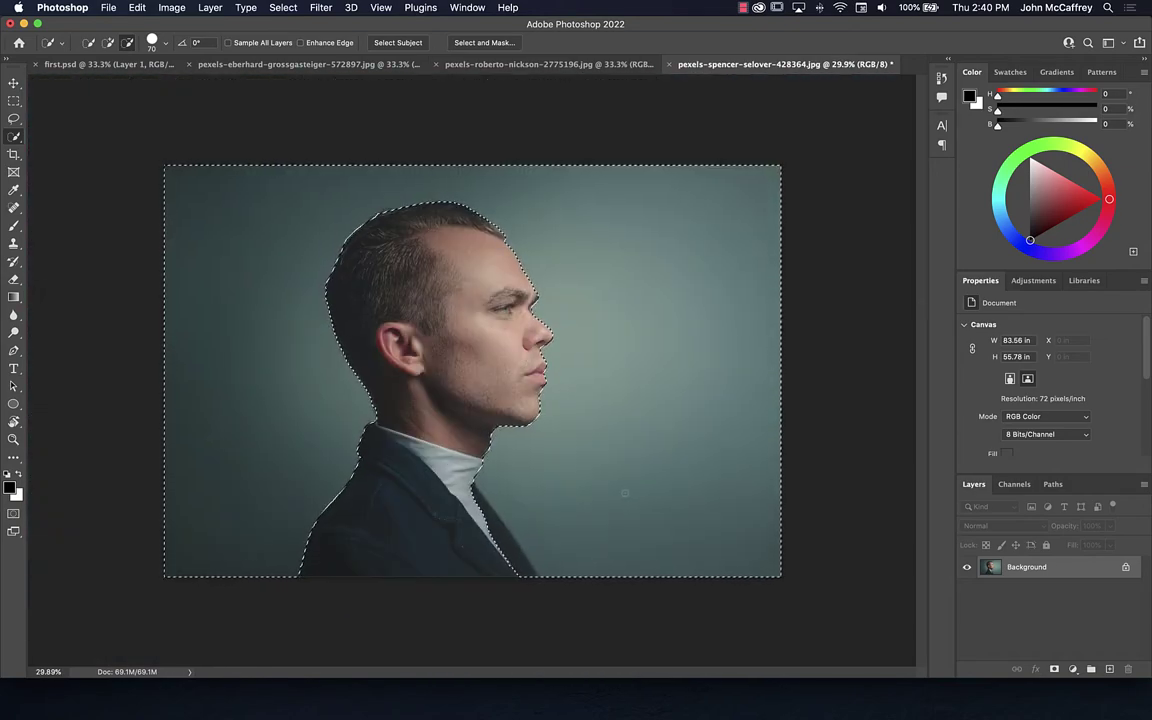
{"action": "scroll", "coordinate": [630, 490], "scroll_direction": "up", "scroll_amount": 2}
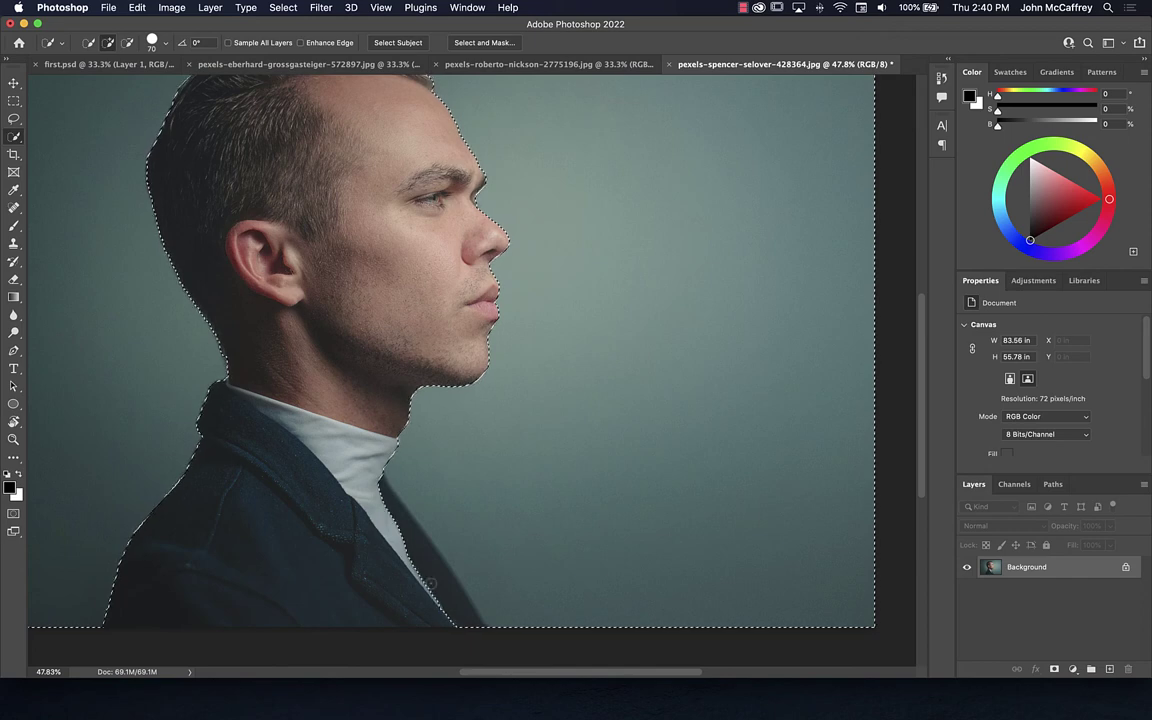
{"action": "left_click_drag", "start_coordinate": [478, 548], "coordinate": [483, 486]}
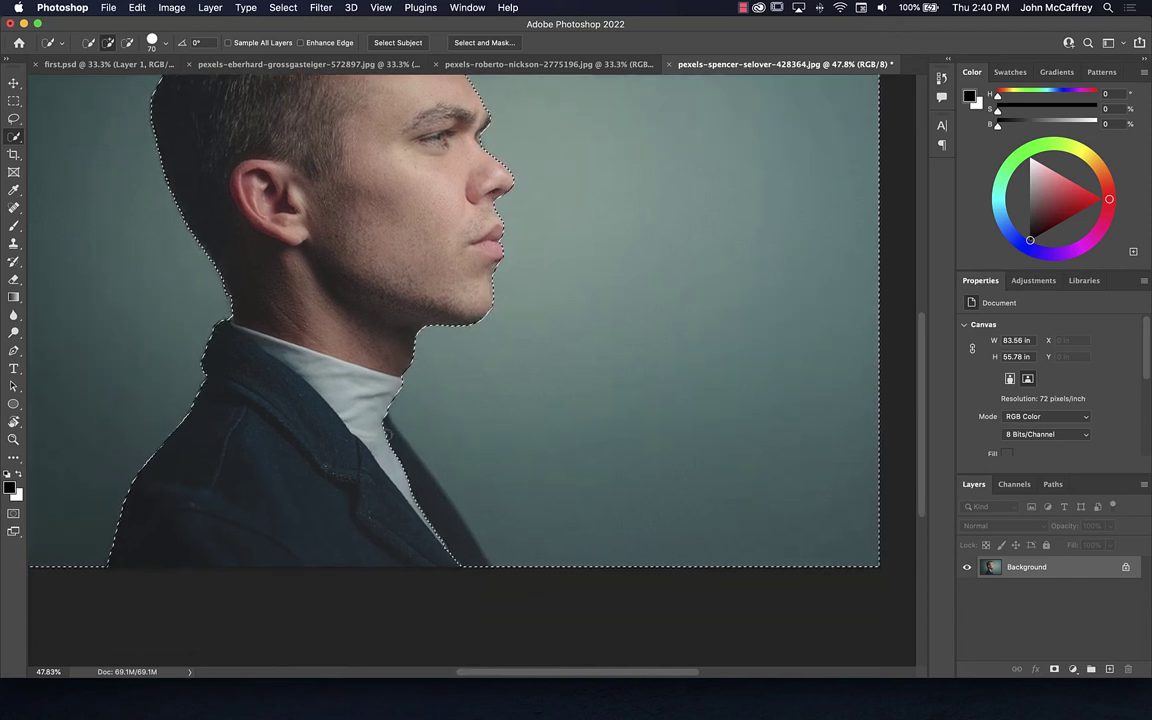
{"action": "mouse_move", "coordinate": [470, 510]}
{"action": "left_mouse_down"}
{"action": "mouse_move", "coordinate": [380, 440]}
{"action": "mouse_move", "coordinate": [440, 510]}
{"action": "mouse_move", "coordinate": [380, 450]}
{"action": "mouse_move", "coordinate": [415, 495]}
{"action": "left_mouse_up"}
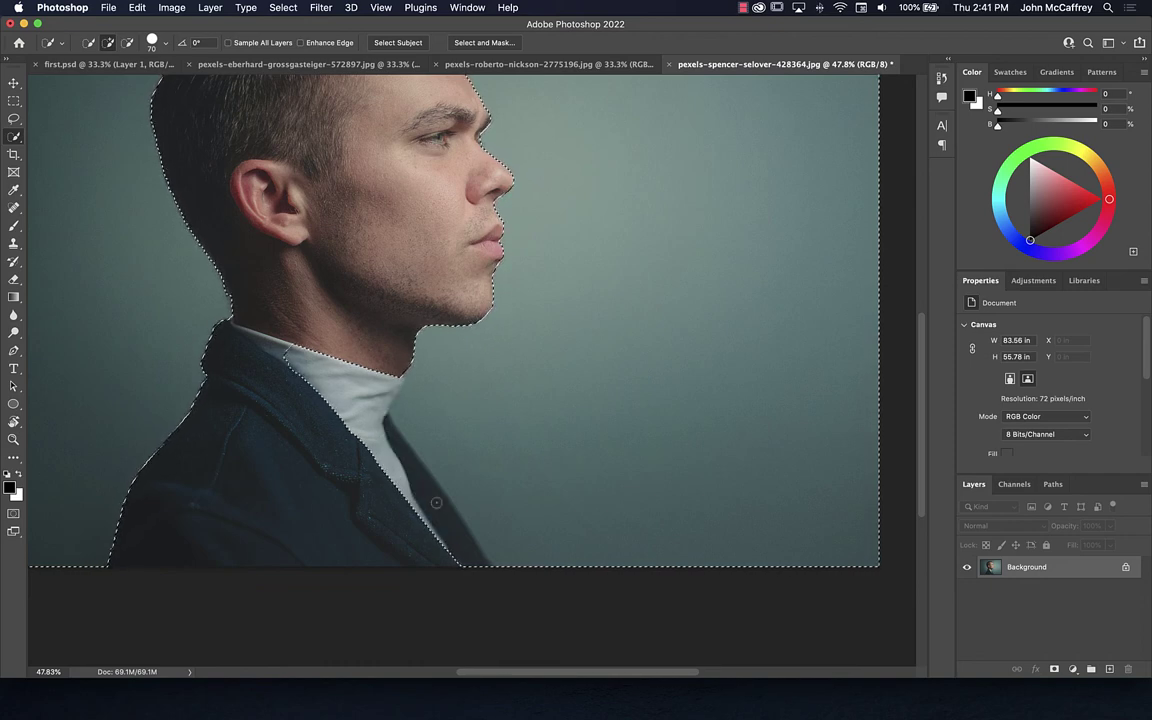
{"action": "key", "text": "super+z"}
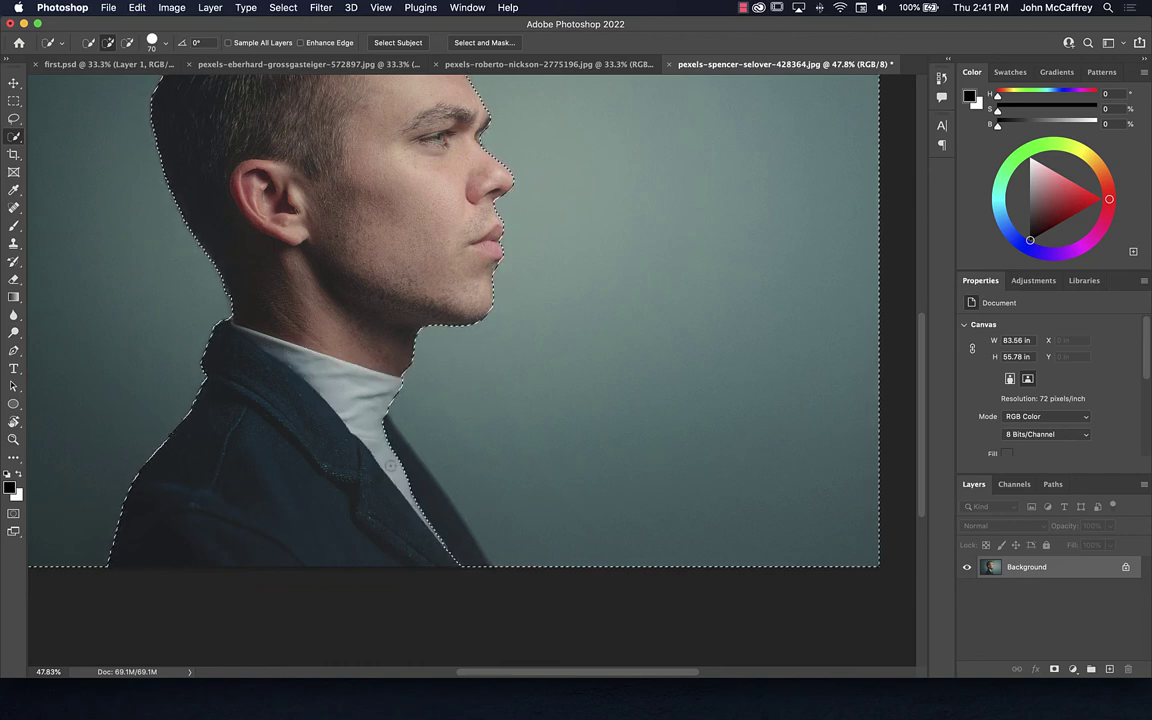
{"action": "key", "text": "alt"}
{"action": "mouse_move", "coordinate": [390, 470]}
{"action": "left_mouse_down"}
{"action": "mouse_move", "coordinate": [380, 455]}
{"action": "mouse_move", "coordinate": [405, 495]}
{"action": "mouse_move", "coordinate": [415, 492]}
{"action": "mouse_move", "coordinate": [380, 460]}
{"action": "mouse_move", "coordinate": [420, 475]}
{"action": "mouse_move", "coordinate": [415, 455]}
{"action": "mouse_move", "coordinate": [359, 483]}
{"action": "left_mouse_up"}
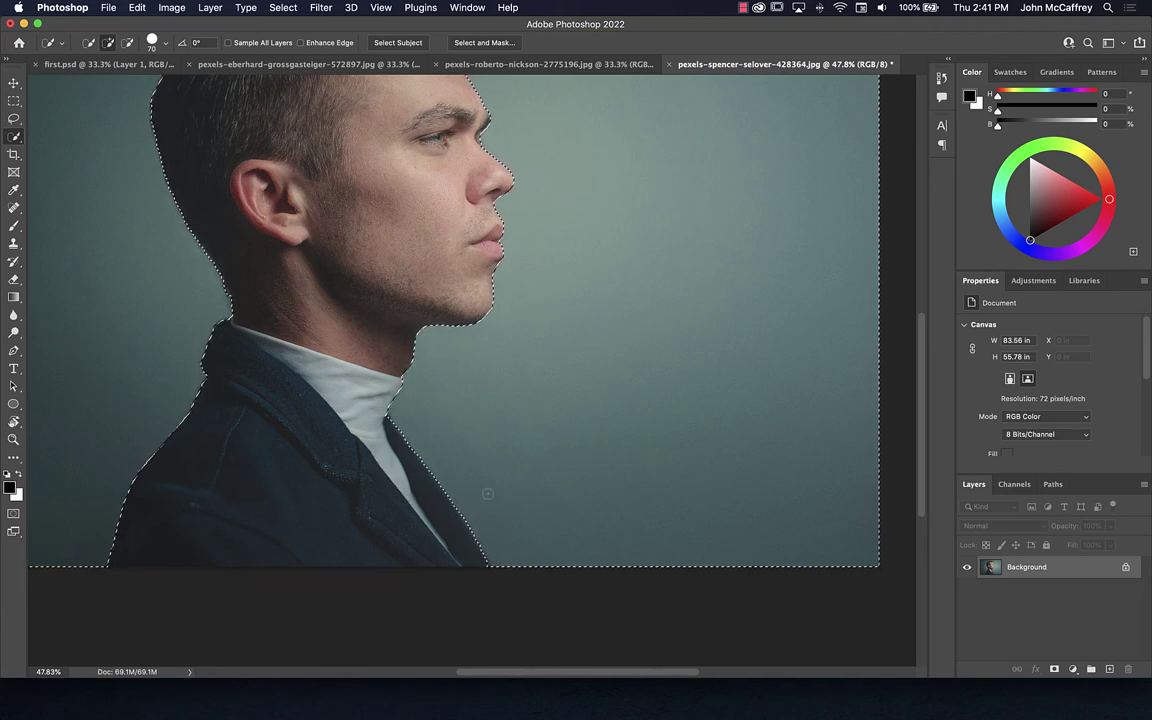
Fill the selected backdrop with white in Normal mode at 100% opacity, and undo the fill.
{"action": "key", "text": "shift+BackSpace"}
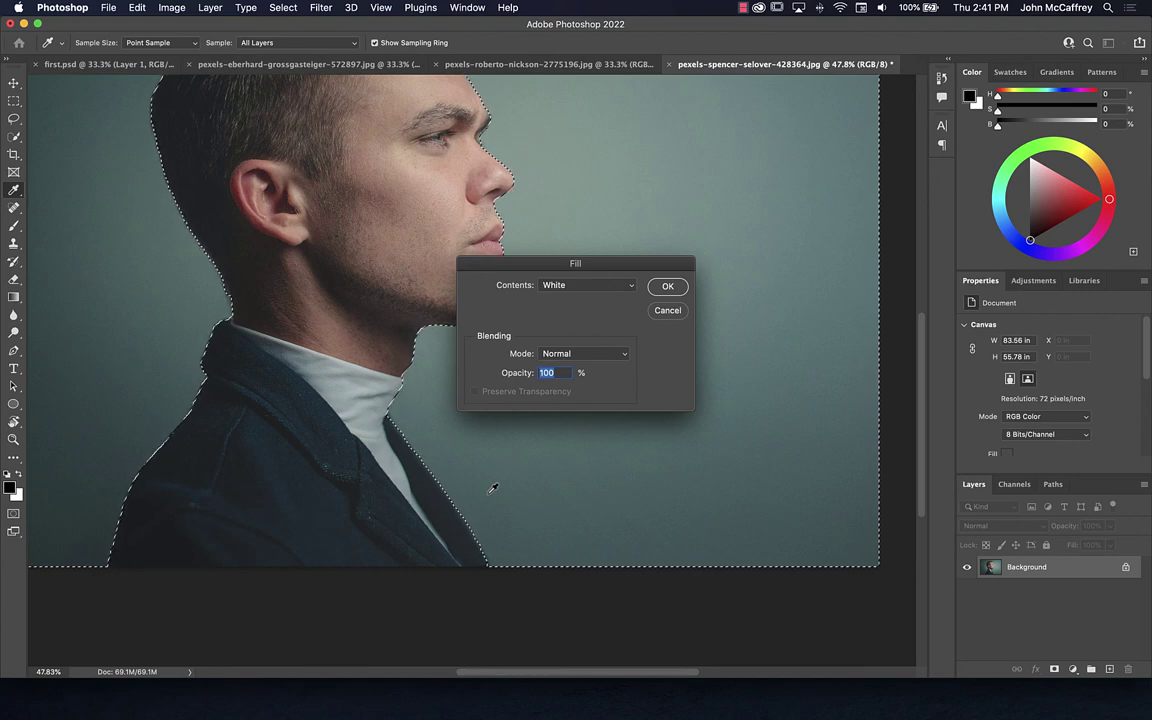
{"action": "left_click", "coordinate": [541, 287]}
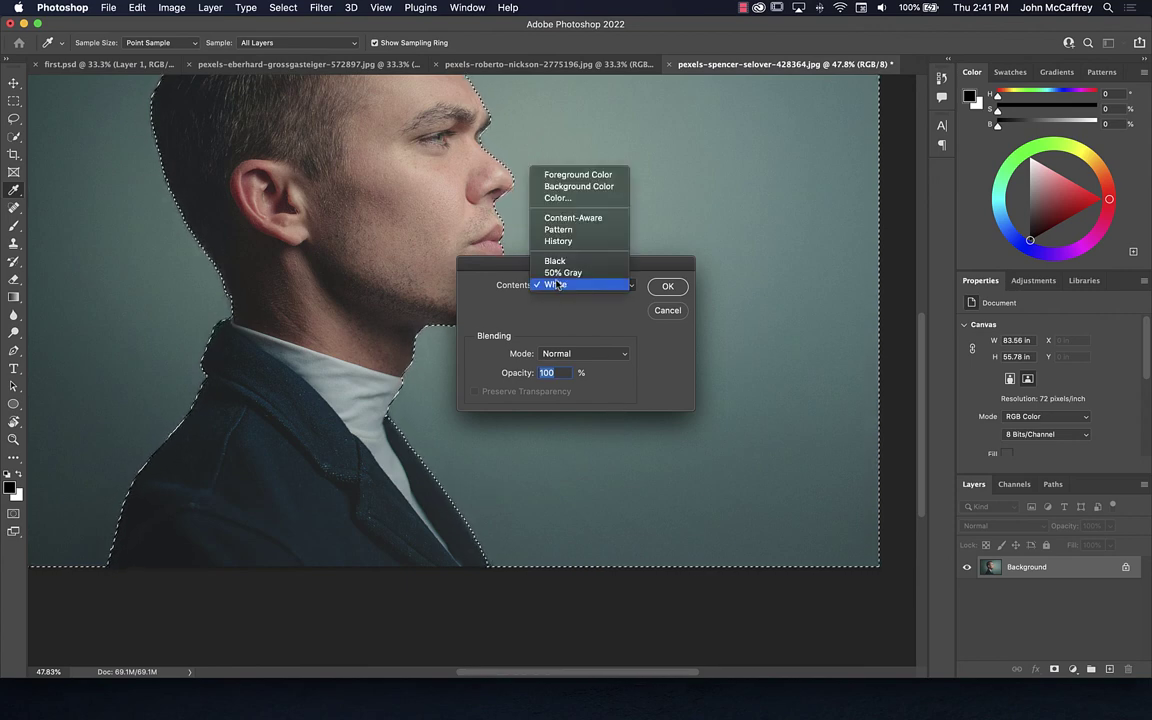
{"action": "left_click", "coordinate": [555, 284]}
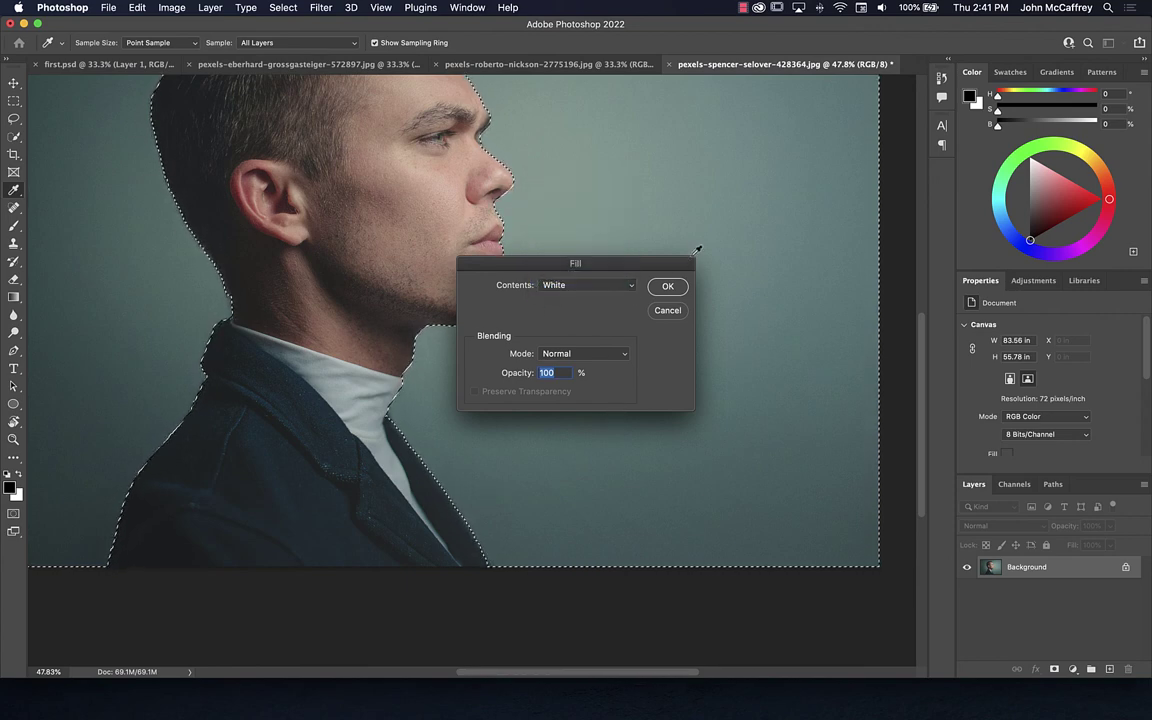
{"action": "left_click", "coordinate": [667, 286]}
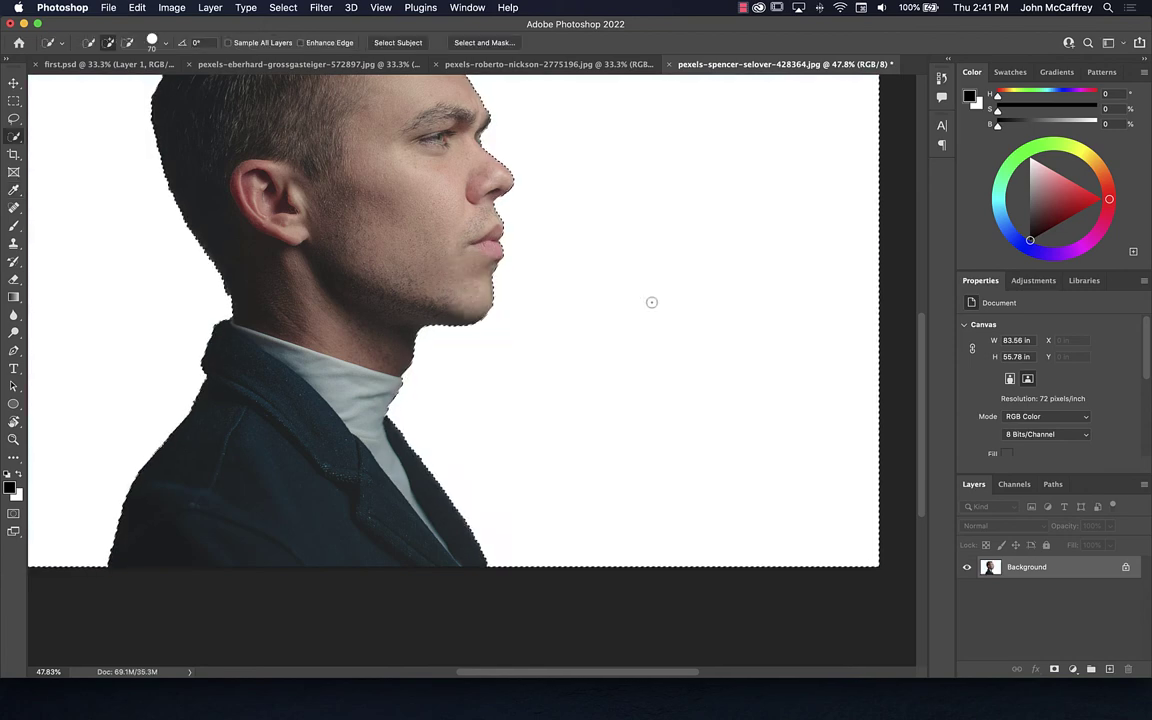
{"action": "mouse_move", "coordinate": [603, 375]}
{"action": "left_mouse_down"}
{"action": "mouse_move", "coordinate": [627, 566]}
{"action": "mouse_move", "coordinate": [640, 460]}
{"action": "mouse_move", "coordinate": [667, 381]}
{"action": "mouse_move", "coordinate": [650, 524]}
{"action": "left_mouse_up"}
{"action": "key", "text": "super+z"}
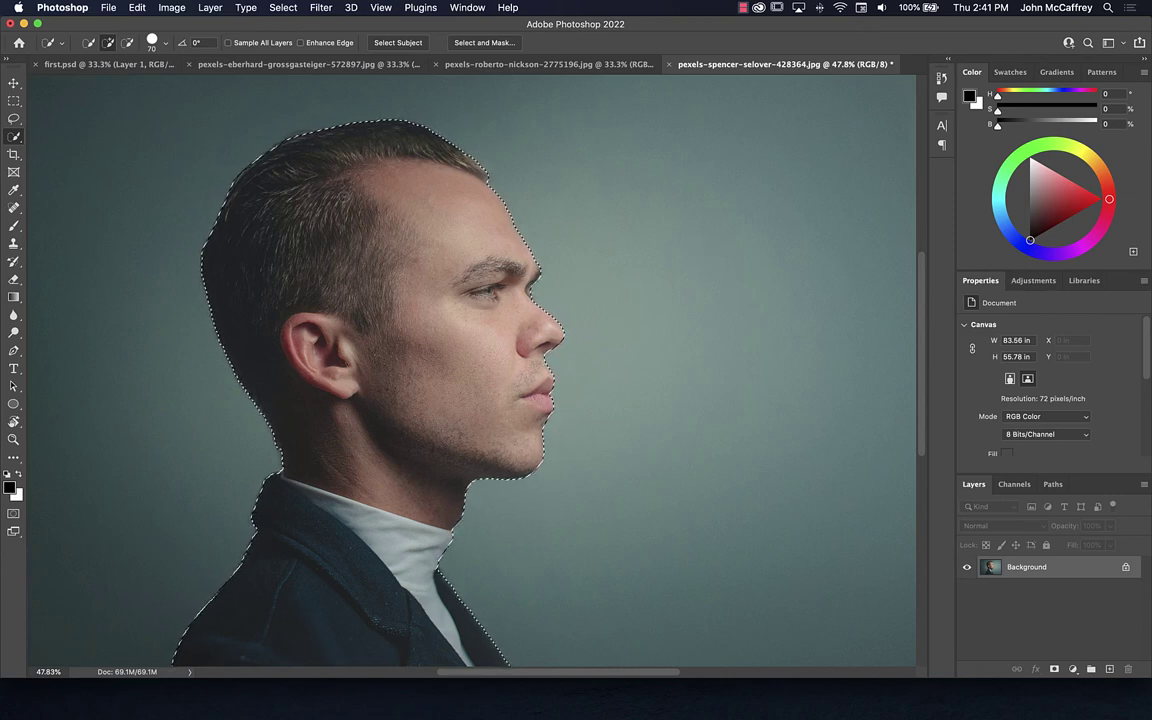
Survey the commands available for files, editing, images, layers, type, selections, filters, 3D, views and plugins.
{"action": "left_click", "coordinate": [283, 10]}
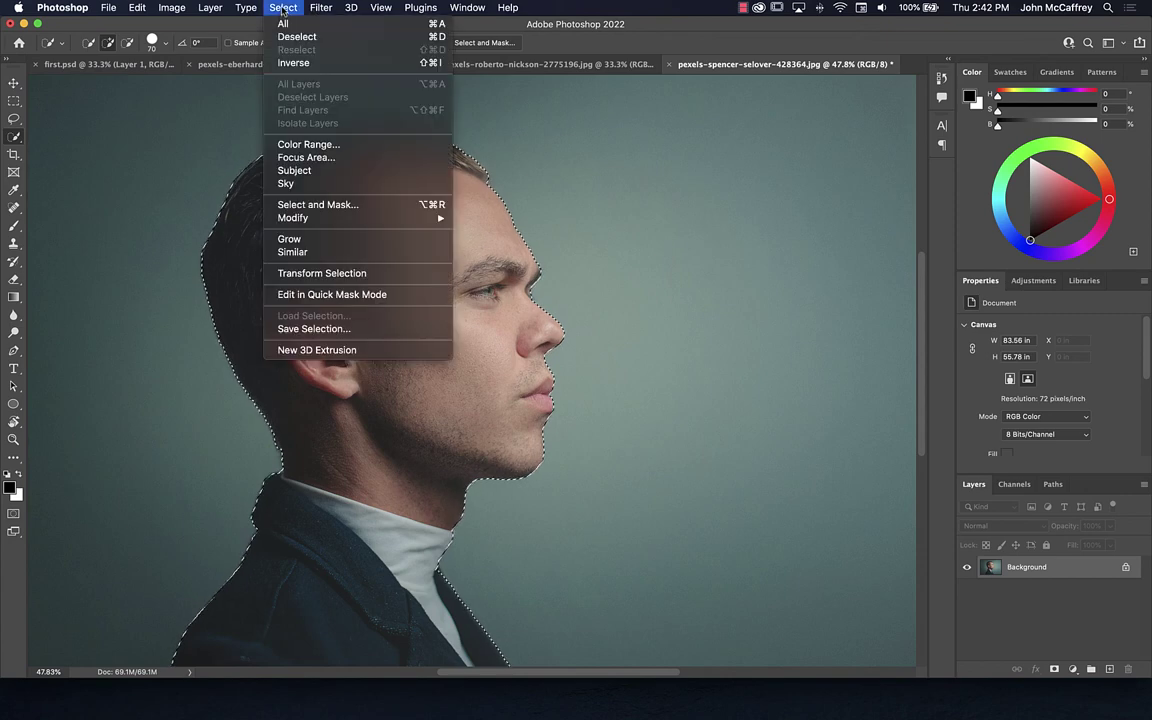
{"action": "left_click", "coordinate": [283, 10]}
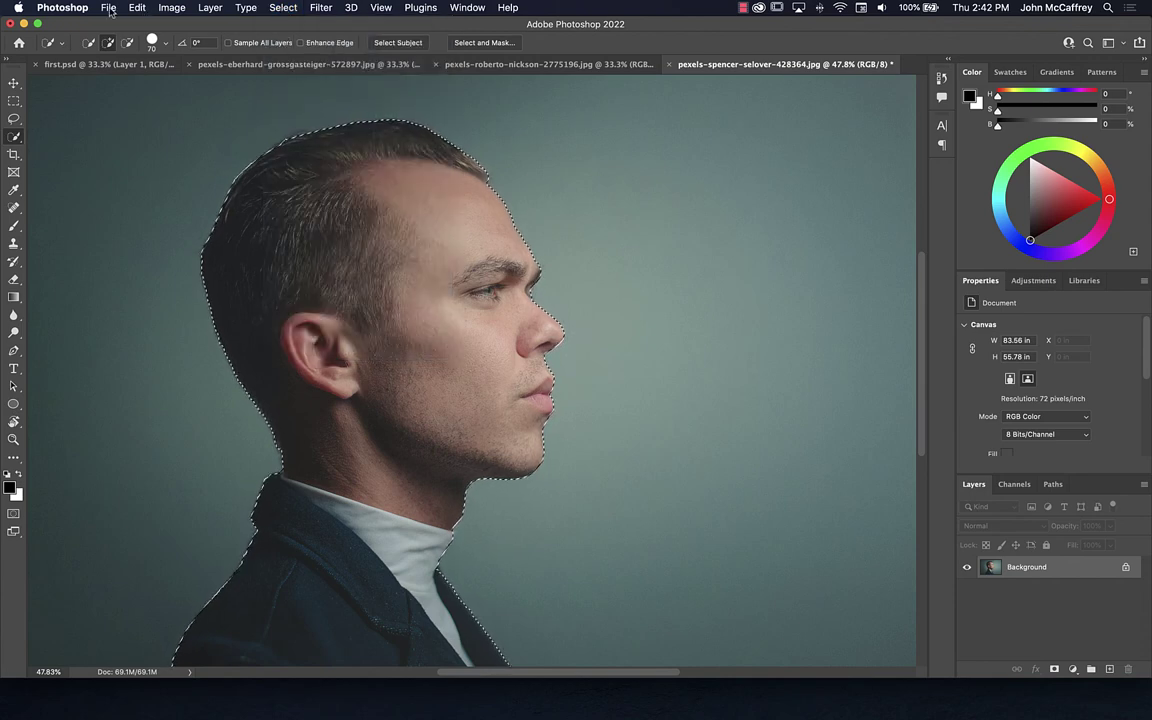
{"action": "left_click", "coordinate": [108, 8]}
{"action": "left_click", "coordinate": [137, 8]}
{"action": "left_click", "coordinate": [172, 8]}
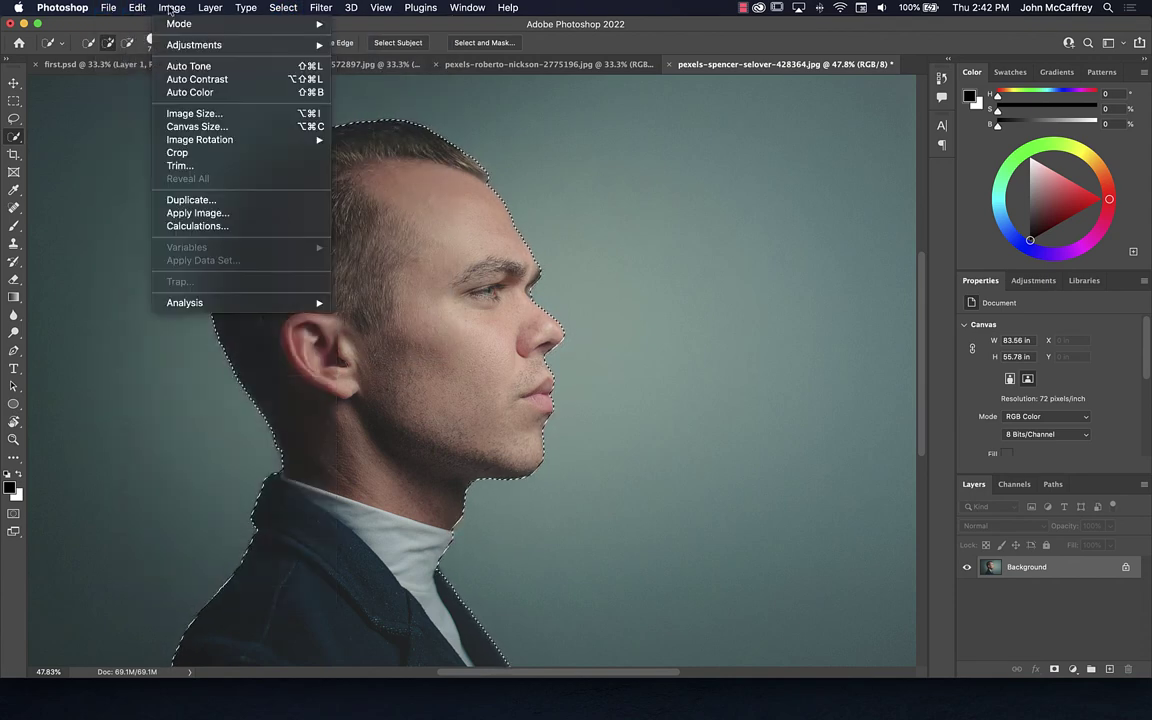
{"action": "left_click", "coordinate": [210, 8]}
{"action": "left_click", "coordinate": [234, 9]}
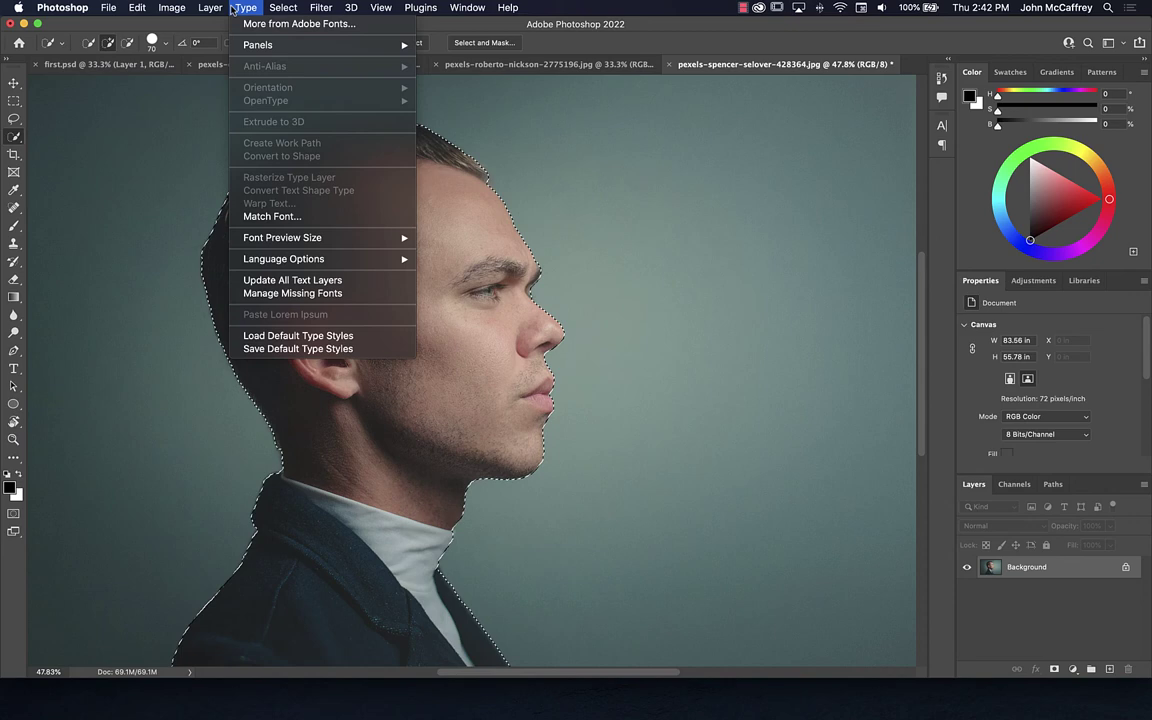
{"action": "left_click", "coordinate": [283, 8]}
{"action": "left_click", "coordinate": [321, 8]}
{"action": "left_click", "coordinate": [351, 8]}
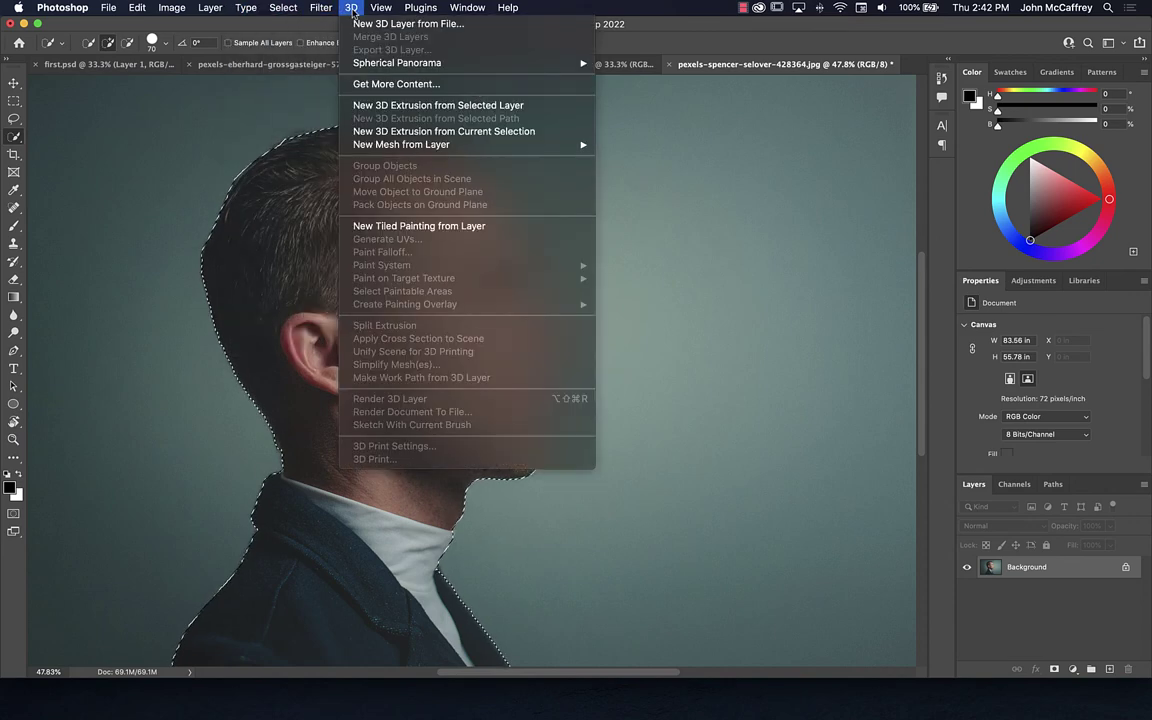
{"action": "left_click", "coordinate": [380, 8]}
{"action": "left_click", "coordinate": [420, 8]}
{"action": "left_click", "coordinate": [507, 8]}
{"action": "left_click", "coordinate": [420, 8]}
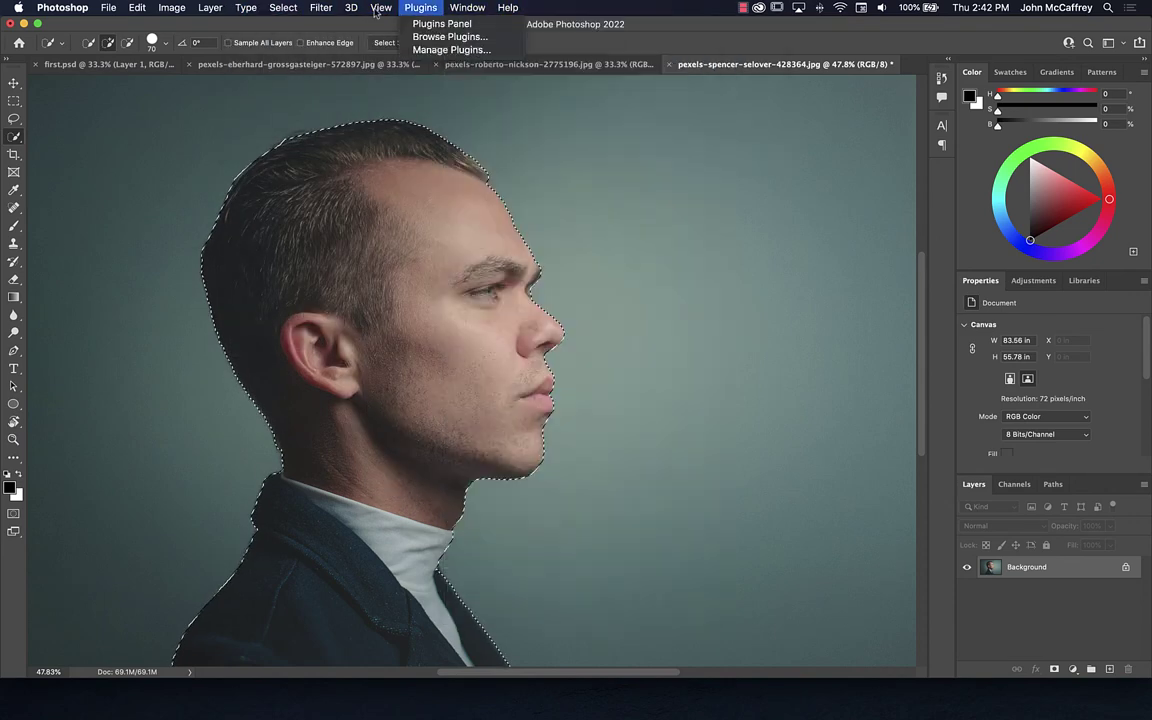
{"action": "mouse_move", "coordinate": [283, 8]}
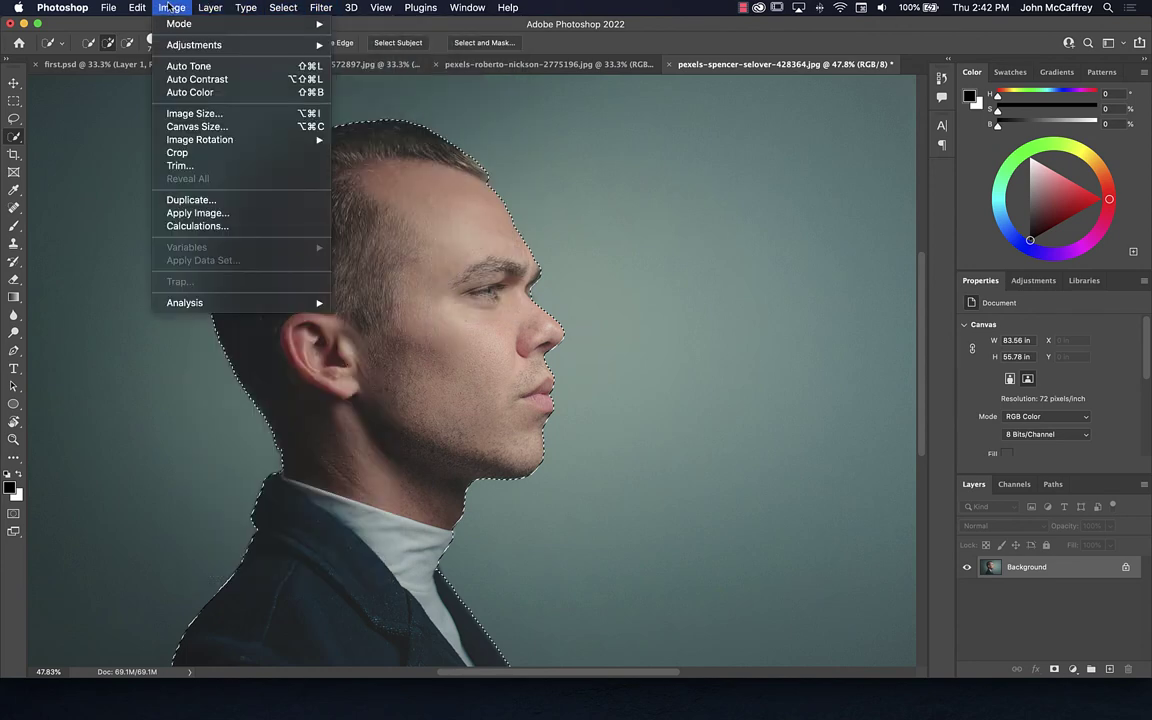
{"action": "left_click", "coordinate": [171, 8]}
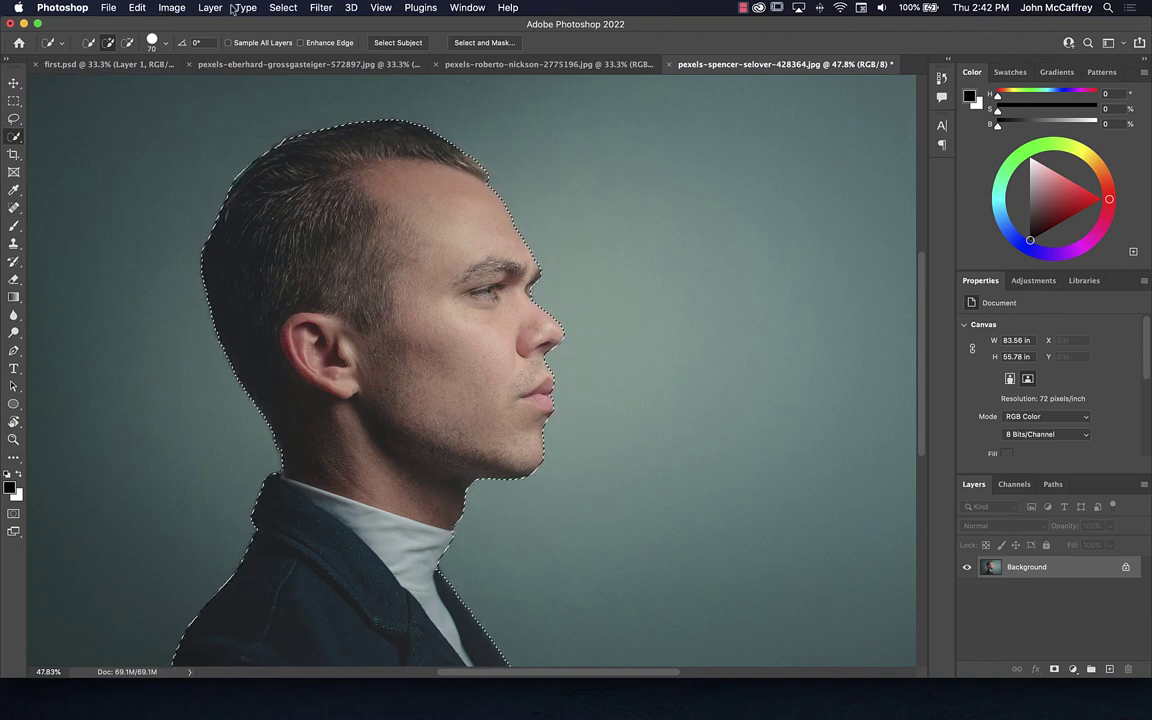
Invert the backdrop selection to select the man instead.
{"action": "left_click", "coordinate": [285, 8]}
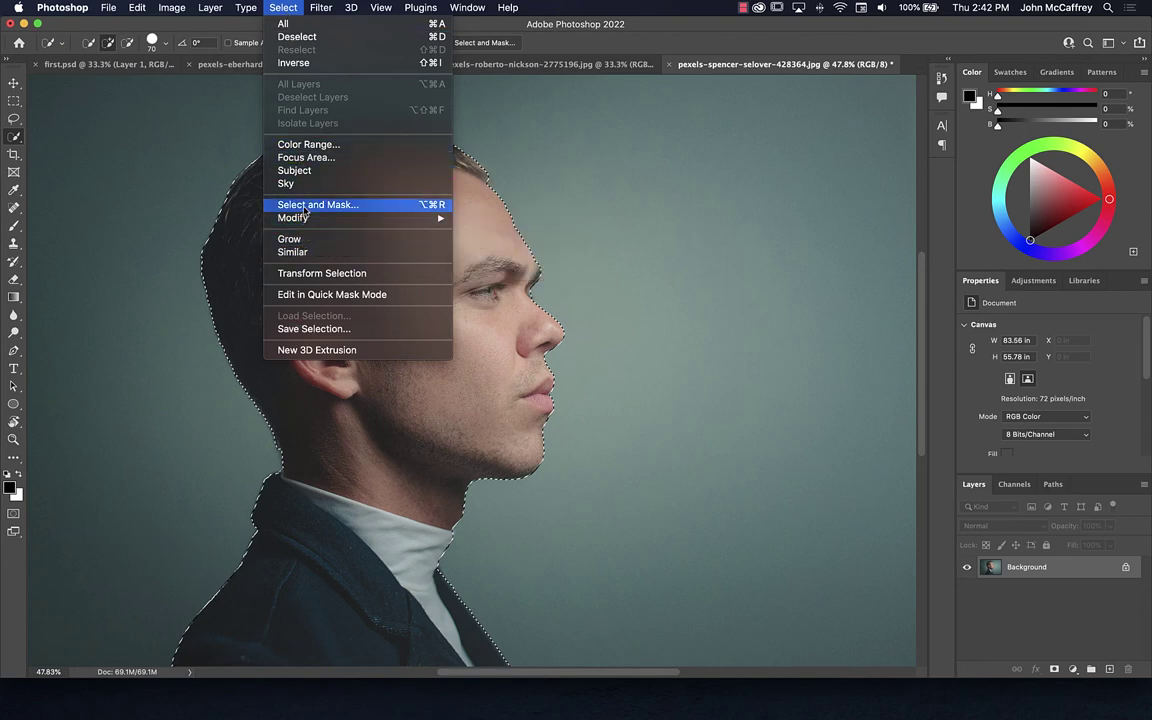
{"action": "mouse_move", "coordinate": [300, 220]}
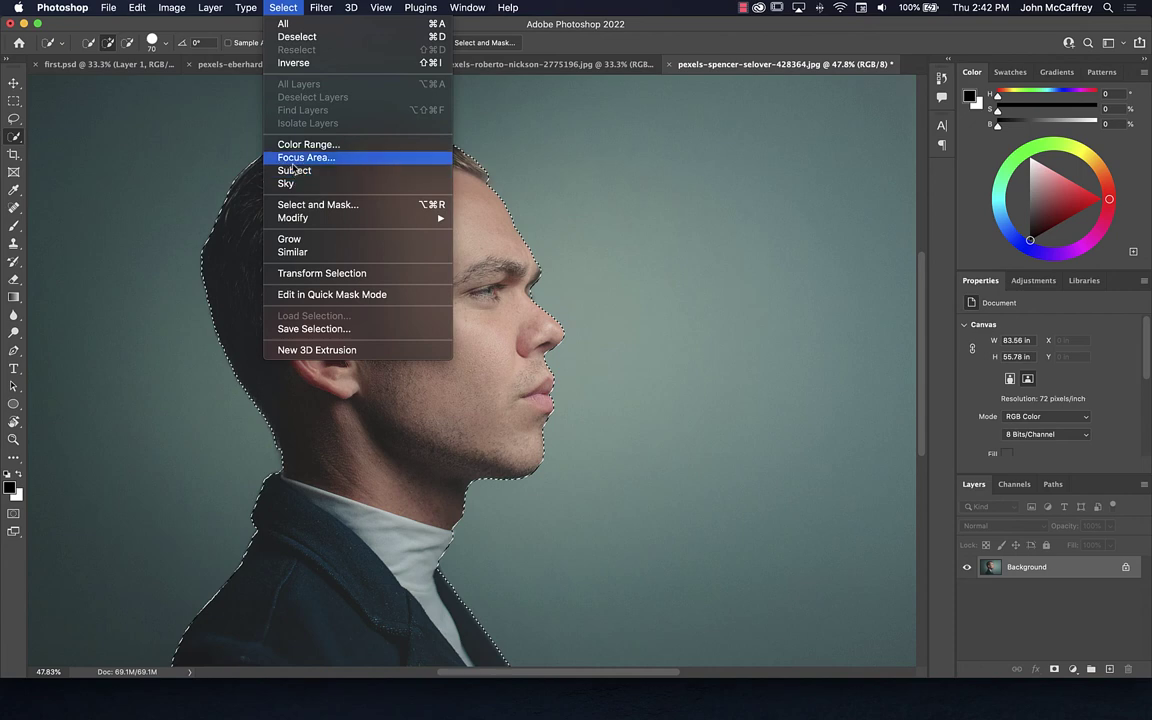
{"action": "left_click", "coordinate": [291, 64]}
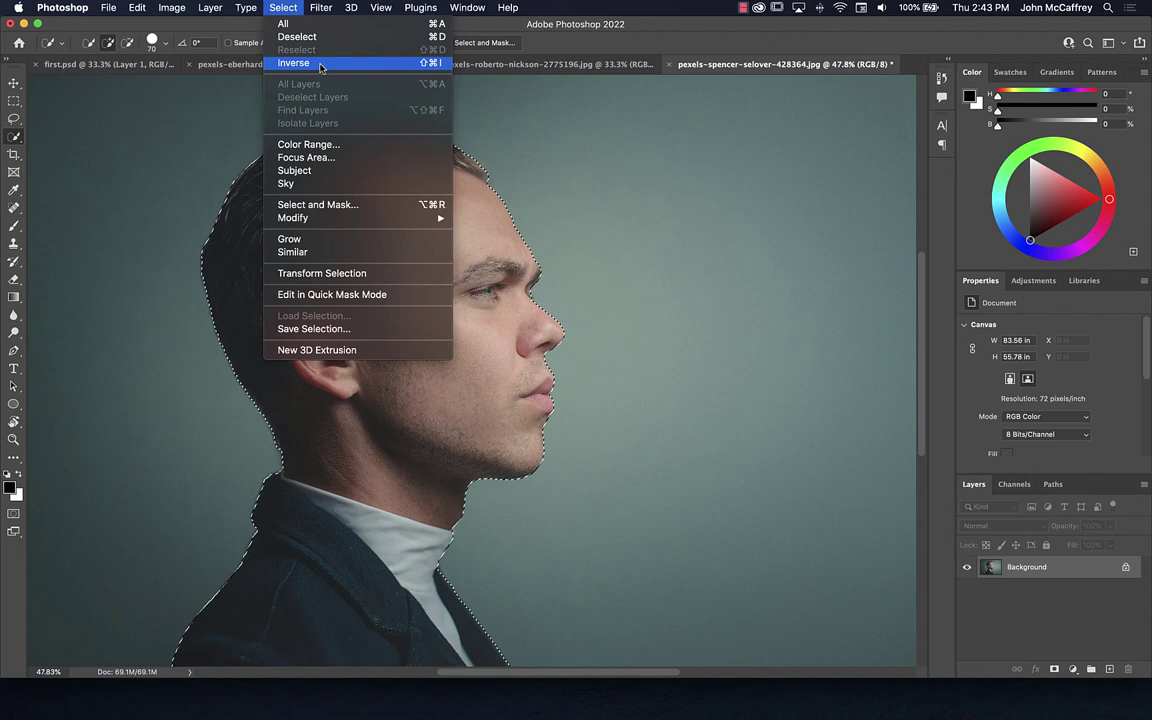
{"action": "left_click", "coordinate": [321, 64]}
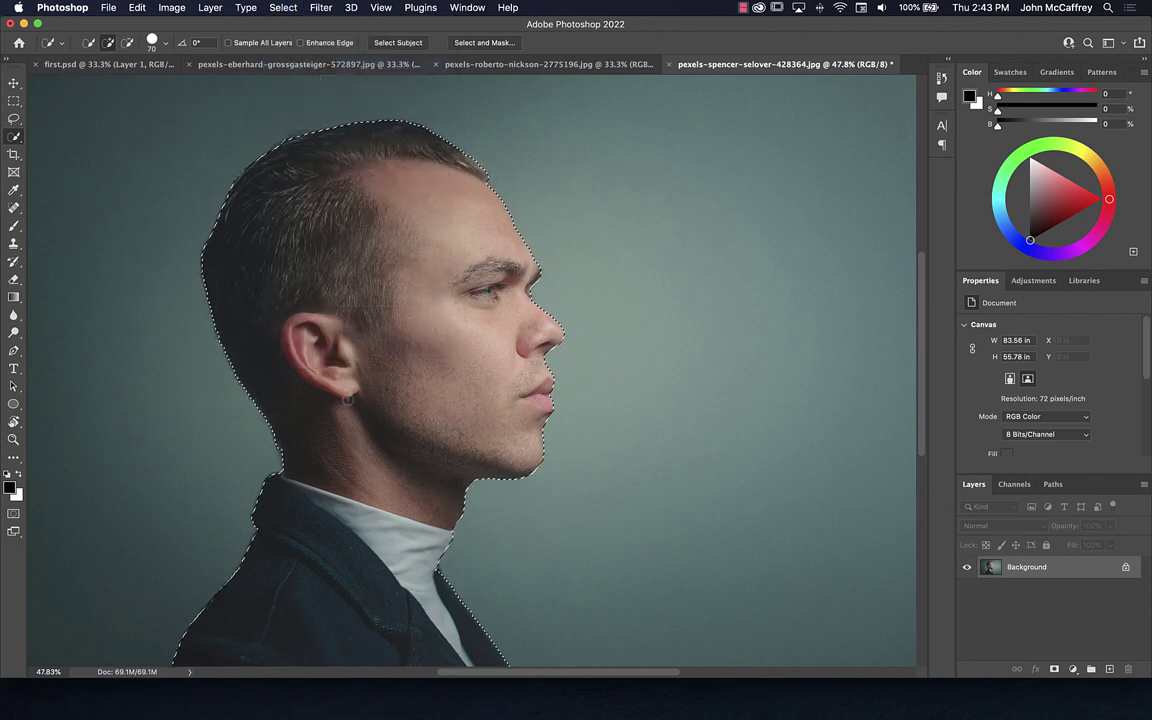
Fill the selected man with white at 100% opacity, and undo the fill.
{"action": "key", "text": "shift+BackSpace"}
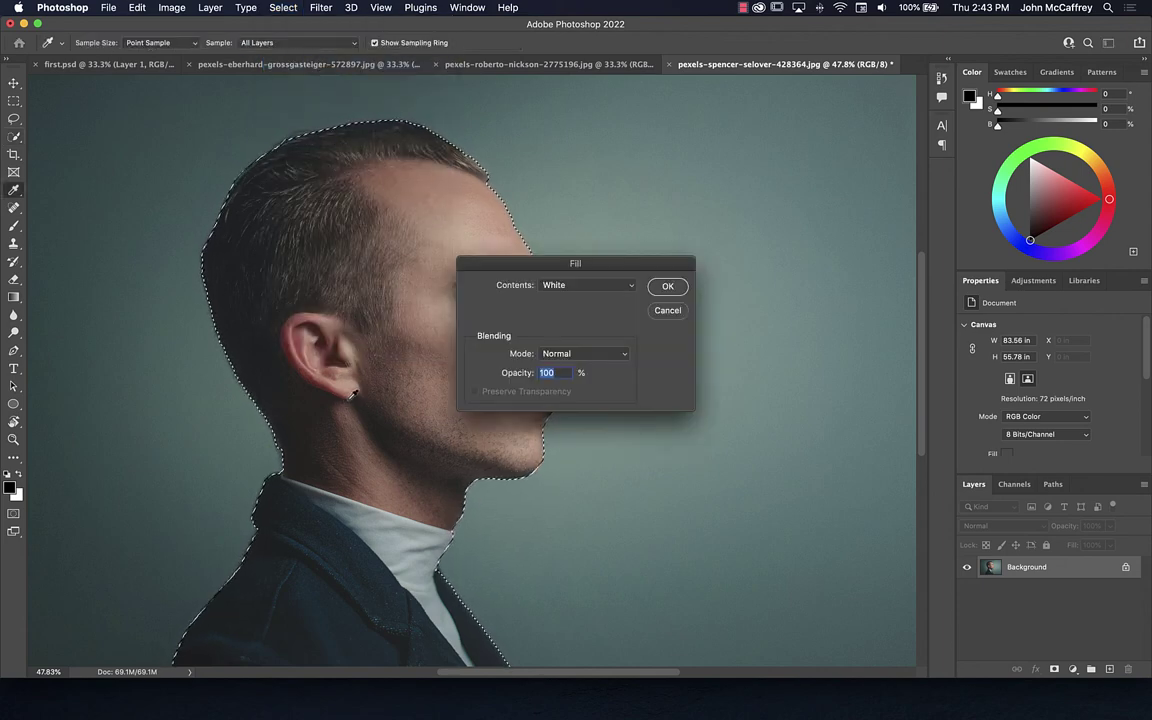
{"action": "key", "text": "Return"}
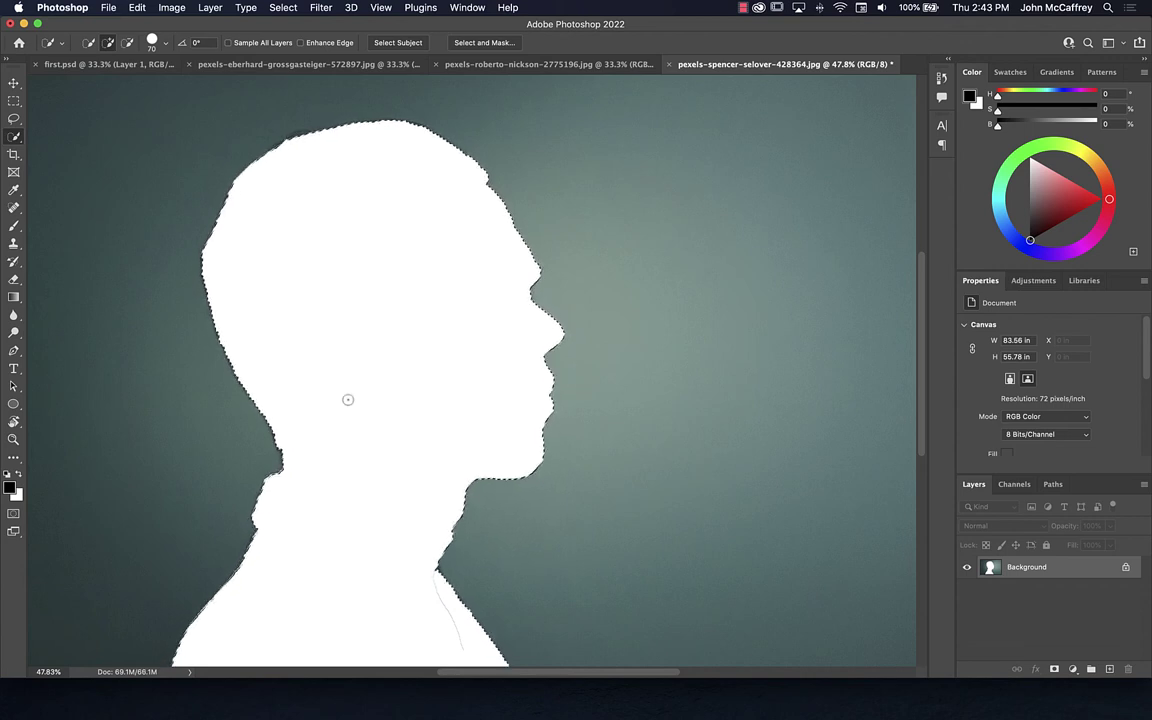
{"action": "key", "text": "super+z"}
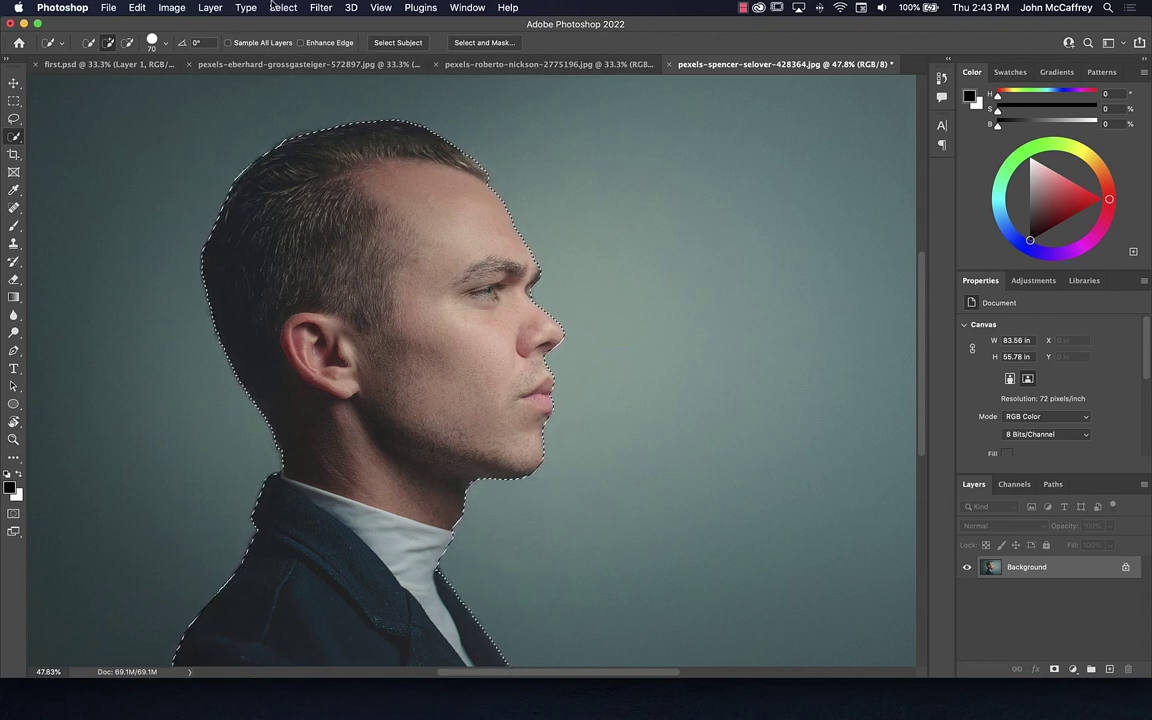
Copy the selected man and paste him into the starry mountain image as a new layer.
{"action": "left_click", "coordinate": [135, 8]}
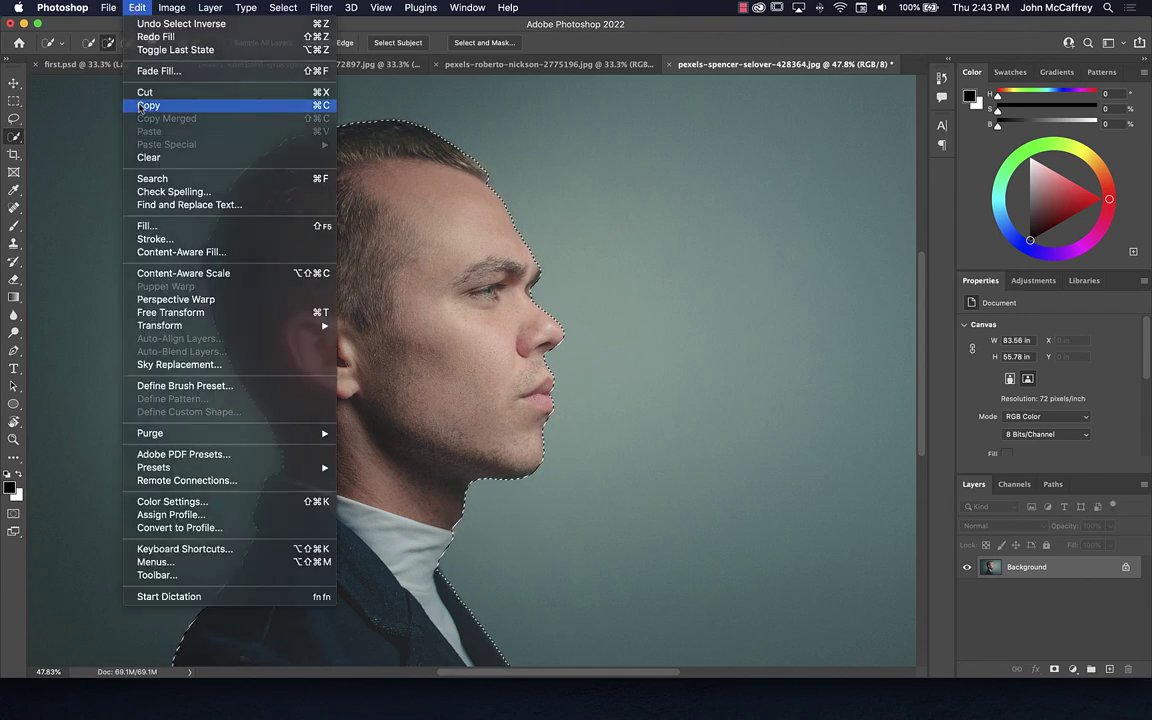
{"action": "left_click", "coordinate": [148, 105]}
{"action": "left_click", "coordinate": [501, 65]}
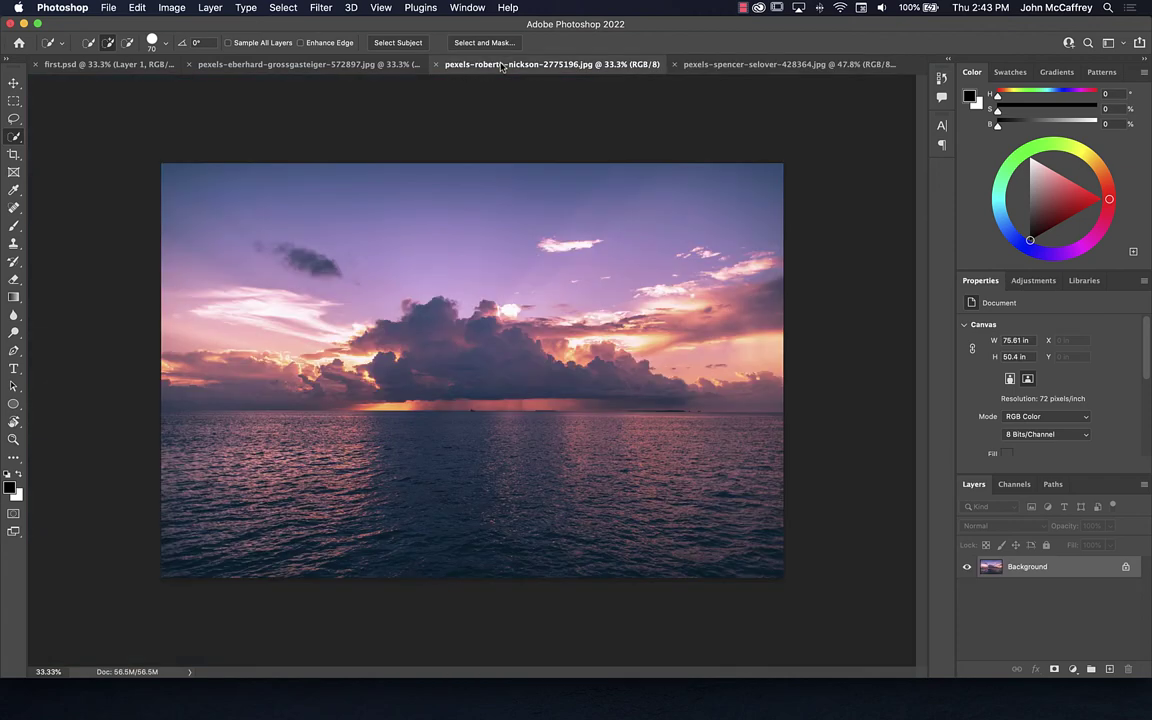
{"action": "left_click", "coordinate": [306, 65]}
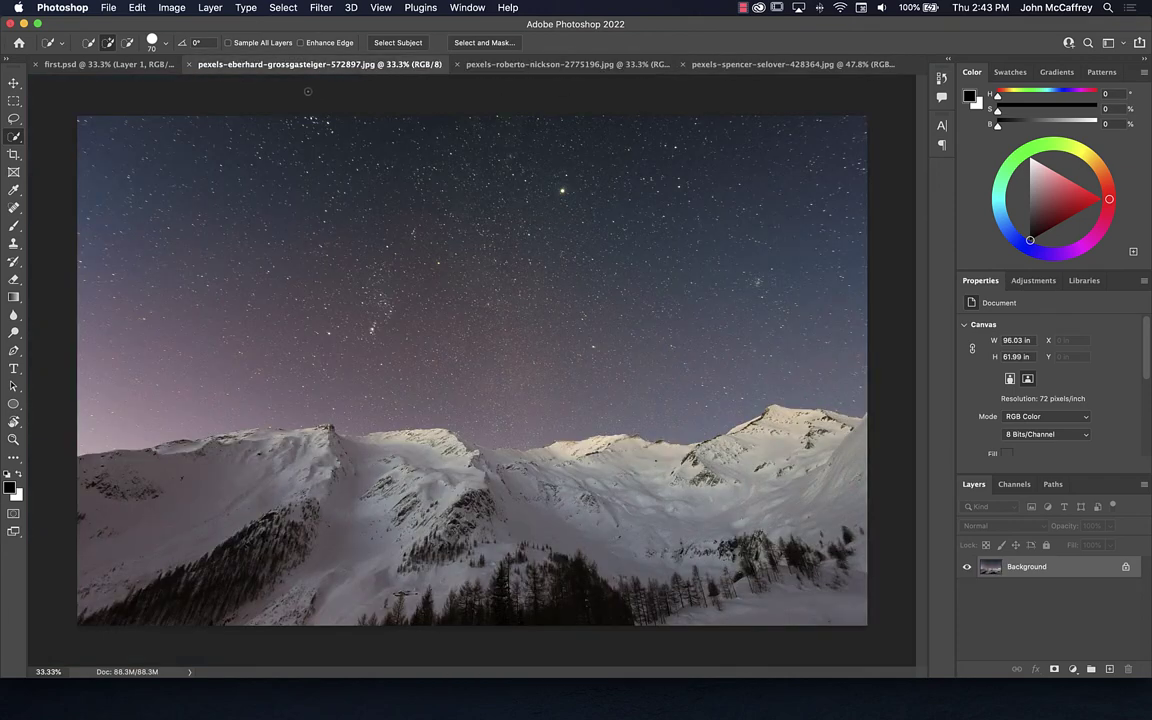
{"action": "left_click", "coordinate": [137, 7]}
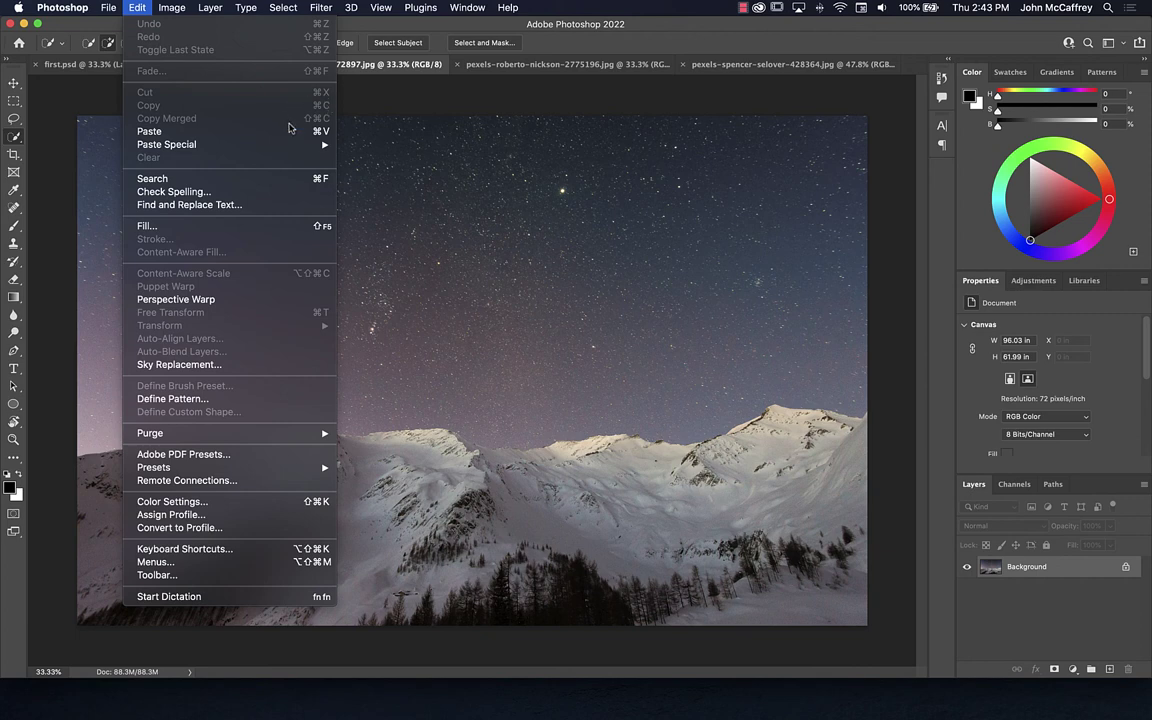
{"action": "left_click", "coordinate": [233, 83]}
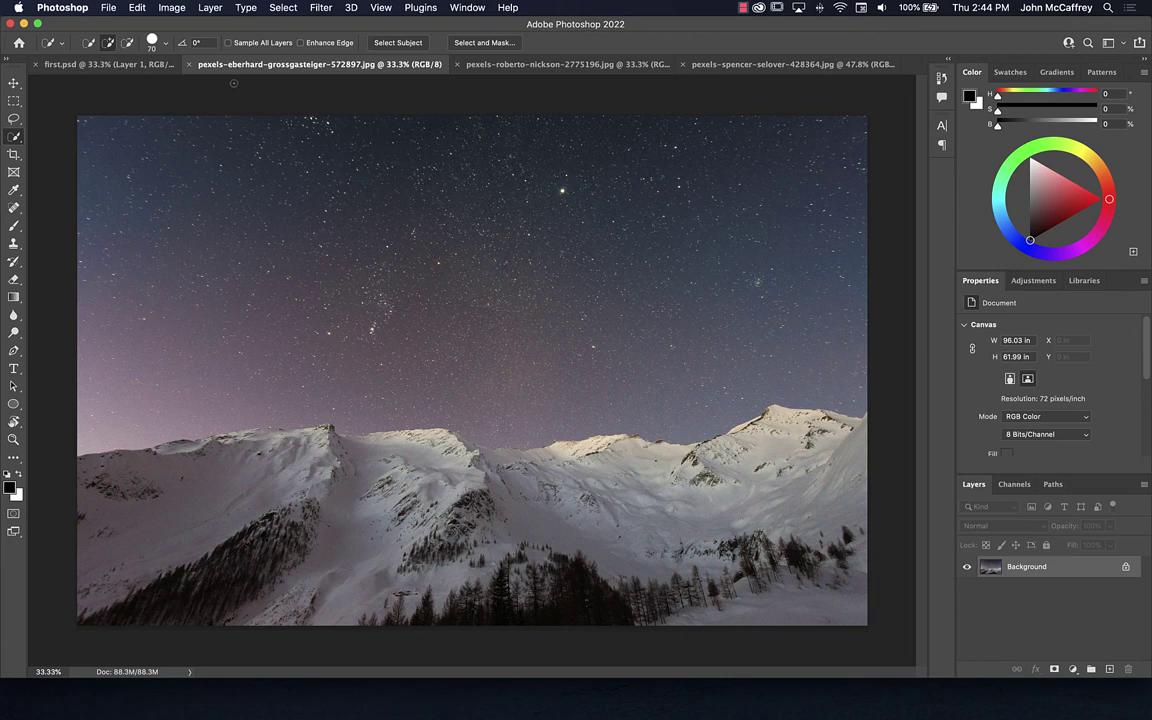
{"action": "key", "text": "super+v"}
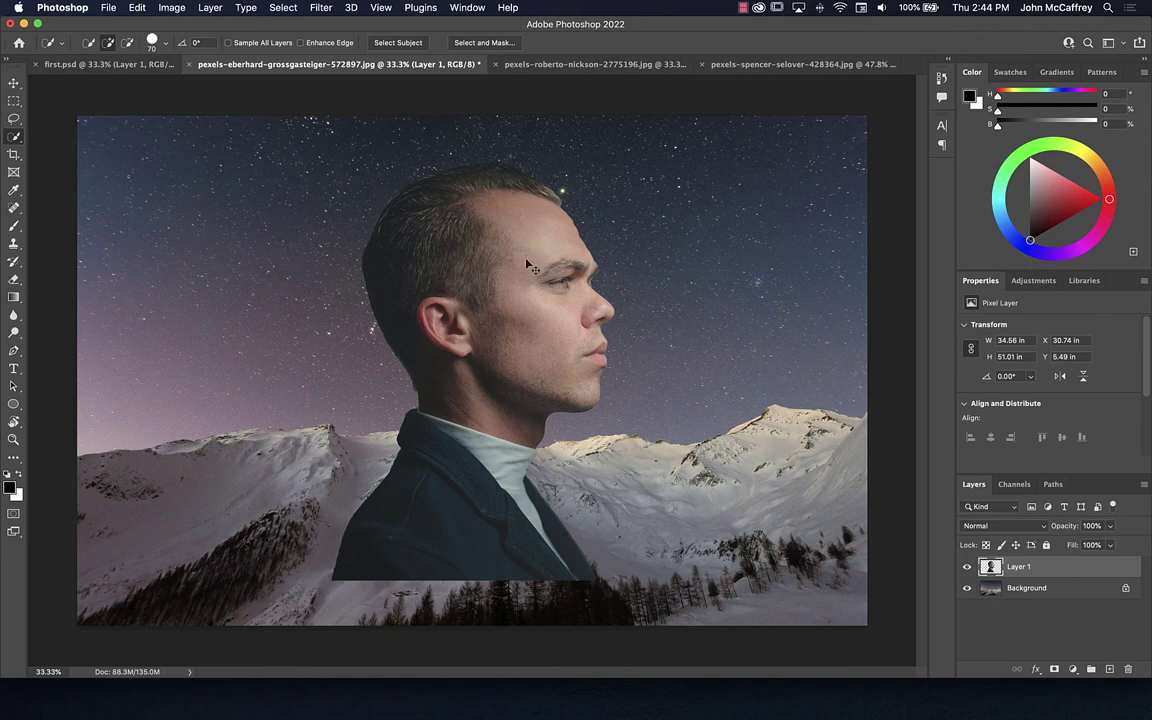
Move the pasted man down until his jacket meets the lower edge of the mountain image, and deselect the layer.
{"action": "key", "text": "v"}
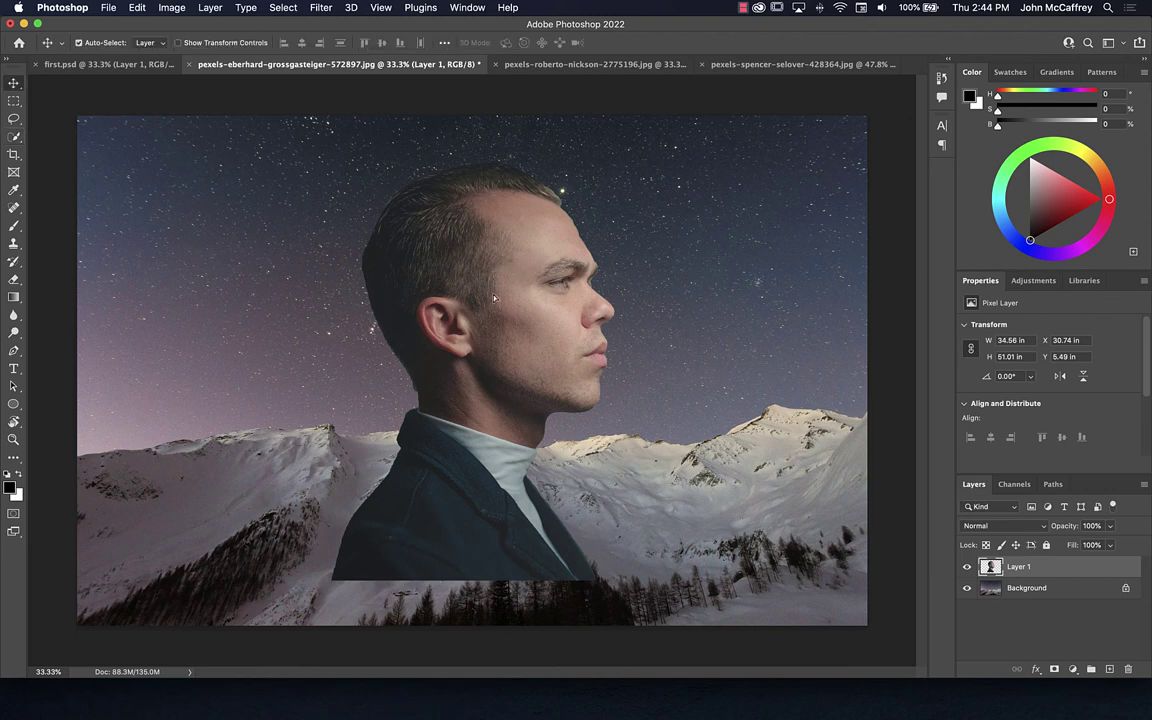
{"action": "left_click_drag", "start_coordinate": [503, 260], "coordinate": [497, 304]}
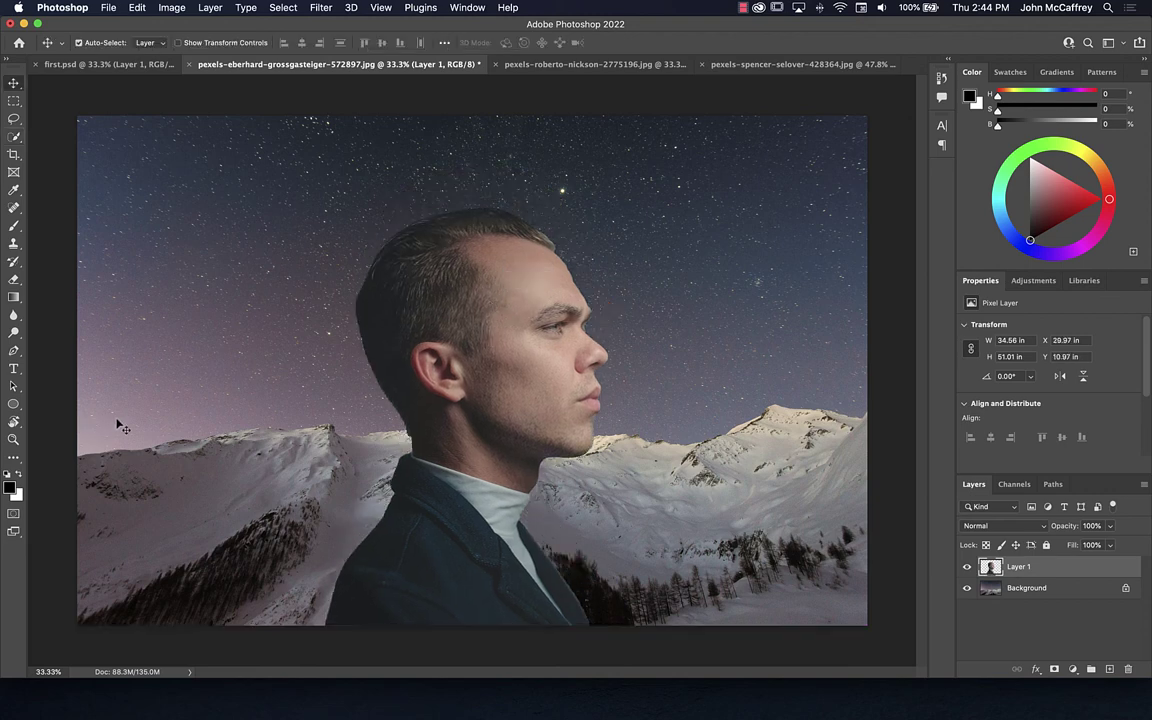
{"action": "left_click", "coordinate": [881, 281]}
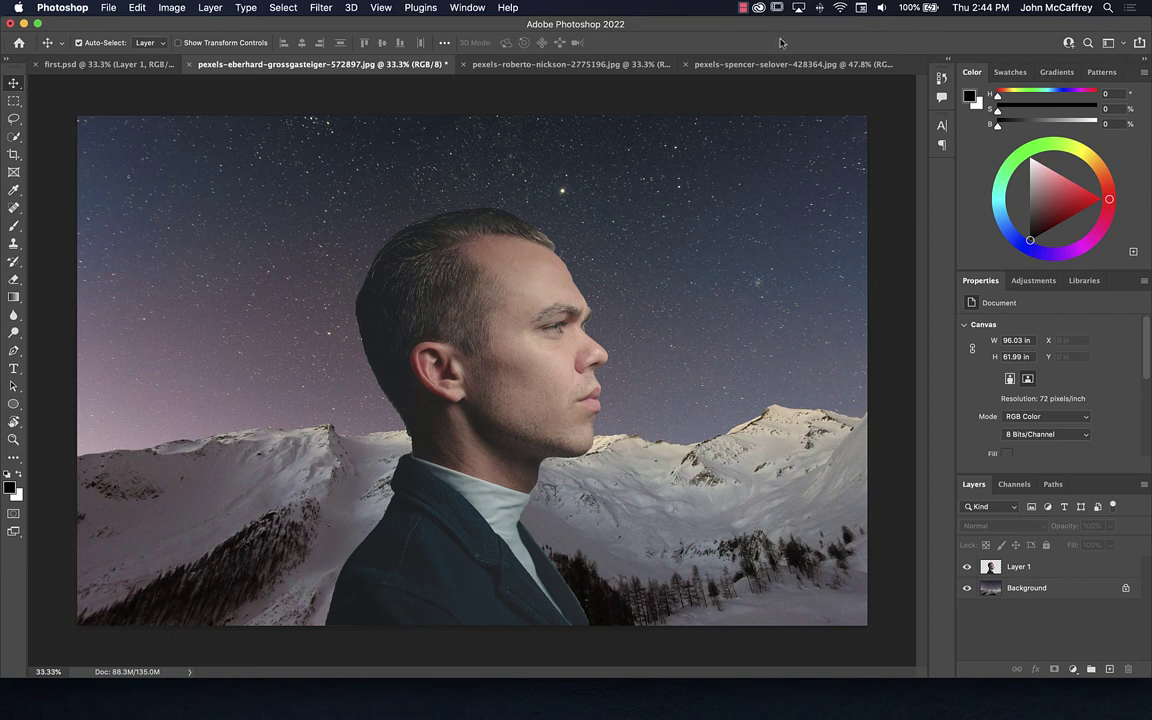
Return to the original portrait image and clear the selection around the man.
{"action": "left_click", "coordinate": [740, 64]}
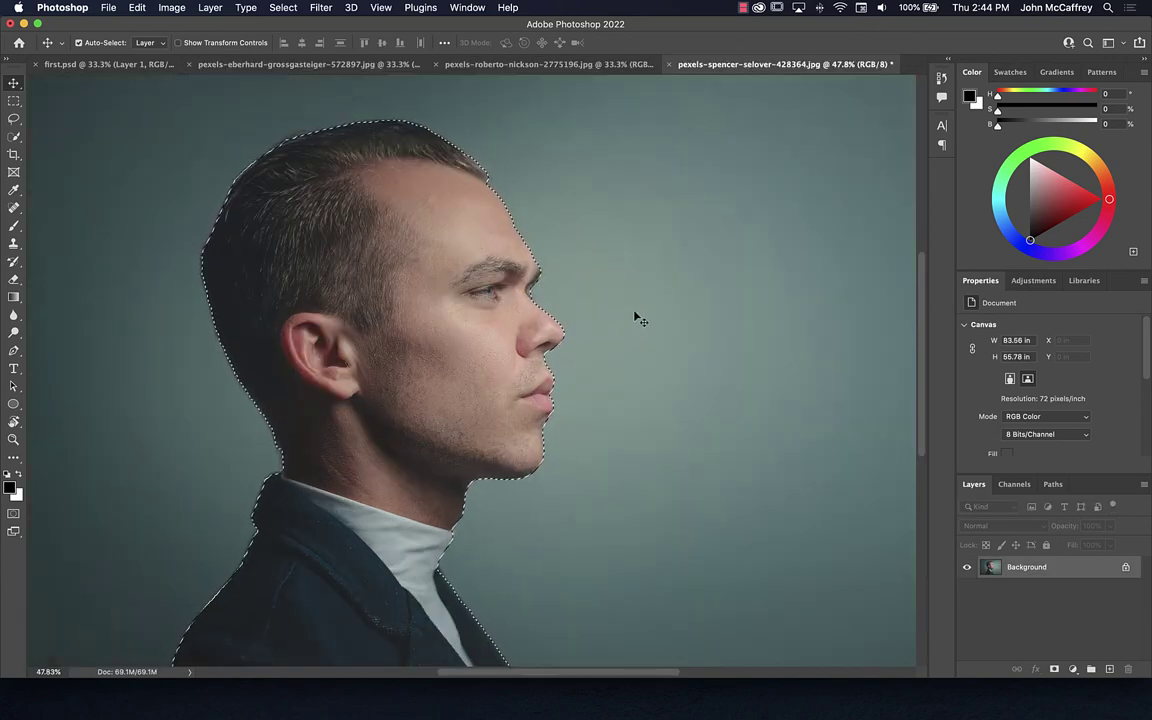
{"action": "left_click", "coordinate": [14, 137]}
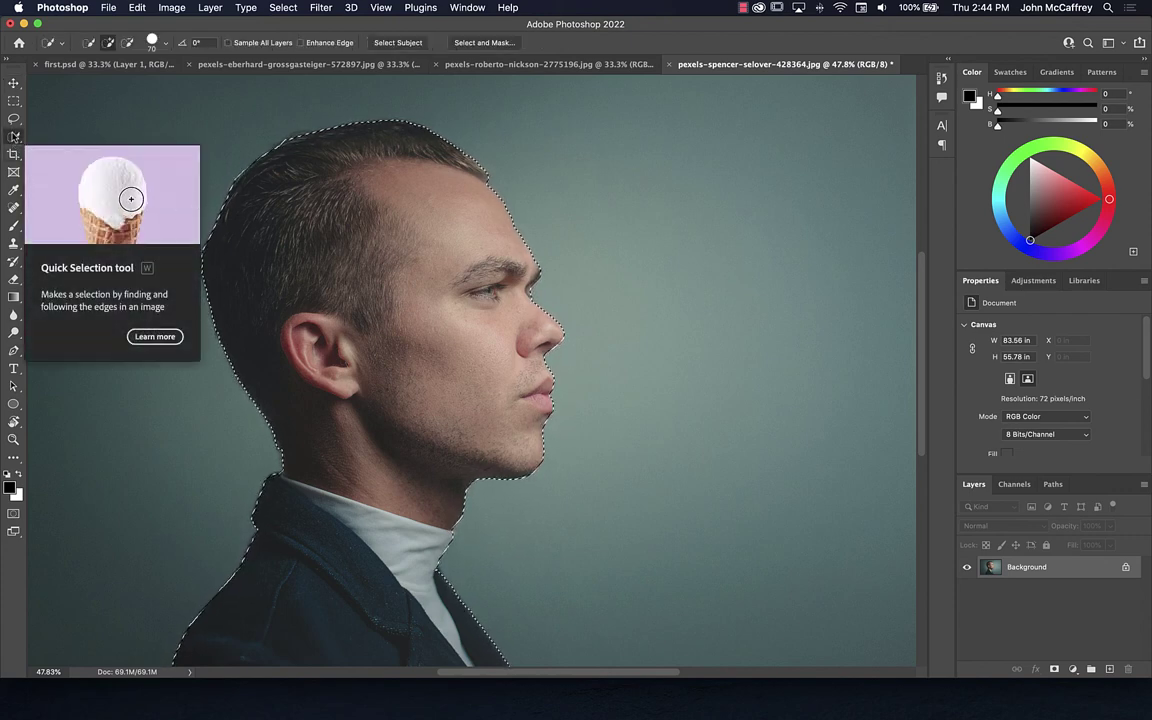
{"action": "key", "text": "super+d"}
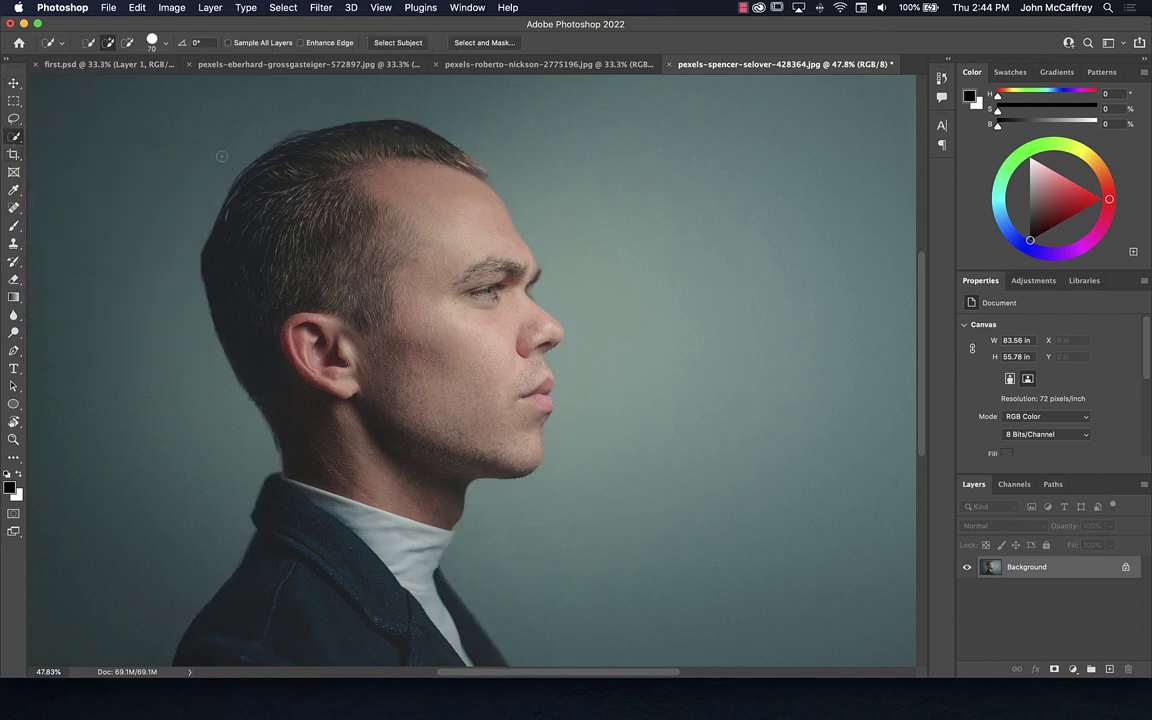
Outline the man loosely with the Lasso and paste a copy of that area into the ocean sunset image.
{"action": "left_click", "coordinate": [14, 119]}
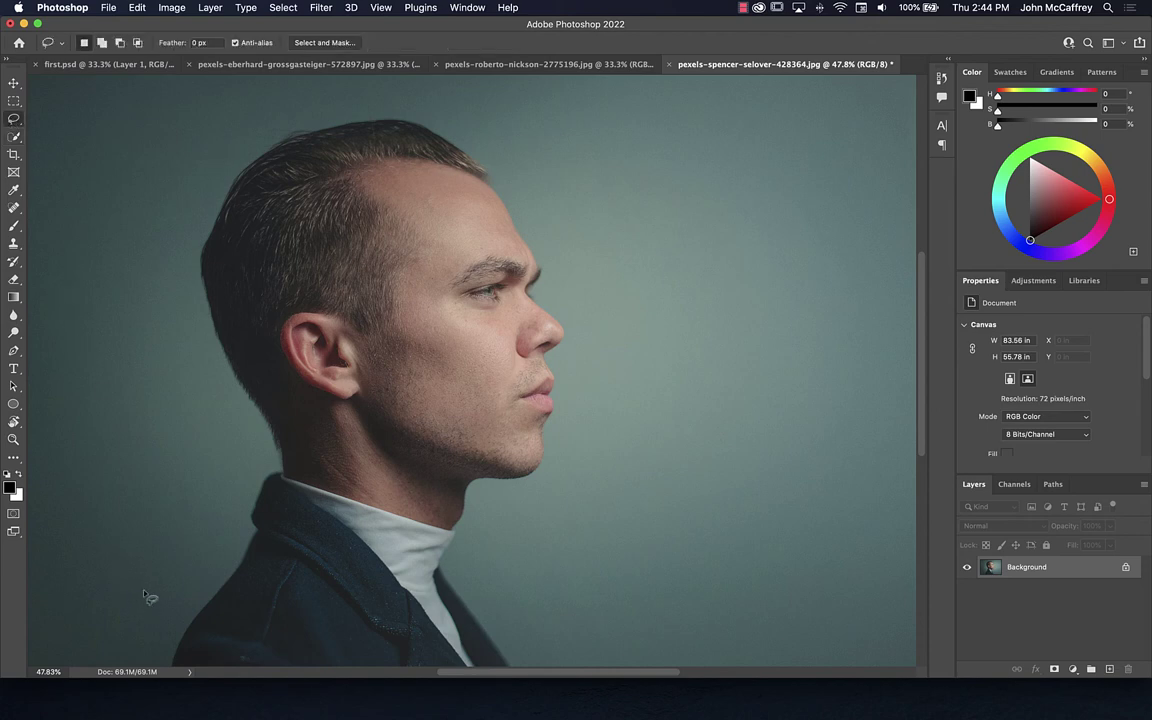
{"action": "scroll", "coordinate": [148, 592], "scroll_direction": "down", "scroll_amount": 3}
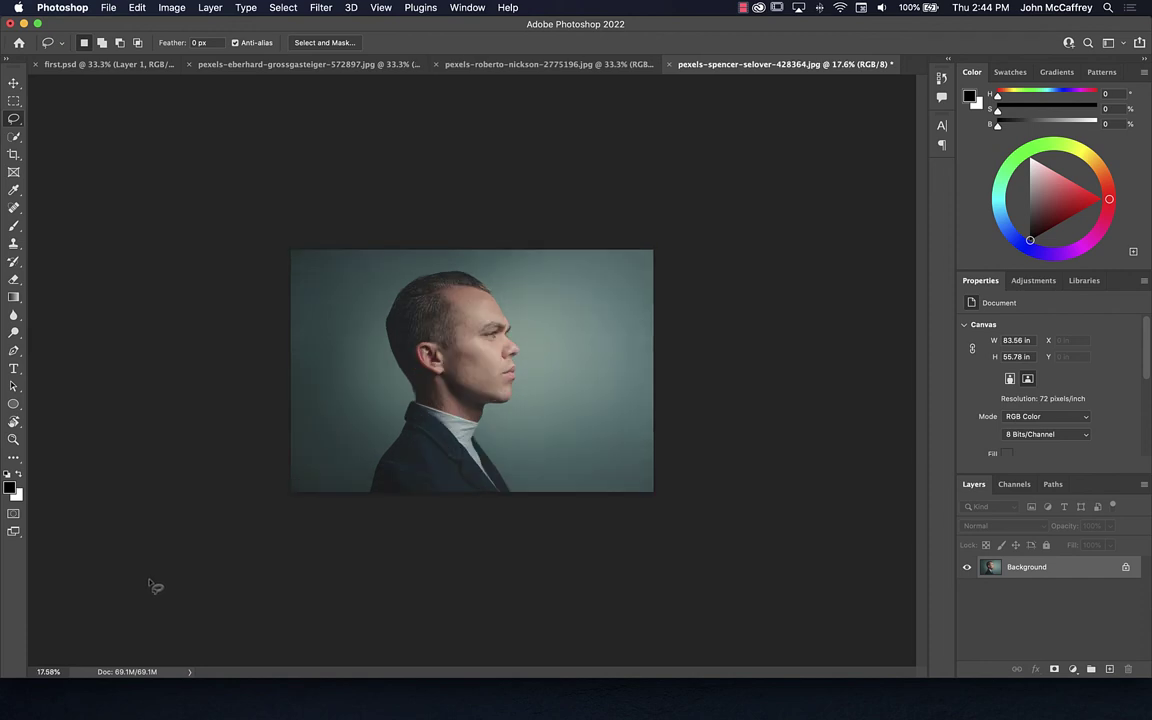
{"action": "scroll", "coordinate": [153, 588], "scroll_direction": "up", "scroll_amount": 2}
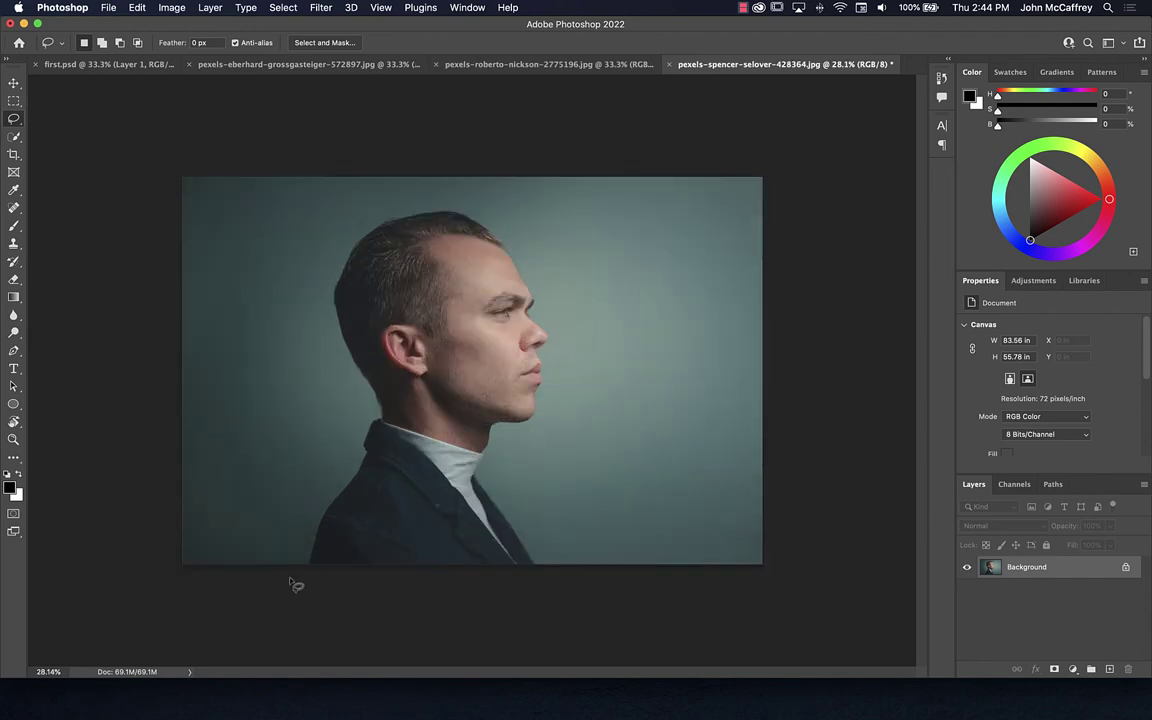
{"action": "mouse_move", "coordinate": [291, 579]}
{"action": "left_mouse_down"}
{"action": "mouse_move", "coordinate": [360, 417]}
{"action": "mouse_move", "coordinate": [319, 320]}
{"action": "mouse_move", "coordinate": [332, 230]}
{"action": "mouse_move", "coordinate": [413, 204]}
{"action": "mouse_move", "coordinate": [472, 203]}
{"action": "mouse_move", "coordinate": [533, 229]}
{"action": "mouse_move", "coordinate": [559, 306]}
{"action": "mouse_move", "coordinate": [574, 595]}
{"action": "mouse_move", "coordinate": [268, 615]}
{"action": "left_mouse_up"}
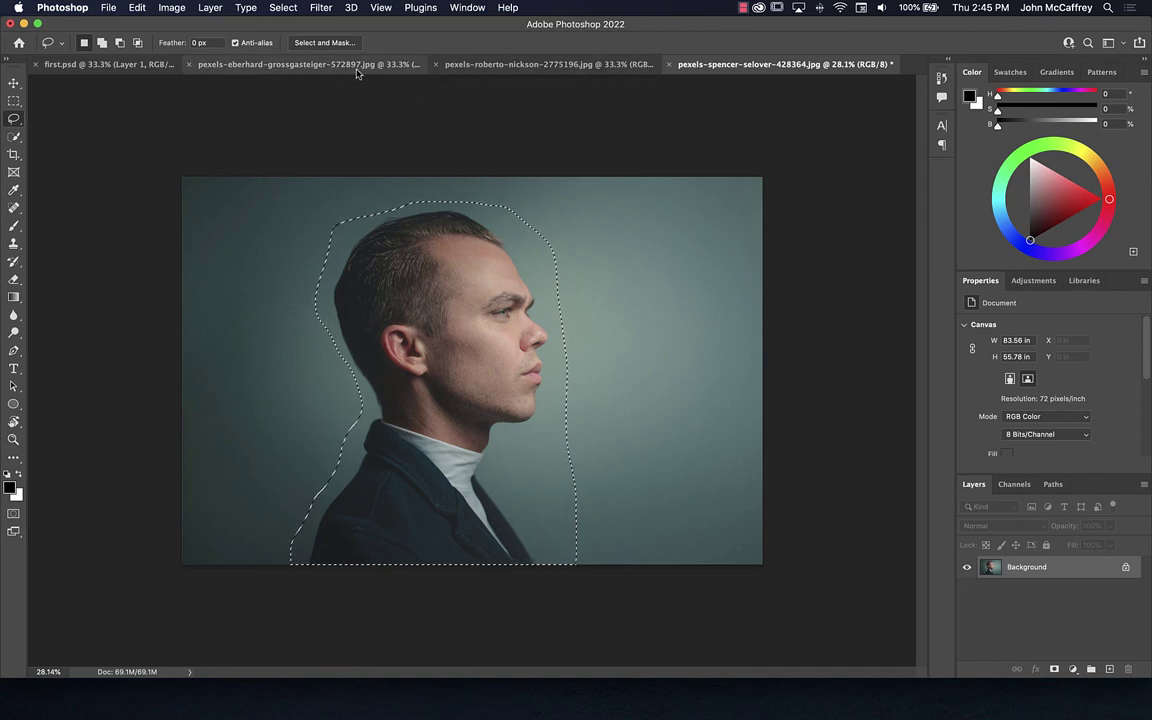
{"action": "left_click", "coordinate": [496, 65]}
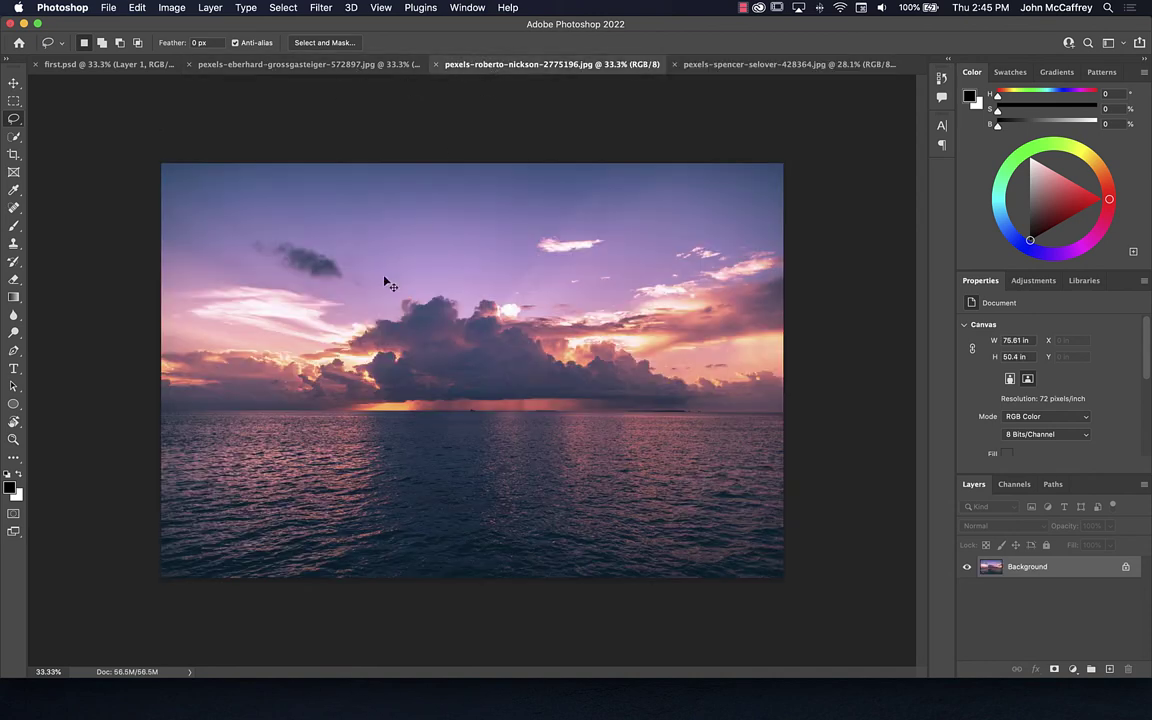
{"action": "key", "text": "super+v"}
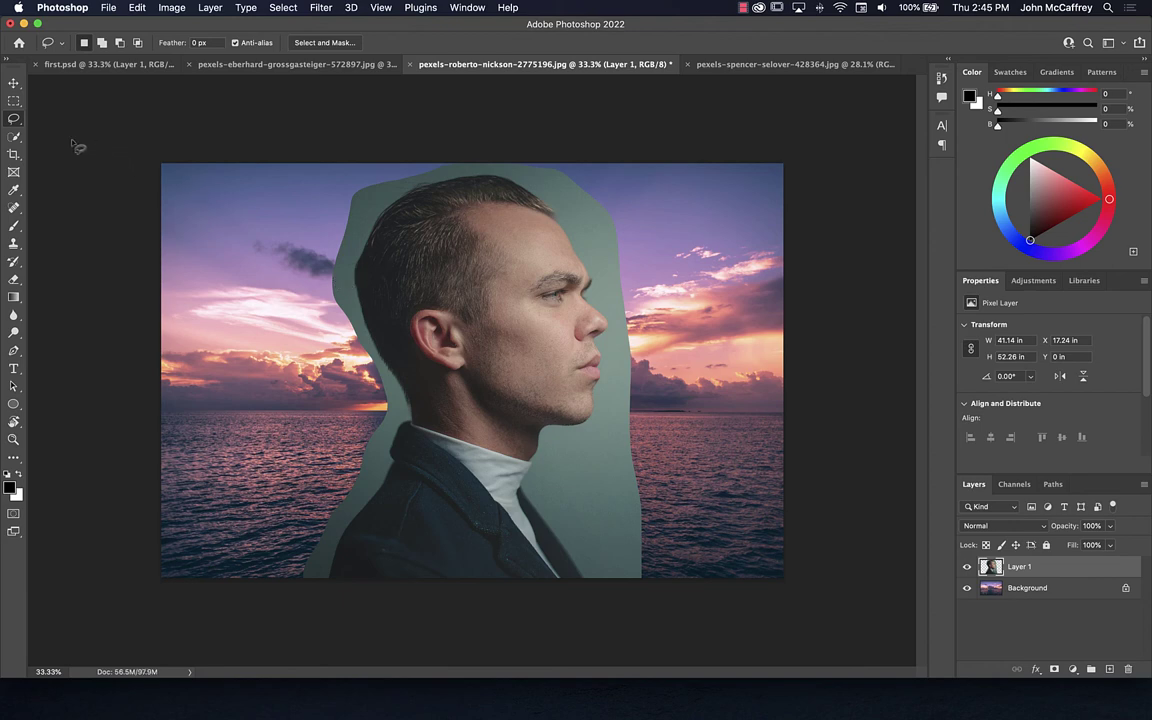
Quick-select the green backdrop strip behind the man's head and back on the pasted layer, and delete it.
{"action": "left_click", "coordinate": [13, 137]}
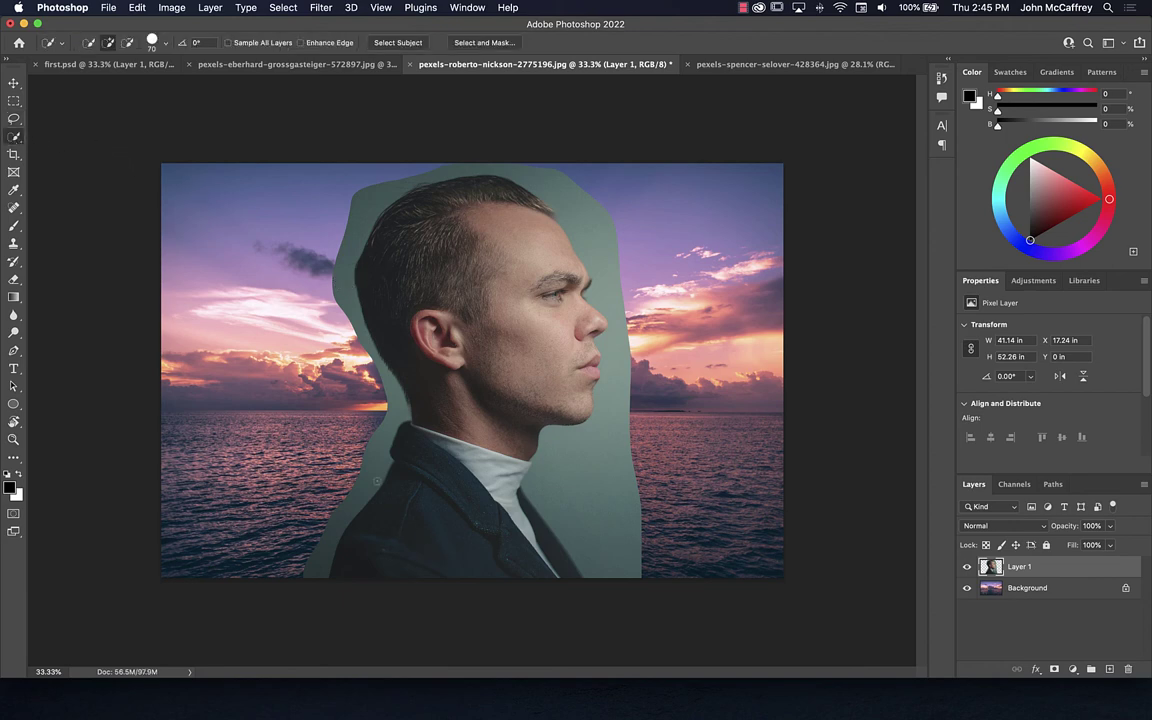
{"action": "left_click", "coordinate": [370, 473]}
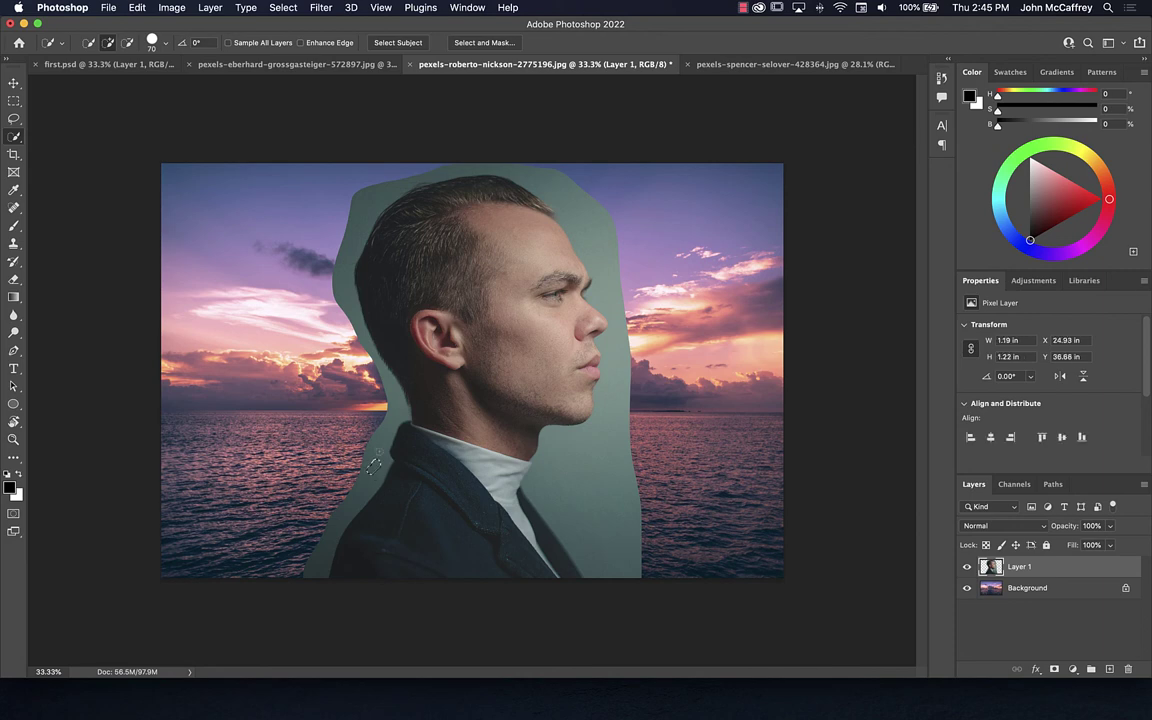
{"action": "mouse_move", "coordinate": [357, 503]}
{"action": "left_mouse_down"}
{"action": "mouse_move", "coordinate": [345, 430]}
{"action": "mouse_move", "coordinate": [365, 370]}
{"action": "mouse_move", "coordinate": [327, 184]}
{"action": "left_mouse_up"}
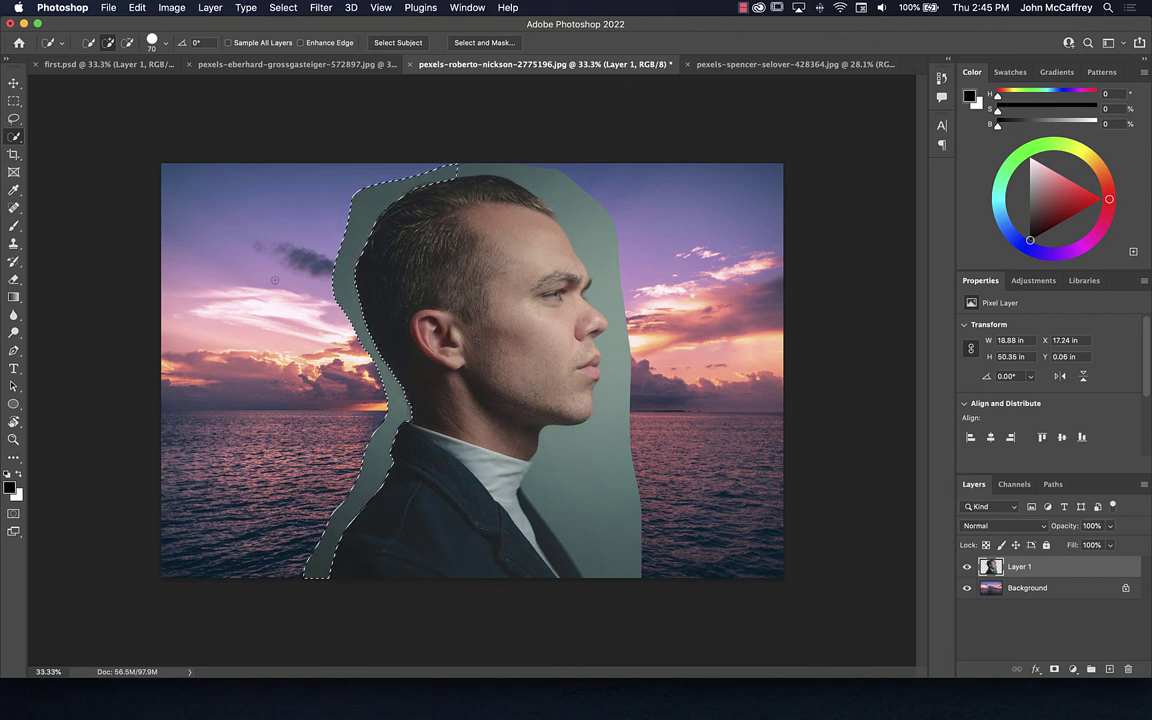
{"action": "key", "text": "Delete"}
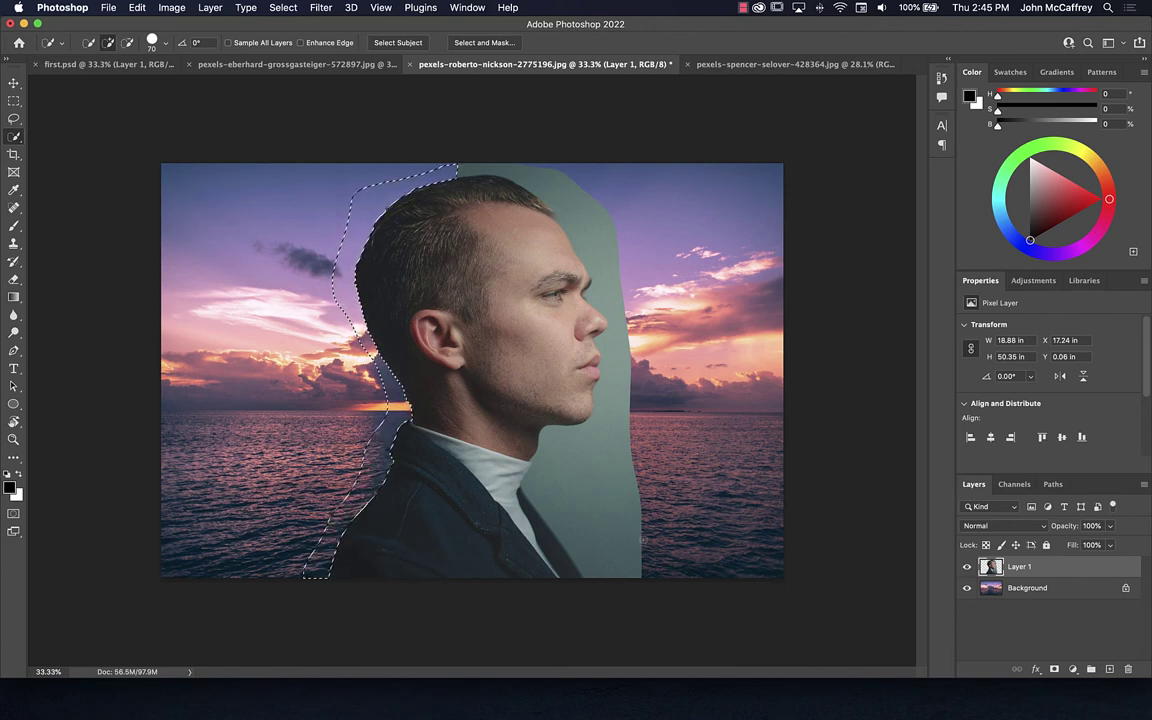
Quick-select the green backdrop below the chin, subtract the jacket lapel from the selection, delete the area and deselect.
{"action": "left_click", "coordinate": [594, 458]}
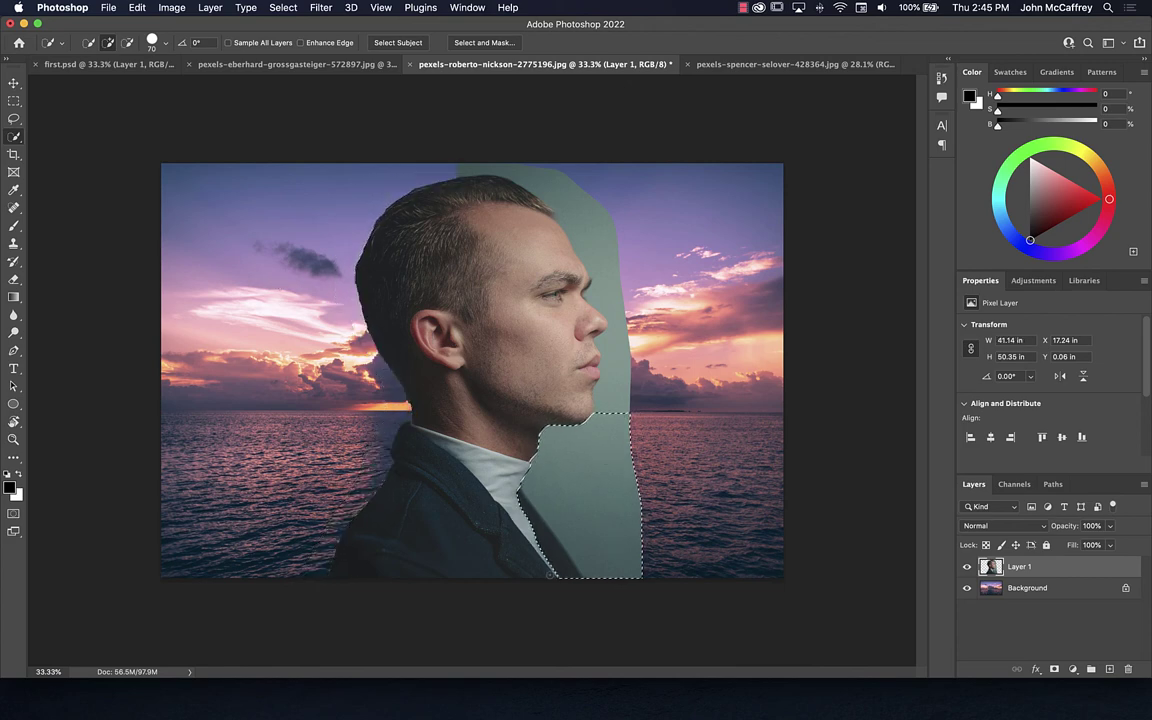
{"action": "left_click", "coordinate": [538, 569], "text": "alt"}
{"action": "key", "text": "alt"}
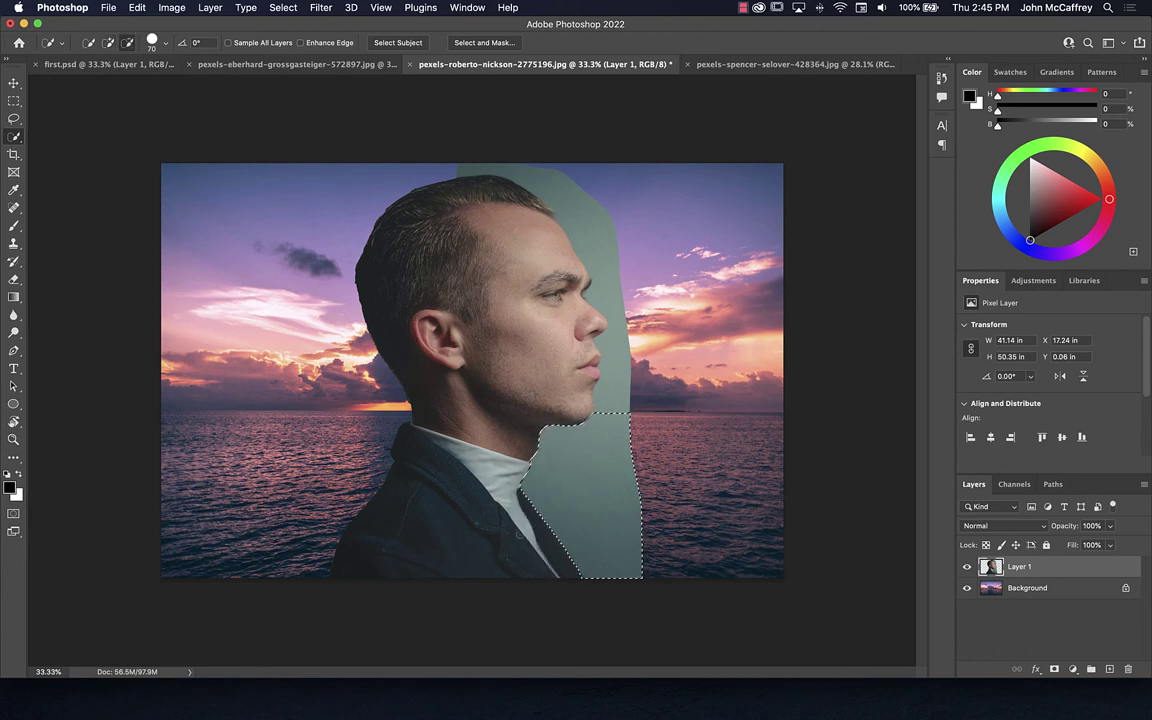
{"action": "key", "text": "Delete"}
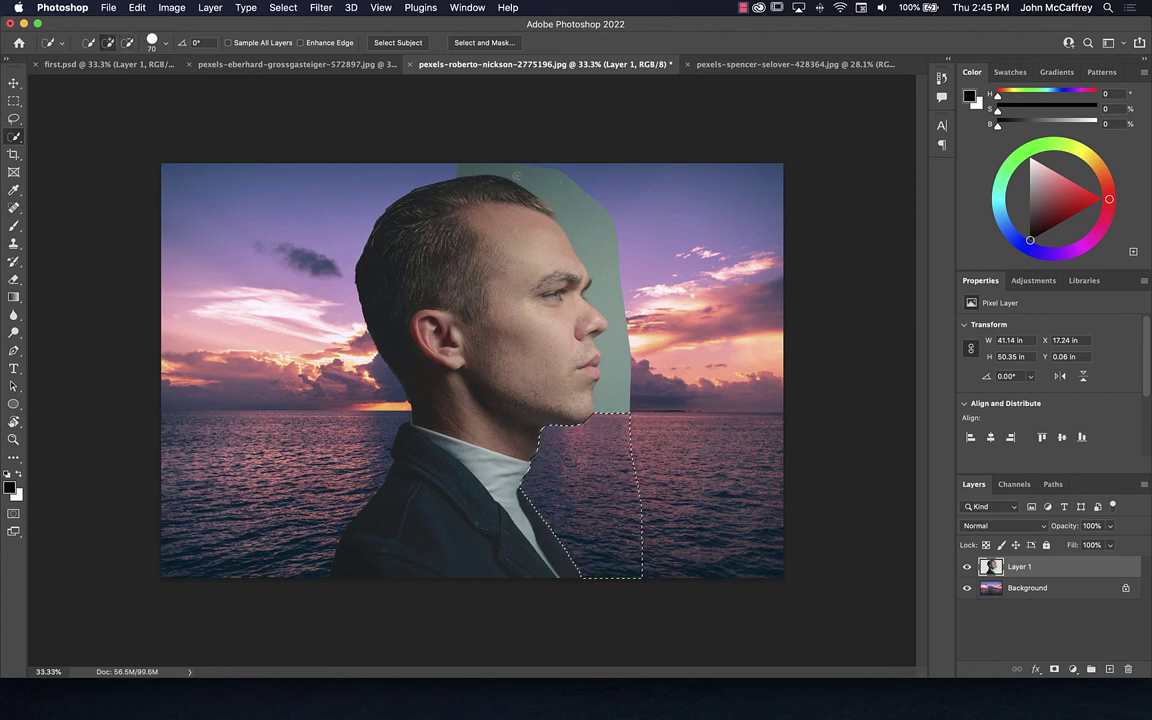
{"action": "key", "text": "super+d"}
Delete the green backdrop strip above the hair and quick-select the remaining backdrop in front of the face.
{"action": "mouse_move", "coordinate": [516, 175]}
{"action": "left_mouse_down"}
{"action": "mouse_move", "coordinate": [466, 156]}
{"action": "mouse_move", "coordinate": [470, 168]}
{"action": "left_mouse_up"}
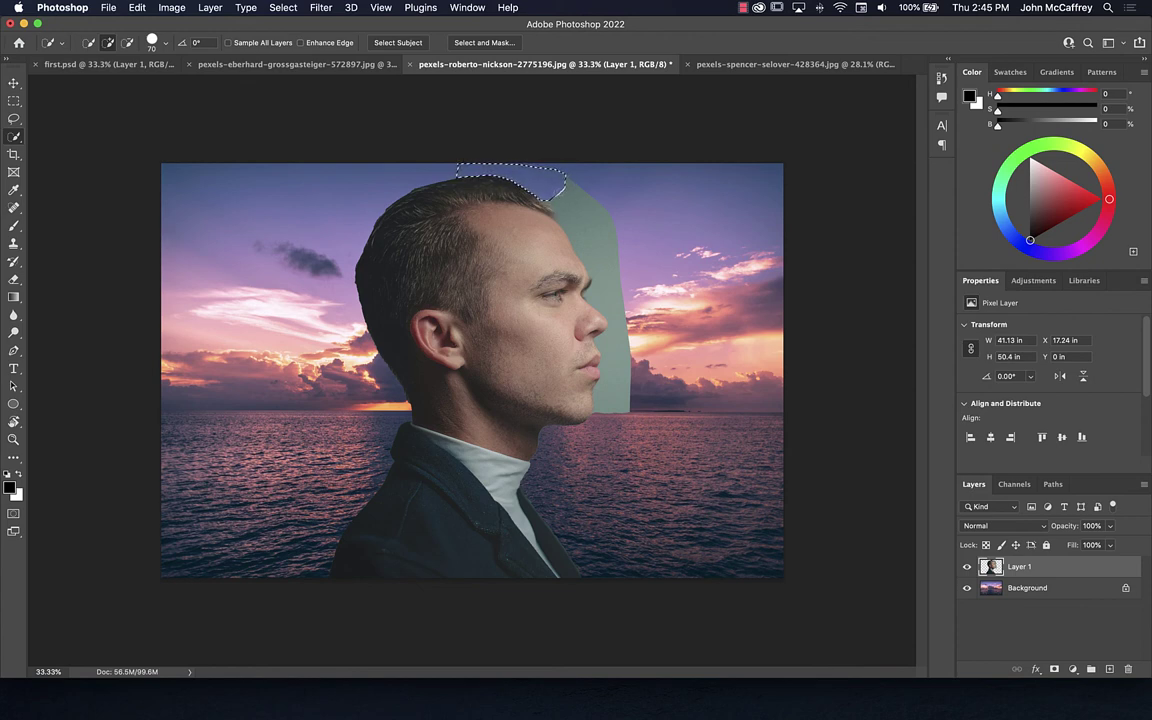
{"action": "left_click_drag", "start_coordinate": [575, 217], "coordinate": [609, 293]}
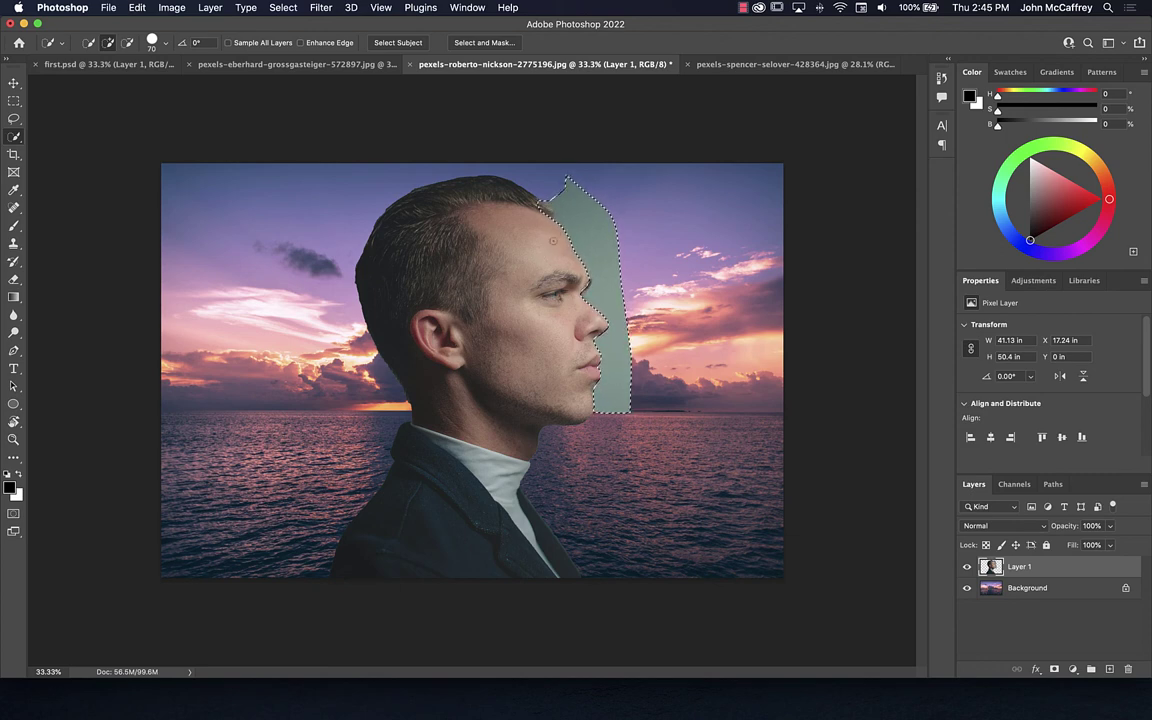
Subtract the protruding brow and eyelash edge beside the nose bridge from the backdrop selection.
{"action": "key", "text": "alt"}
{"action": "key", "text": "alt"}
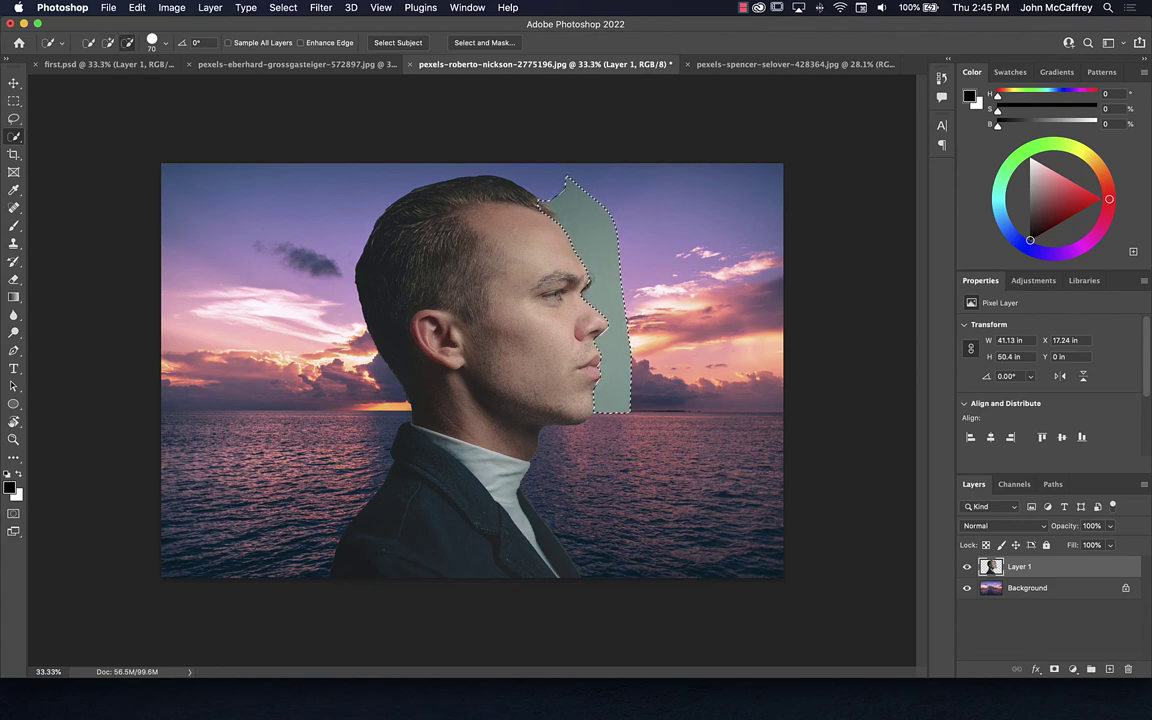
{"action": "scroll", "coordinate": [578, 283], "scroll_direction": "up", "scroll_amount": 10}
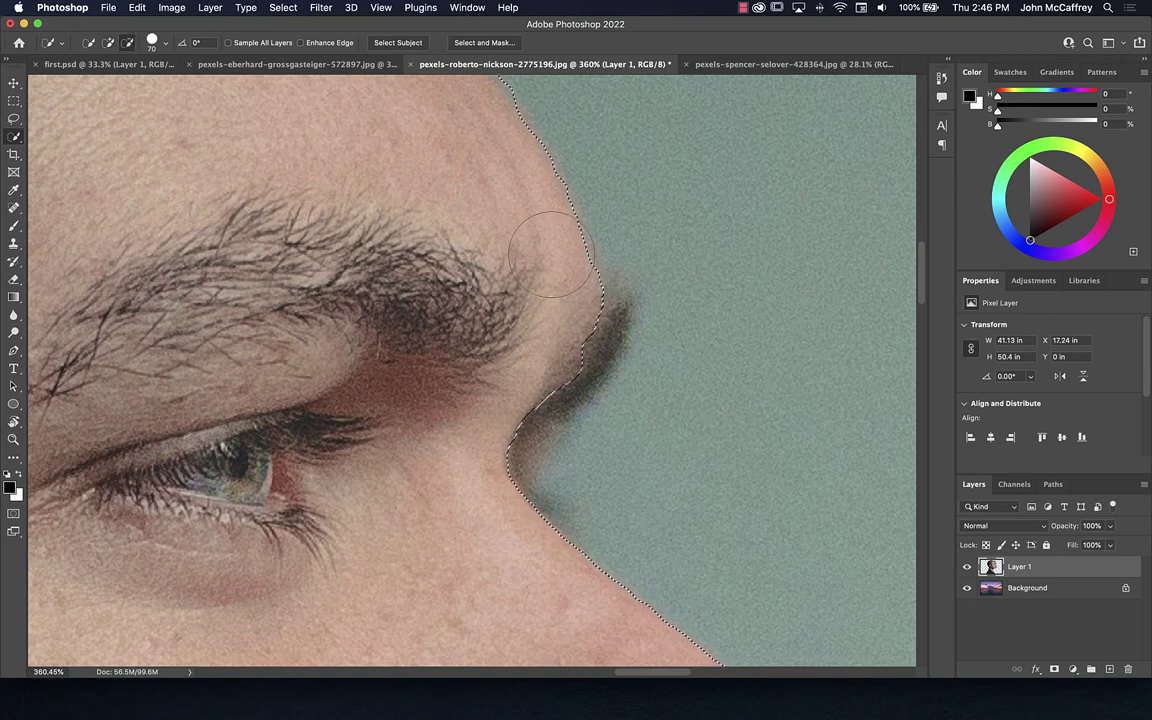
{"action": "mouse_move", "coordinate": [552, 253]}
{"action": "left_mouse_down"}
{"action": "mouse_move", "coordinate": [584, 310]}
{"action": "mouse_move", "coordinate": [518, 490]}
{"action": "mouse_move", "coordinate": [470, 440]}
{"action": "mouse_move", "coordinate": [496, 430]}
{"action": "mouse_move", "coordinate": [489, 458]}
{"action": "mouse_move", "coordinate": [506, 527]}
{"action": "mouse_move", "coordinate": [514, 521]}
{"action": "left_mouse_up"}
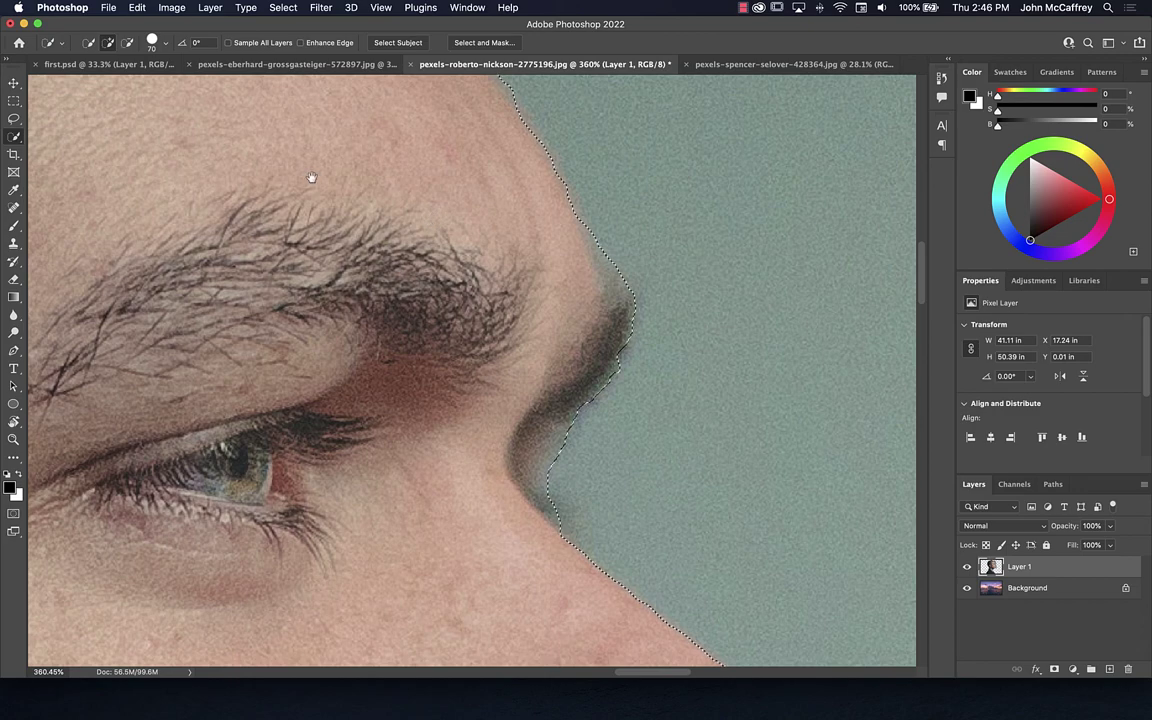
Subtract the front tuft of hair above the forehead from the backdrop selection and refine the edge along the hairline.
{"action": "left_click_drag", "start_coordinate": [311, 178], "coordinate": [401, 347]}
{"action": "left_click_drag", "start_coordinate": [319, 147], "coordinate": [393, 388]}
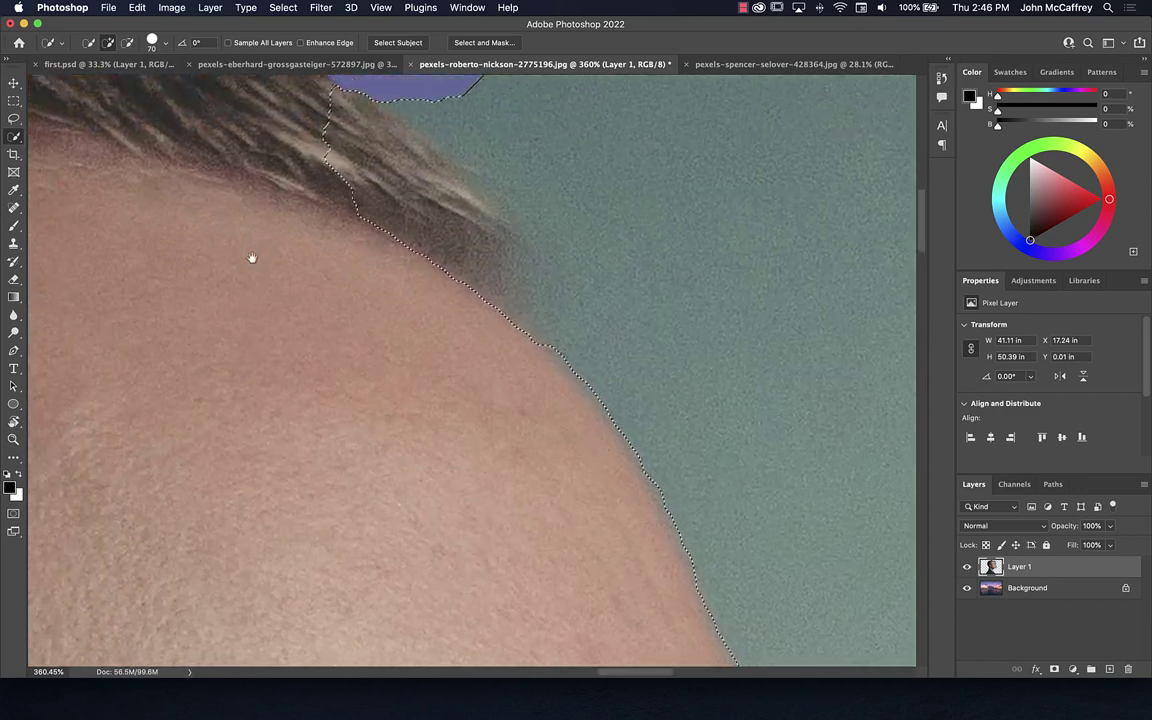
{"action": "left_click_drag", "start_coordinate": [252, 258], "coordinate": [365, 340]}
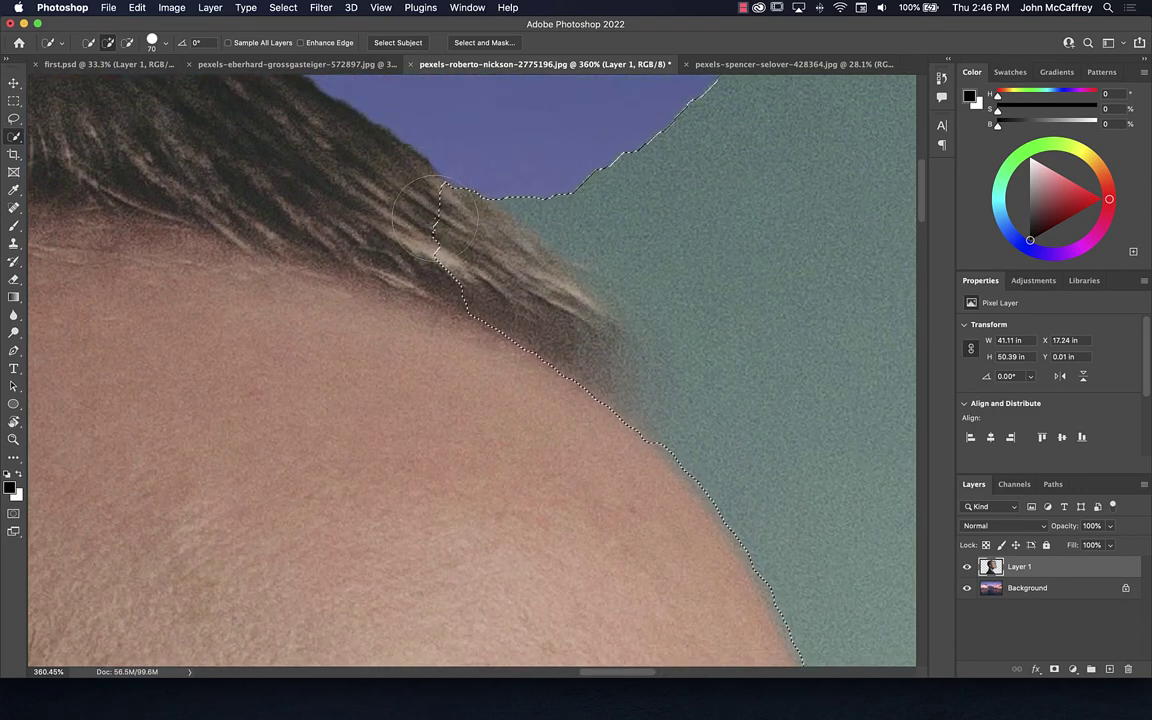
{"action": "mouse_move", "coordinate": [437, 218]}
{"action": "left_mouse_down"}
{"action": "mouse_move", "coordinate": [475, 298]}
{"action": "mouse_move", "coordinate": [474, 248]}
{"action": "mouse_move", "coordinate": [452, 208]}
{"action": "mouse_move", "coordinate": [440, 228]}
{"action": "mouse_move", "coordinate": [490, 298]}
{"action": "mouse_move", "coordinate": [488, 283]}
{"action": "mouse_move", "coordinate": [530, 305]}
{"action": "mouse_move", "coordinate": [545, 340]}
{"action": "mouse_move", "coordinate": [586, 368]}
{"action": "left_mouse_up"}
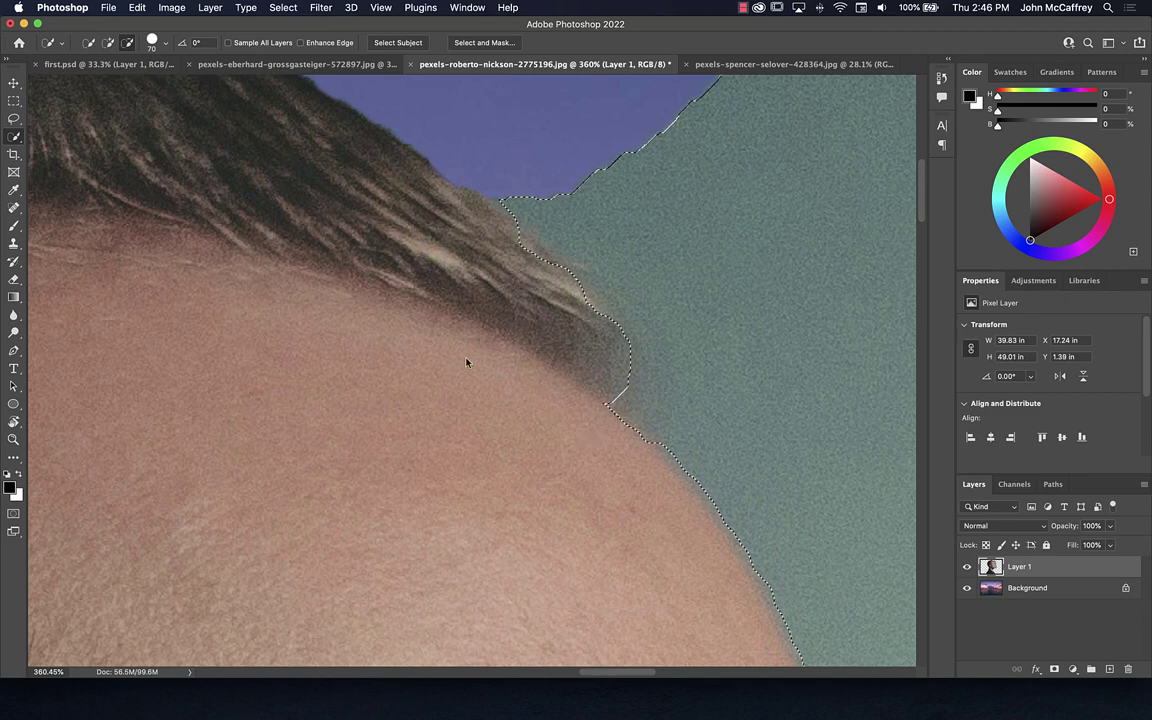
{"action": "key", "text": "alt"}
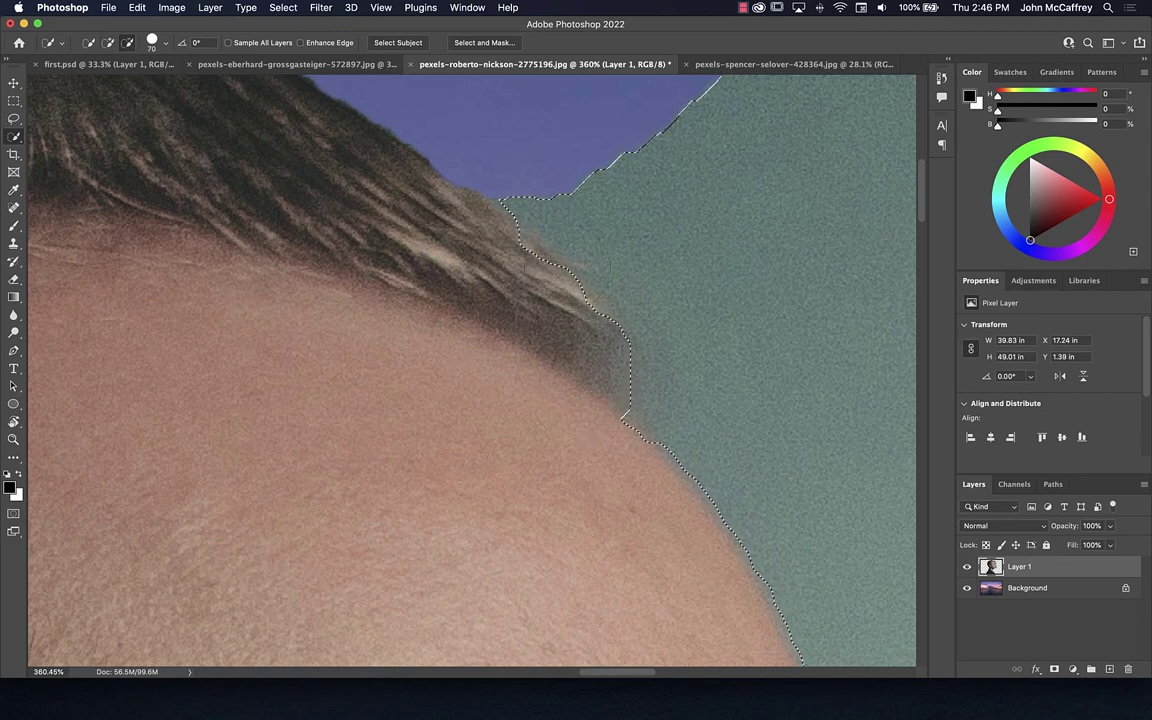
{"action": "left_click", "coordinate": [458, 266]}
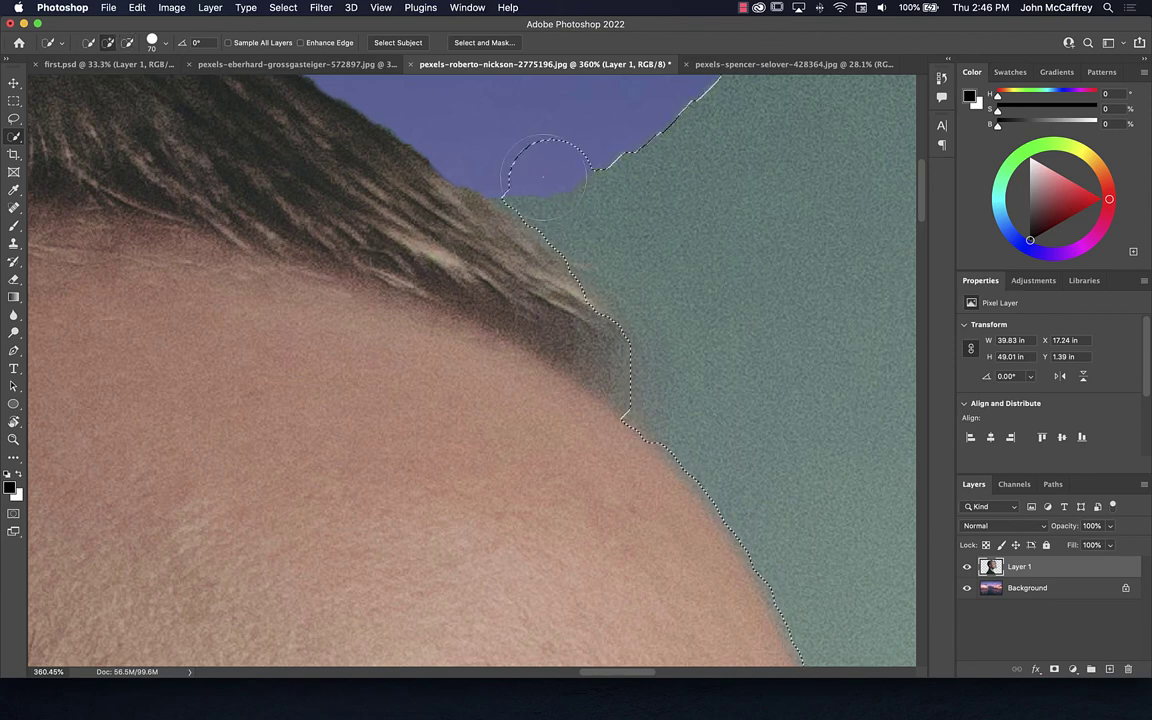
Subtract the already cleared sky patch beside the hair tuft from the selection, delete the remaining green backdrop and deselect.
{"action": "left_click_drag", "start_coordinate": [519, 172], "coordinate": [516, 168]}
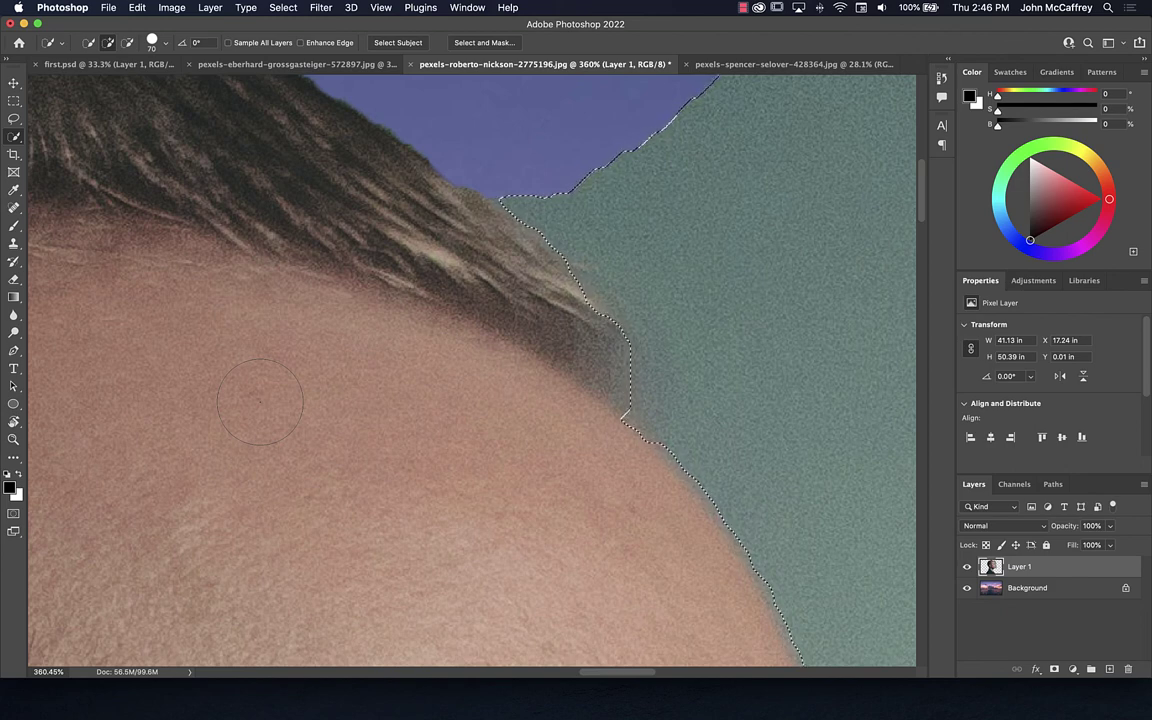
{"action": "key", "text": "BackSpace"}
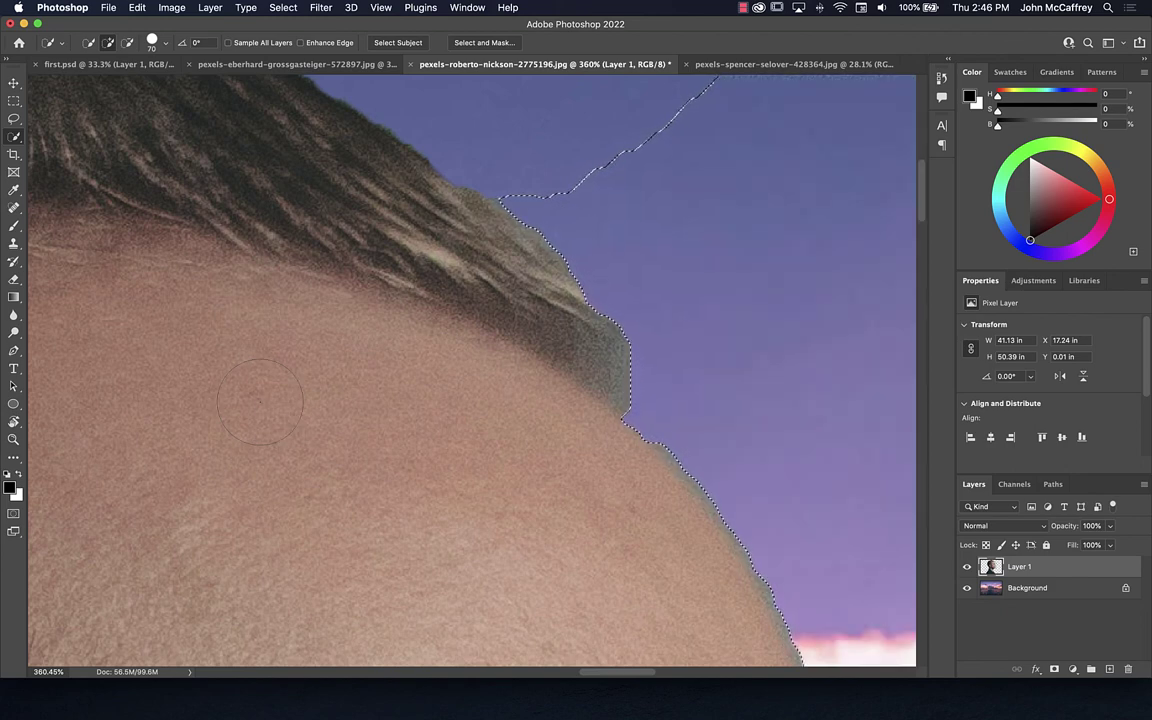
{"action": "key", "text": "super+0"}
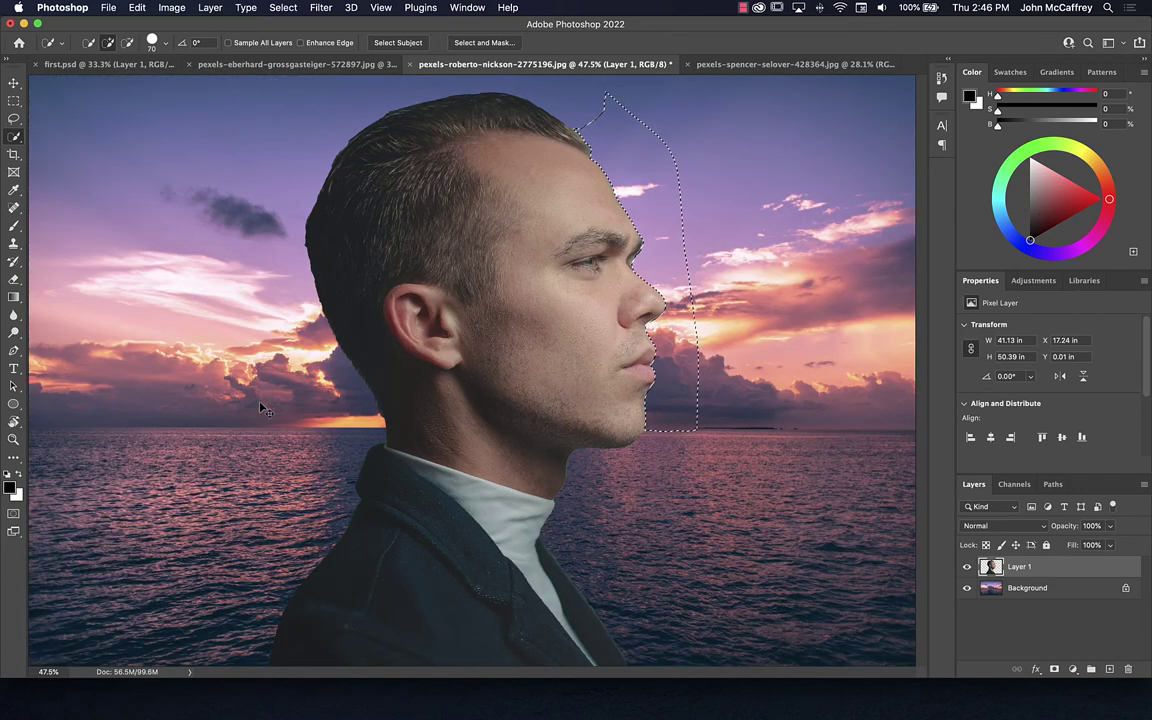
{"action": "key", "text": "super+d"}
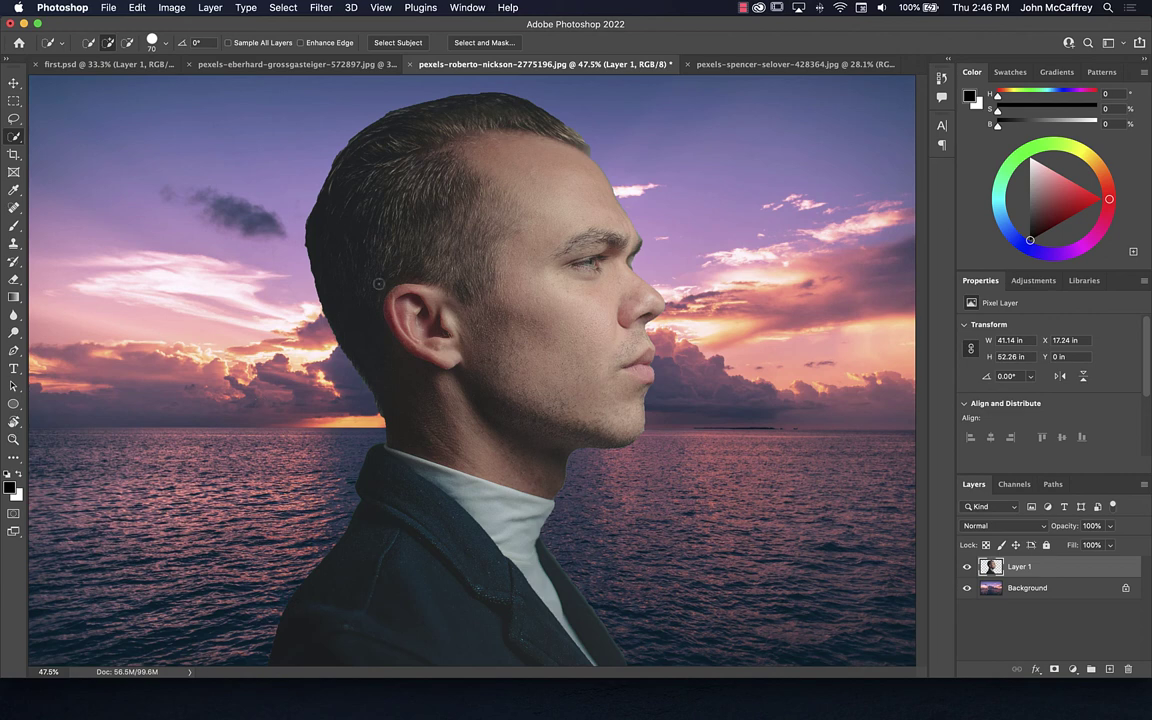
Flip the portrait on Layer 1 horizontally and move it right over the sunset to about X 34.47 in.
{"action": "left_click", "coordinate": [170, 7]}
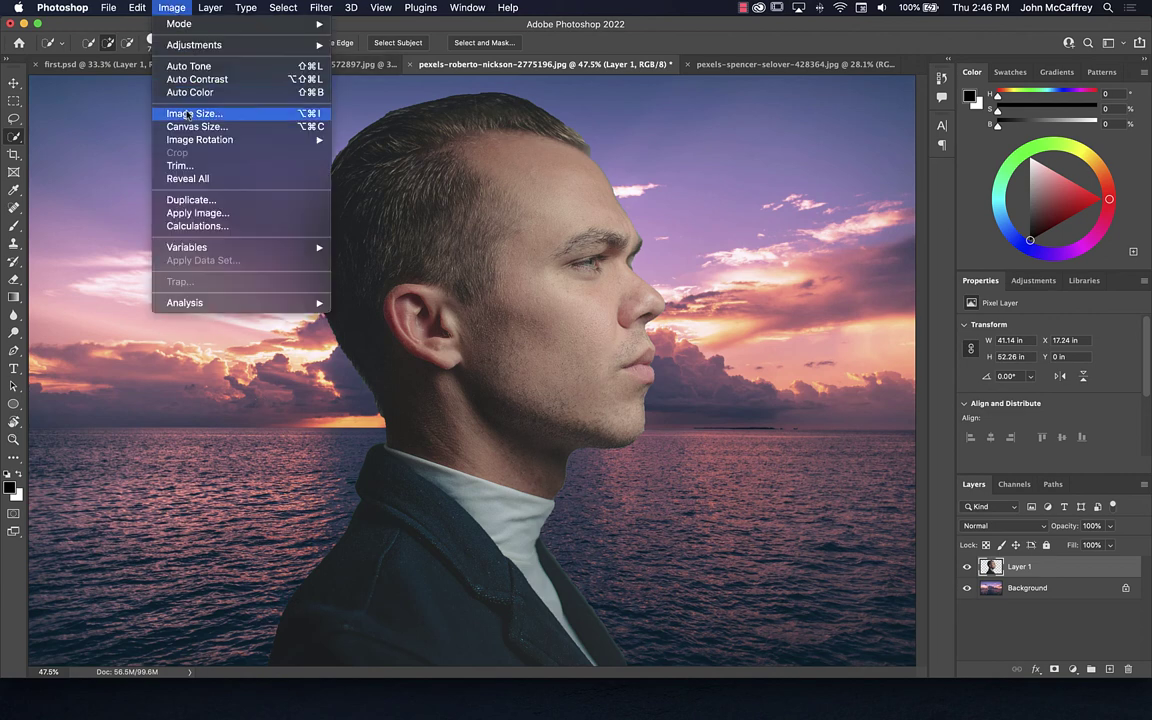
{"action": "mouse_move", "coordinate": [137, 7]}
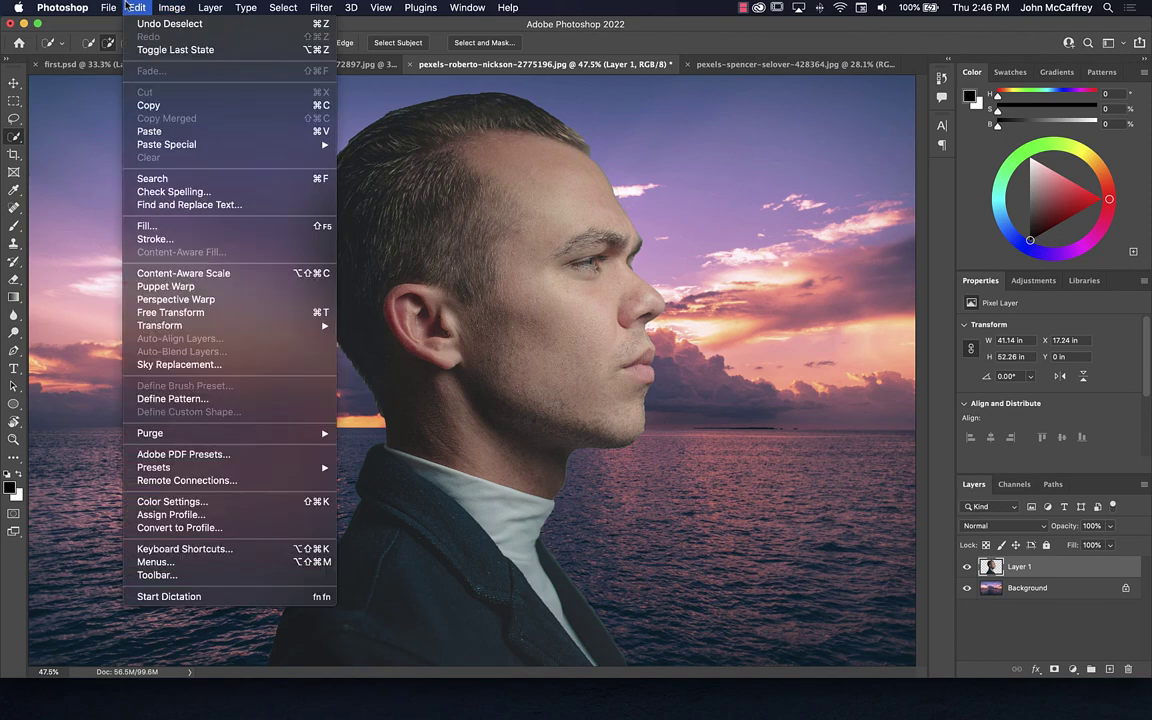
{"action": "mouse_move", "coordinate": [160, 325]}
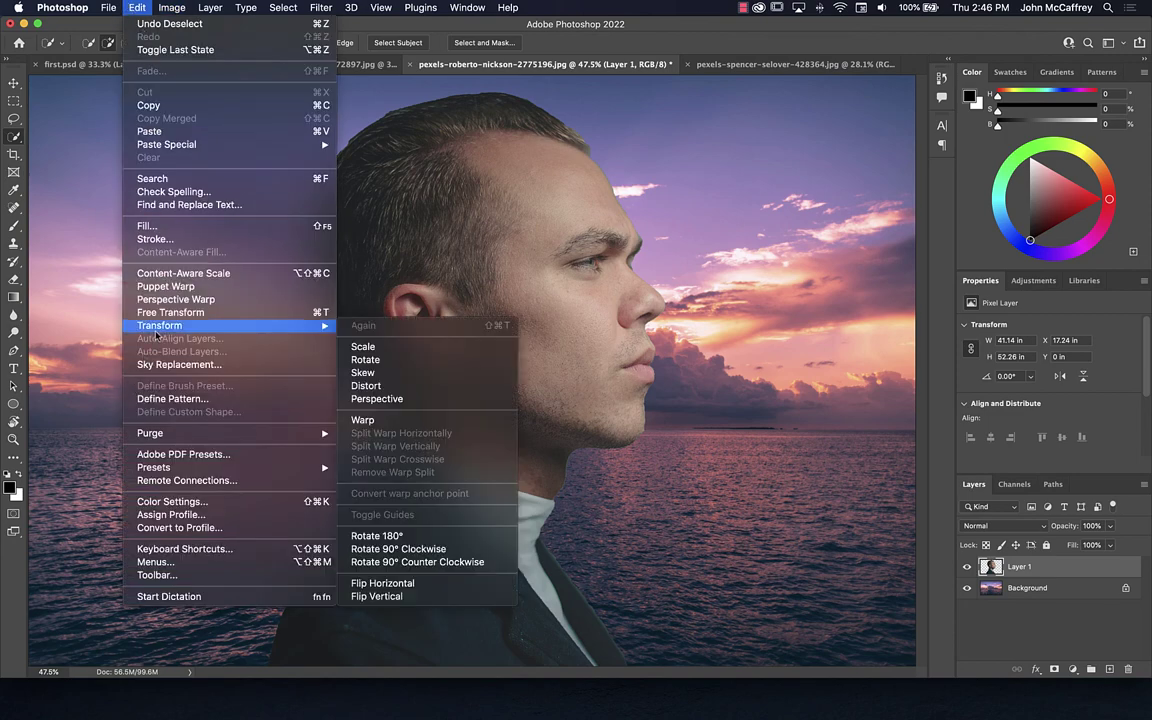
{"action": "left_click", "coordinate": [428, 584]}
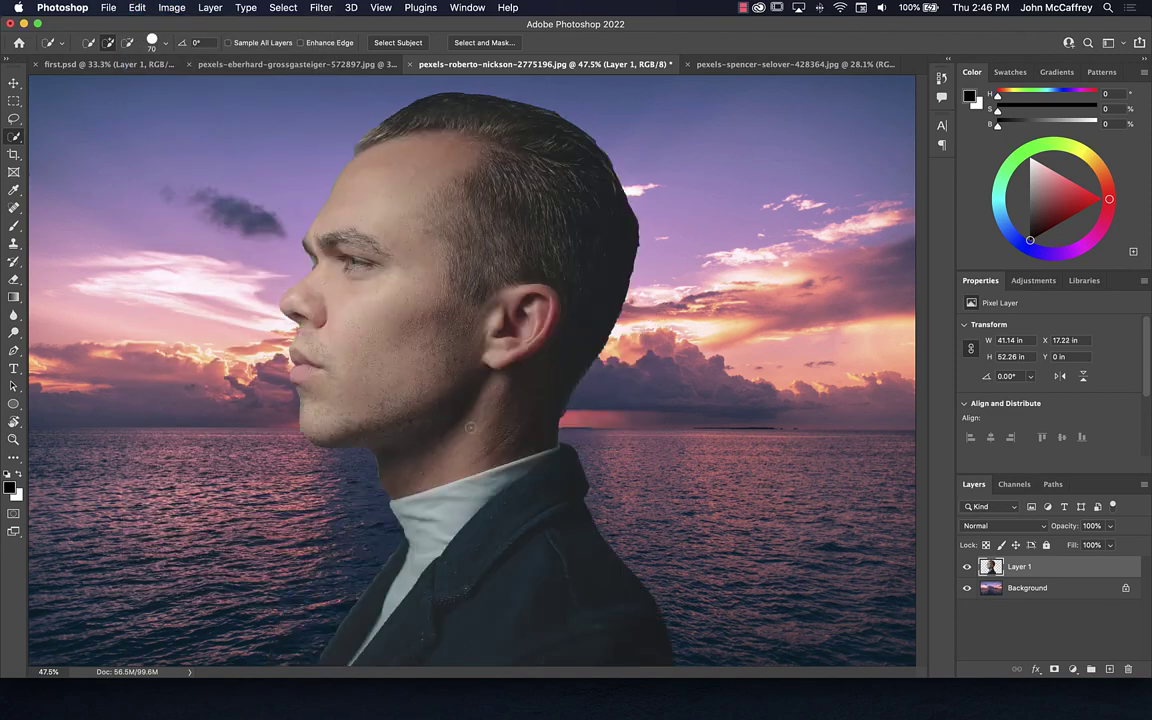
{"action": "key", "text": "v"}
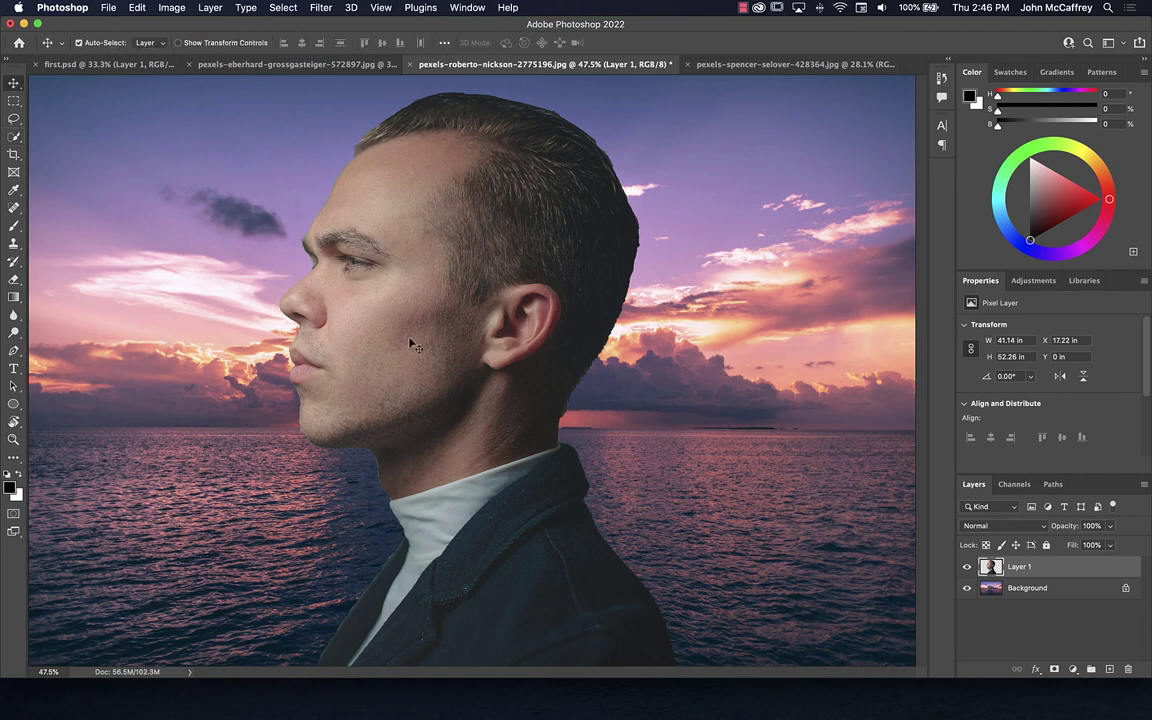
{"action": "mouse_move", "coordinate": [410, 336]}
{"action": "left_mouse_down"}
{"action": "mouse_move", "coordinate": [683, 356]}
{"action": "mouse_move", "coordinate": [662, 335]}
{"action": "mouse_move", "coordinate": [619, 338]}
{"action": "left_mouse_up"}
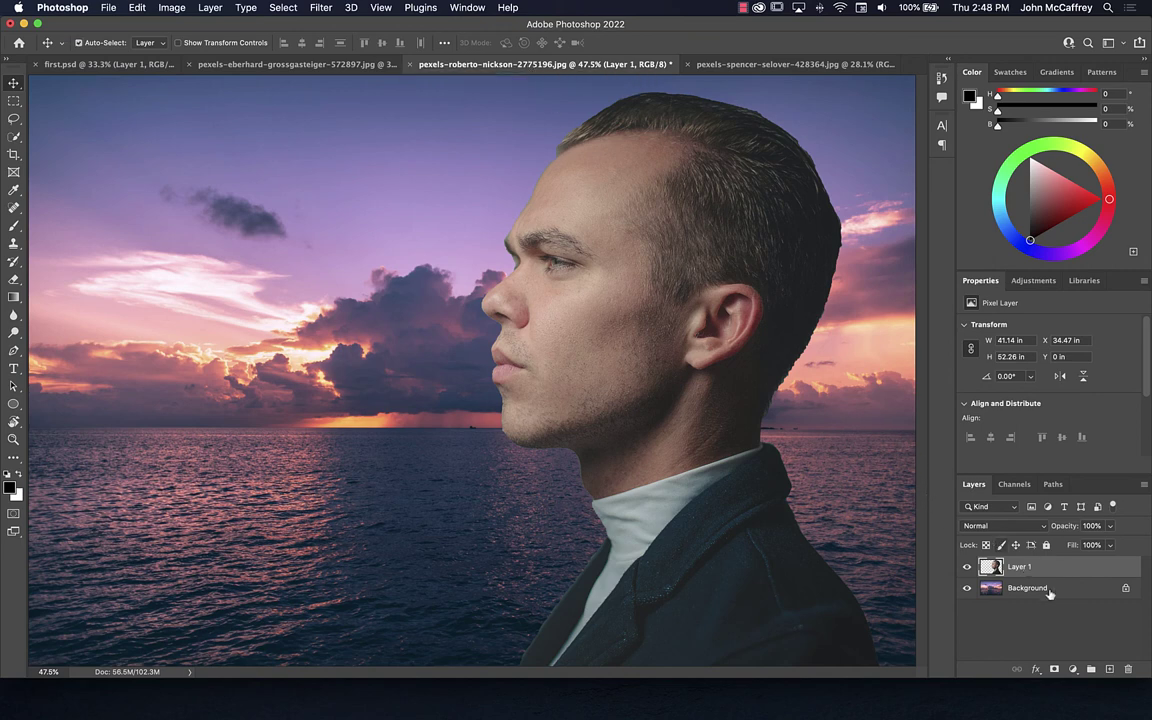
Copy the flipped portrait layer into the pexels-eberhard-grossgasteiger-572897.jpg mountain document, facing the existing portrait.
{"action": "key", "text": "super"}
{"action": "left_click_drag", "start_coordinate": [1015, 568], "coordinate": [648, 392]}
{"action": "key", "text": "super+shift+h"}
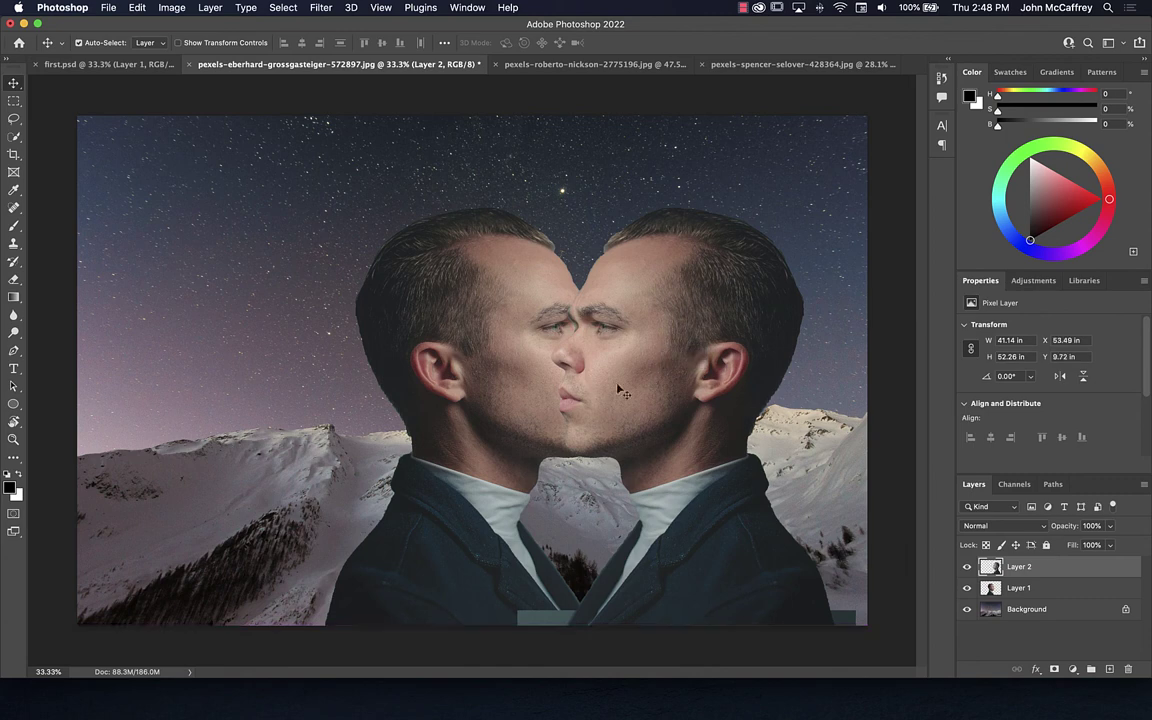
Separate the two facing portraits by moving Layer 1 to about X 2.78 in and Layer 2 to about X 54.15 in.
{"action": "left_click", "coordinate": [507, 345]}
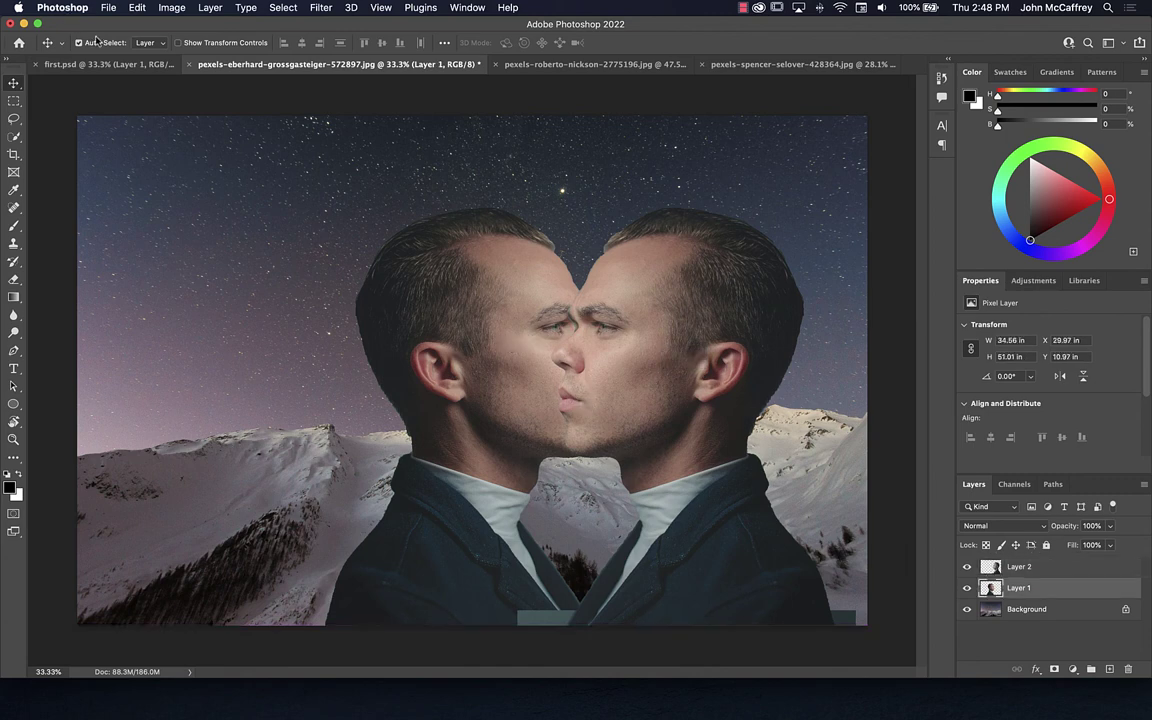
{"action": "left_click_drag", "start_coordinate": [466, 328], "coordinate": [259, 324]}
{"action": "left_click", "coordinate": [689, 317]}
{"action": "mouse_move", "coordinate": [689, 317]}
{"action": "left_mouse_down"}
{"action": "mouse_move", "coordinate": [697, 240]}
{"action": "mouse_move", "coordinate": [696, 298]}
{"action": "mouse_move", "coordinate": [689, 320]}
{"action": "mouse_move", "coordinate": [675, 313]}
{"action": "left_mouse_up"}
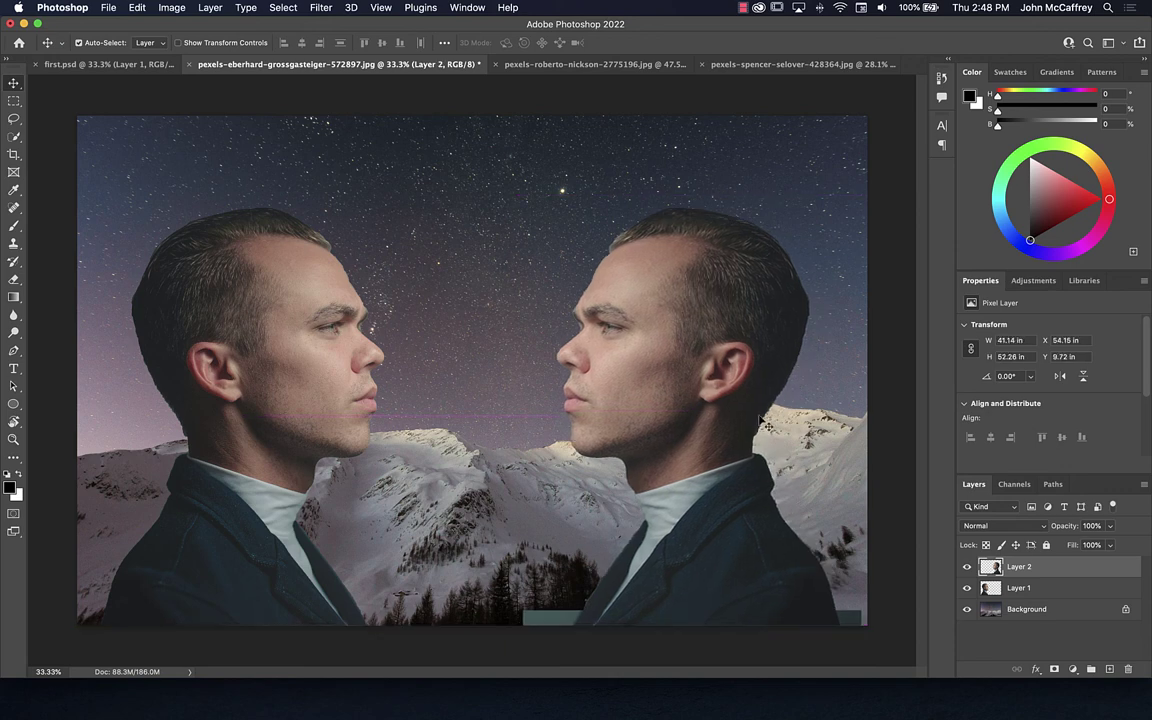
Quick-select and delete the leftover green backdrop strips on both sides of the right man's jacket on Layer 2, and deselect.
{"action": "left_click", "coordinate": [14, 136]}
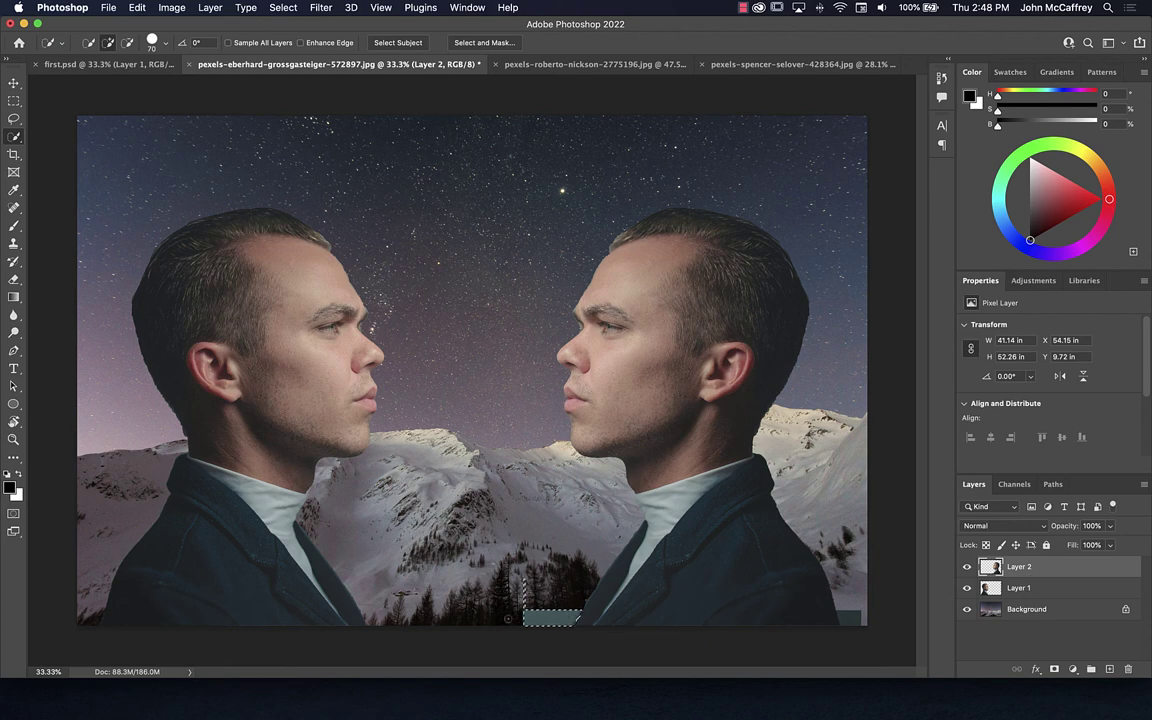
{"action": "left_click", "coordinate": [535, 617]}
{"action": "left_click", "coordinate": [850, 617]}
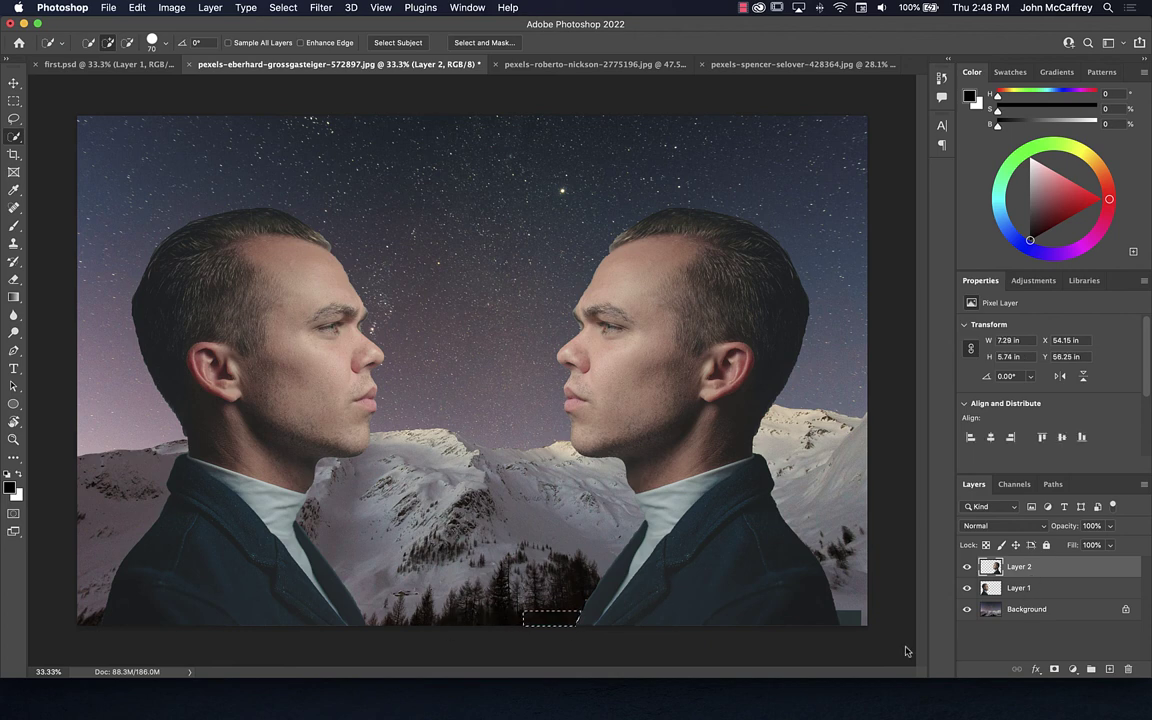
{"action": "left_click", "coordinate": [515, 559], "text": "alt"}
{"action": "key", "text": "super+d"}
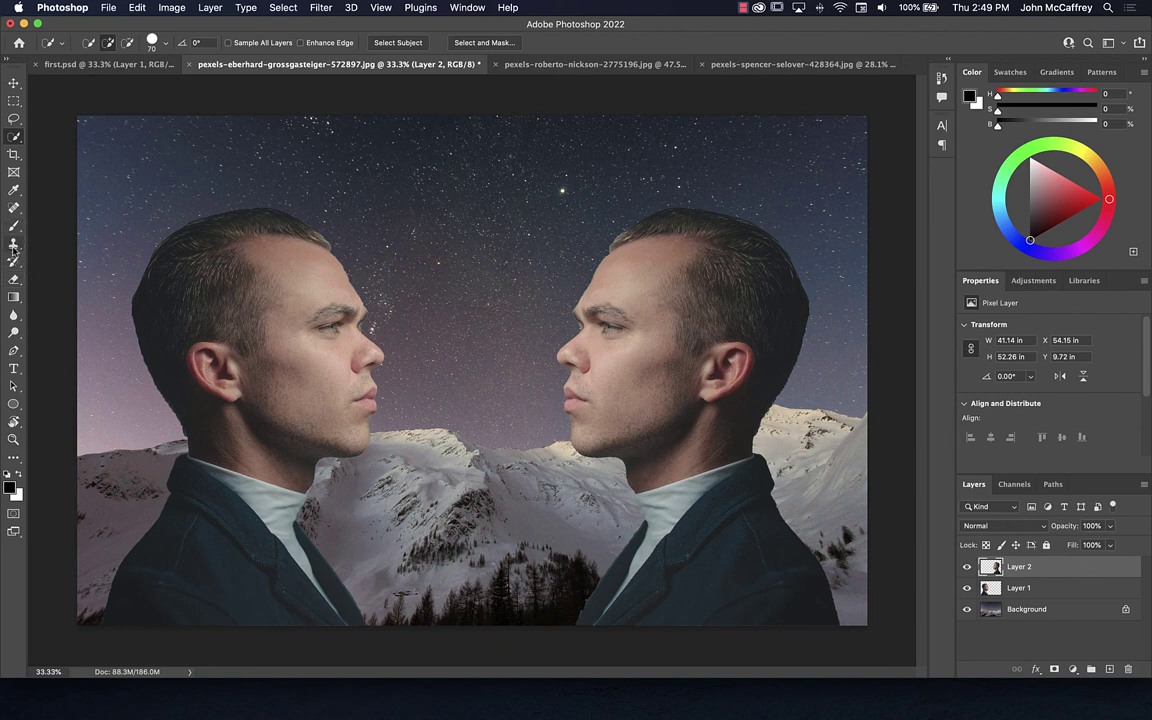
Try the 428 px Eraser over the left man's eye on Layer 1 and undo the stroke.
{"action": "left_click", "coordinate": [14, 278]}
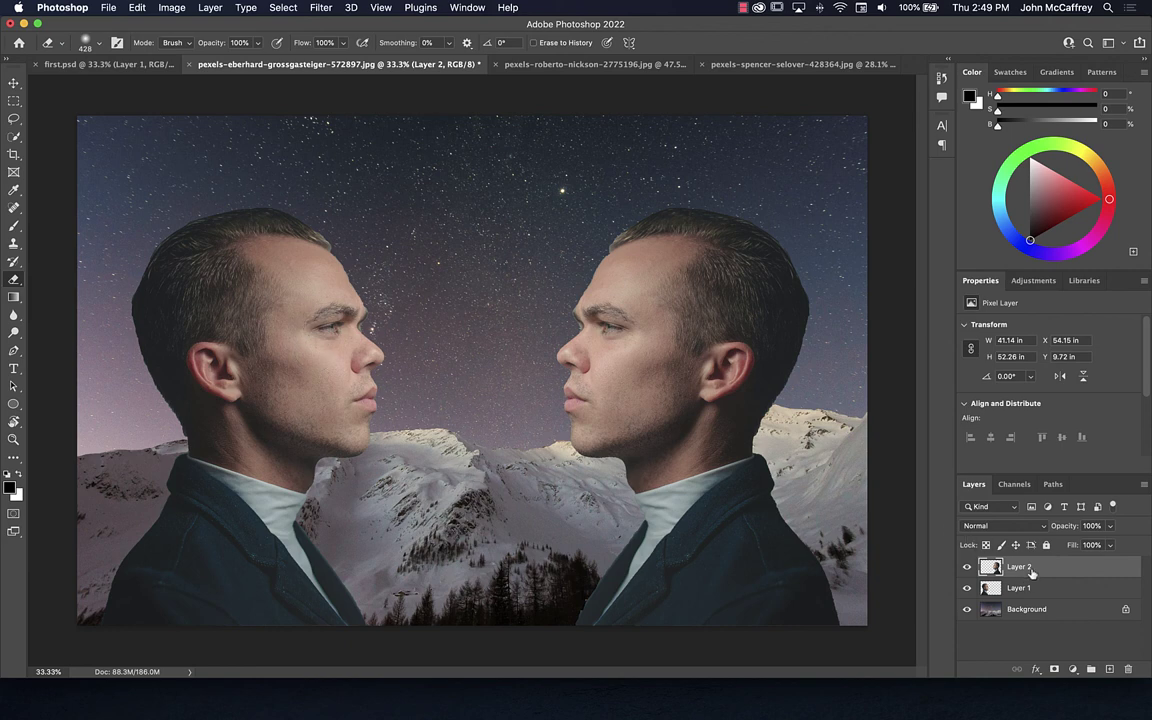
{"action": "left_click", "coordinate": [1018, 591]}
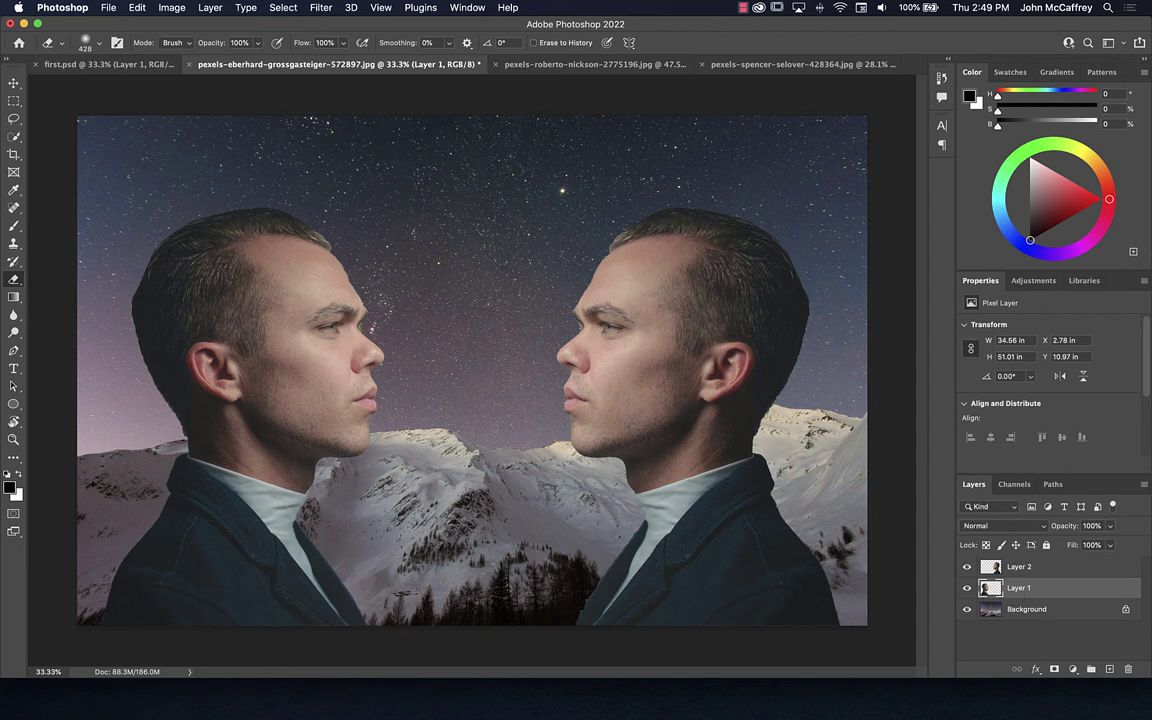
{"action": "mouse_move", "coordinate": [330, 335]}
{"action": "left_mouse_down"}
{"action": "mouse_move", "coordinate": [285, 300]}
{"action": "mouse_move", "coordinate": [300, 292]}
{"action": "left_mouse_up"}
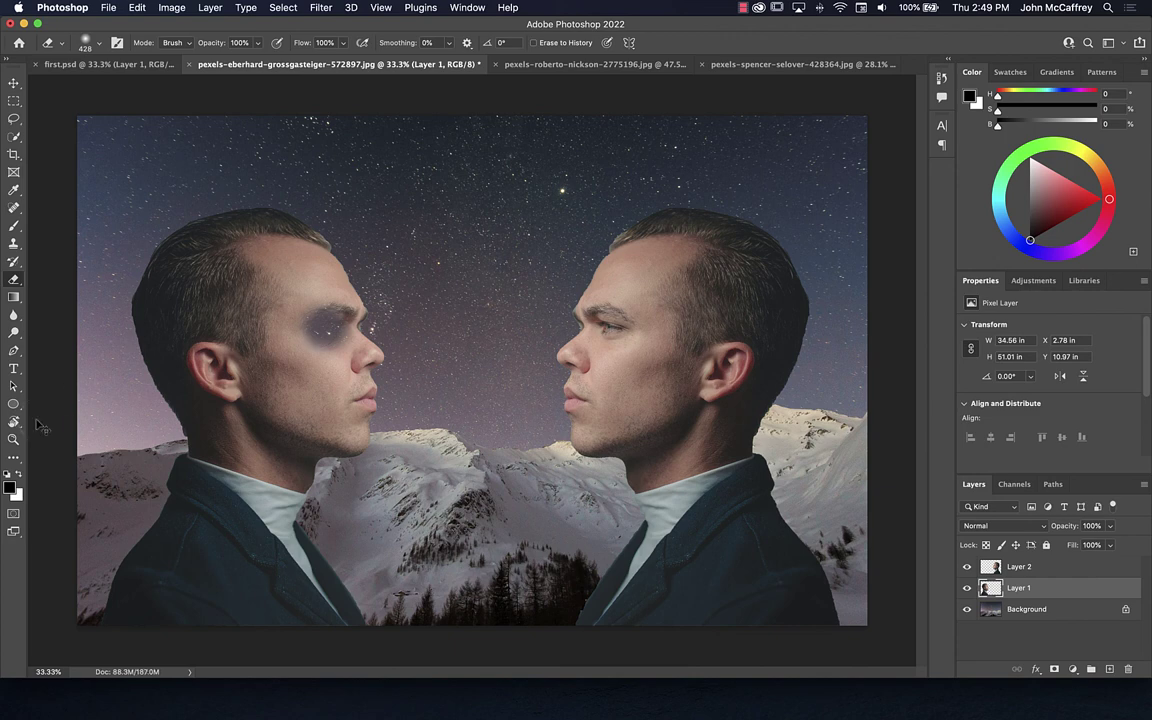
{"action": "key", "text": "super+z"}
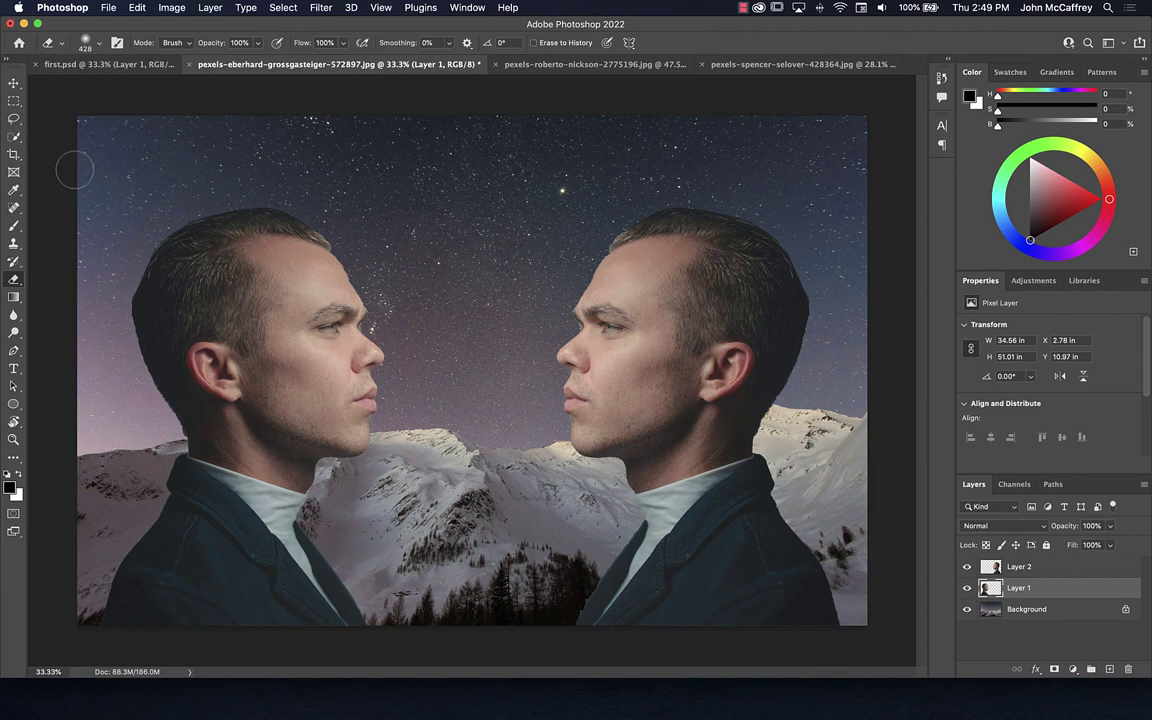
Duplicate Layer 2, undo the duplication and duplicate the layer again.
{"action": "left_click", "coordinate": [1057, 572]}
{"action": "left_click_drag", "start_coordinate": [1057, 572], "coordinate": [1109, 668]}
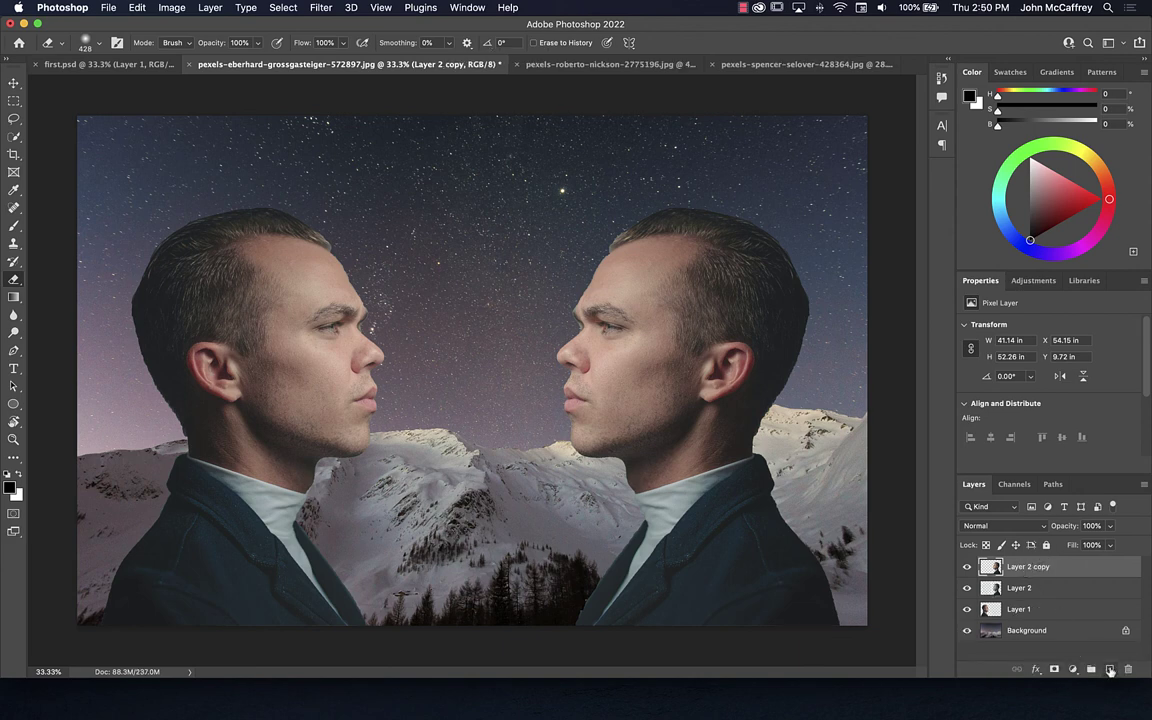
{"action": "key", "text": "super+z"}
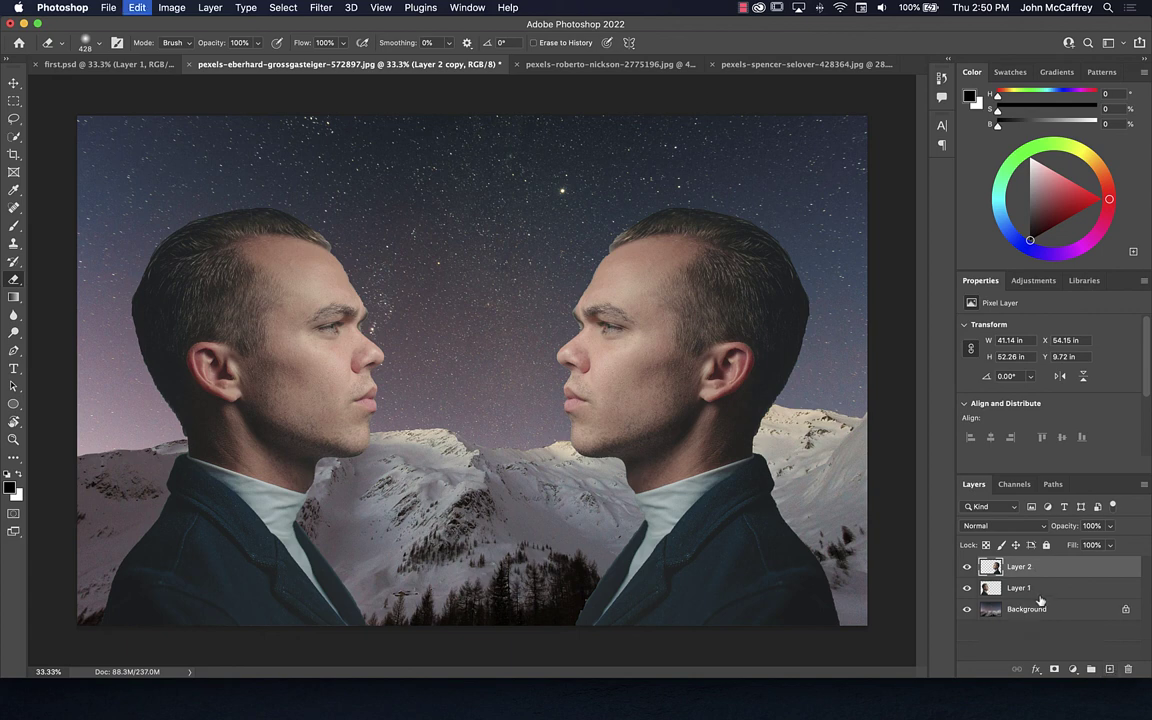
{"action": "left_click_drag", "start_coordinate": [1031, 569], "coordinate": [1110, 670]}
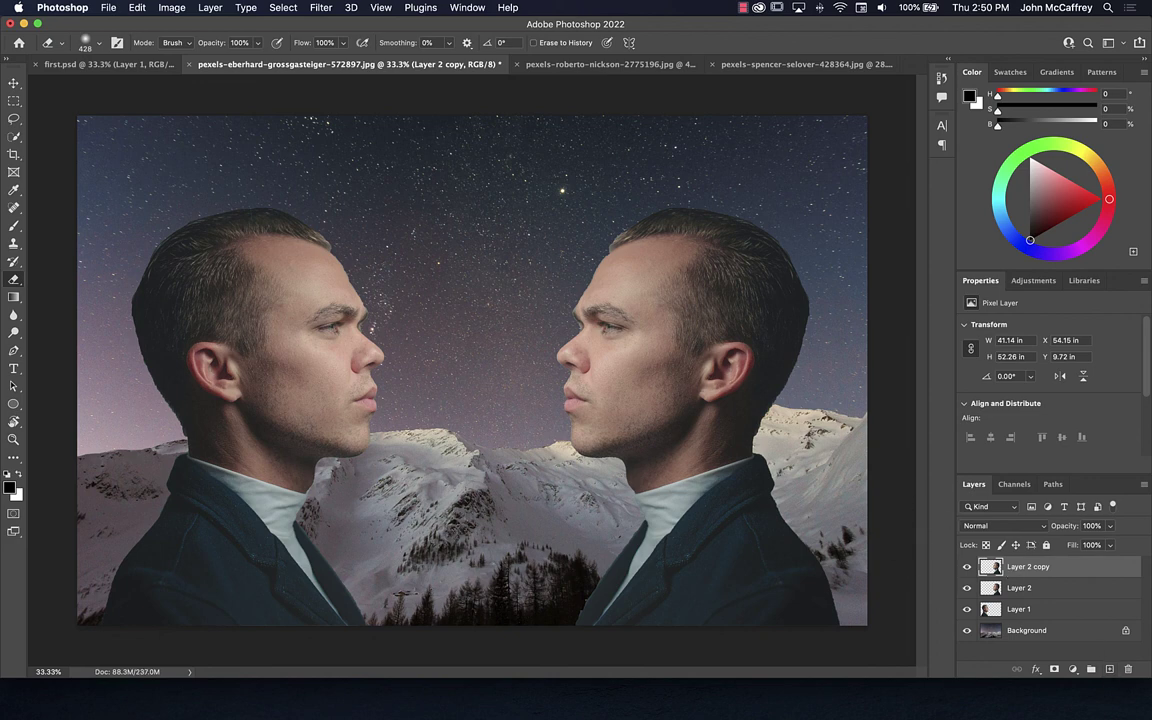
Move the original Layer 2 portrait left from behind its copy to about X 40.67 in.
{"action": "left_click", "coordinate": [14, 83]}
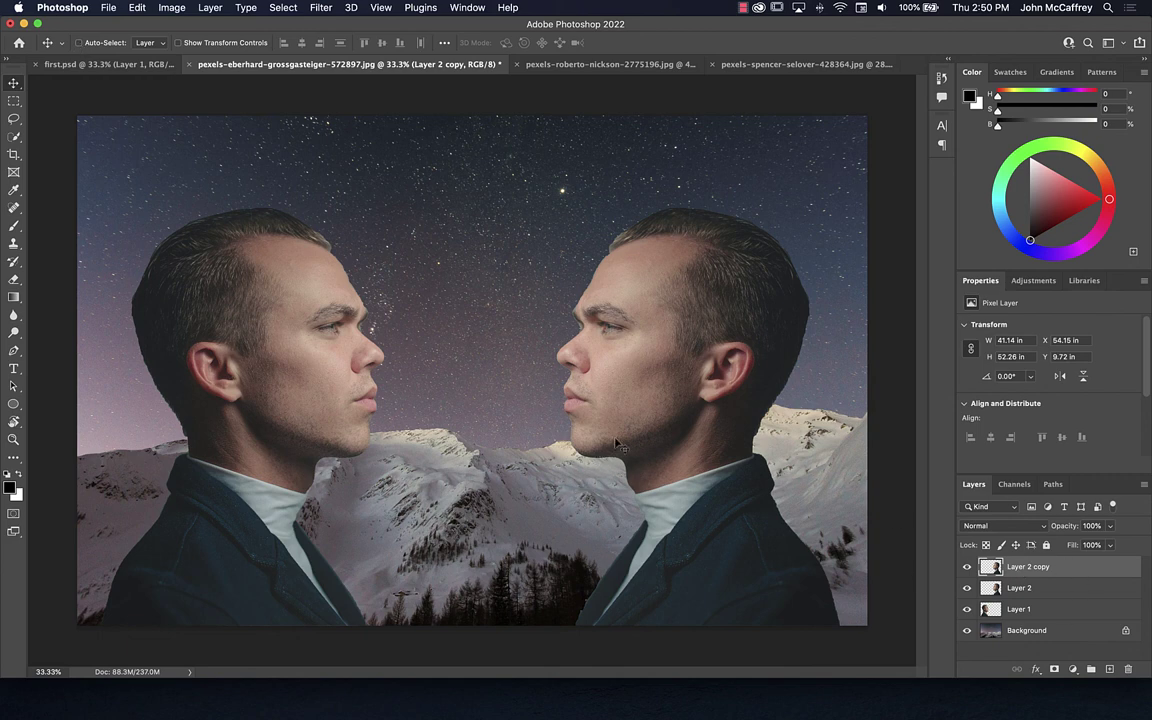
{"action": "left_click_drag", "start_coordinate": [662, 424], "coordinate": [583, 440]}
{"action": "key", "text": "alt+bracketleft"}
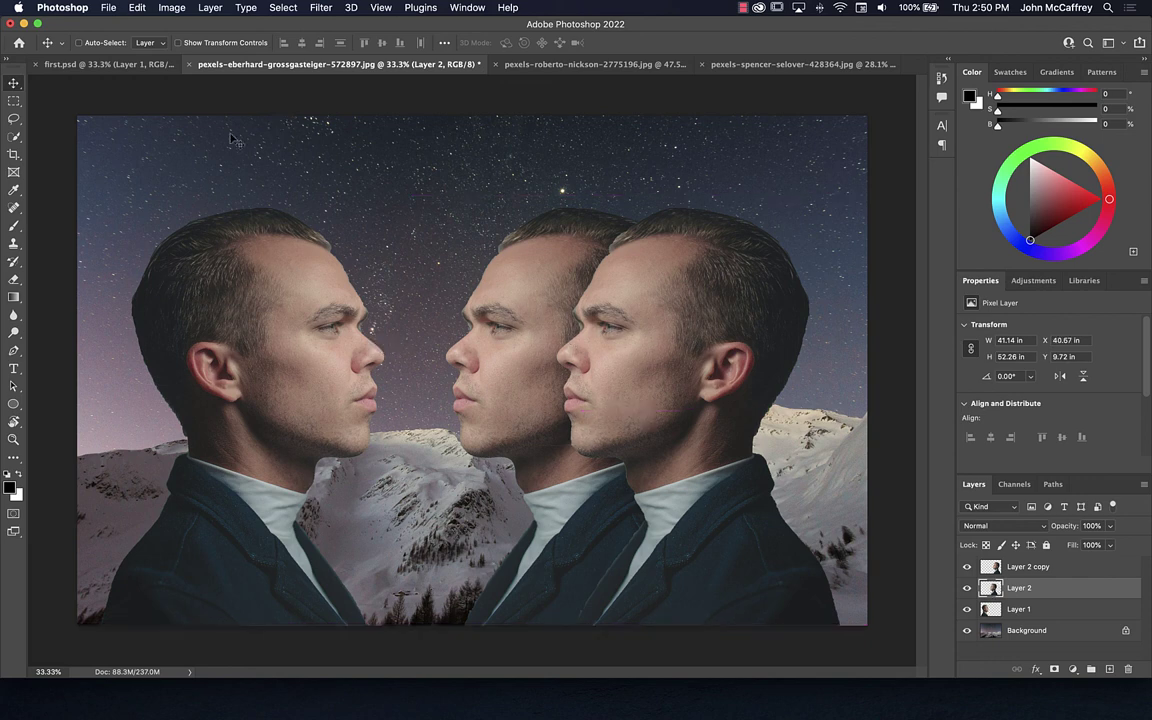
Turn on Auto-Select and Show Transform Controls for the Move tool.
{"action": "left_click", "coordinate": [137, 8]}
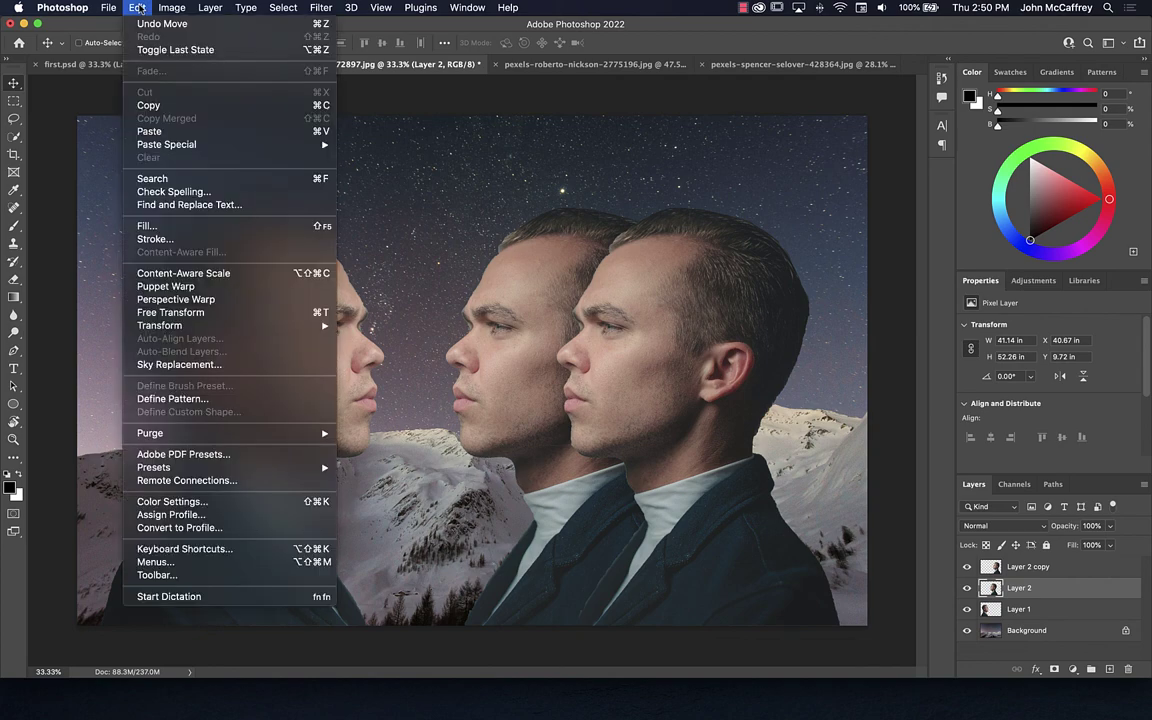
{"action": "left_click", "coordinate": [137, 8]}
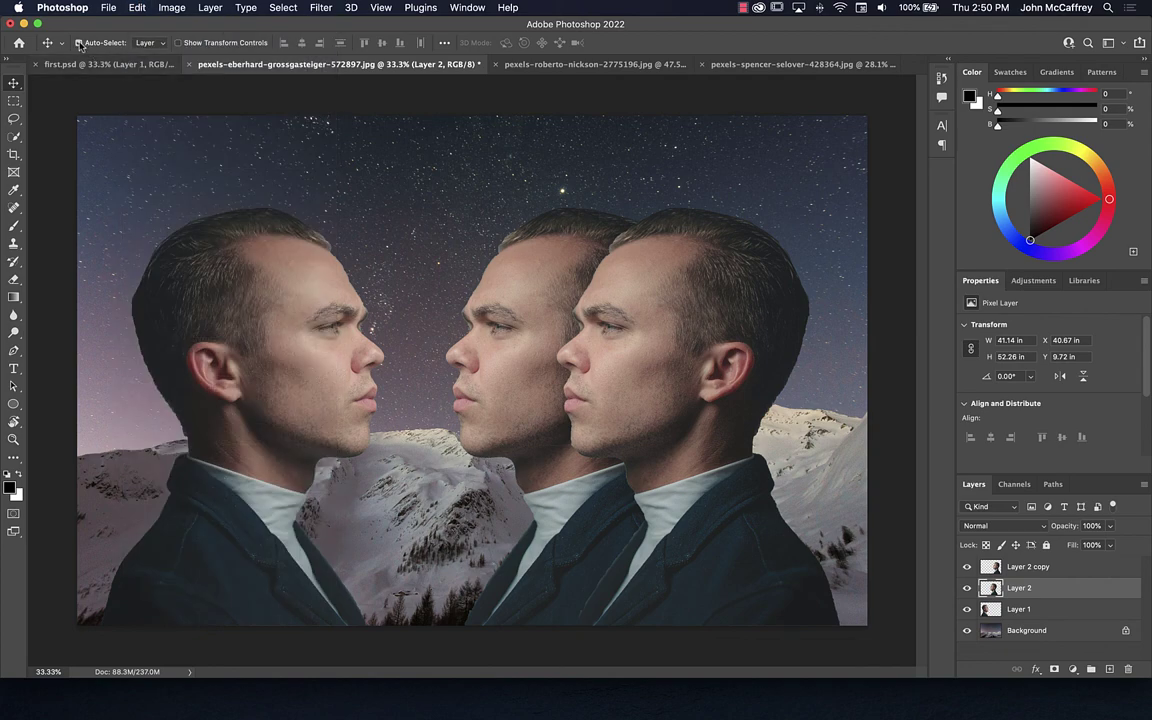
{"action": "left_click", "coordinate": [79, 43]}
{"action": "left_click", "coordinate": [178, 43]}
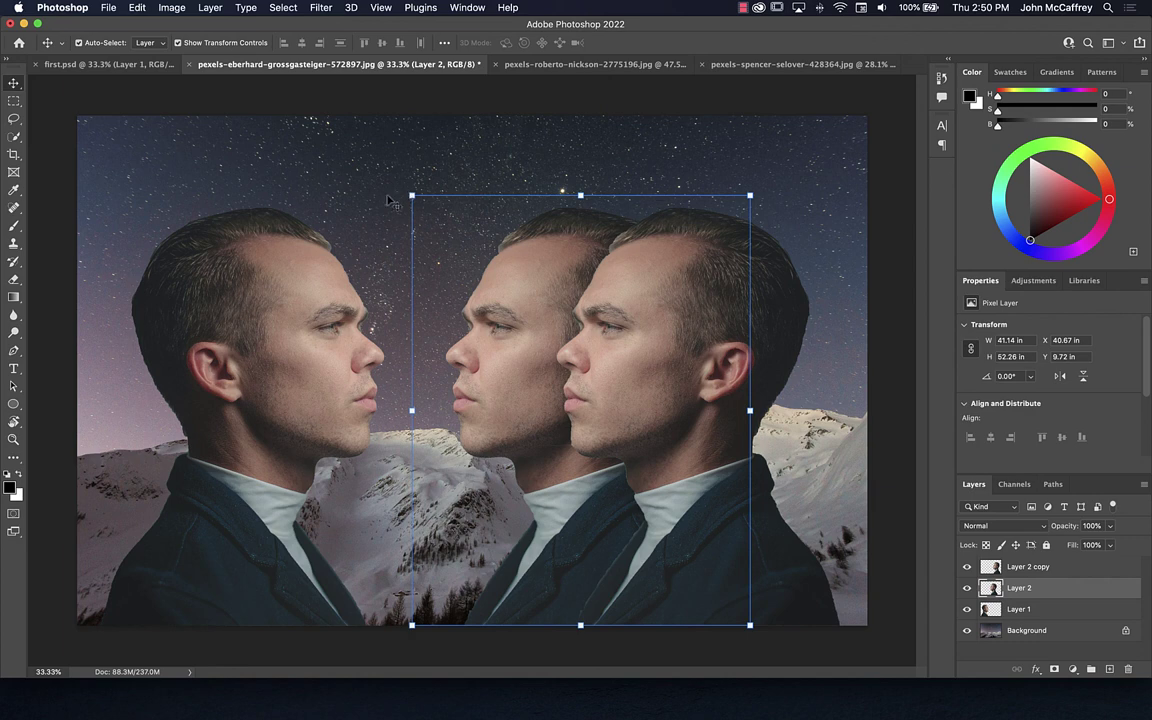
Scale the middle man on Layer 2 proportionally to about 91.15% from the upper-left corner and commit the transform.
{"action": "left_click", "coordinate": [410, 194]}
{"action": "left_click_drag", "start_coordinate": [410, 194], "coordinate": [422, 244]}
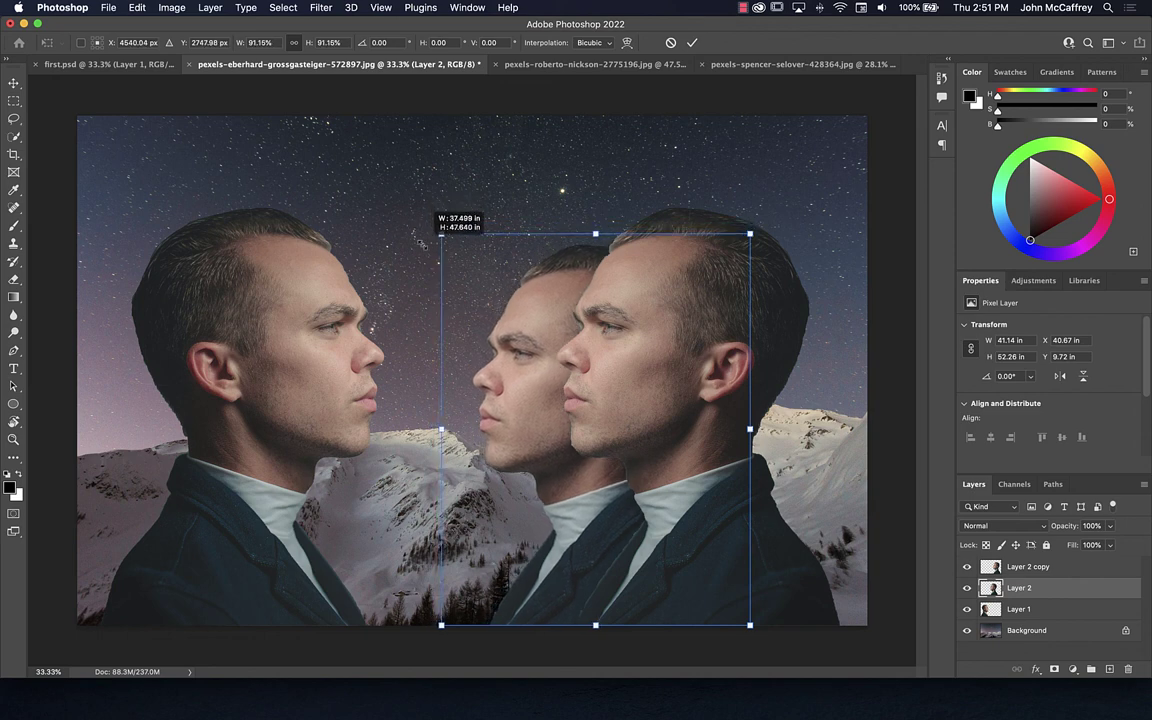
{"action": "left_click_drag", "start_coordinate": [420, 240], "coordinate": [420, 240]}
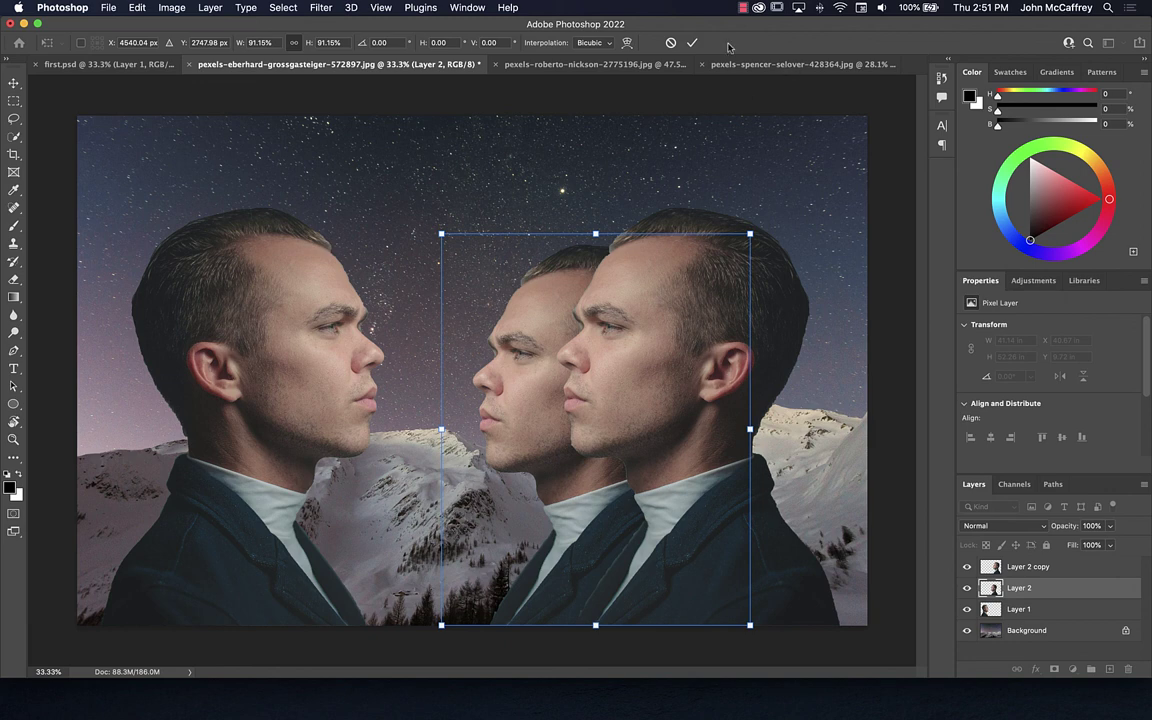
{"action": "key", "text": "super+z"}
{"action": "left_click", "coordinate": [692, 42]}
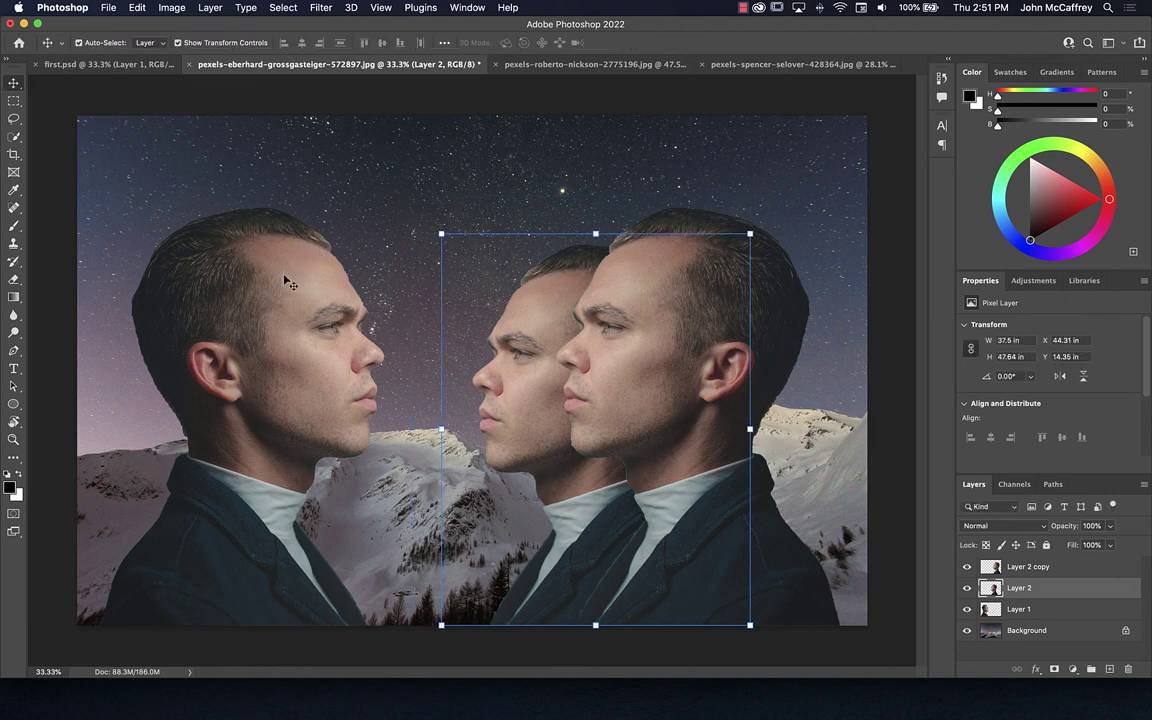
Scale the left man on Layer 1 proportionally to about 104.56%, commit the transform and deselect the layer.
{"action": "left_click", "coordinate": [255, 246]}
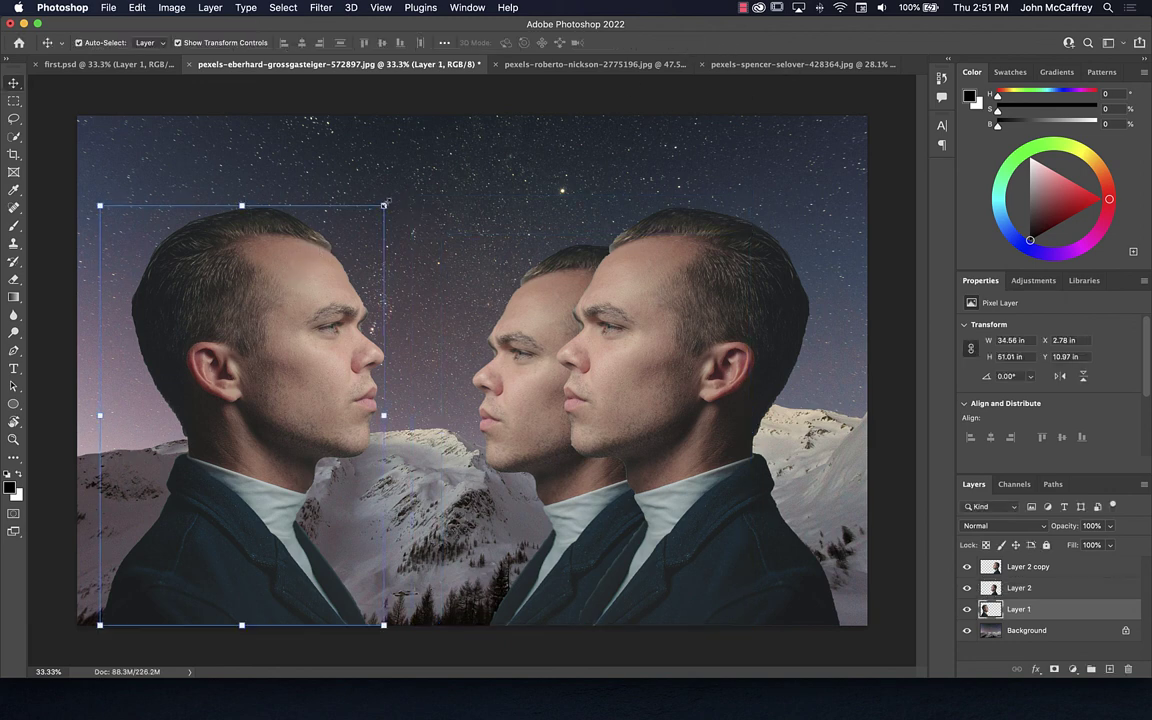
{"action": "left_click_drag", "start_coordinate": [383, 205], "coordinate": [408, 195]}
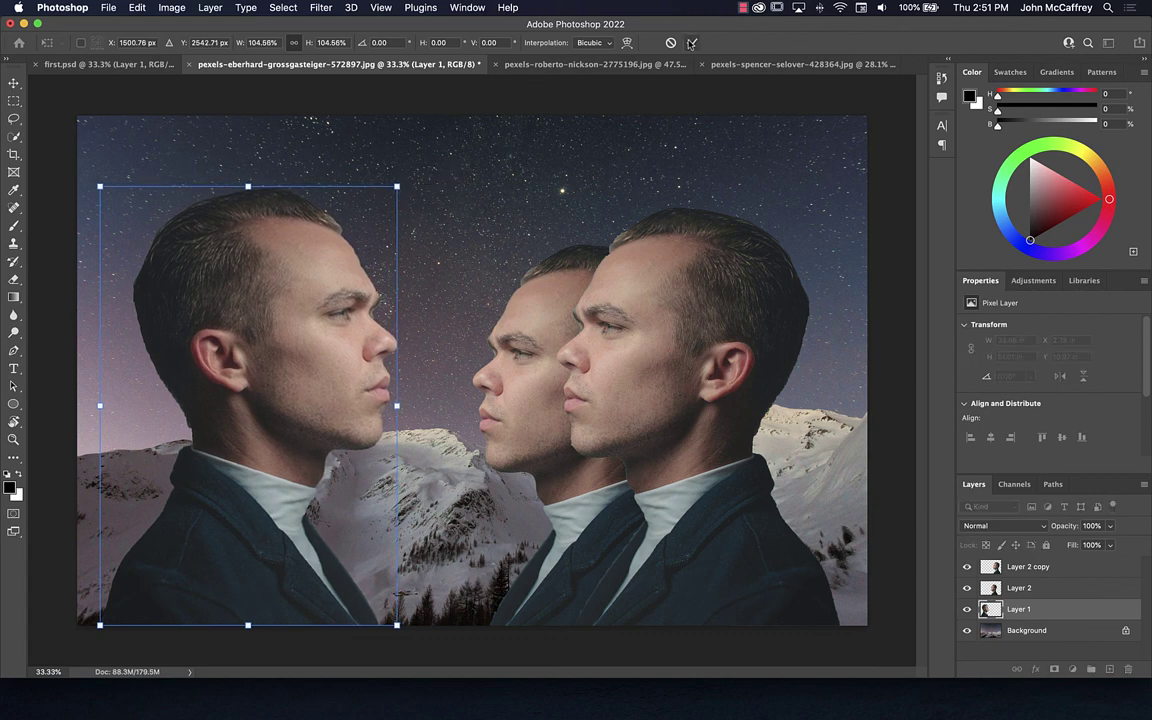
{"action": "key", "text": "Return"}
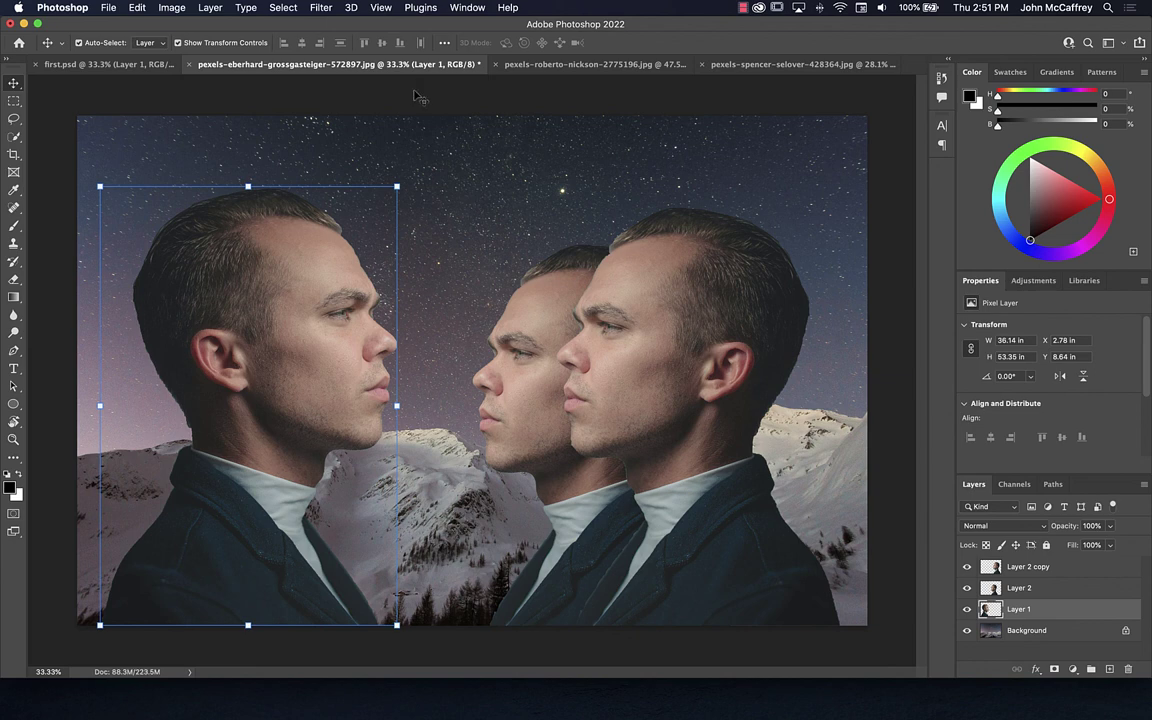
{"action": "left_click", "coordinate": [419, 96]}
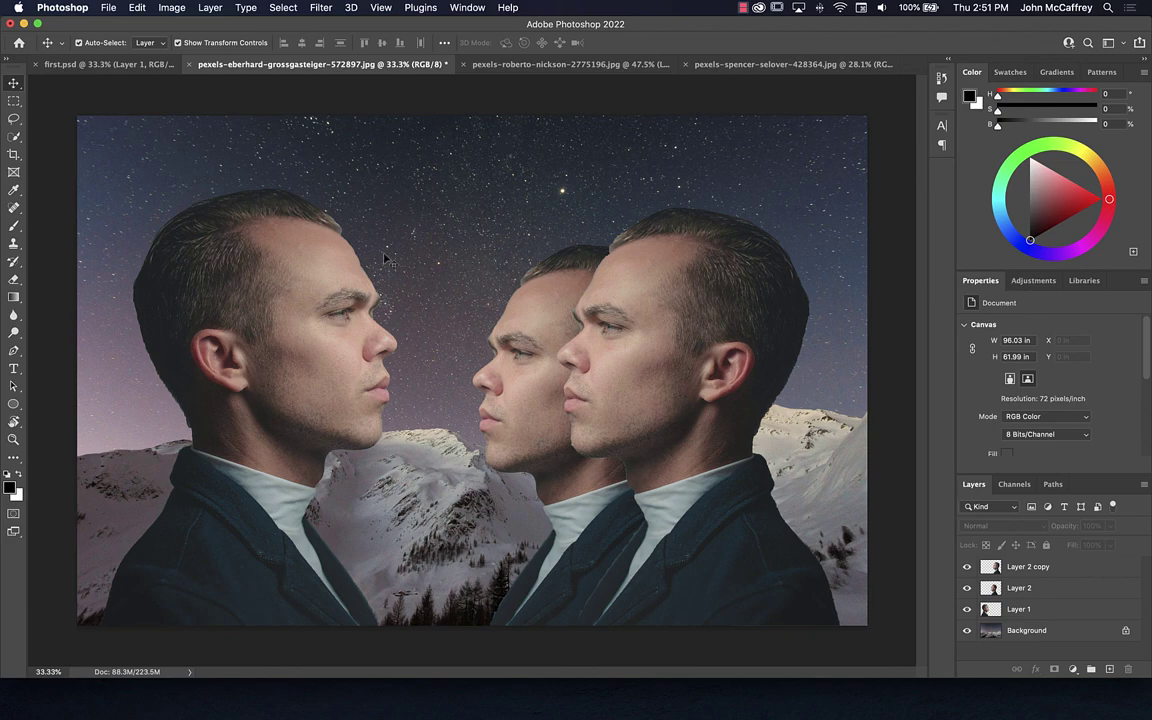
Turn off Show Transform Controls for the Move tool in the sunset document, and return to the mountain composite.
{"action": "left_click", "coordinate": [533, 65]}
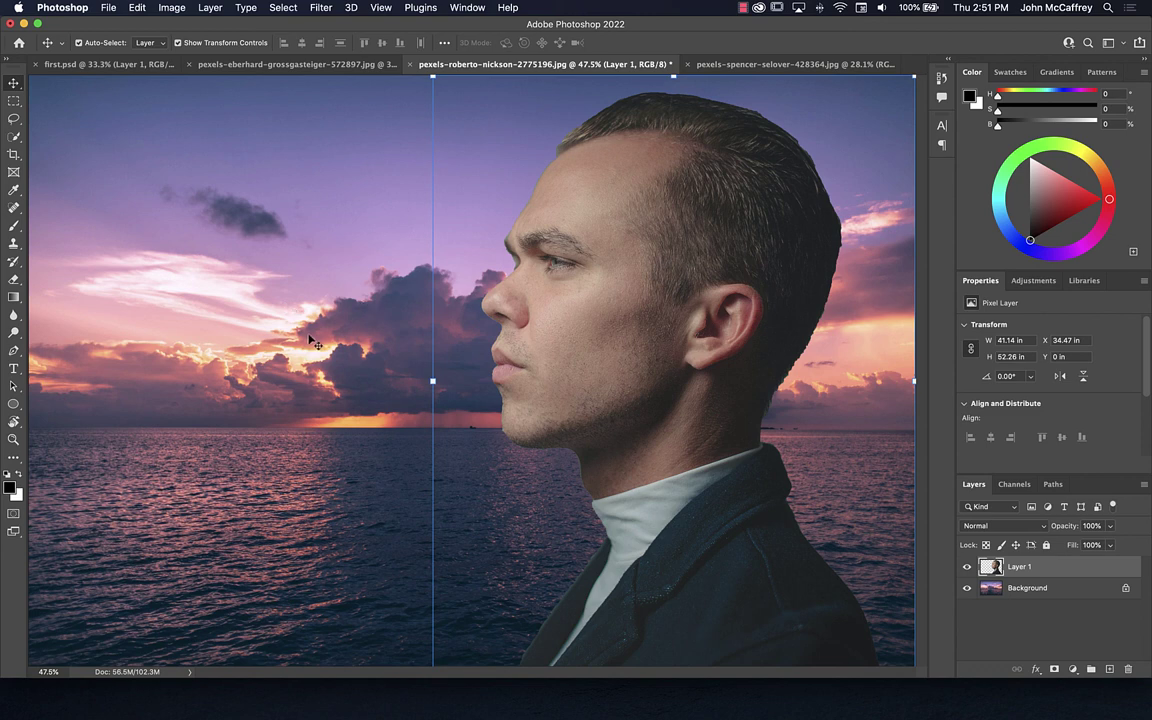
{"action": "left_click", "coordinate": [178, 43]}
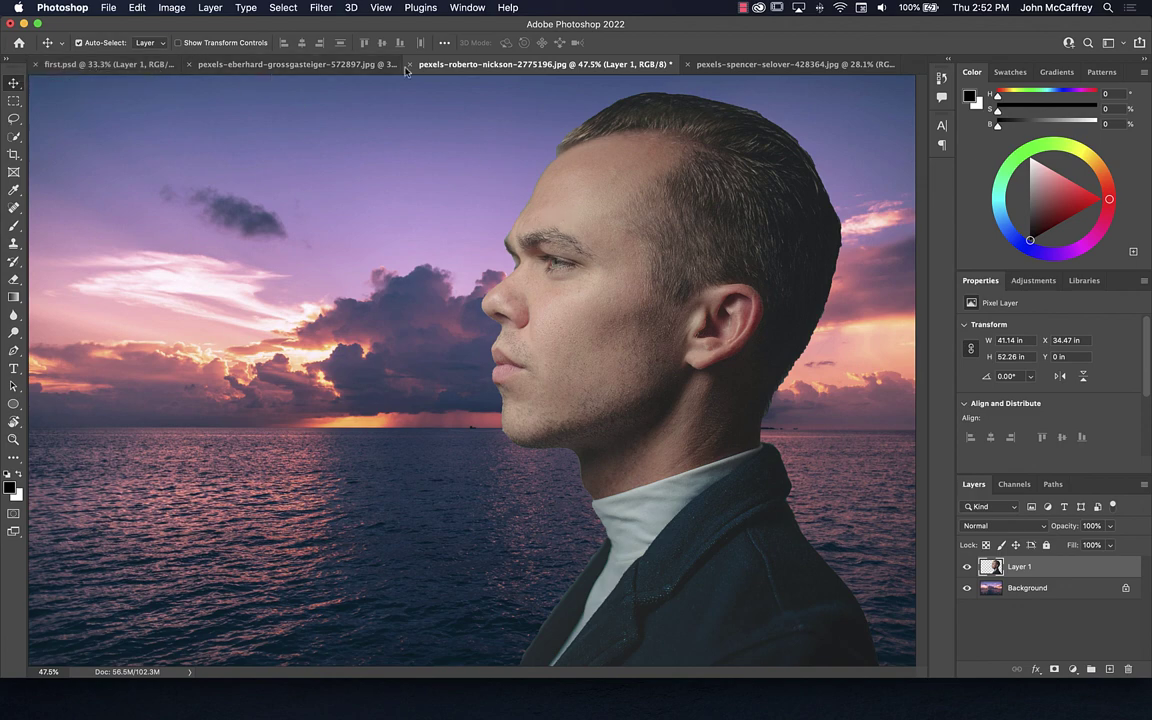
{"action": "left_click", "coordinate": [308, 64]}
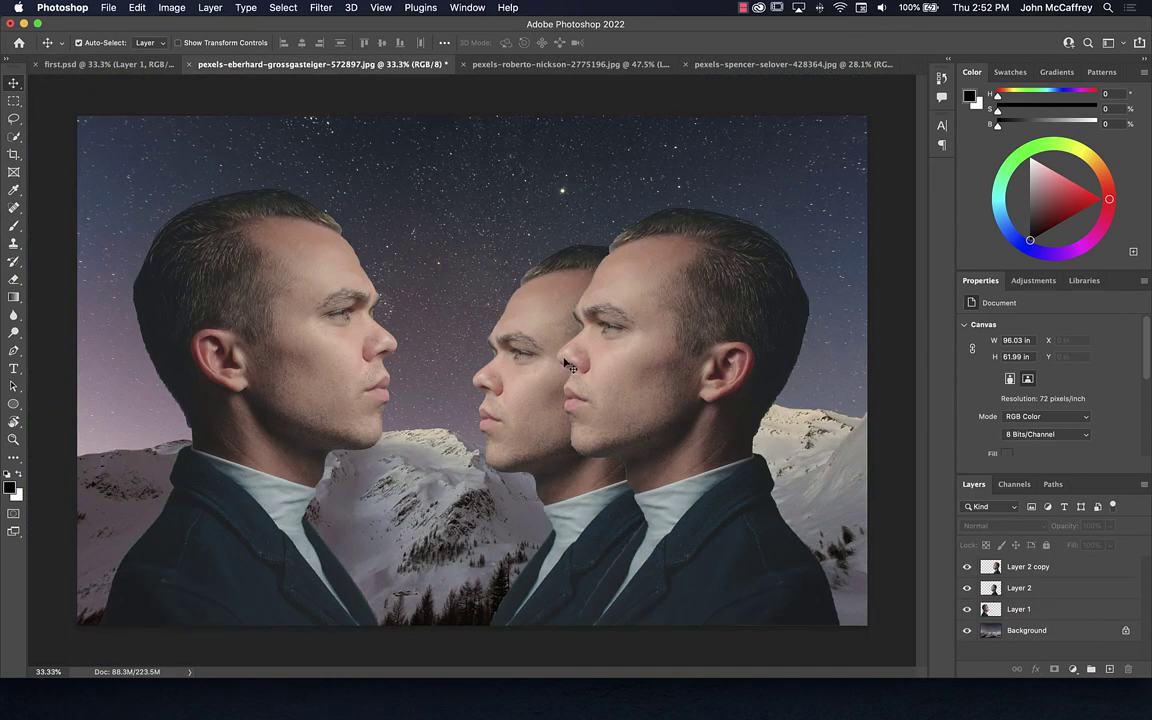
Copy the left man's Layer 1 from the mountain composite into first.psd and position it at about X -3.57 in, Y 0.58 in.
{"action": "left_click", "coordinate": [270, 342]}
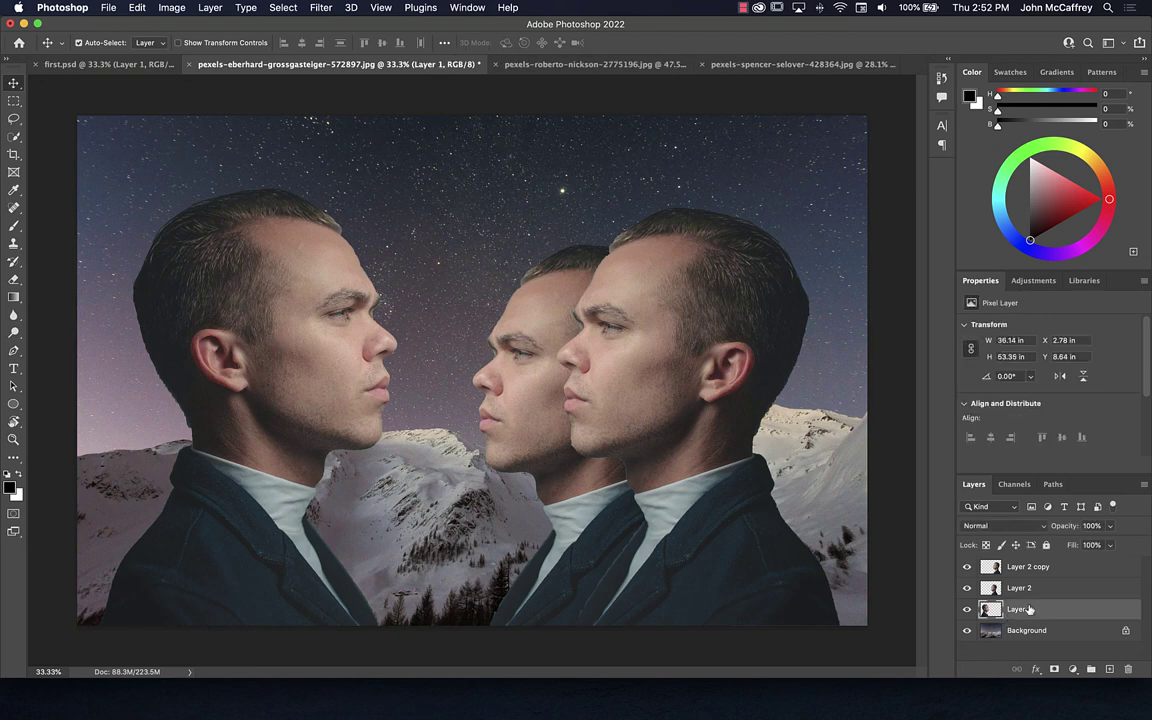
{"action": "left_click_drag", "start_coordinate": [1028, 609], "coordinate": [451, 407]}
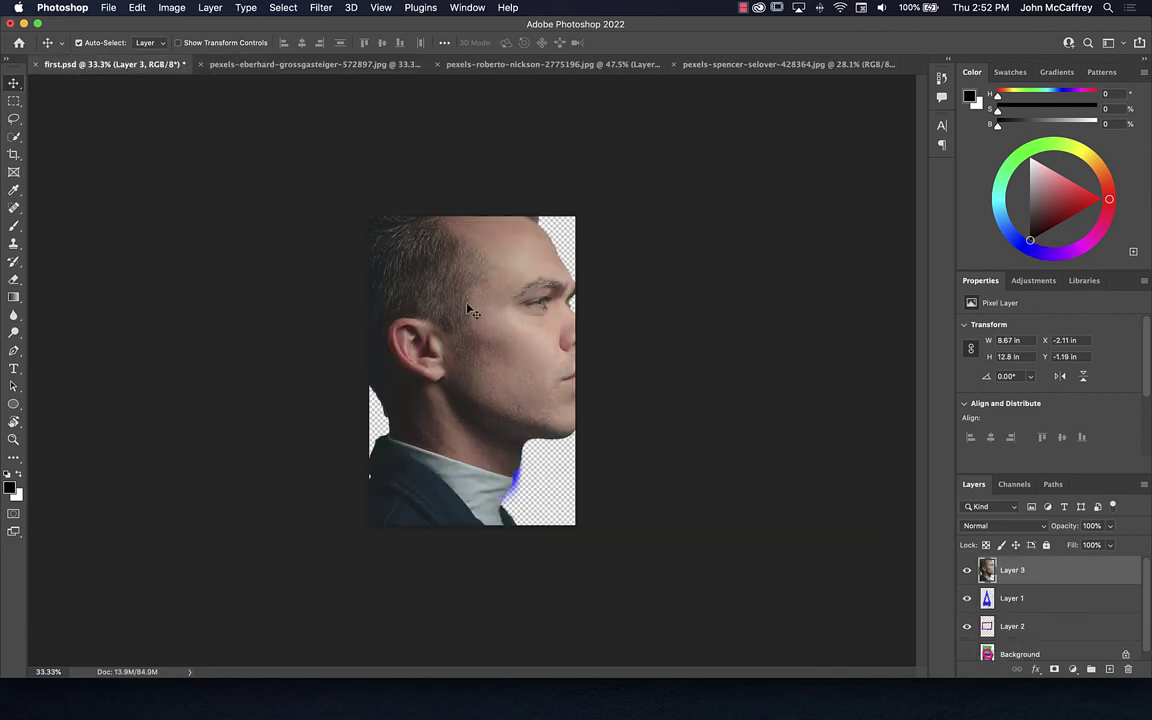
{"action": "left_click_drag", "start_coordinate": [471, 310], "coordinate": [445, 393]}
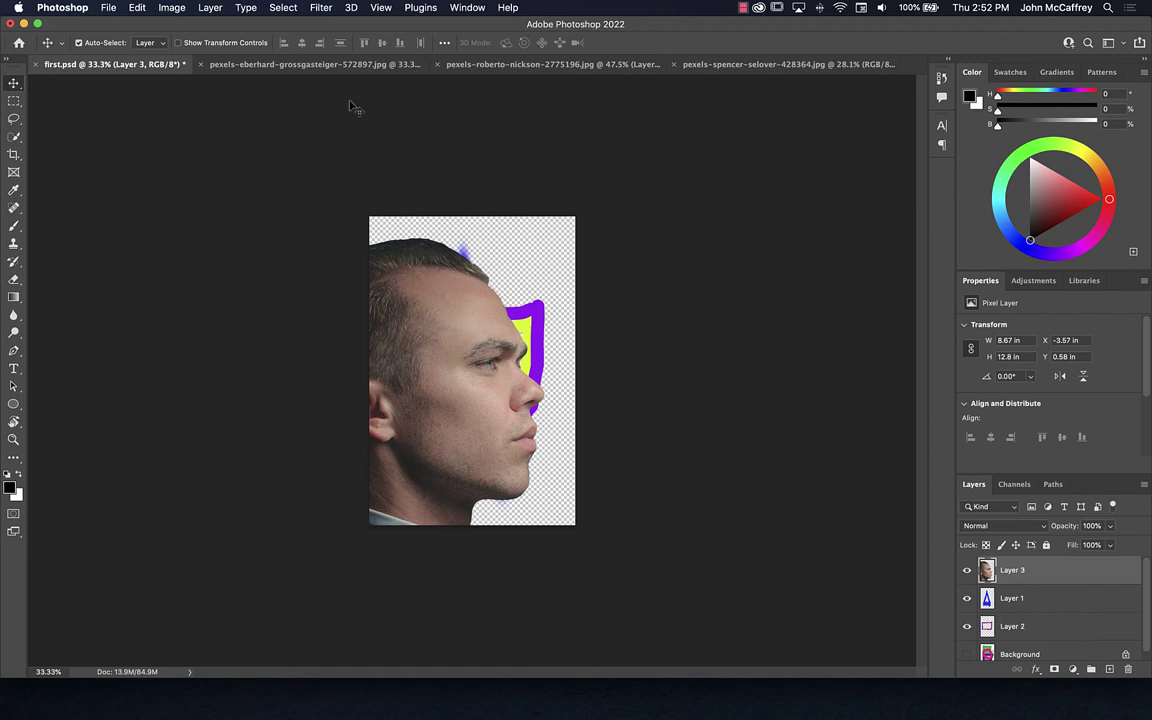
Copy the sunset document's Background into first.psd and align it with the canvas top at about X -7.9 in, Y 0 in.
{"action": "left_click", "coordinate": [540, 65]}
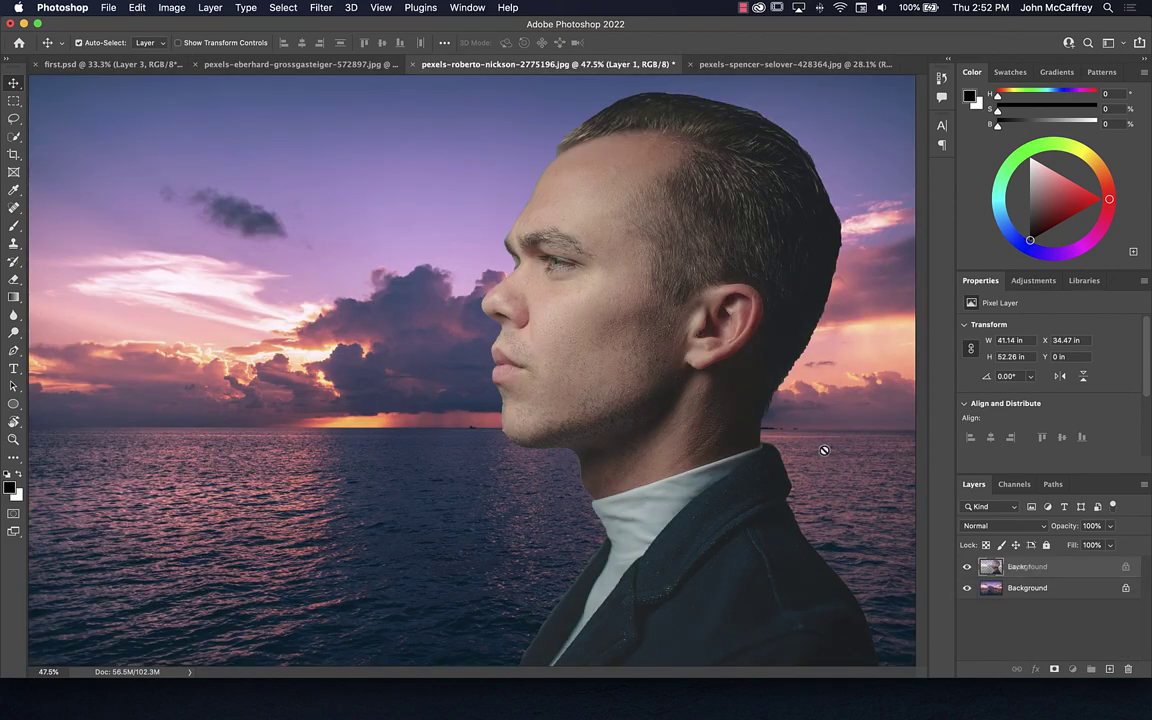
{"action": "left_click", "coordinate": [116, 66]}
{"action": "left_click_drag", "start_coordinate": [116, 66], "coordinate": [418, 384]}
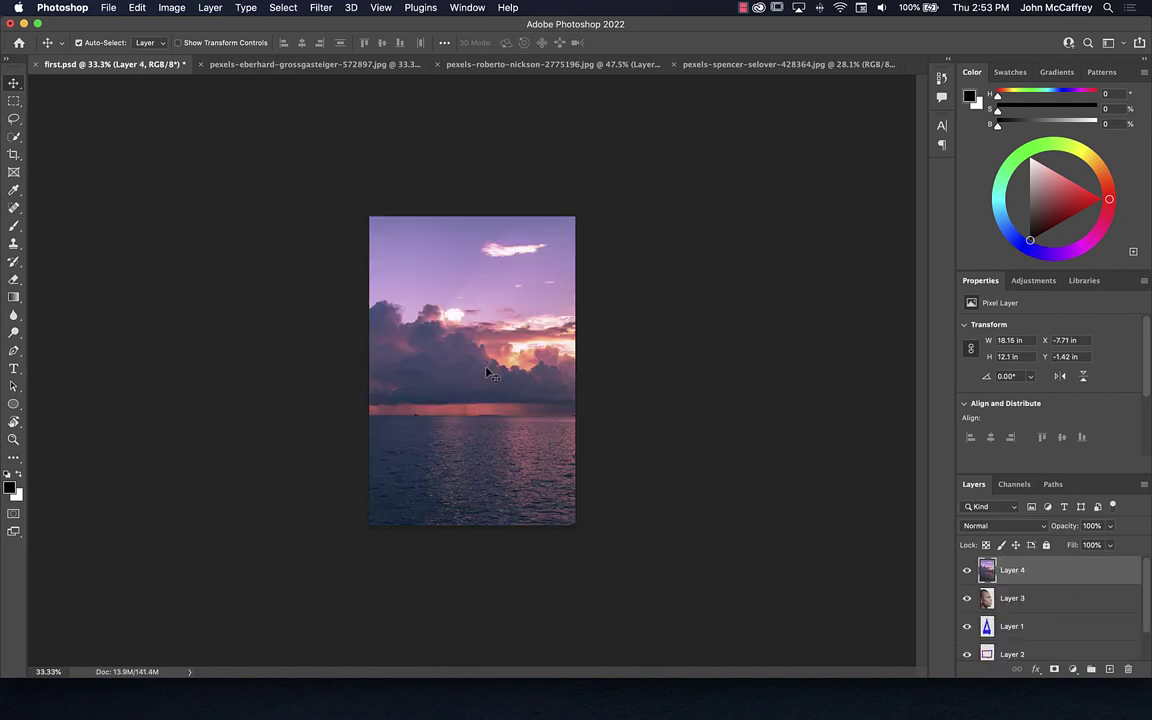
{"action": "left_click_drag", "start_coordinate": [487, 375], "coordinate": [487, 427]}
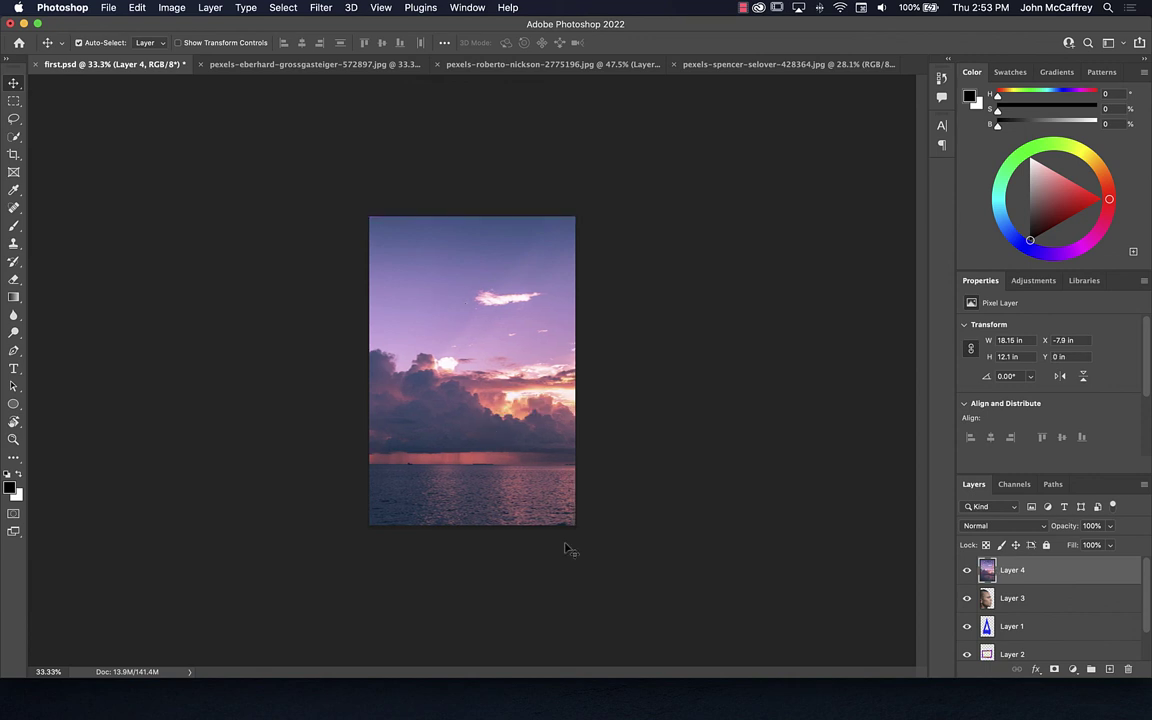
Place the sunset Layer 4 beneath Layer 3, shift the face to about X -5.67 in, Y 0.38 in, and duplicate Layer 3.
{"action": "left_click_drag", "start_coordinate": [1020, 579], "coordinate": [1018, 612]}
{"action": "left_click_drag", "start_coordinate": [479, 423], "coordinate": [410, 421]}
{"action": "left_click_drag", "start_coordinate": [1003, 578], "coordinate": [1108, 668]}
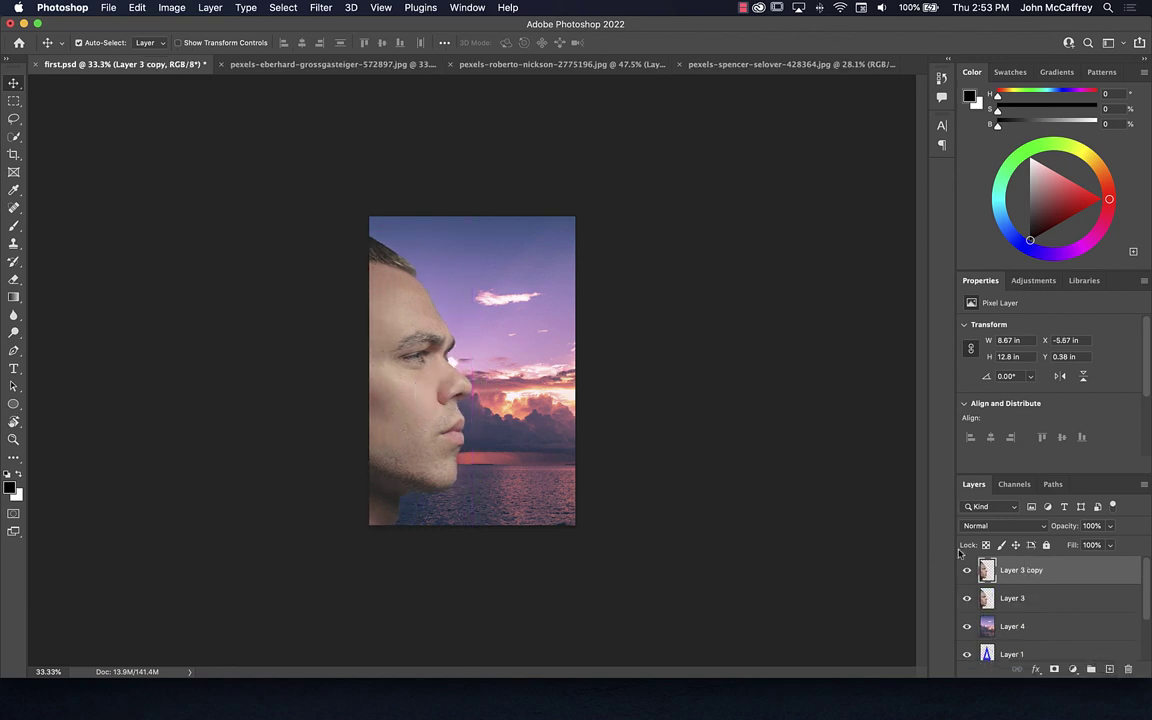
Flip Layer 3 copy horizontally and arrange the two faces opposite each other, with the copy at about X 3.34 in.
{"action": "left_click", "coordinate": [174, 7]}
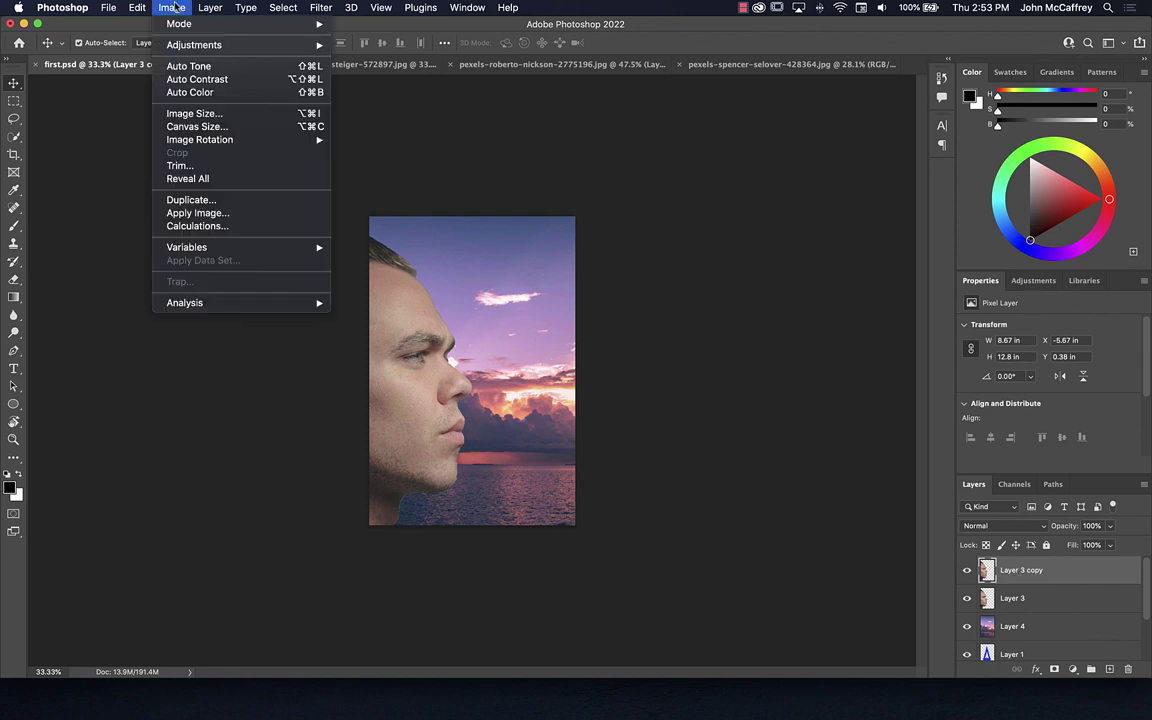
{"action": "mouse_move", "coordinate": [137, 7]}
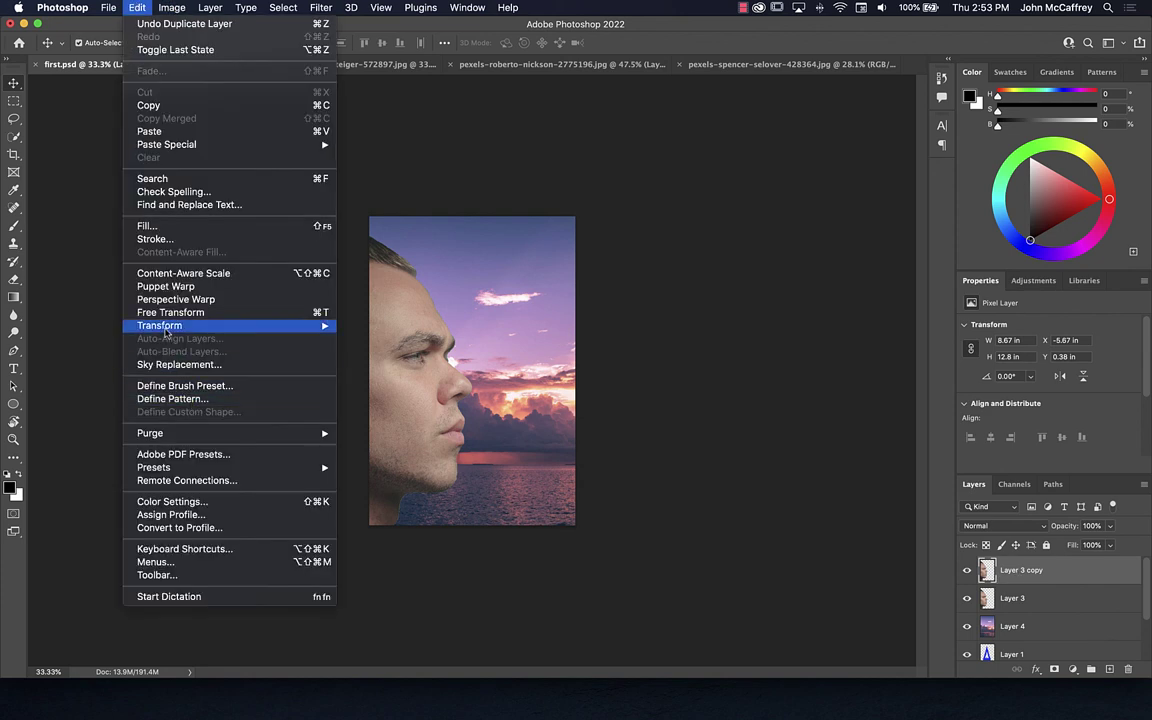
{"action": "mouse_move", "coordinate": [200, 326]}
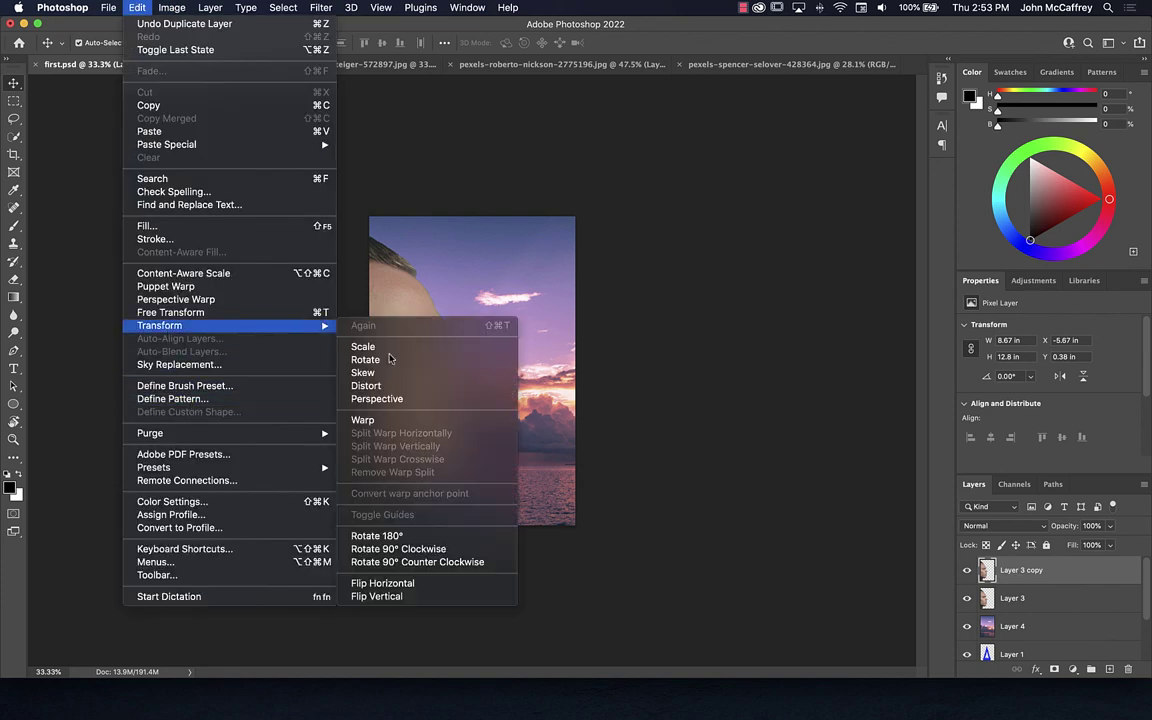
{"action": "left_click", "coordinate": [390, 583]}
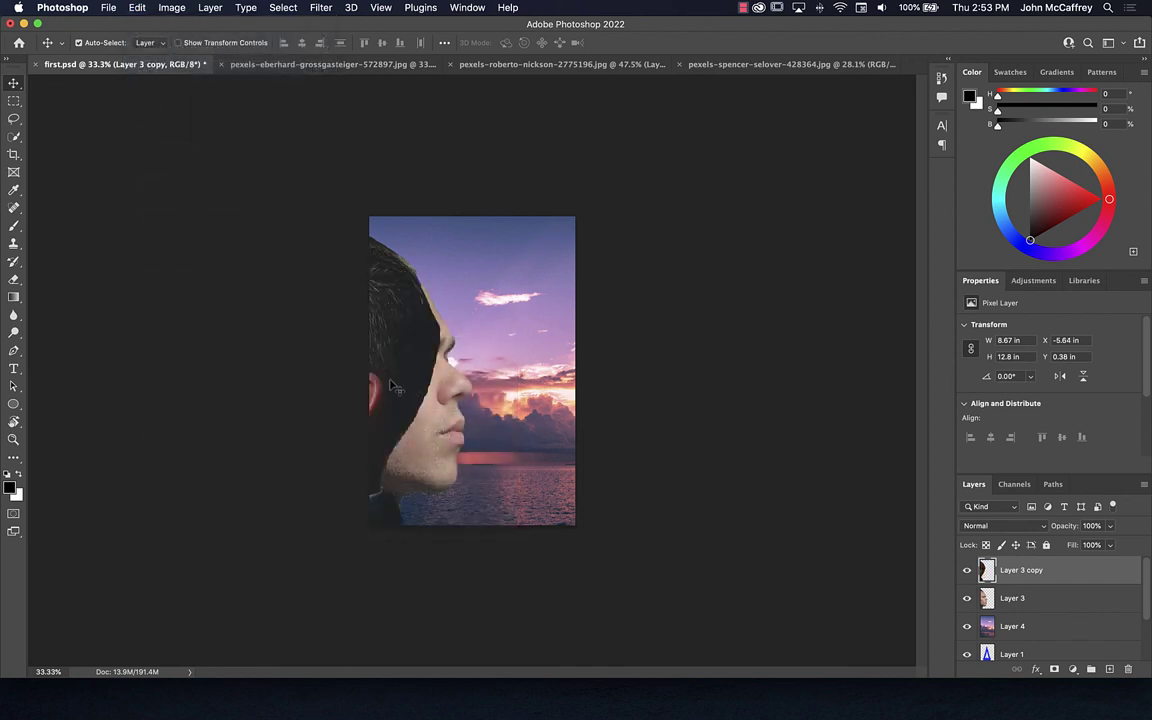
{"action": "left_click_drag", "start_coordinate": [426, 376], "coordinate": [677, 374]}
{"action": "left_click_drag", "start_coordinate": [429, 399], "coordinate": [410, 397]}
{"action": "left_click", "coordinate": [545, 376]}
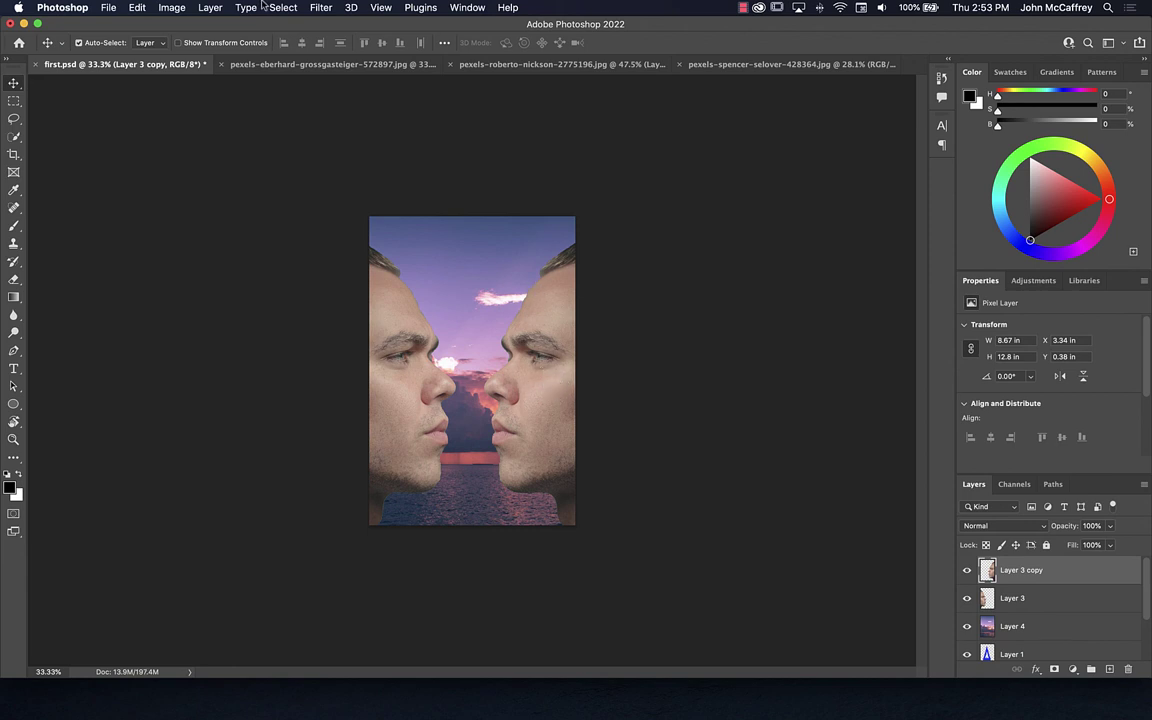
Invert the colors of the flipped face on Layer 3 copy.
{"action": "left_click", "coordinate": [200, 7]}
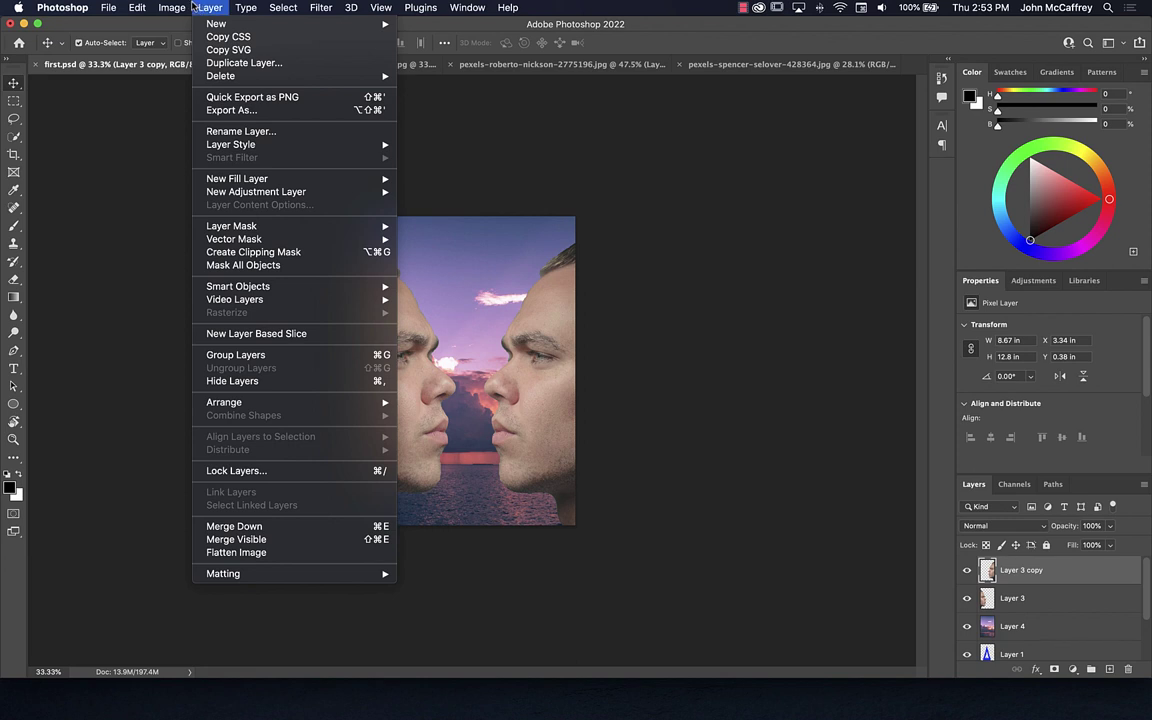
{"action": "mouse_move", "coordinate": [176, 8]}
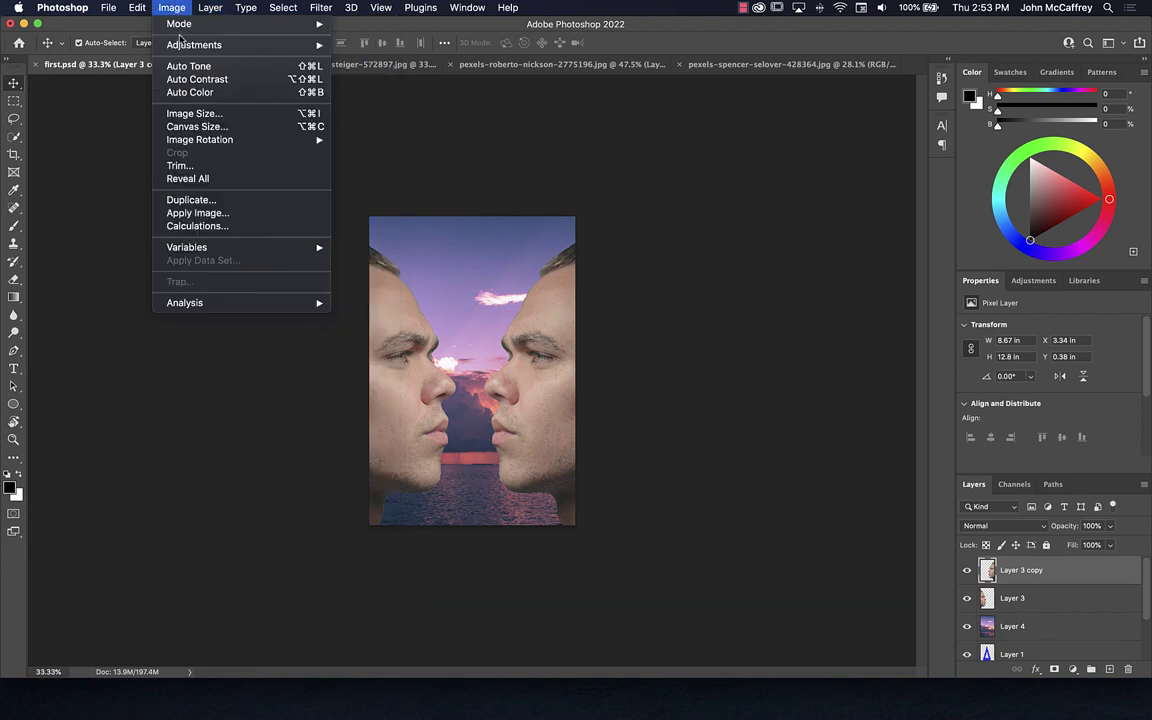
{"action": "mouse_move", "coordinate": [200, 45]}
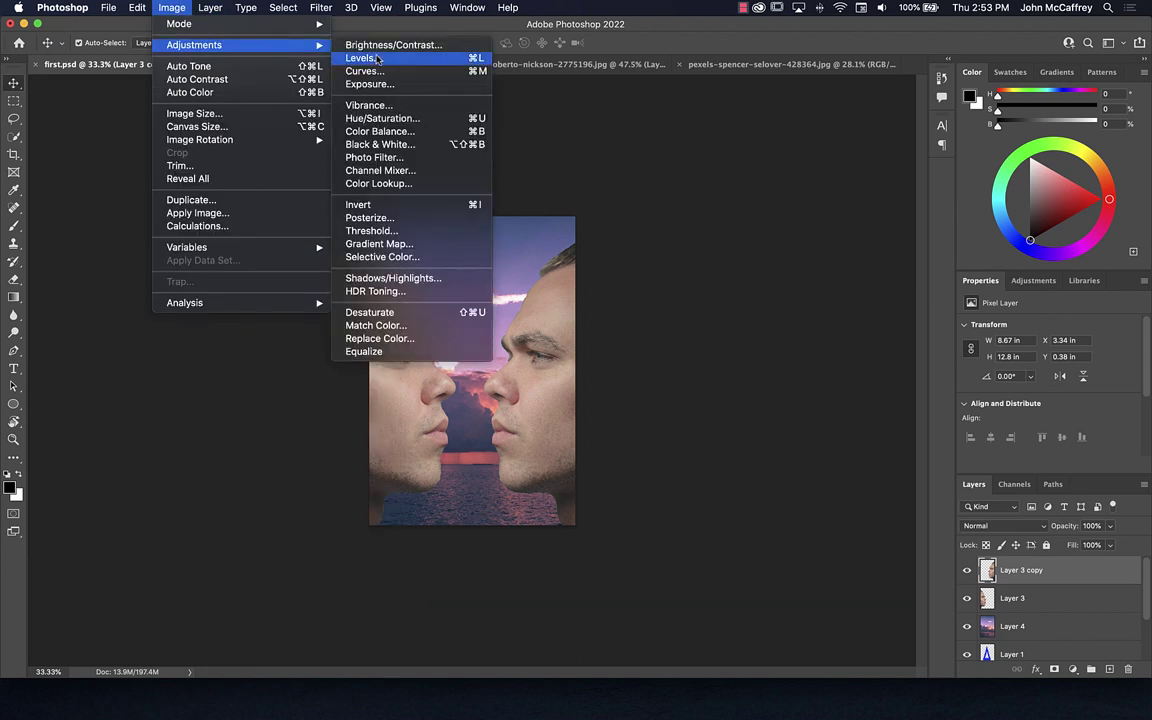
{"action": "left_click", "coordinate": [396, 205]}
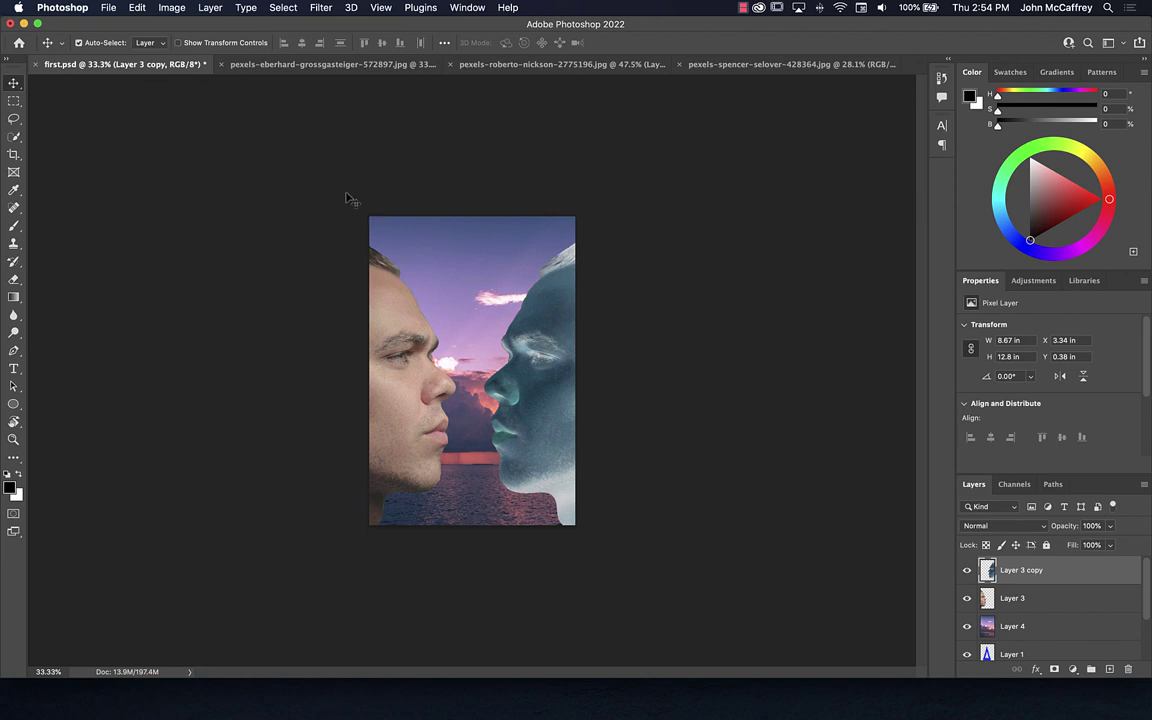
Move the faces farther apart, with Layer 3 at about X -6.86 in and Layer 3 copy at about X 4.21 in.
{"action": "left_click", "coordinate": [410, 436]}
{"action": "left_click_drag", "start_coordinate": [404, 436], "coordinate": [383, 434]}
{"action": "left_click_drag", "start_coordinate": [527, 437], "coordinate": [564, 441]}
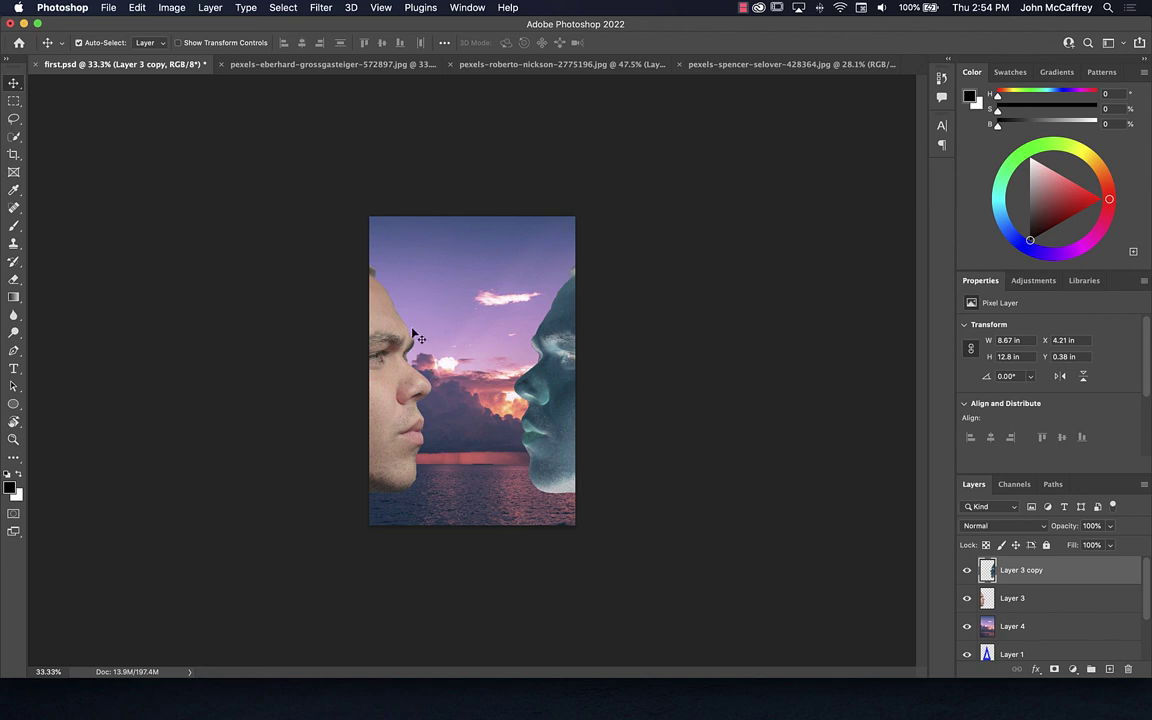
Try the Sponge tool in Desaturate mode at 50% flow on the greenish fringe along Layer 3's forehead edge.
{"action": "scroll", "coordinate": [415, 335], "scroll_direction": "up", "scroll_amount": 10}
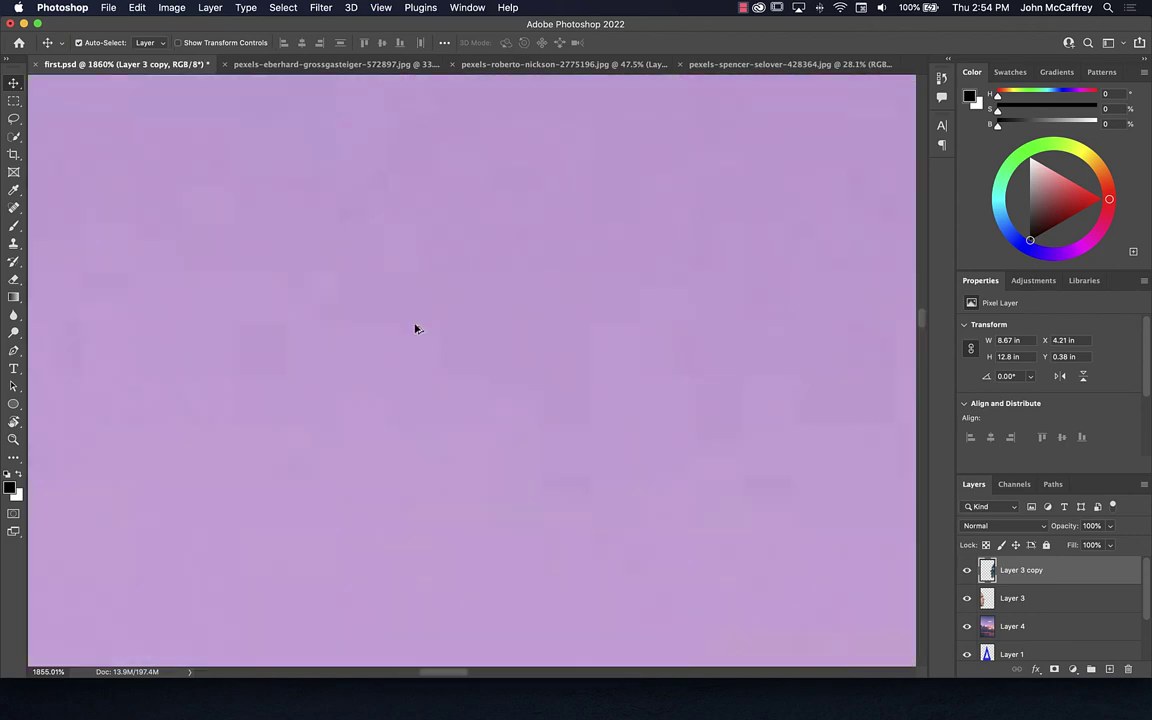
{"action": "scroll", "coordinate": [415, 329], "scroll_direction": "down", "scroll_amount": 10}
{"action": "scroll", "coordinate": [411, 329], "scroll_direction": "up", "scroll_amount": 5}
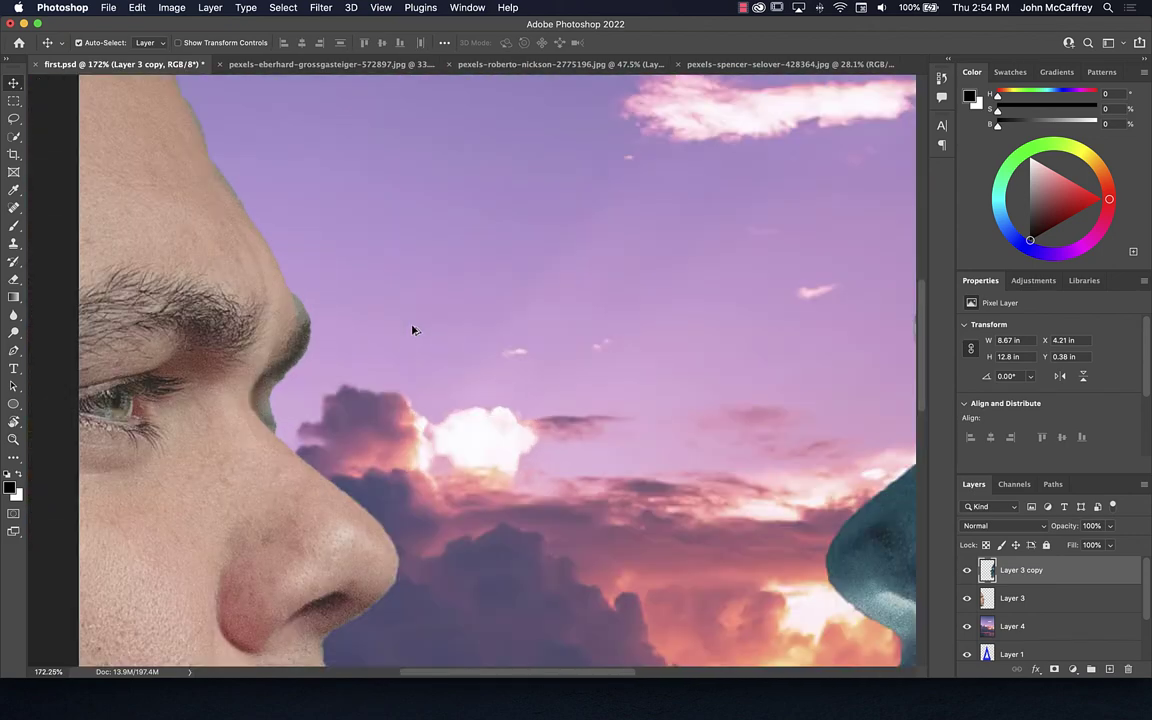
{"action": "scroll", "coordinate": [401, 329], "scroll_direction": "down", "scroll_amount": 5}
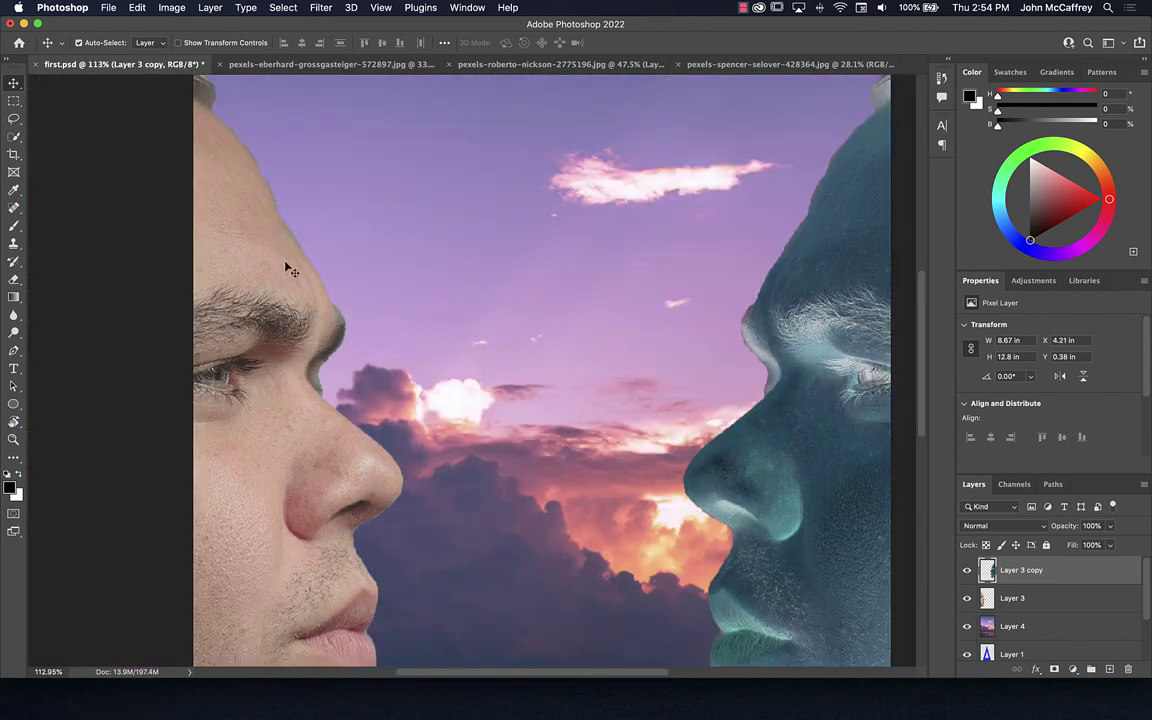
{"action": "scroll", "coordinate": [286, 261], "scroll_direction": "up", "scroll_amount": 6}
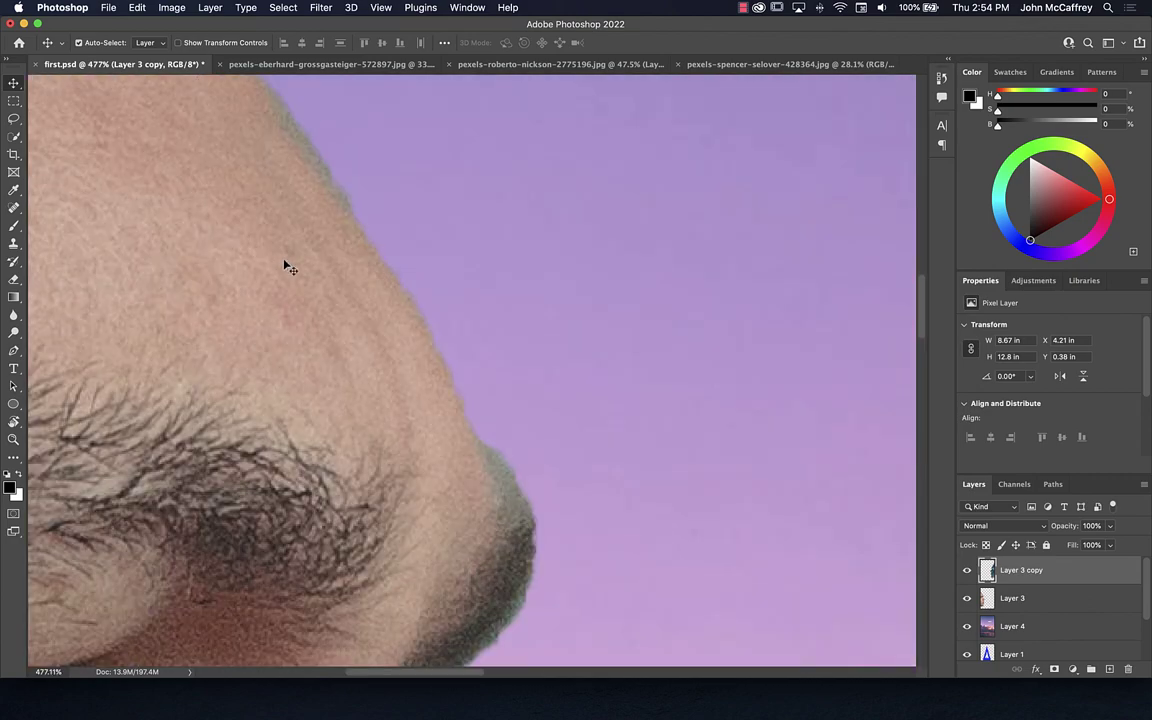
{"action": "left_click_drag", "start_coordinate": [291, 264], "coordinate": [477, 614]}
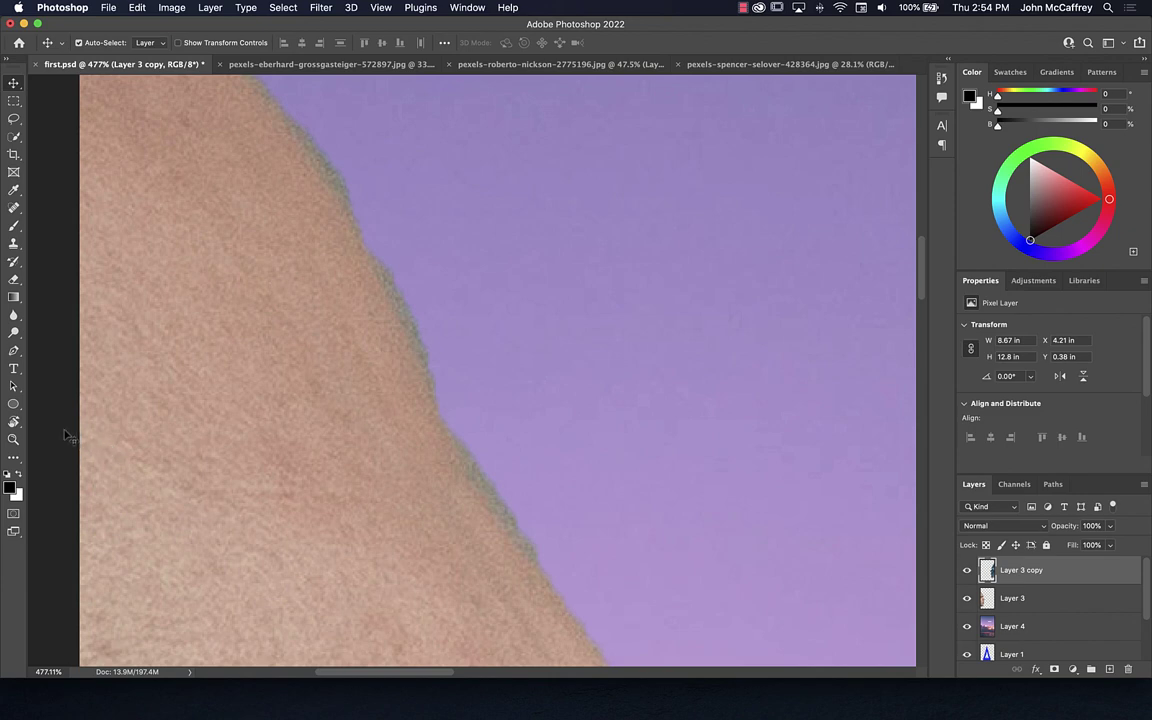
{"action": "left_click", "coordinate": [12, 316]}
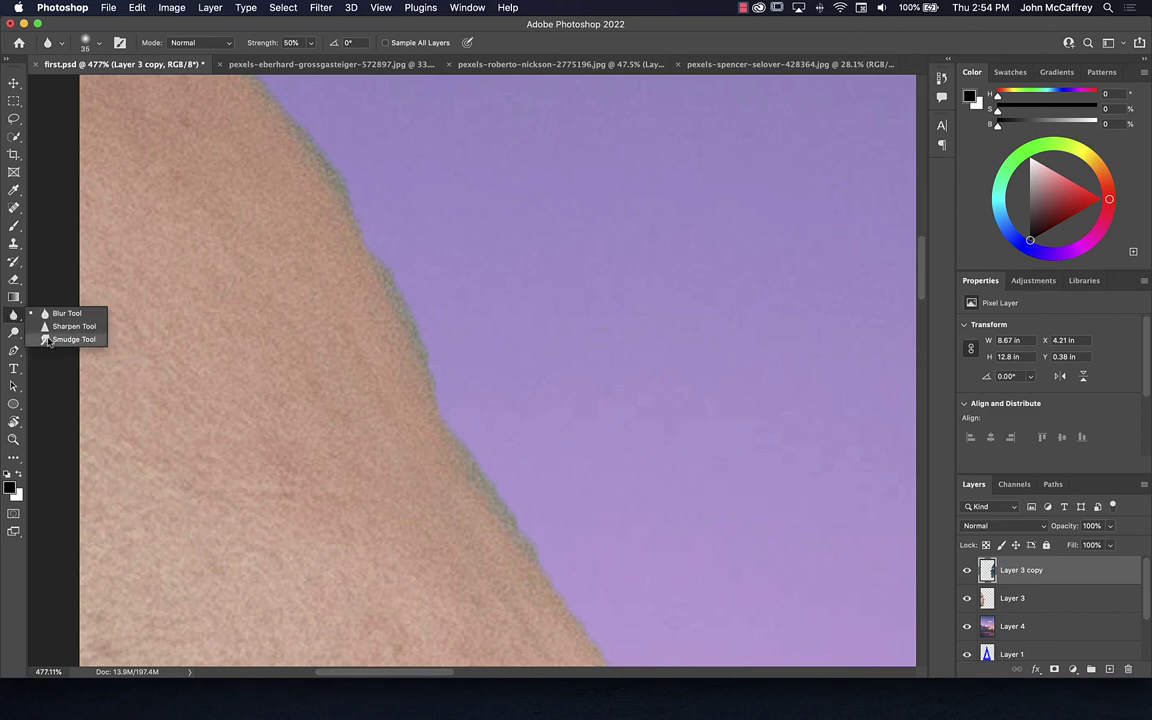
{"action": "left_click", "coordinate": [13, 331]}
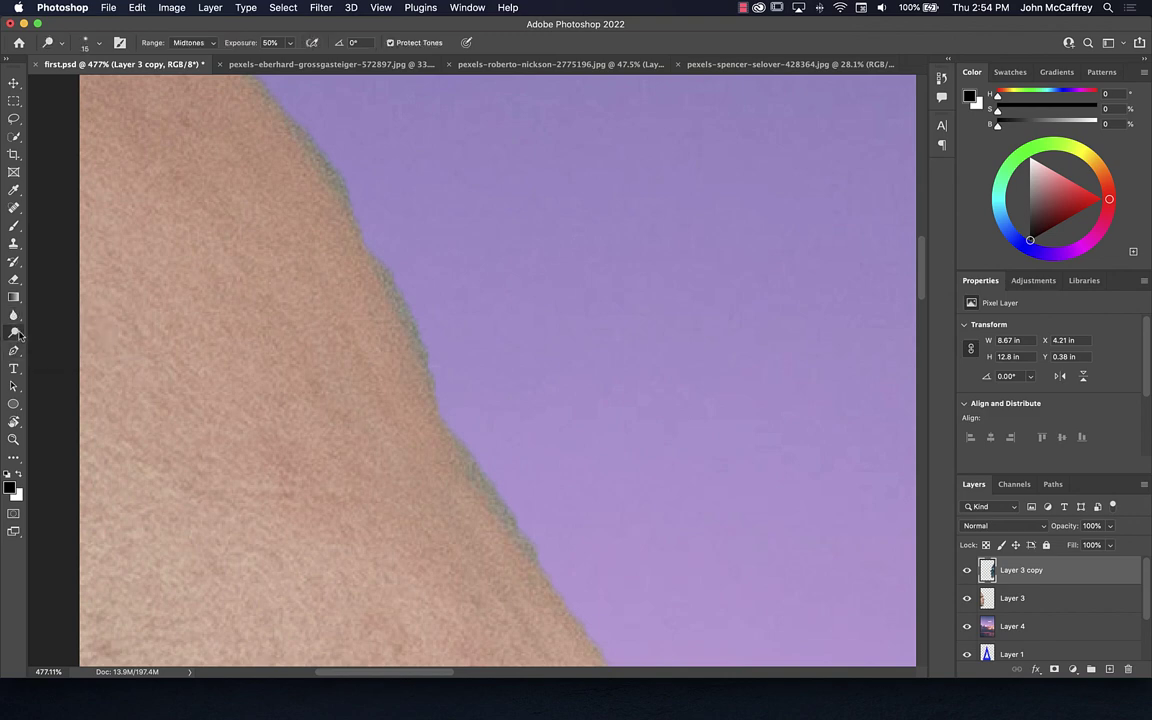
{"action": "left_click", "coordinate": [68, 358]}
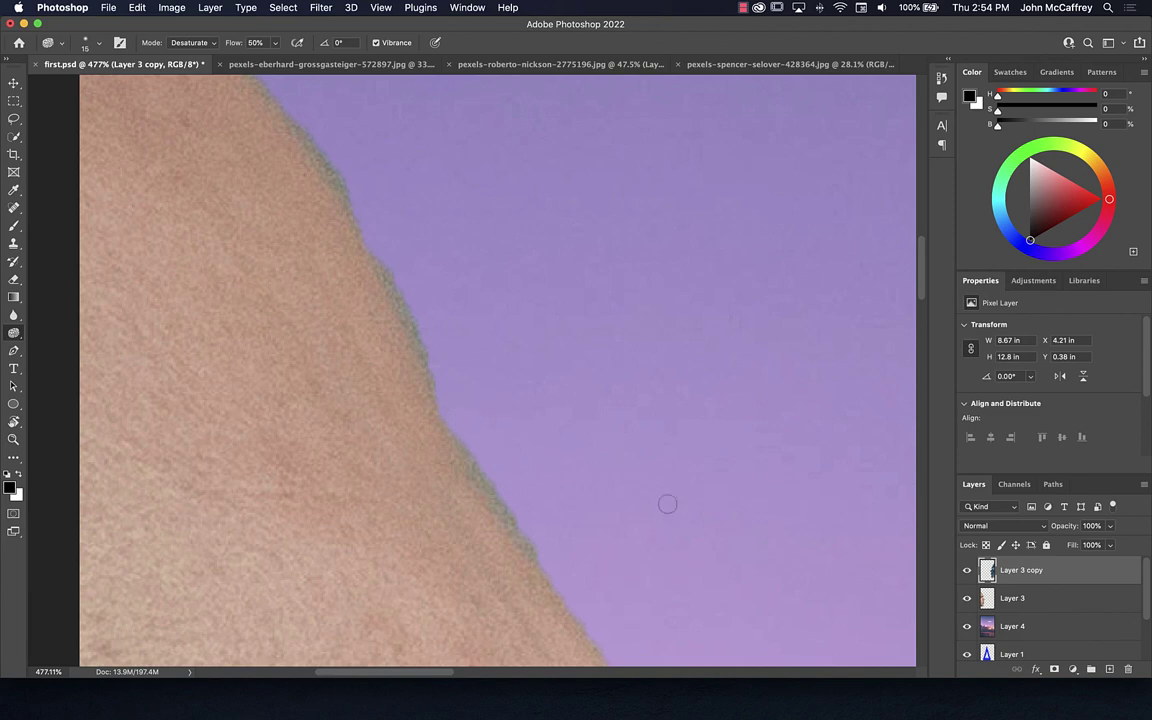
{"action": "left_click", "coordinate": [1022, 597]}
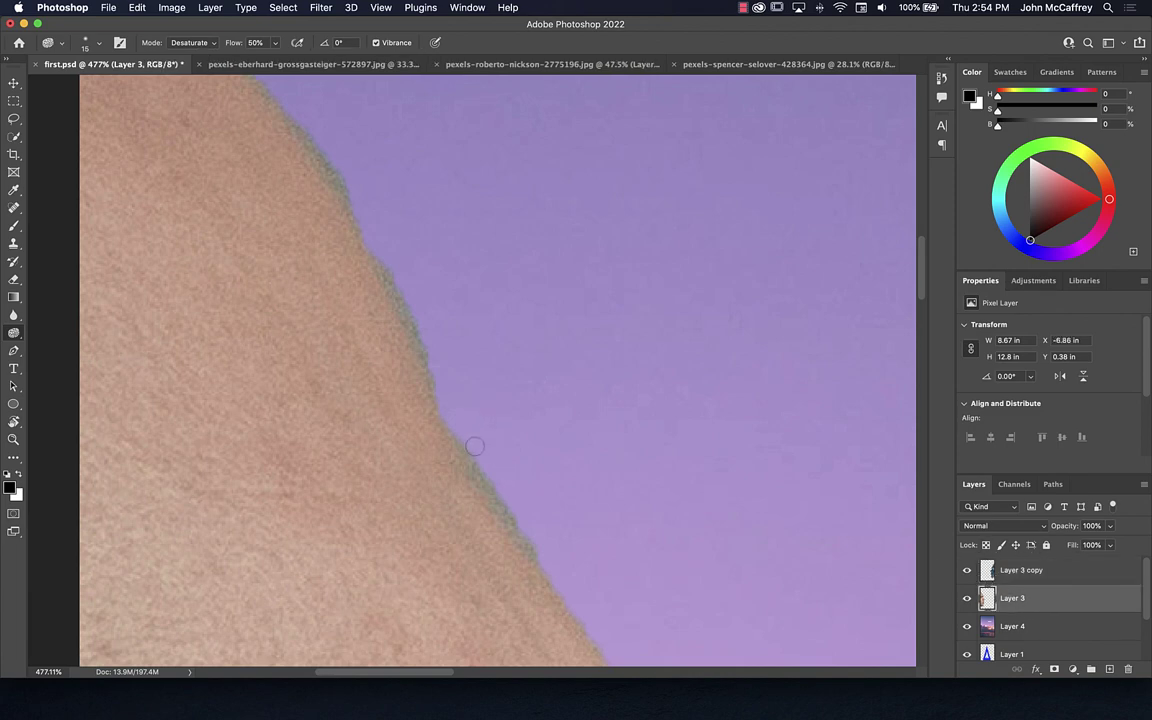
{"action": "mouse_move", "coordinate": [475, 460]}
{"action": "left_mouse_down"}
{"action": "mouse_move", "coordinate": [438, 437]}
{"action": "mouse_move", "coordinate": [467, 473]}
{"action": "mouse_move", "coordinate": [432, 419]}
{"action": "mouse_move", "coordinate": [539, 560]}
{"action": "mouse_move", "coordinate": [381, 310]}
{"action": "mouse_move", "coordinate": [516, 380]}
{"action": "left_mouse_up"}
Erase the greenish fringe along the lower forehead edge of Layer 3 with a soft 70 px Eraser brush.
{"action": "left_click", "coordinate": [15, 281]}
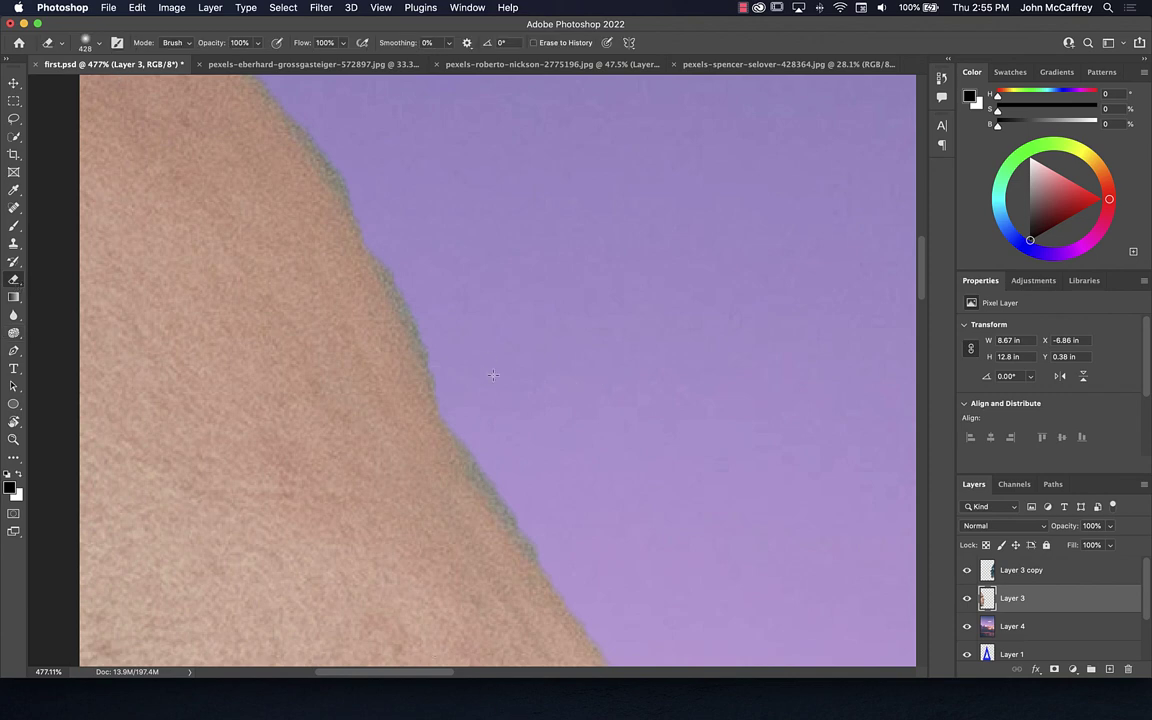
{"action": "key", "text": "bracketleft"}
{"action": "key", "text": "bracketleft"}
{"action": "key", "text": "bracketleft"}
{"action": "key", "text": "bracketleft"}
{"action": "key", "text": "bracketleft"}
{"action": "key", "text": "bracketleft"}
{"action": "key", "text": "bracketleft"}
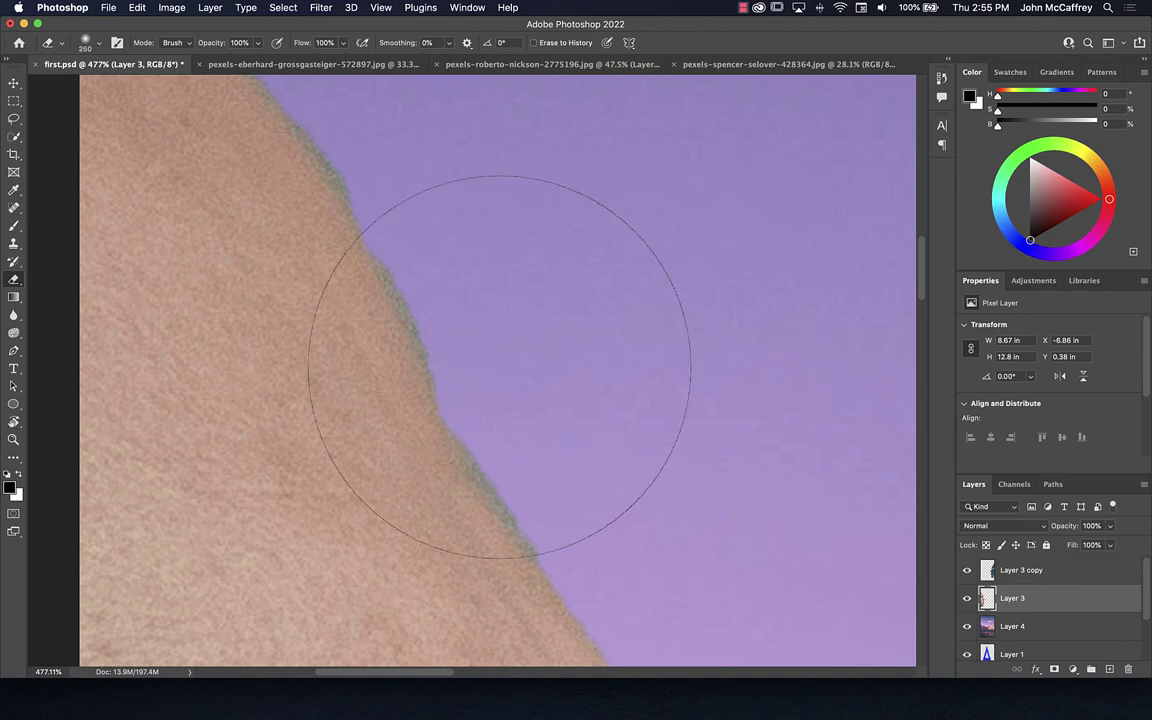
{"action": "key", "text": "bracketleft"}
{"action": "key", "text": "bracketleft"}
{"action": "key", "text": "bracketleft"}
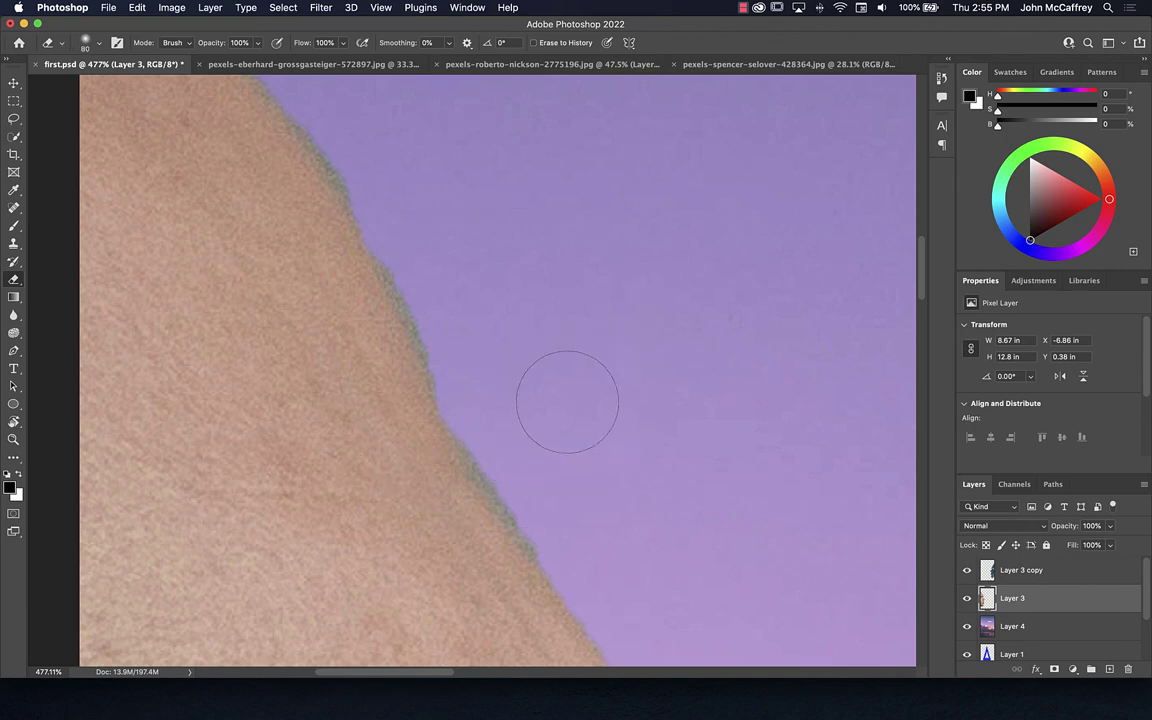
{"action": "left_click", "coordinate": [84, 42]}
{"action": "left_click", "coordinate": [82, 44]}
{"action": "mouse_move", "coordinate": [511, 449]}
{"action": "left_mouse_down"}
{"action": "mouse_move", "coordinate": [553, 509]}
{"action": "mouse_move", "coordinate": [514, 424]}
{"action": "mouse_move", "coordinate": [496, 419]}
{"action": "mouse_move", "coordinate": [465, 329]}
{"action": "left_mouse_up"}
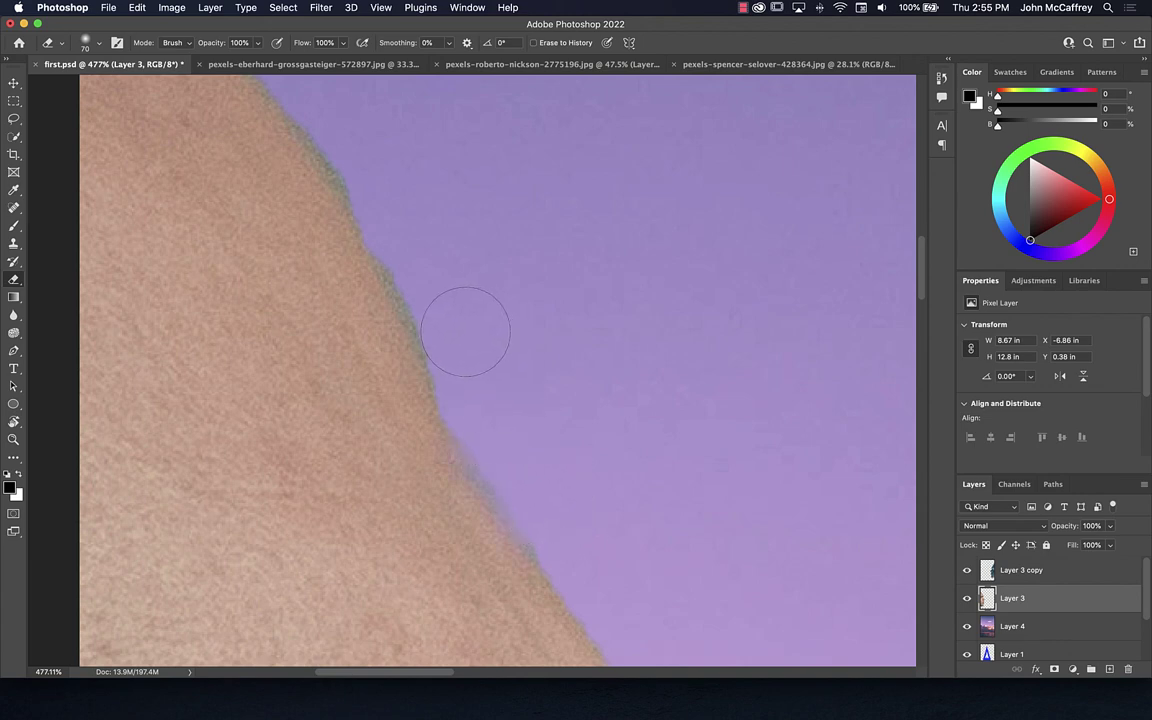
Erase the remaining greenish fringe along Layer 3's forehead edge with a slightly harder 40 px Eraser brush.
{"action": "left_click", "coordinate": [80, 44]}
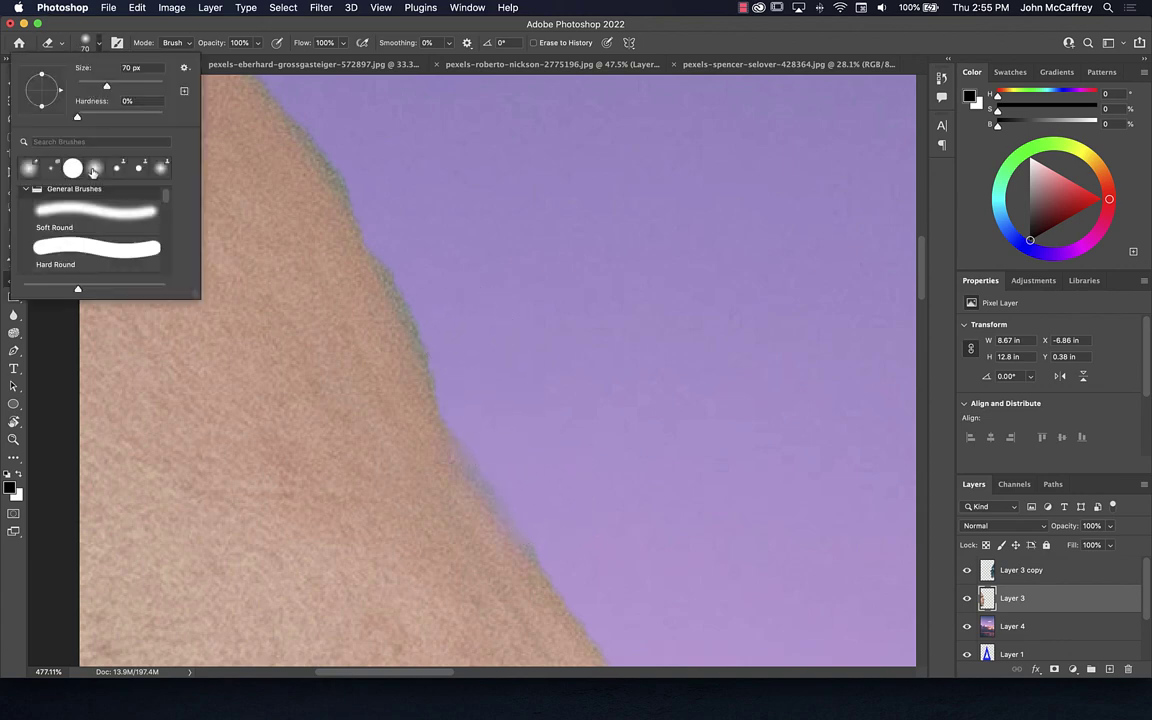
{"action": "left_click_drag", "start_coordinate": [80, 117], "coordinate": [100, 117]}
{"action": "left_click", "coordinate": [490, 330]}
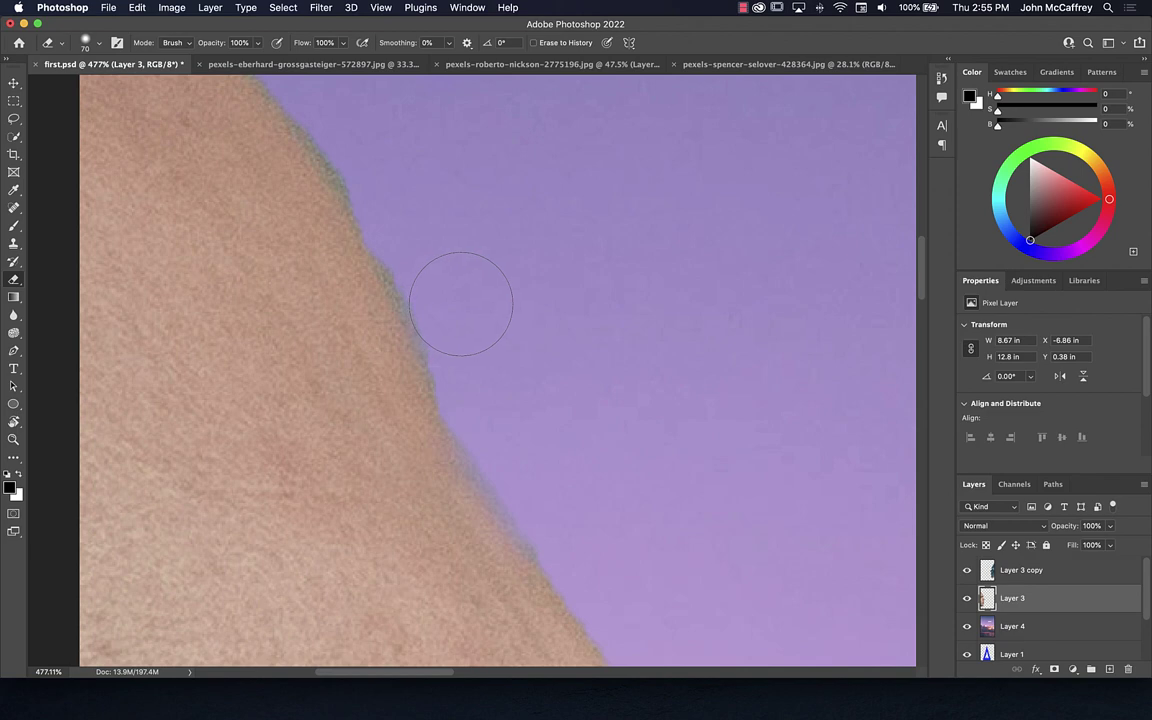
{"action": "key", "text": "bracketleft"}
{"action": "key", "text": "bracketleft"}
{"action": "key", "text": "bracketleft"}
{"action": "mouse_move", "coordinate": [410, 268]}
{"action": "left_mouse_down"}
{"action": "mouse_move", "coordinate": [442, 342]}
{"action": "mouse_move", "coordinate": [470, 312]}
{"action": "left_mouse_up"}
{"action": "mouse_move", "coordinate": [339, 129]}
{"action": "left_mouse_down"}
{"action": "mouse_move", "coordinate": [408, 265]}
{"action": "mouse_move", "coordinate": [472, 347]}
{"action": "mouse_move", "coordinate": [422, 296]}
{"action": "mouse_move", "coordinate": [479, 345]}
{"action": "mouse_move", "coordinate": [533, 525]}
{"action": "mouse_move", "coordinate": [554, 536]}
{"action": "mouse_move", "coordinate": [517, 461]}
{"action": "mouse_move", "coordinate": [484, 432]}
{"action": "mouse_move", "coordinate": [510, 464]}
{"action": "left_mouse_up"}
{"action": "key", "text": "super+0"}
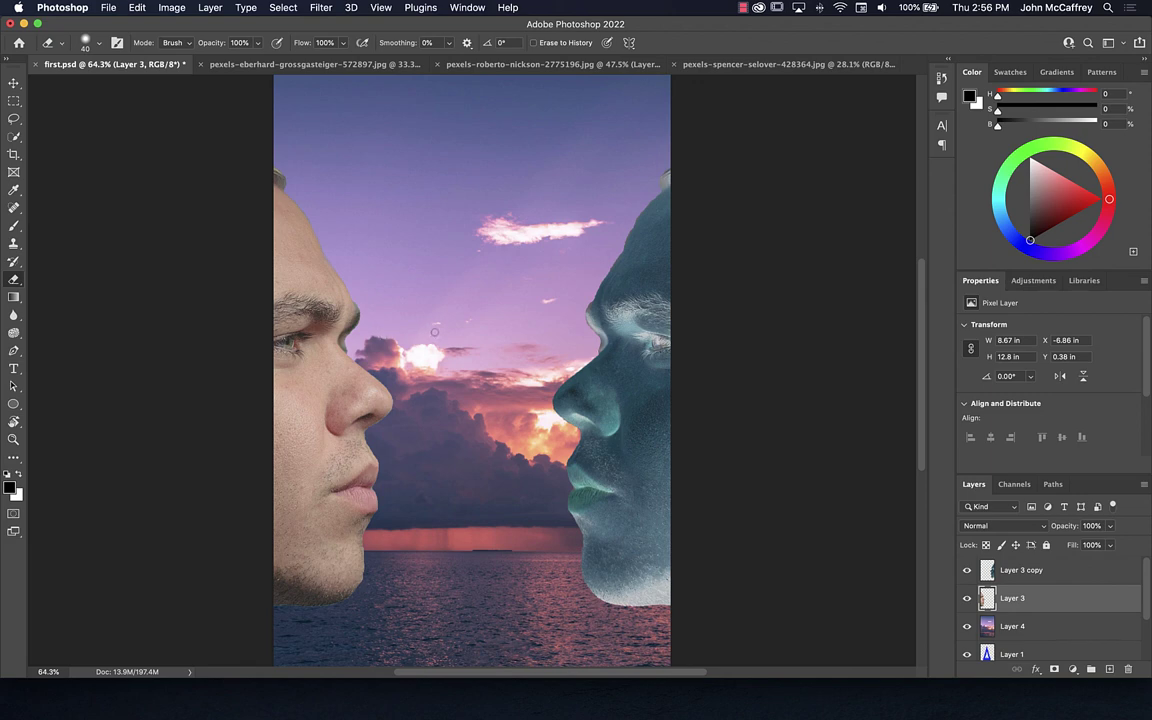
Save the changes to first.psd and quick-export the composite as first.png into the psLecture folder.
{"action": "left_click", "coordinate": [108, 7]}
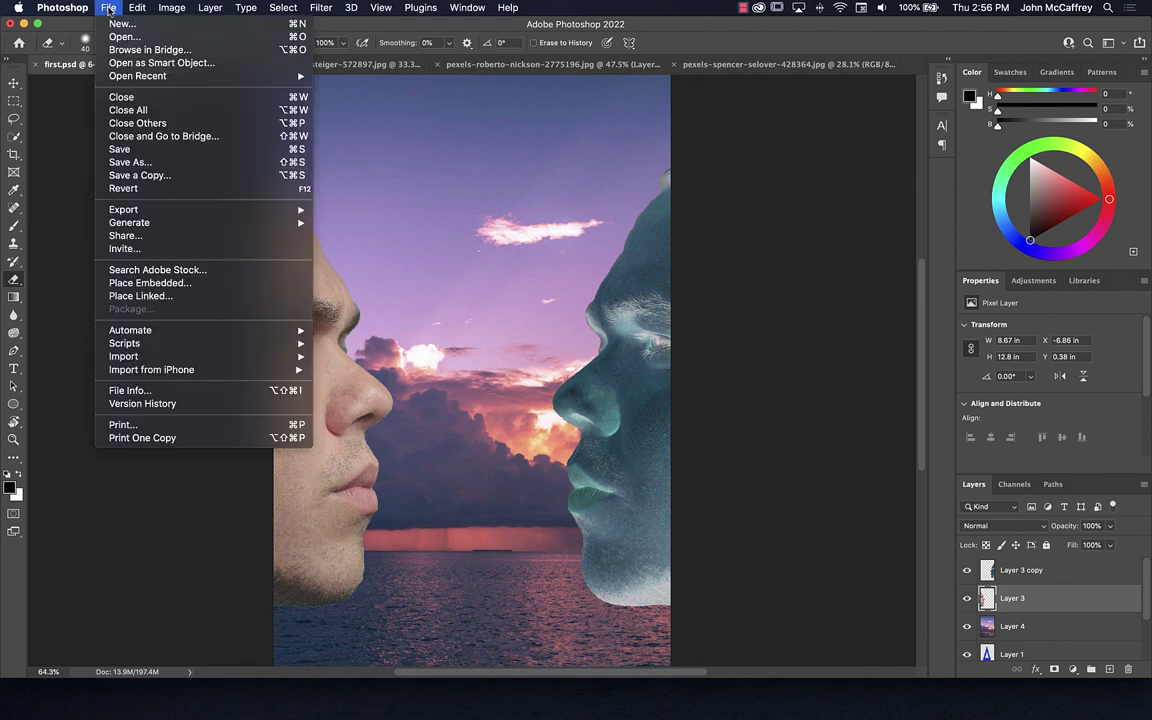
{"action": "left_click", "coordinate": [128, 153]}
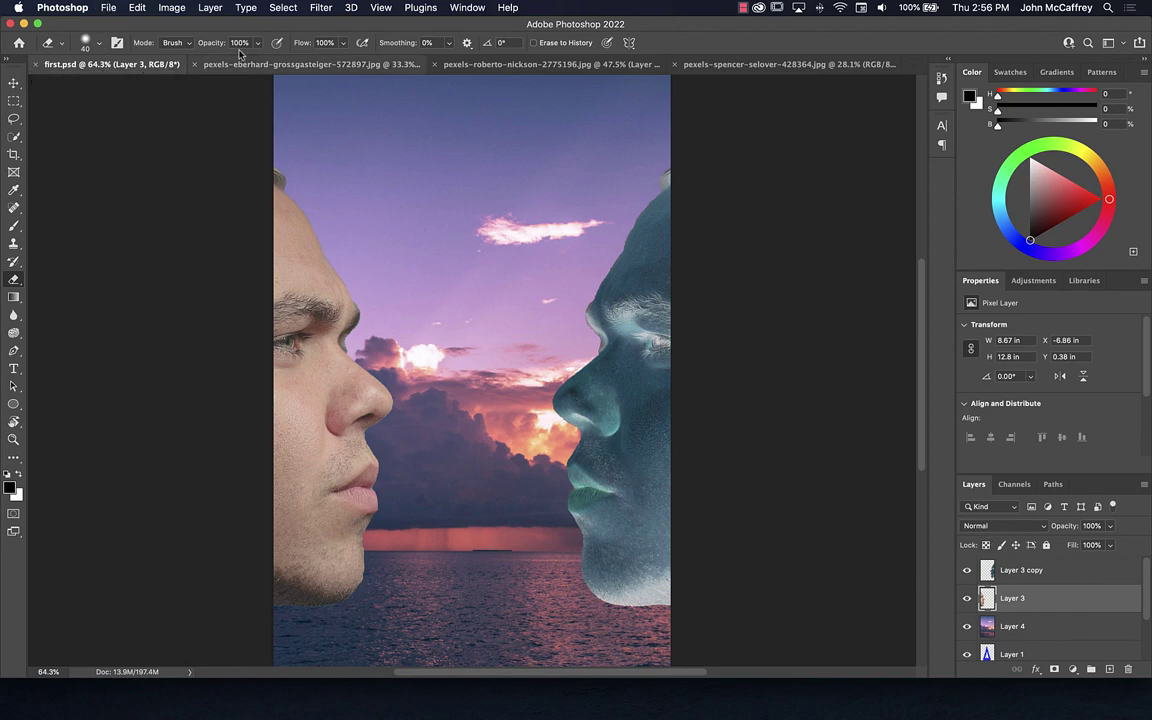
{"action": "left_click", "coordinate": [107, 8]}
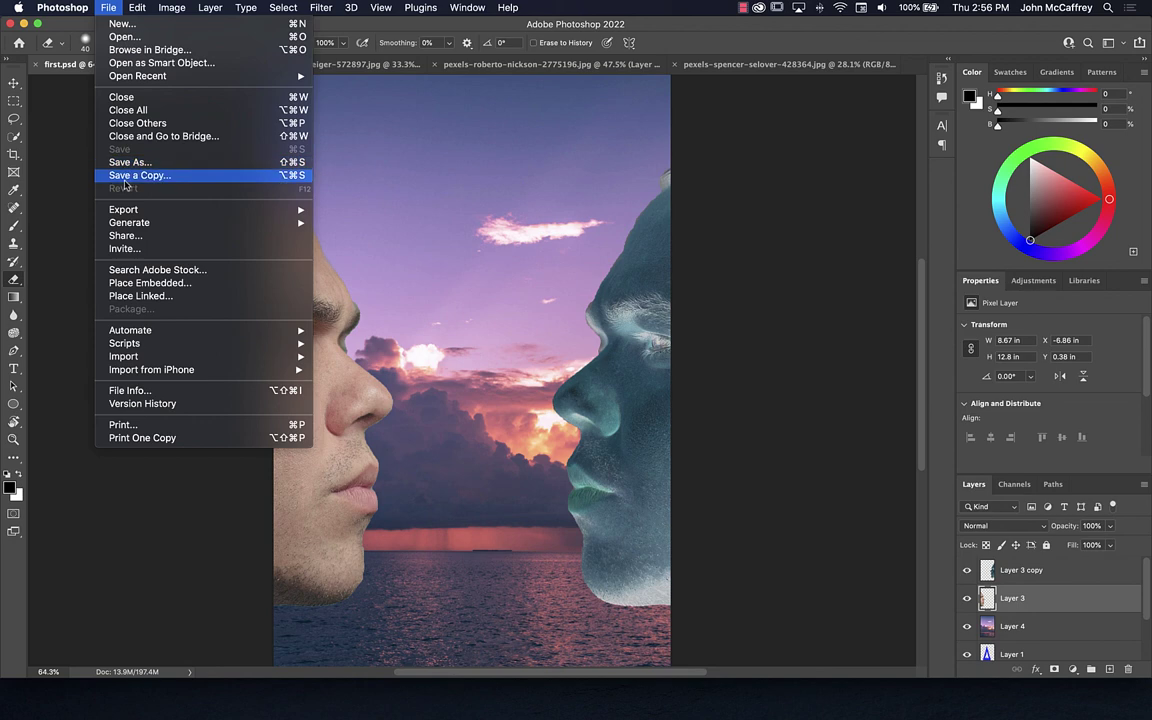
{"action": "mouse_move", "coordinate": [128, 208]}
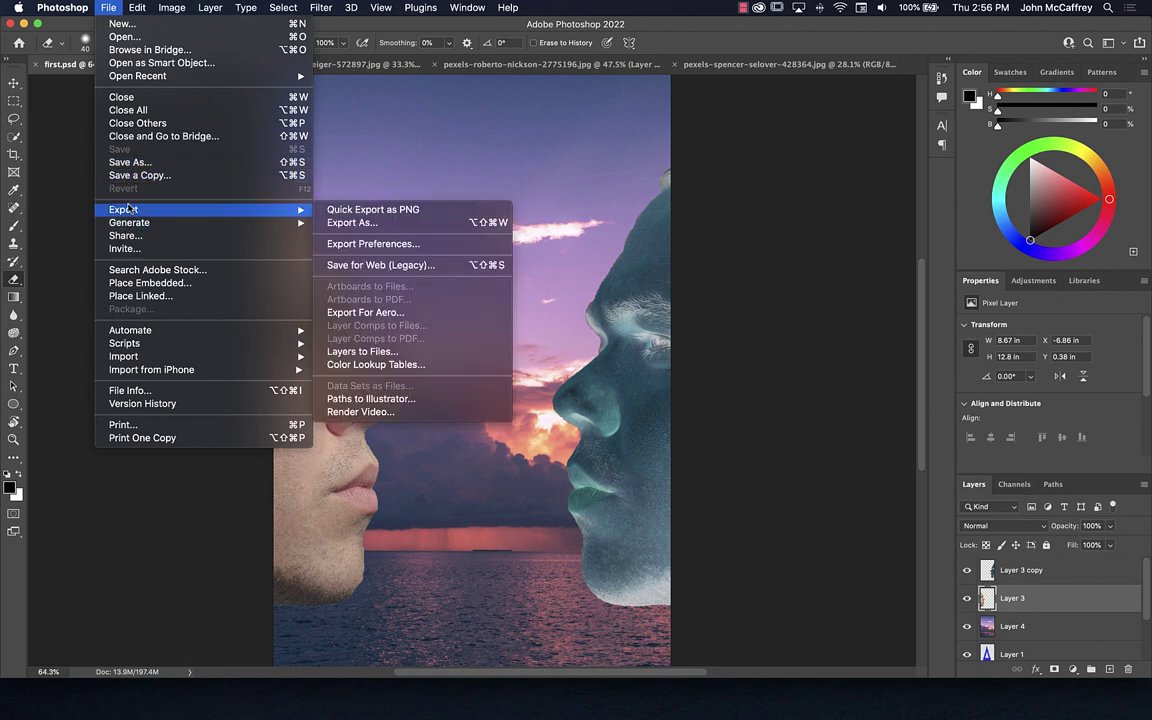
{"action": "left_click", "coordinate": [423, 211]}
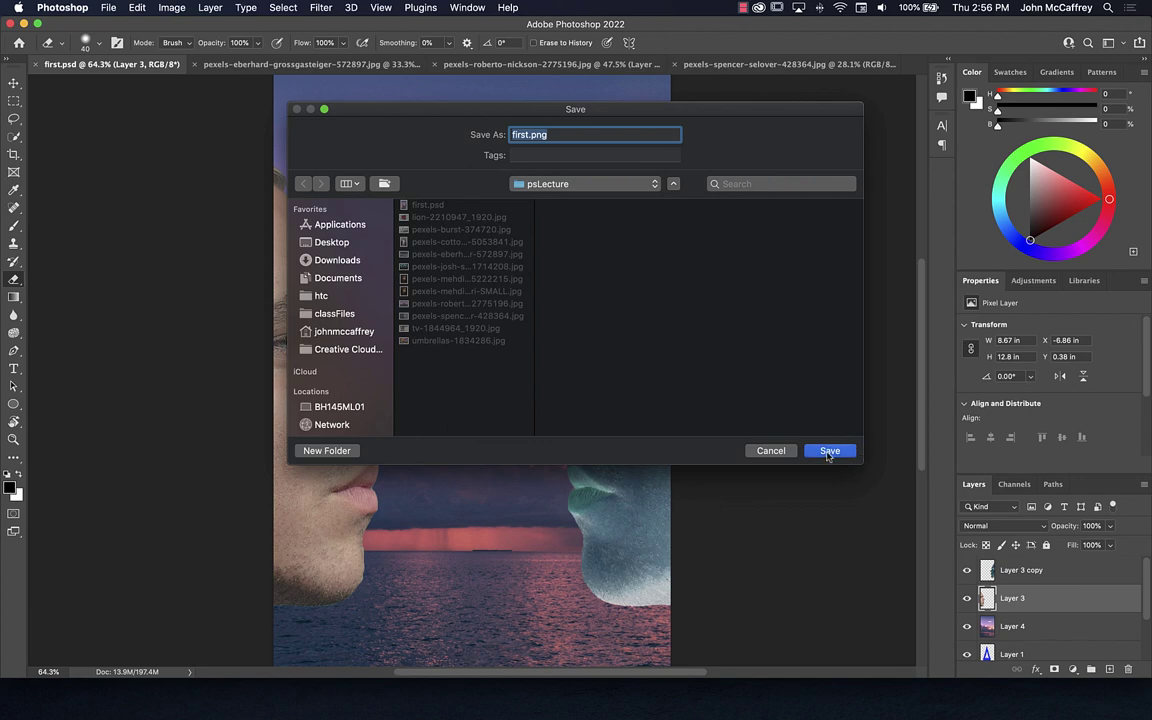
{"action": "key", "text": "Return"}
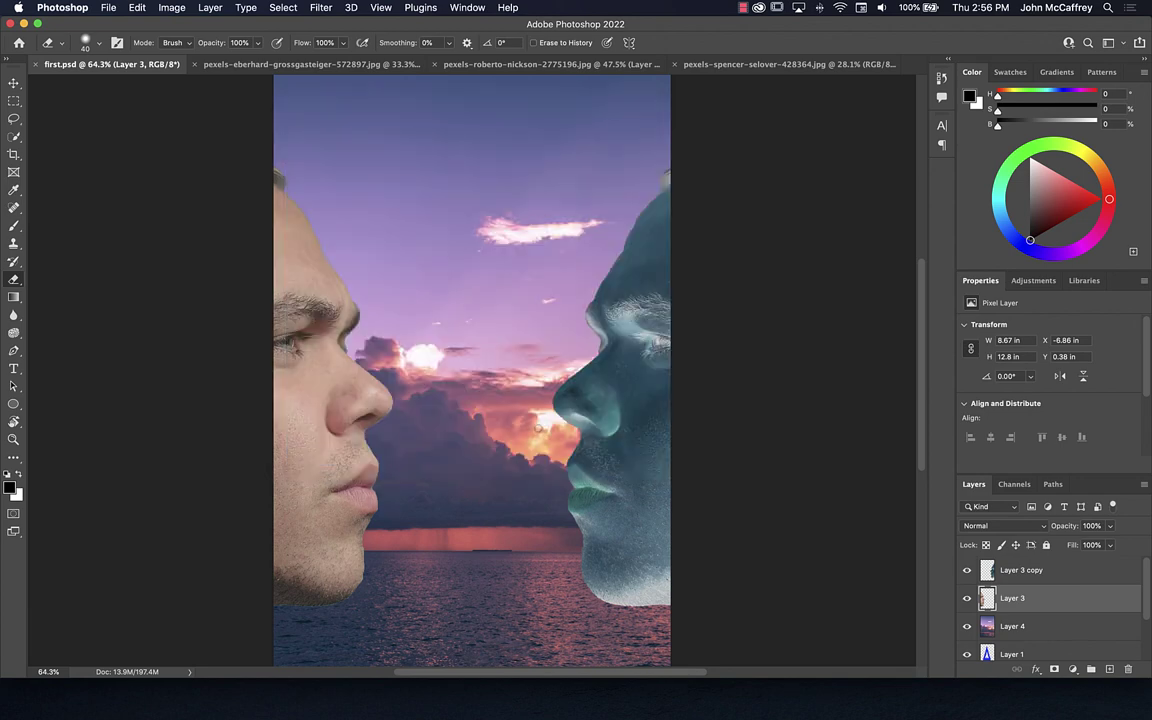